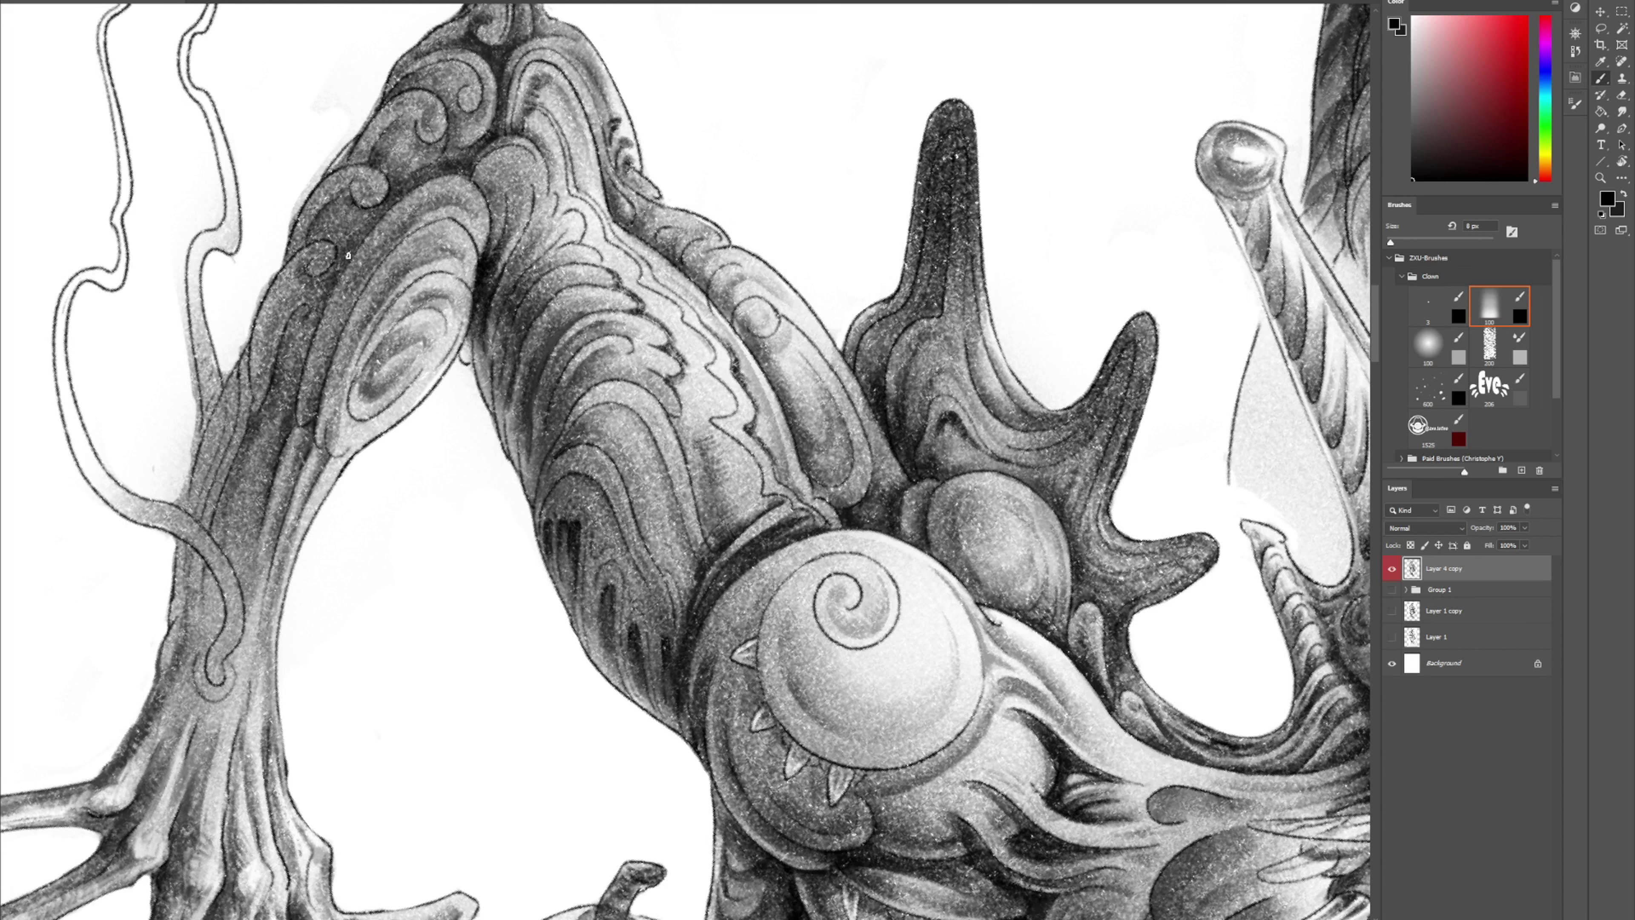
Shade the outer side of the bent arm below the swirls and erase stray marks along its outer contour
mouse_move(350, 257)
mouse_down()
mouse_move(379, 217)
mouse_move(311, 242)
mouse_up()
mouse_move(349, 190)
mouse_down()
mouse_move(394, 266)
mouse_move(415, 238)
mouse_up()
key(e)
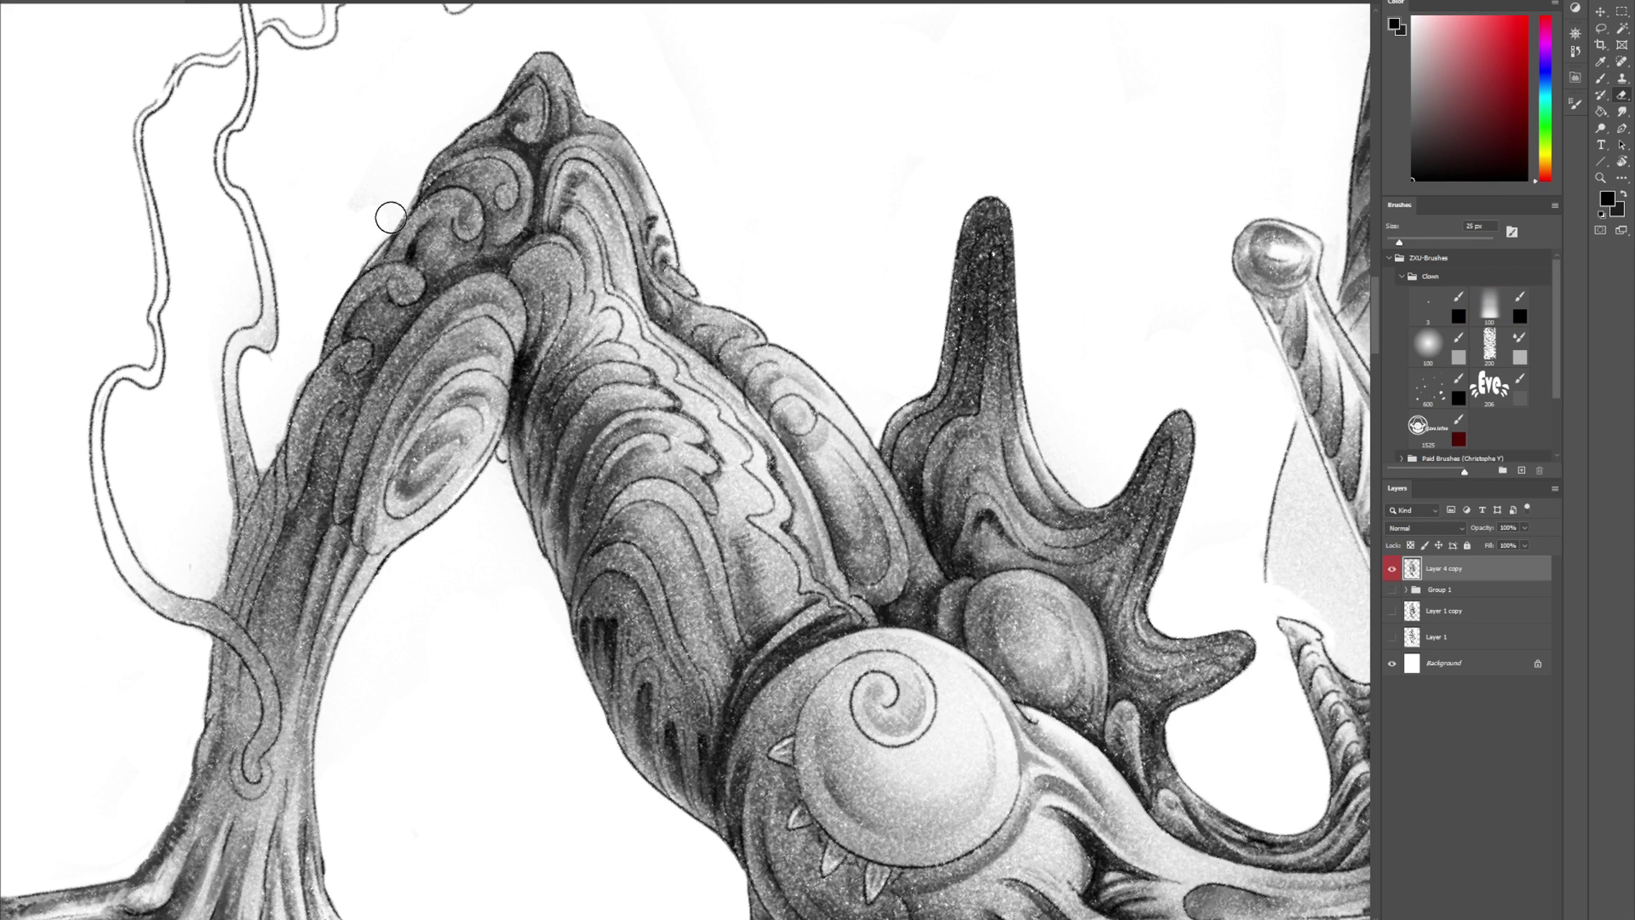
drag(381, 232, 410, 187)
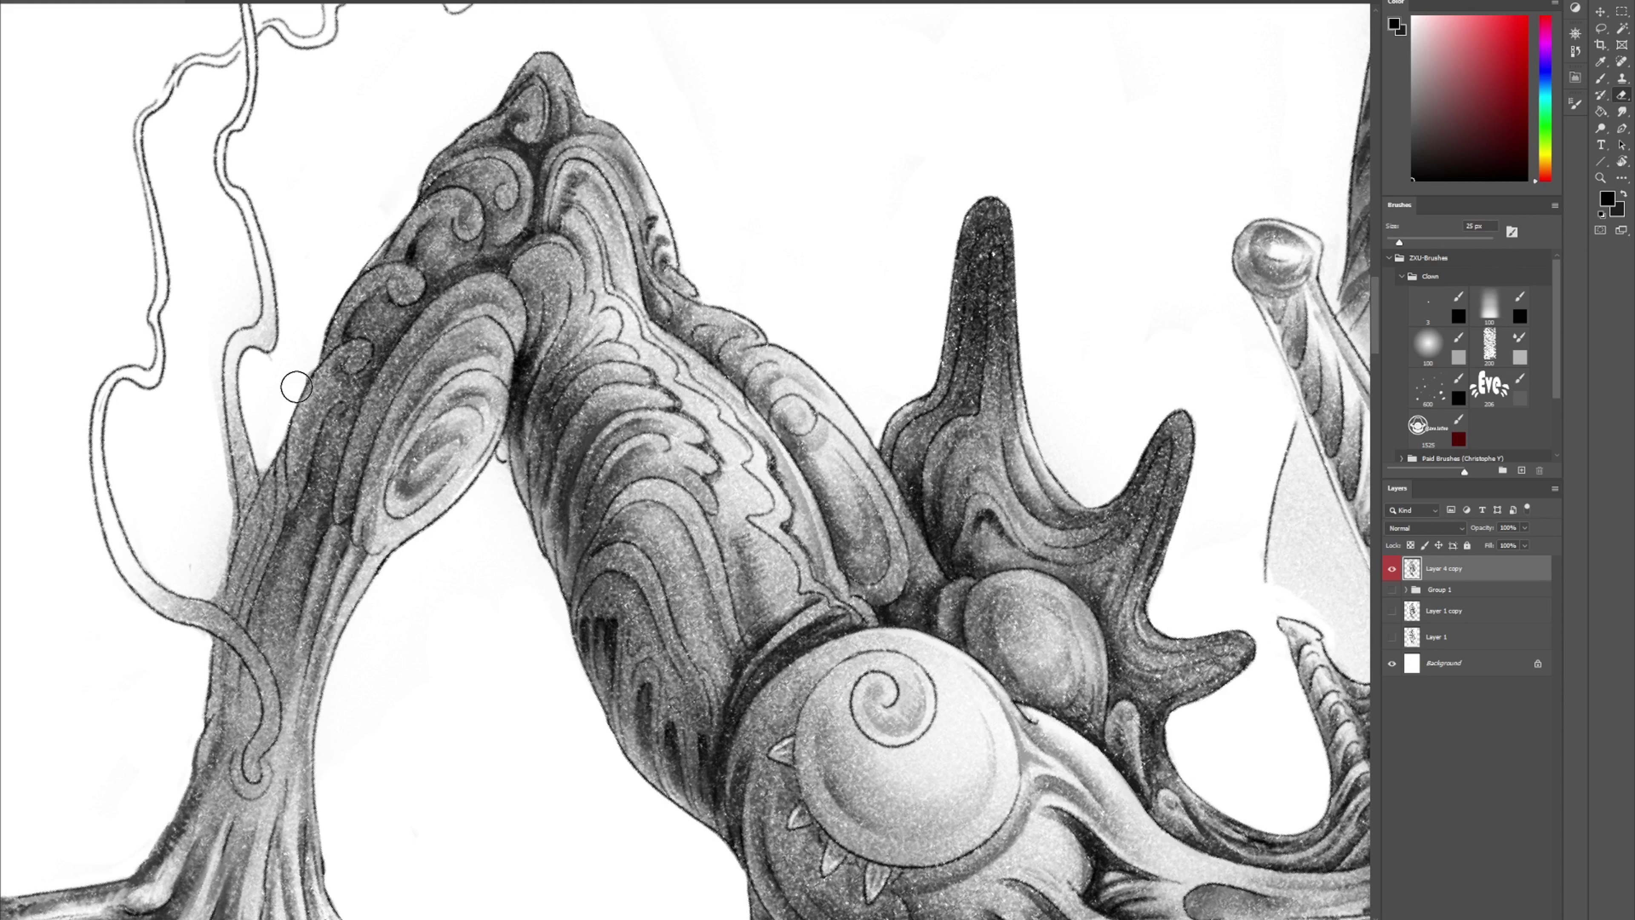
mouse_move(225, 359)
mouse_down()
mouse_move(218, 582)
mouse_move(218, 523)
mouse_move(164, 566)
mouse_move(208, 534)
mouse_move(296, 351)
mouse_up()
Shade the lower forearm and wrist down to where the fingers begin with the 8 px brush
key(b)
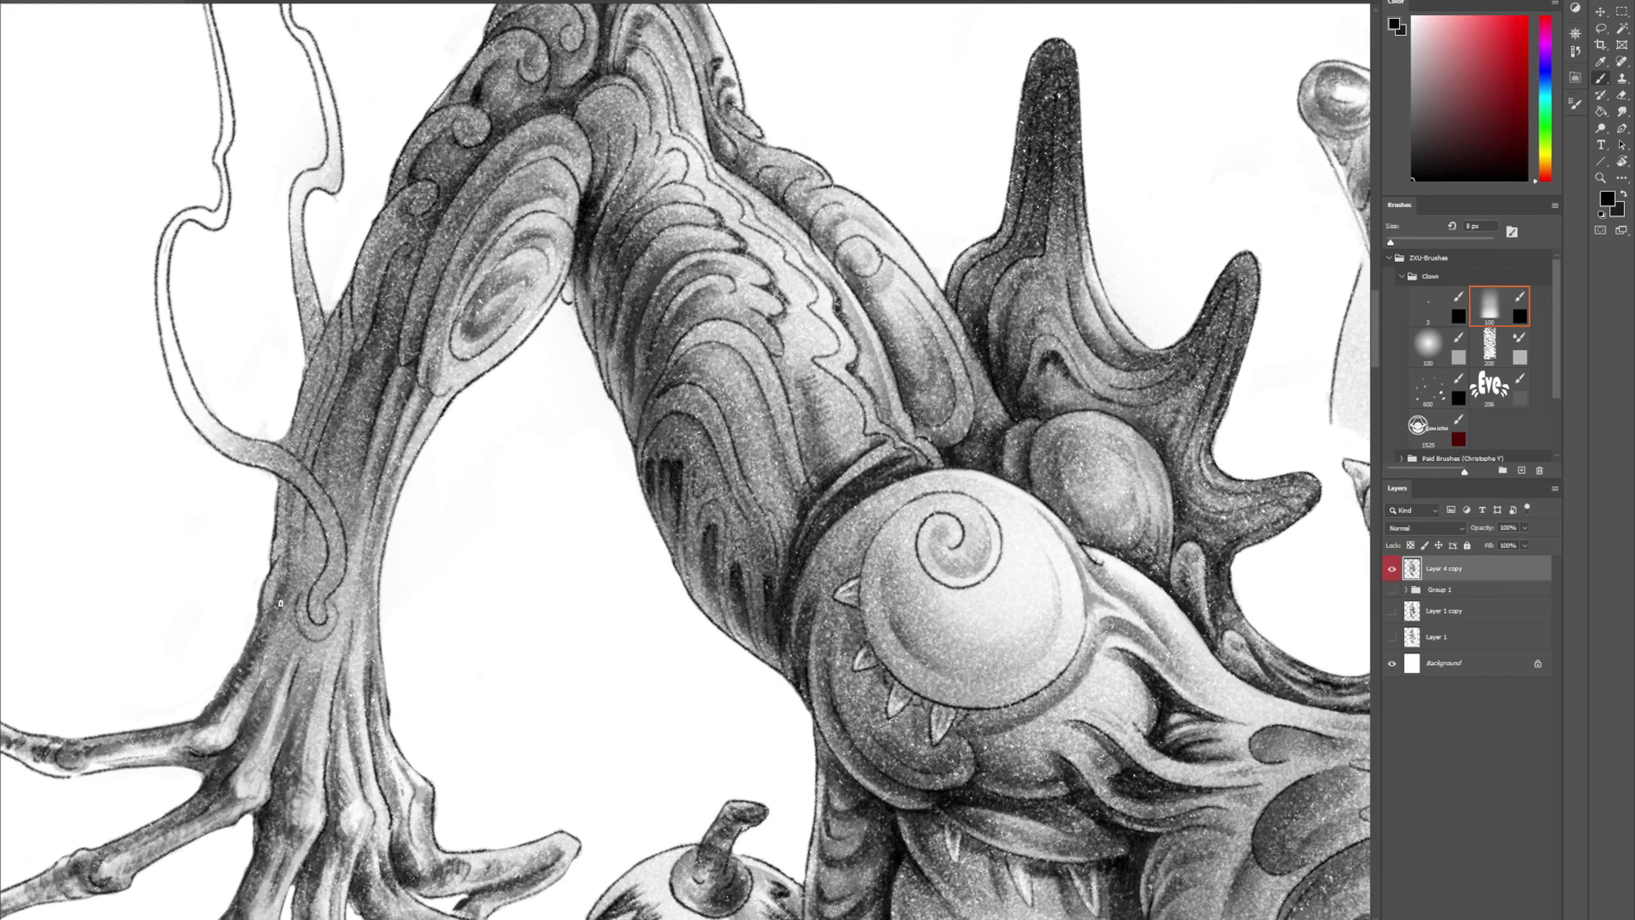
mouse_move(273, 620)
mouse_down()
mouse_move(288, 532)
mouse_move(262, 650)
mouse_move(407, 380)
mouse_up()
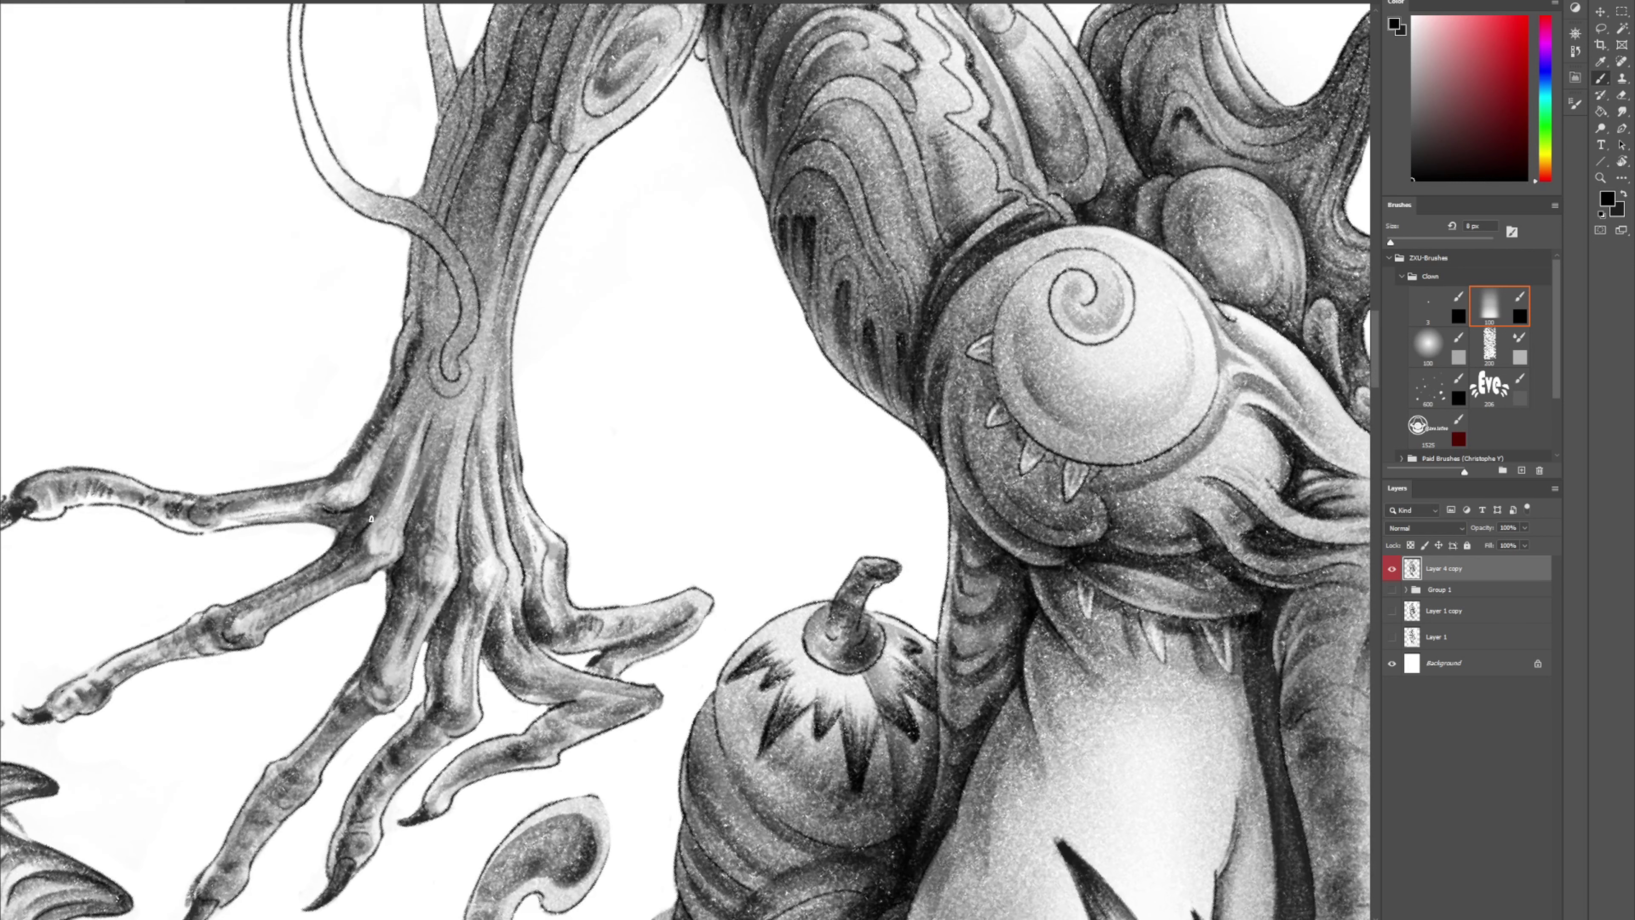
mouse_move(351, 530)
mouse_down()
mouse_move(379, 475)
mouse_move(379, 413)
mouse_move(389, 451)
mouse_move(366, 487)
mouse_move(383, 416)
mouse_up()
scroll(381, 427, down, 2)
scroll(381, 427, right, 1)
drag(326, 475, 352, 400)
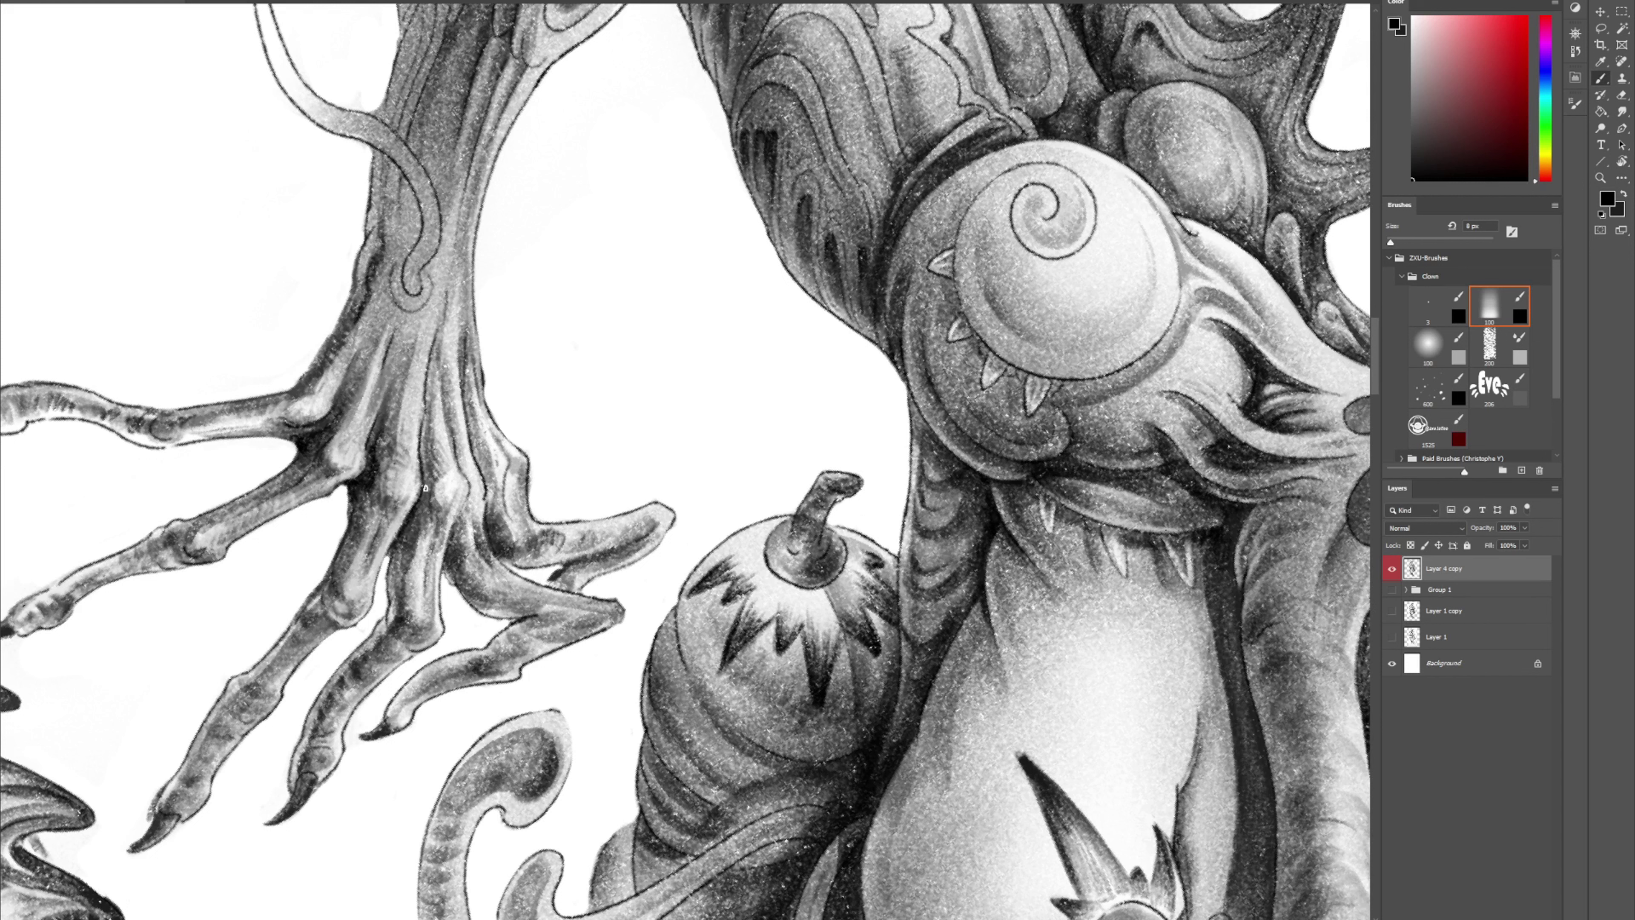
Deepen the shadows between the knuckles and tendons on the back of the clawed hand
drag(389, 479, 399, 498)
drag(387, 496, 400, 504)
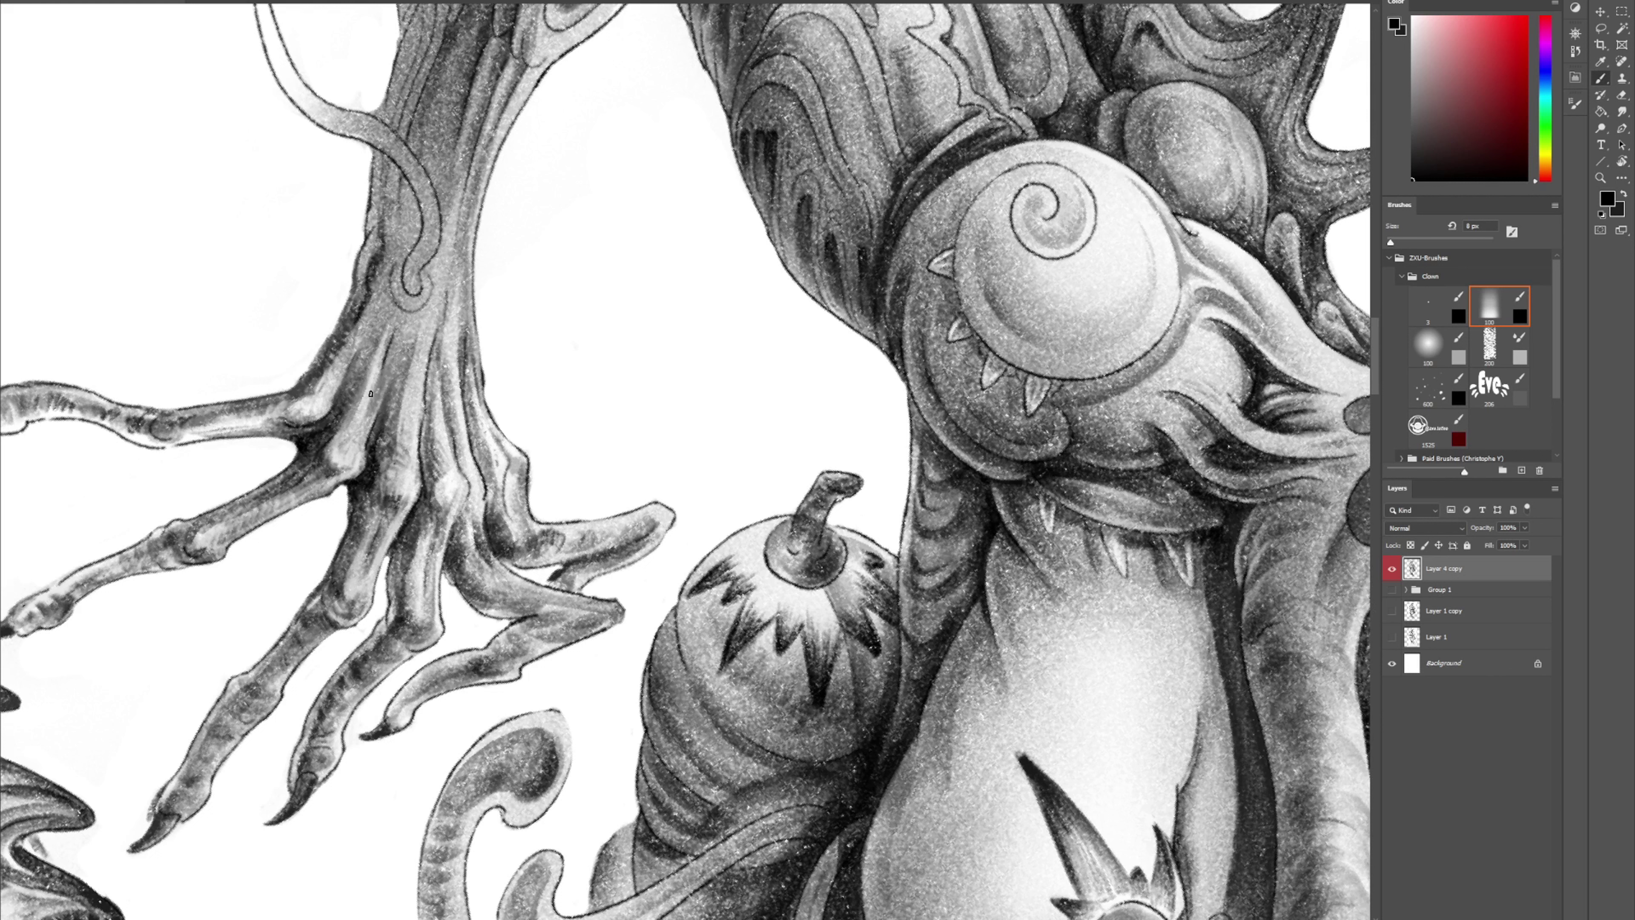
drag(410, 561, 402, 608)
mouse_move(432, 468)
mouse_down()
mouse_move(436, 484)
mouse_move(465, 472)
mouse_up()
Darken the undersides and edges of the clawed hand's bent fingers
scroll(700, 445, down, 3)
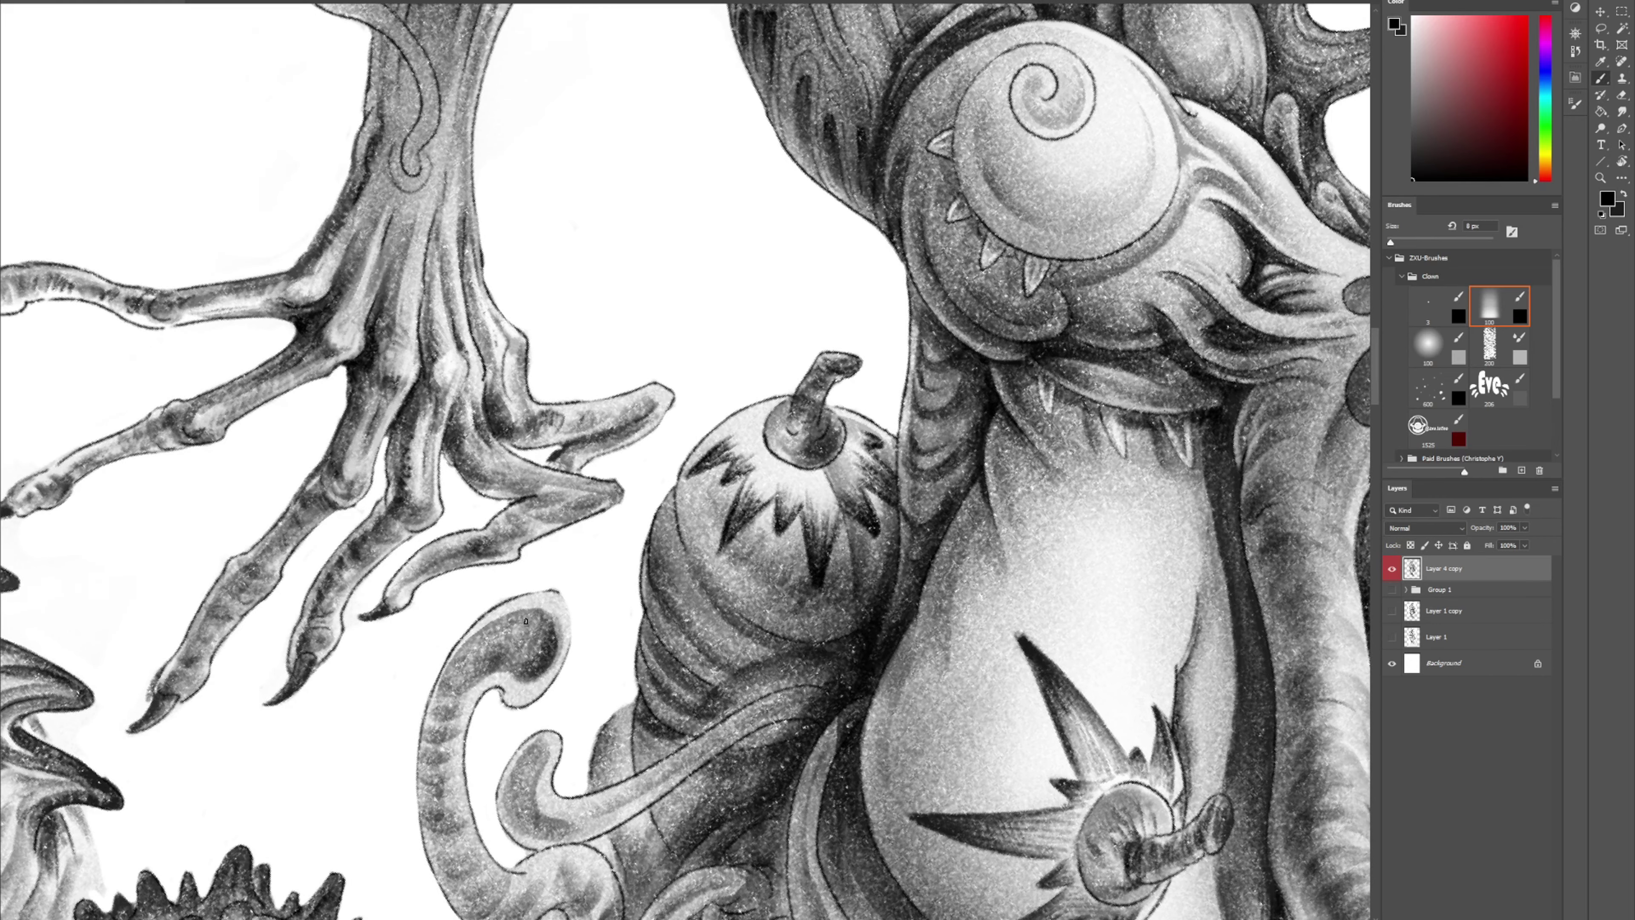
mouse_move(519, 604)
mouse_down()
mouse_move(507, 644)
mouse_move(486, 645)
mouse_move(529, 622)
mouse_move(516, 633)
mouse_up()
mouse_move(400, 587)
mouse_down()
mouse_move(395, 603)
mouse_move(410, 574)
mouse_up()
mouse_move(531, 503)
mouse_down()
mouse_move(548, 507)
mouse_move(526, 515)
mouse_up()
drag(551, 501, 502, 528)
drag(535, 523, 505, 533)
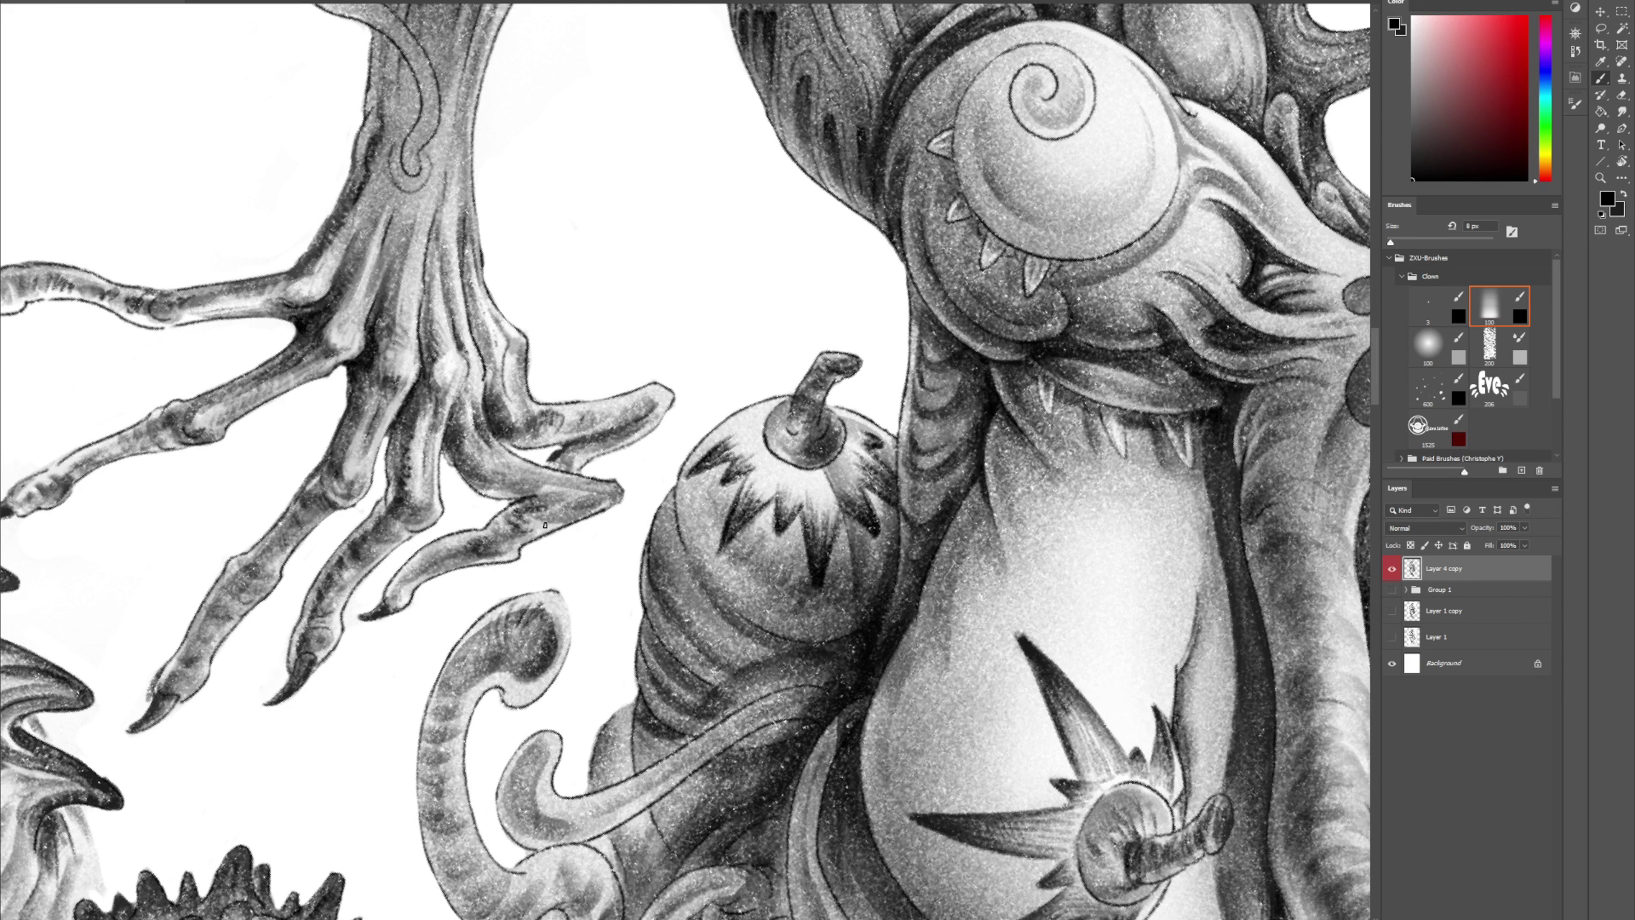
Clean the contour beside the base of the nearest finger, then darken that finger's base and the wrist
key(e)
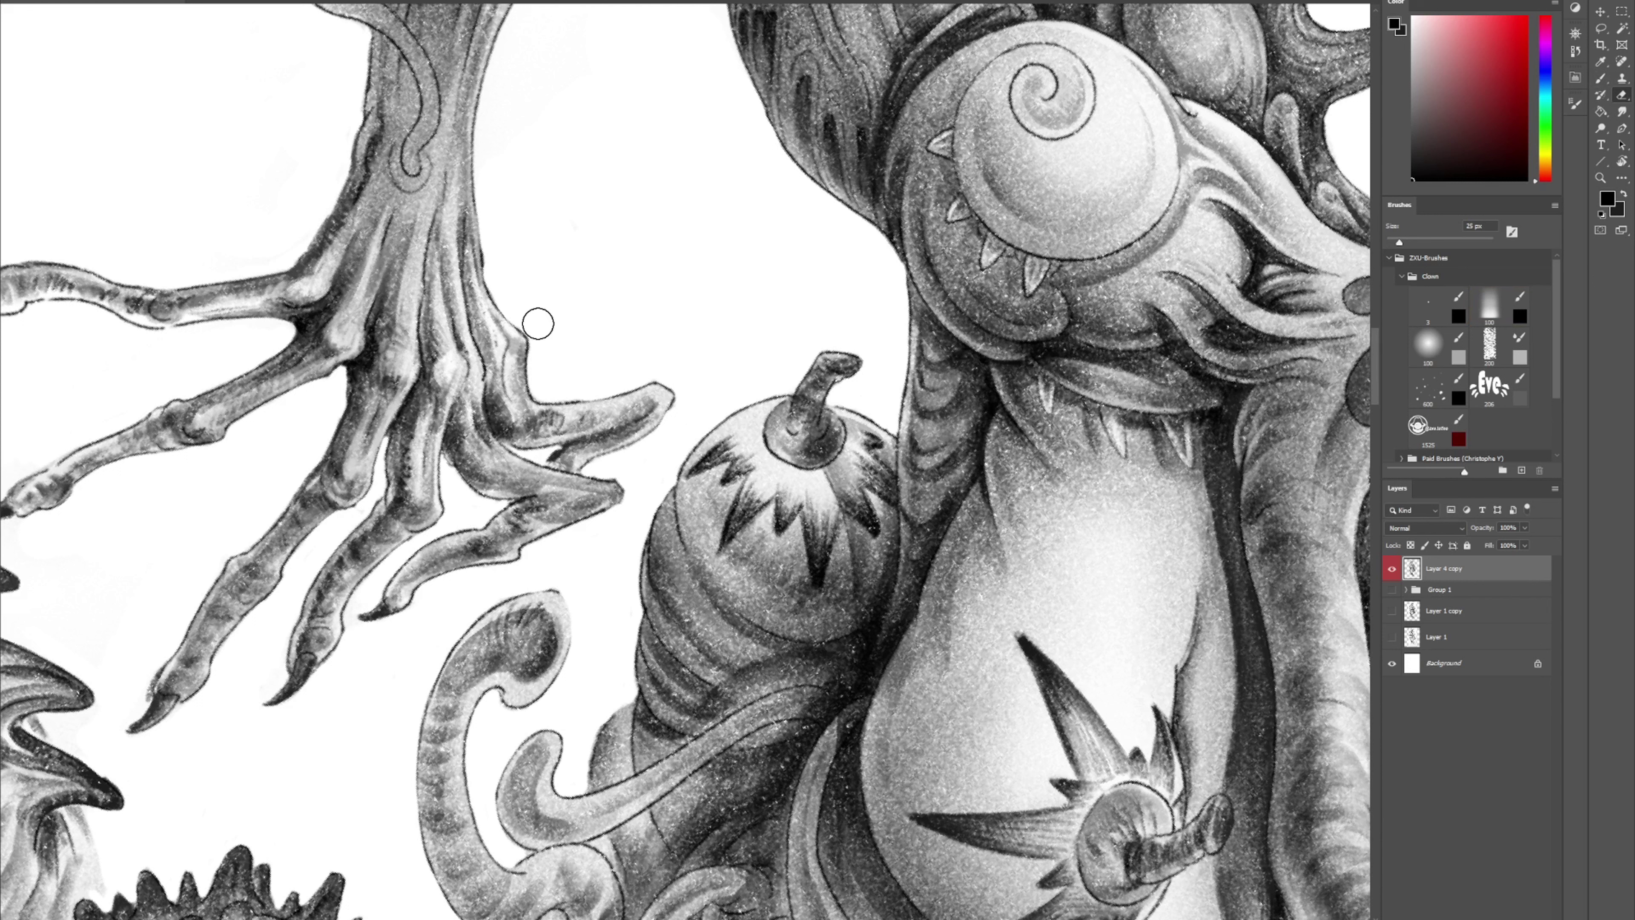
key(b)
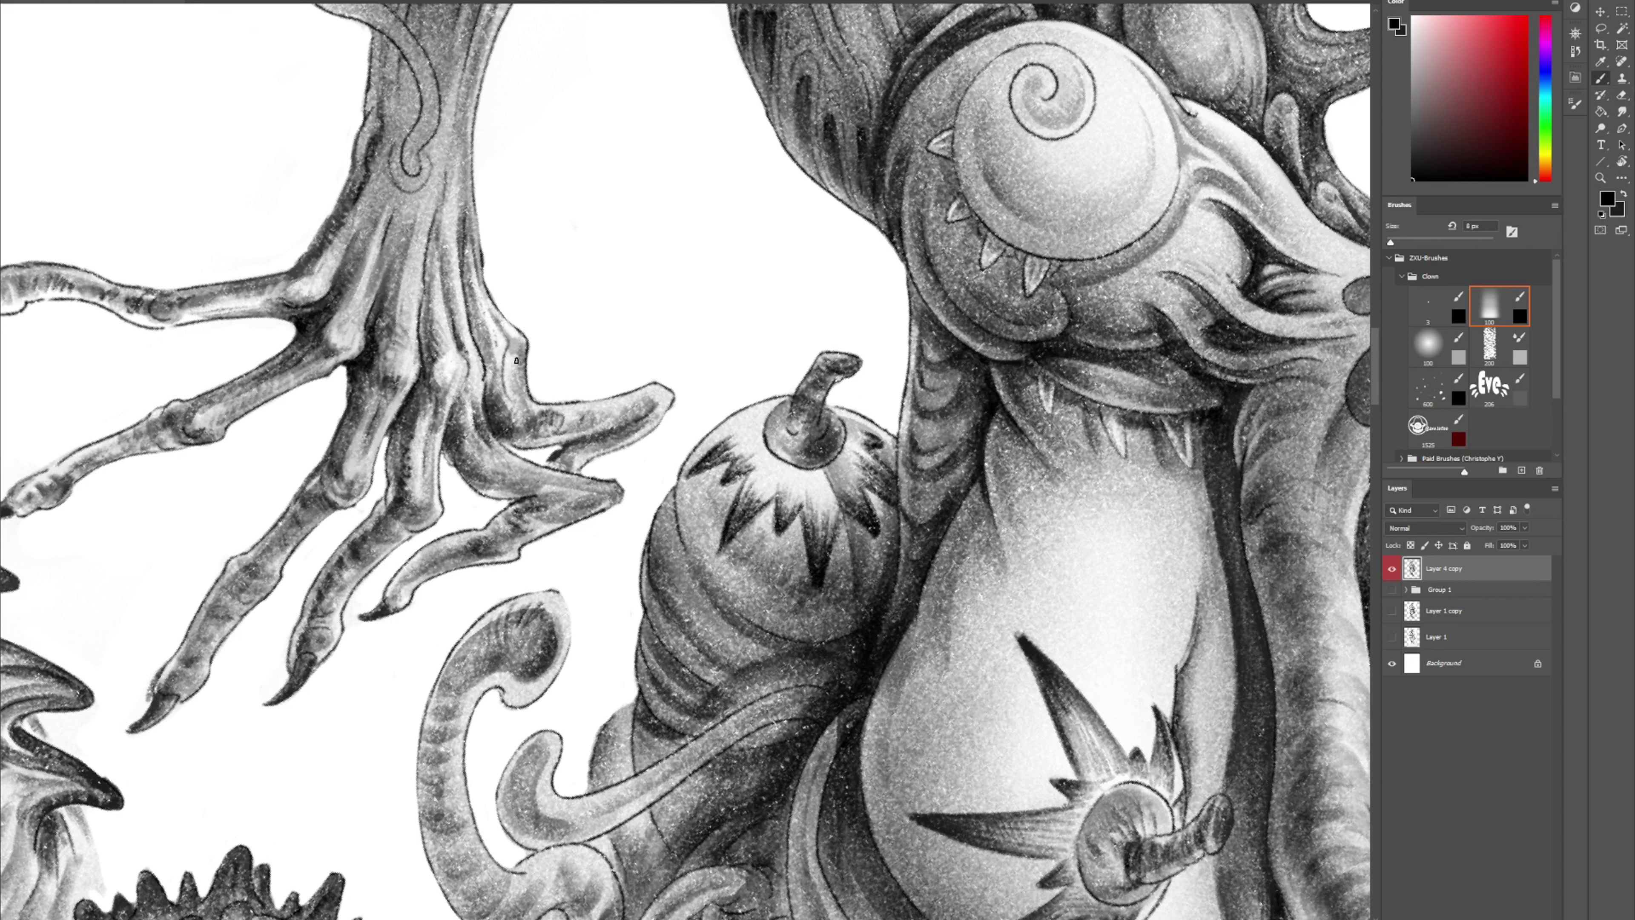
mouse_move(510, 354)
mouse_down()
mouse_move(507, 379)
mouse_move(507, 335)
mouse_move(520, 393)
mouse_up()
scroll(519, 392, up, 5)
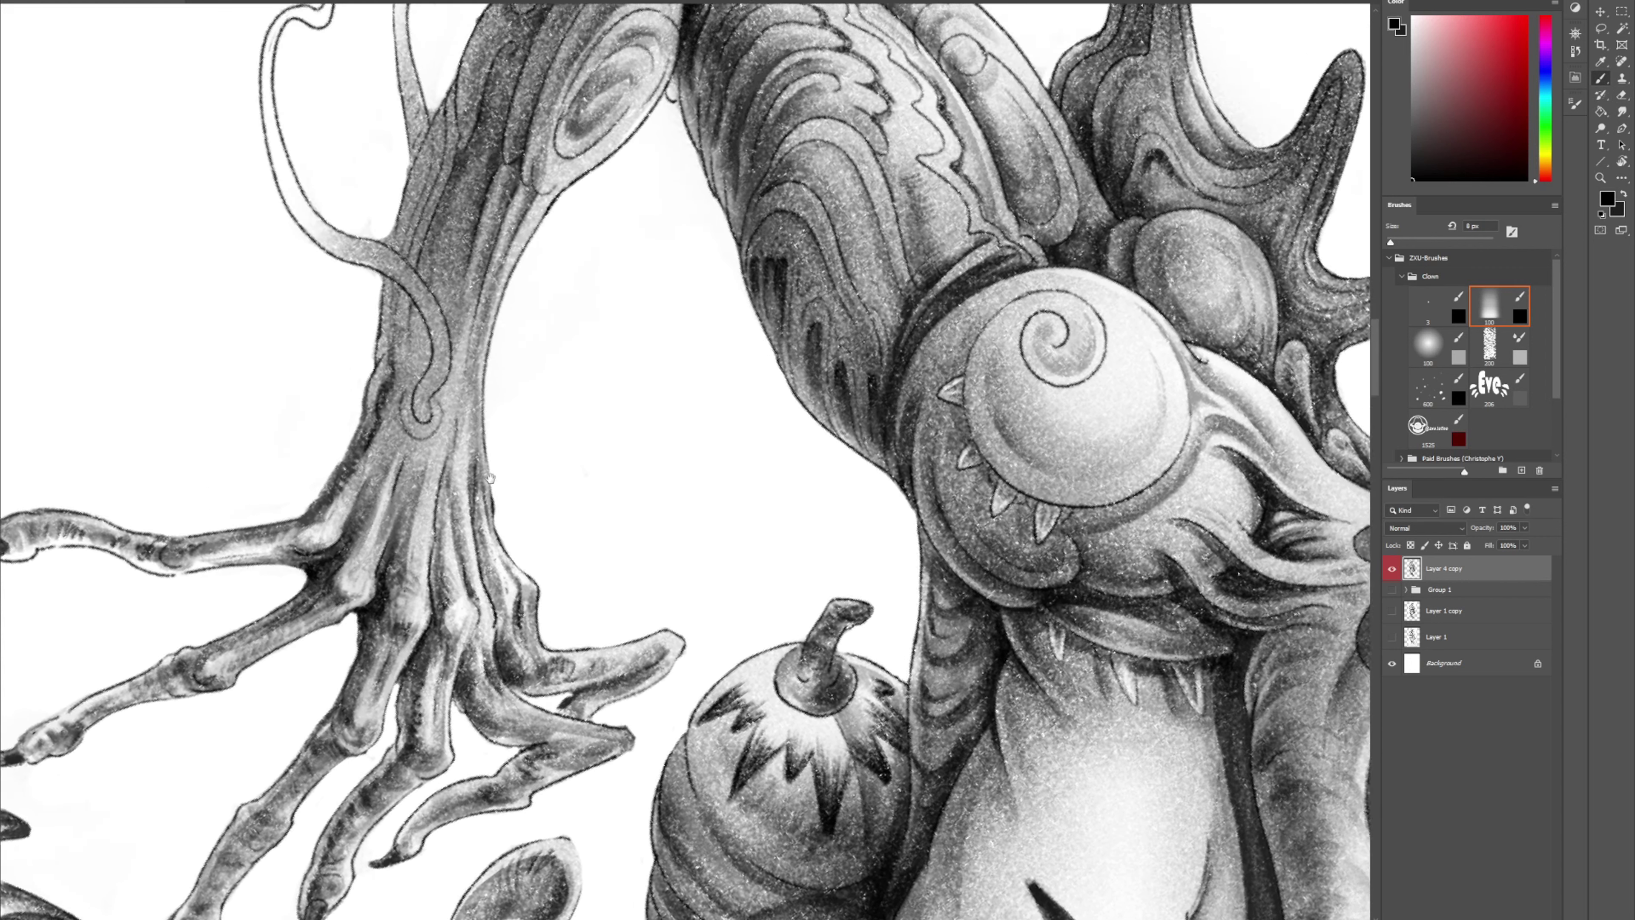
mouse_move(418, 449)
mouse_down()
mouse_move(402, 363)
mouse_move(393, 419)
mouse_move(408, 374)
mouse_move(411, 407)
mouse_up()
Paint dark parallel grain lines along the outer side of the upper forearm
scroll(431, 320, up, 5)
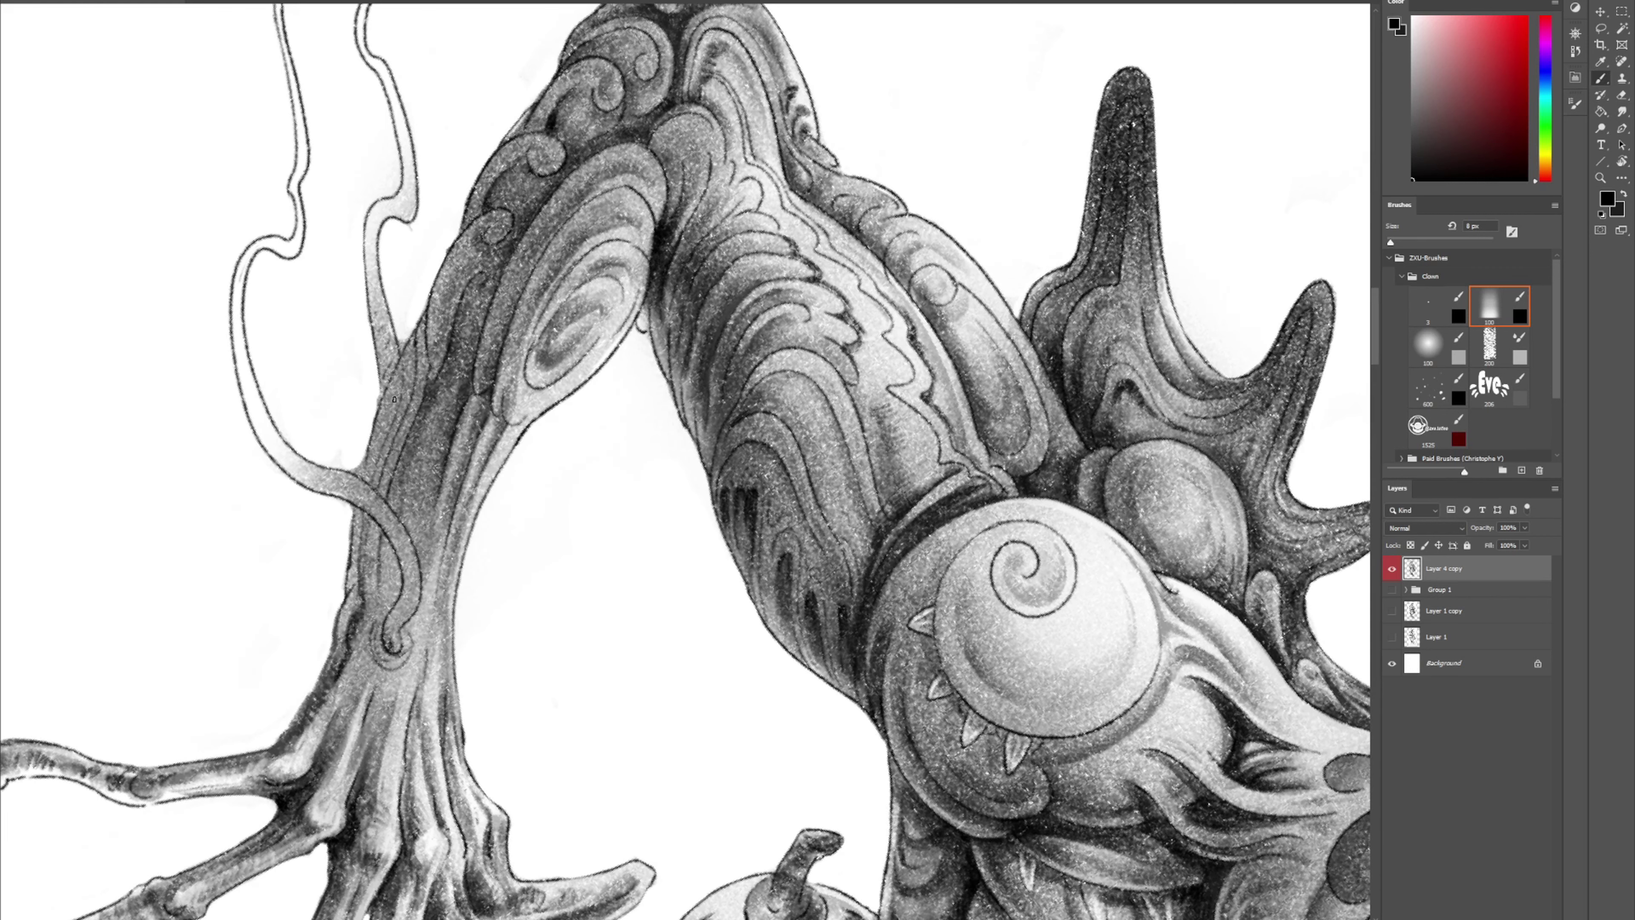
drag(404, 381, 377, 464)
drag(414, 340, 409, 404)
drag(425, 328, 426, 394)
mouse_move(436, 318)
mouse_down()
mouse_move(446, 276)
mouse_move(438, 373)
mouse_up()
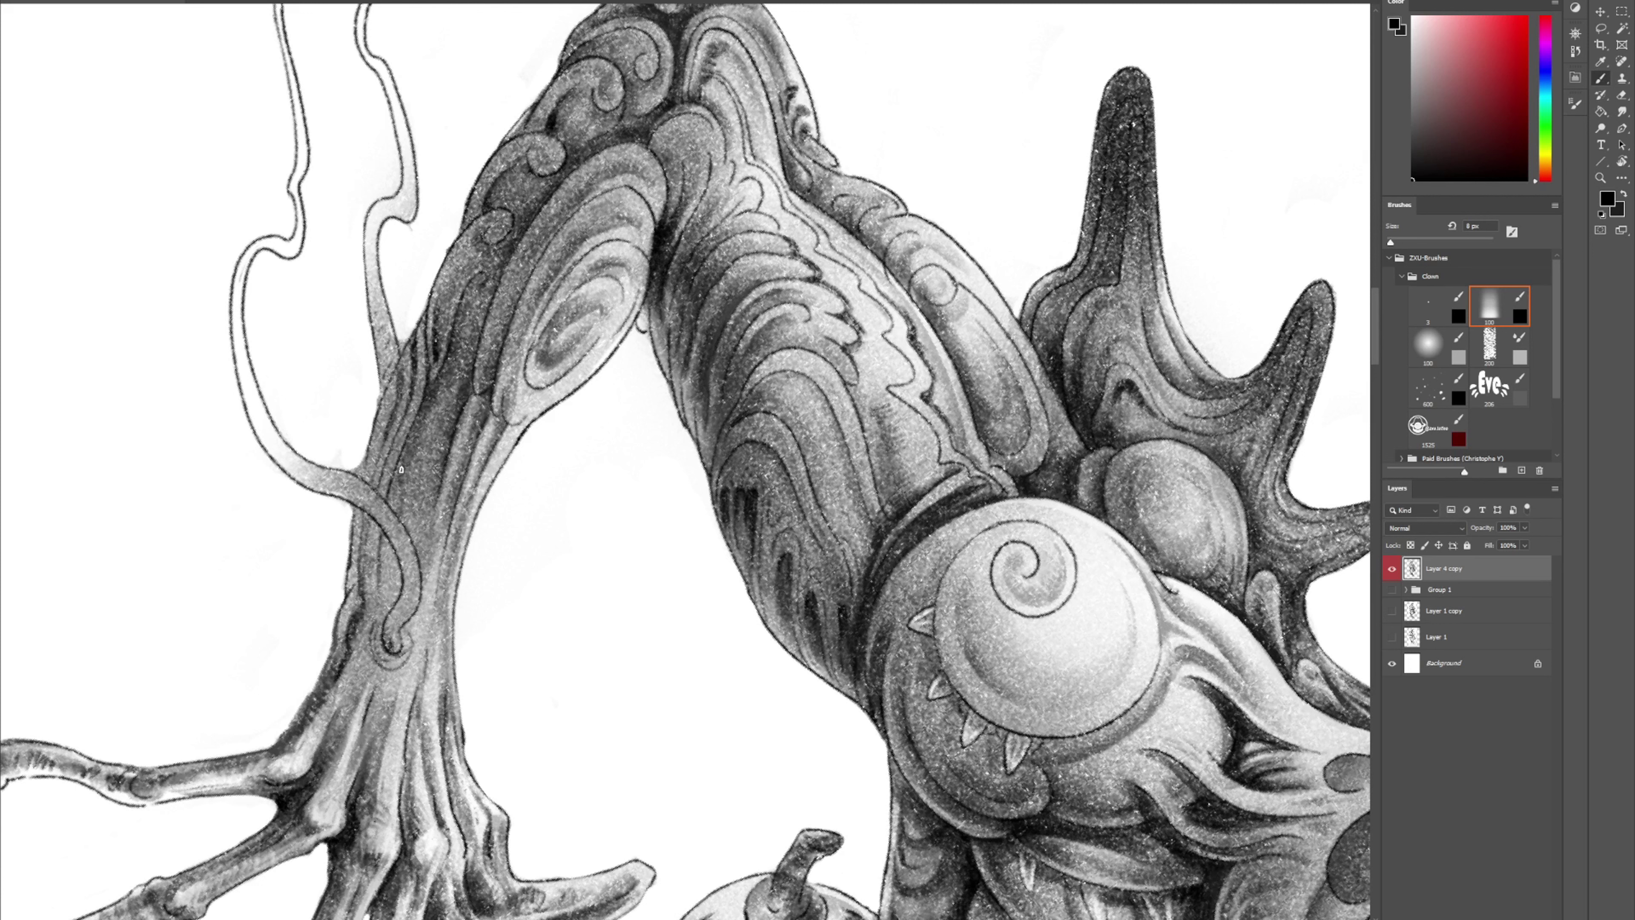
Deepen the forearm shading between the two tendrils and beneath the small swirl
drag(400, 473, 418, 419)
mouse_move(480, 306)
mouse_down()
mouse_move(465, 394)
mouse_move(494, 277)
mouse_up()
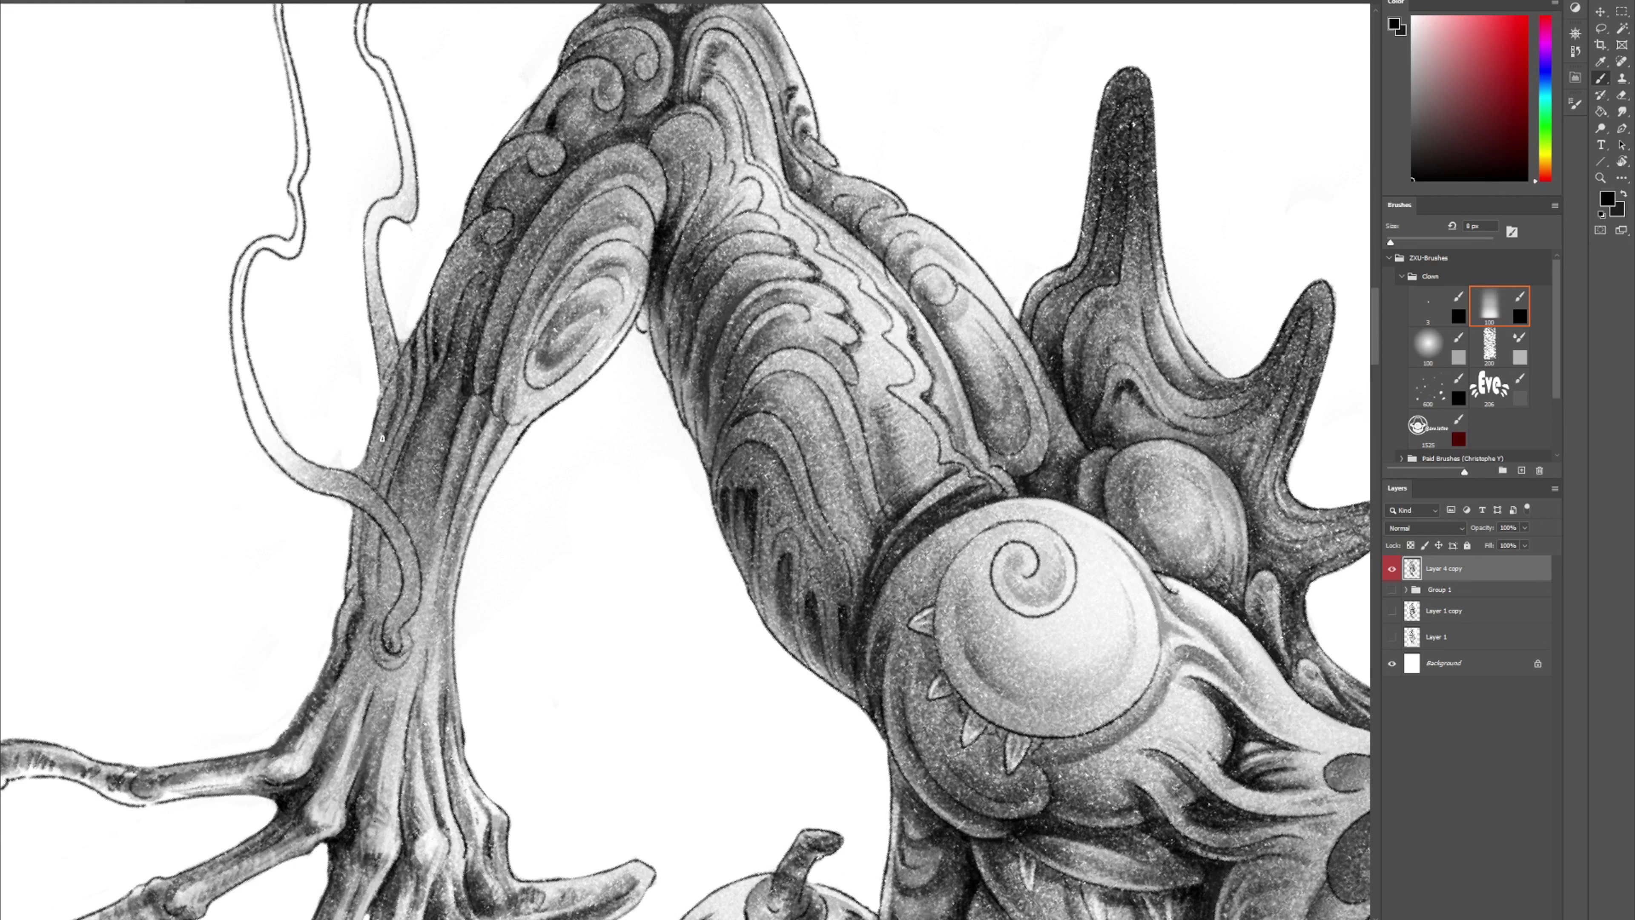
drag(393, 410, 380, 449)
drag(369, 387, 383, 486)
Reduce the eraser to 7 px and clean the forearm outline around the tendrils
key(e)
key(bracketleft)
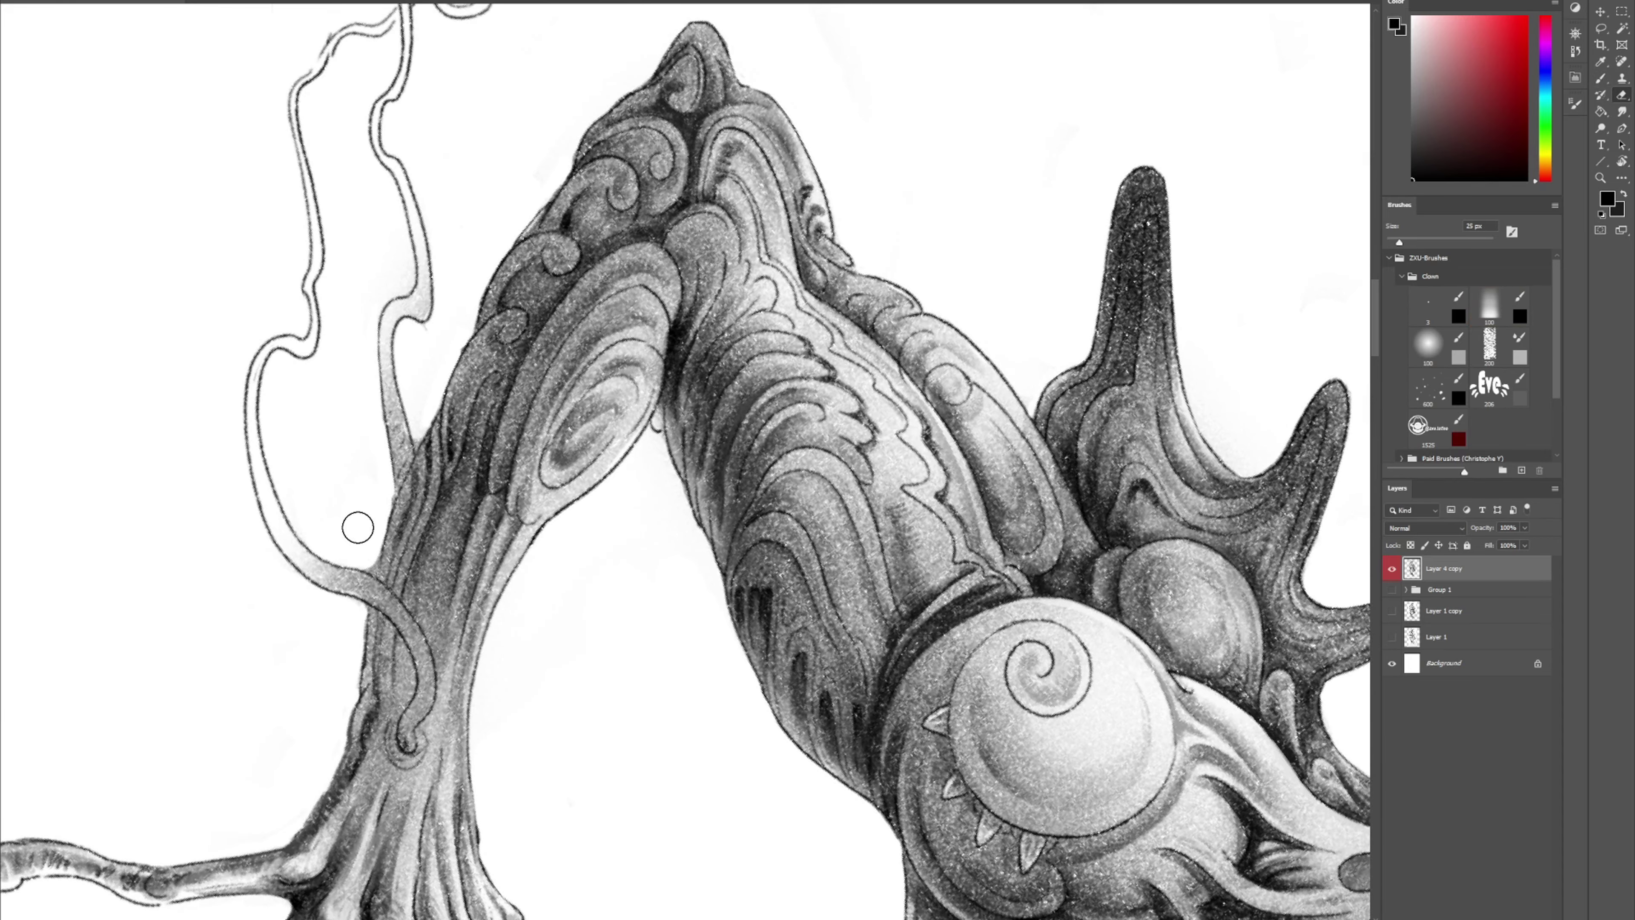
key(bracketleft)
key(bracketleft)
key(bracketleft)
key(bracketleft)
key(bracketleft)
Shade the forearm around the crossing tendril and darken the lower edge of the oval elbow plate
key(b)
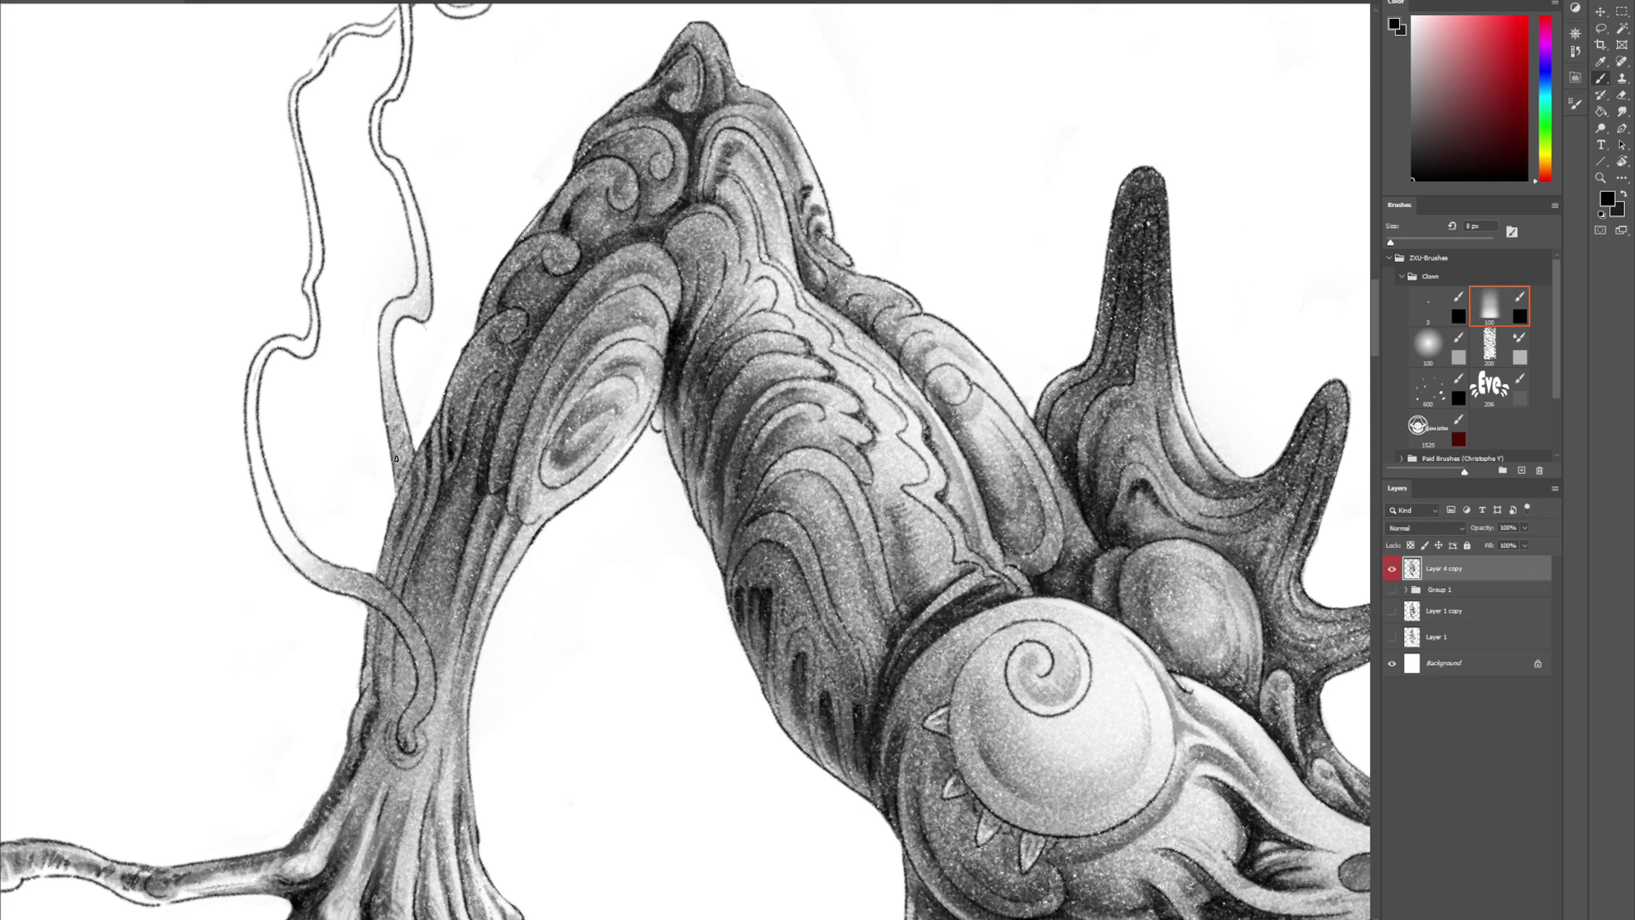
drag(386, 576, 385, 546)
mouse_move(389, 650)
mouse_down()
mouse_move(378, 687)
mouse_move(377, 649)
mouse_up()
mouse_move(527, 478)
mouse_down()
mouse_move(539, 509)
mouse_move(562, 498)
mouse_move(527, 500)
mouse_move(547, 509)
mouse_up()
mouse_move(532, 444)
mouse_down()
mouse_move(536, 491)
mouse_move(517, 397)
mouse_move(577, 327)
mouse_move(507, 473)
mouse_up()
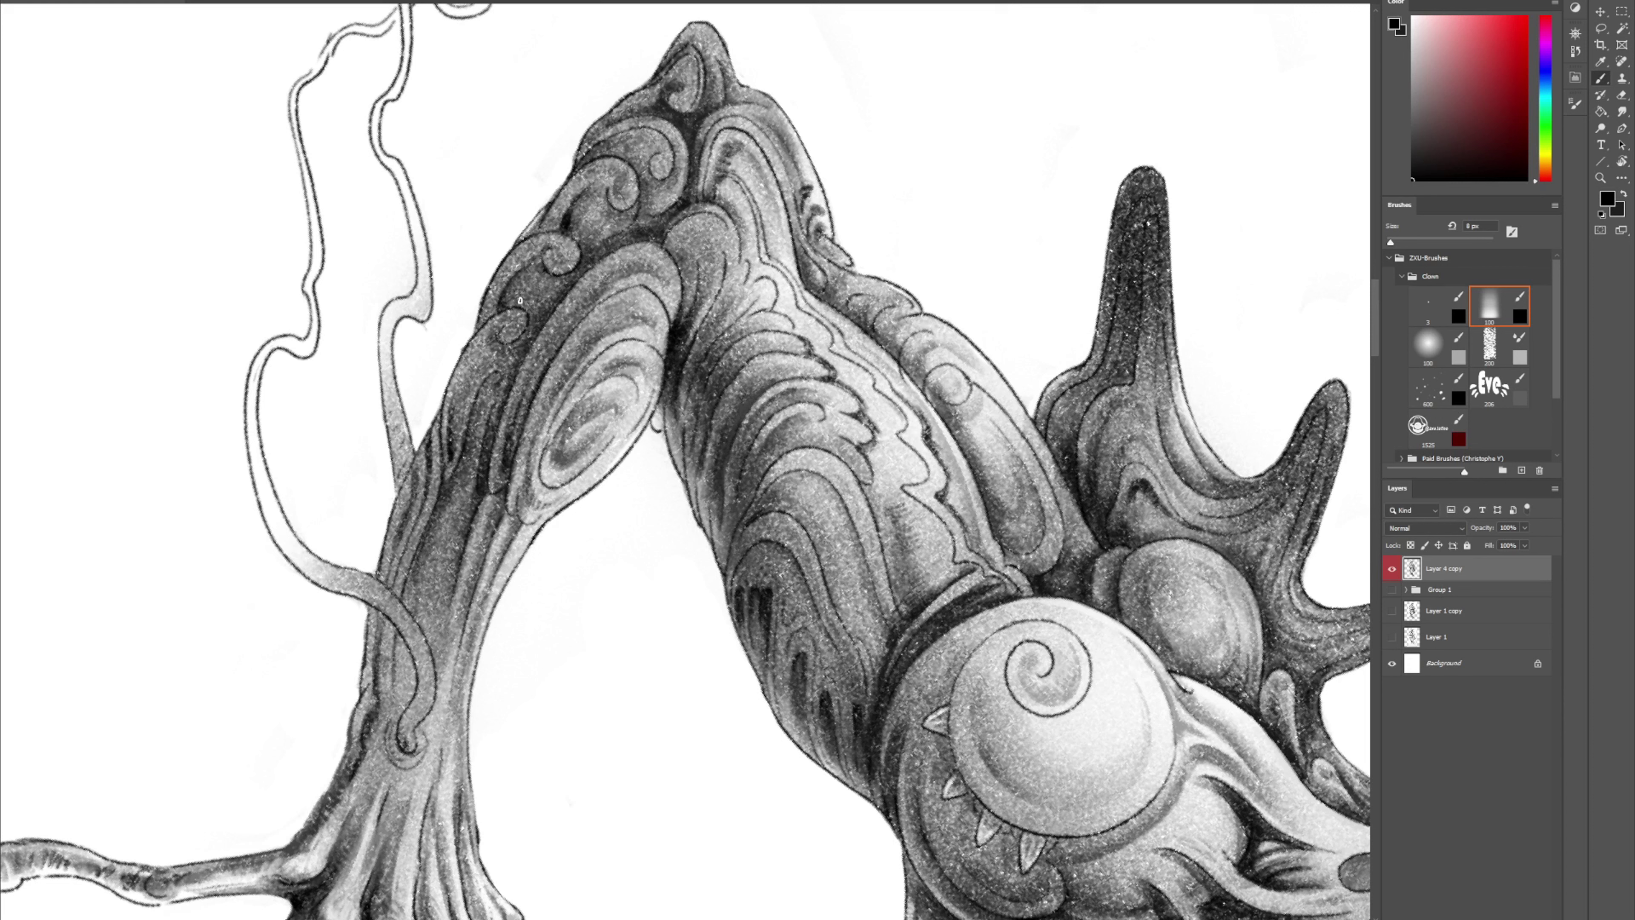
Deepen the shadows around the elbow swirls and in the crease between the oval plate and the ridged upper arm
mouse_move(482, 348)
mouse_down()
mouse_move(470, 371)
mouse_move(486, 351)
mouse_up()
mouse_move(573, 194)
mouse_down()
mouse_move(619, 185)
mouse_move(606, 176)
mouse_move(632, 133)
mouse_move(601, 146)
mouse_move(655, 138)
mouse_move(614, 142)
mouse_move(618, 116)
mouse_move(600, 134)
mouse_move(658, 97)
mouse_move(644, 118)
mouse_move(689, 128)
mouse_move(675, 168)
mouse_move(655, 148)
mouse_move(647, 162)
mouse_move(656, 182)
mouse_move(676, 169)
mouse_move(649, 216)
mouse_move(700, 183)
mouse_up()
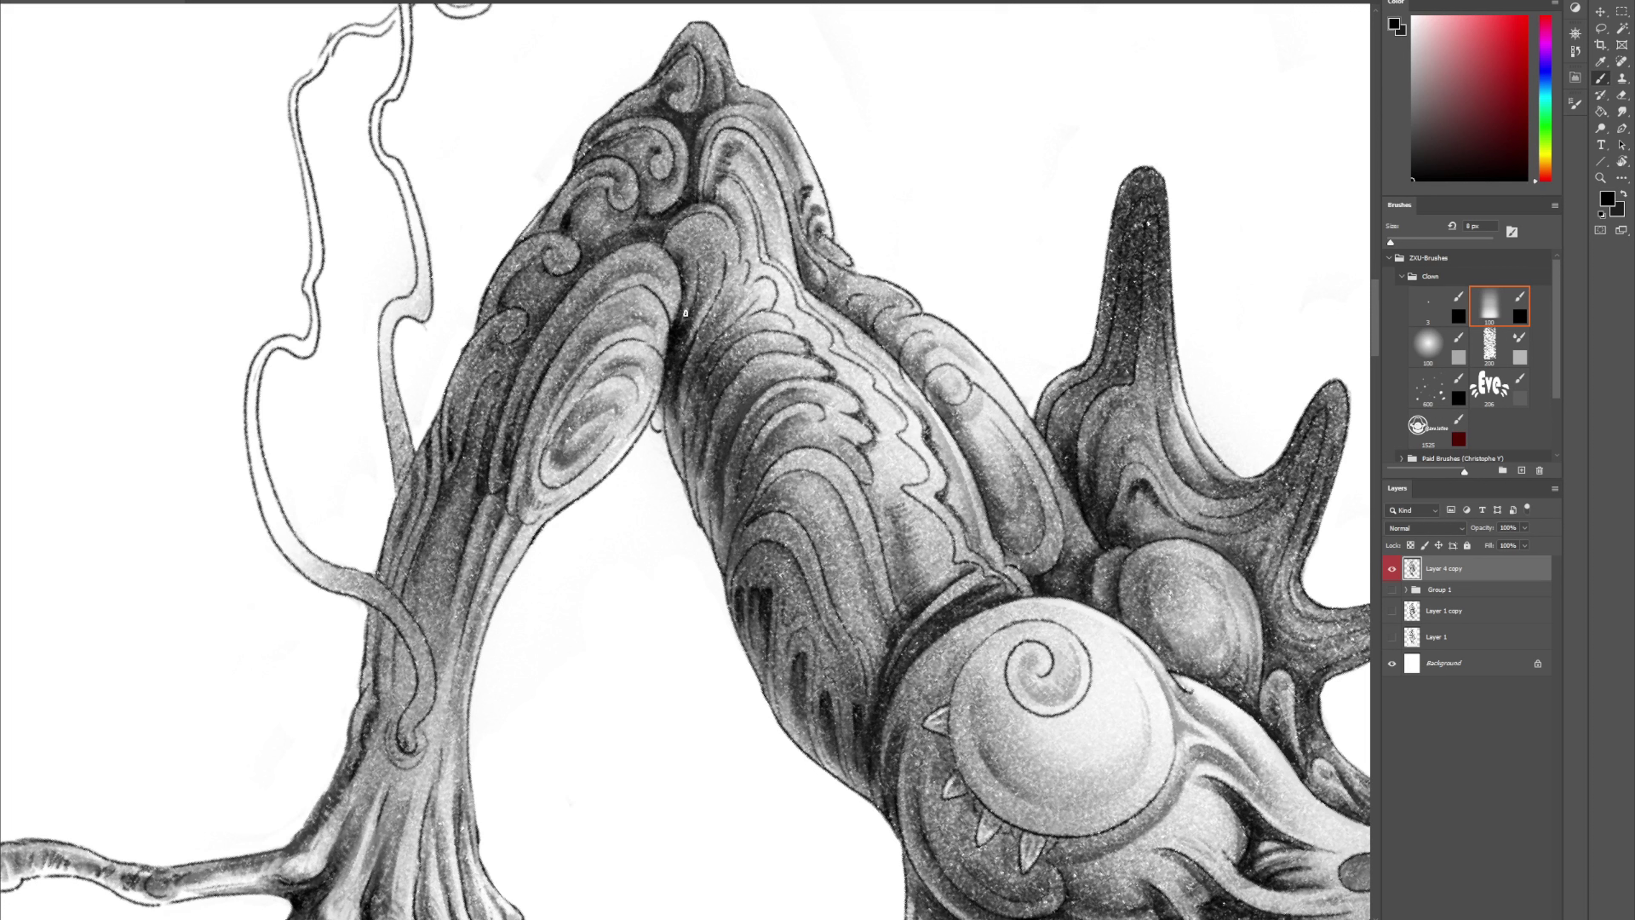
drag(709, 248, 695, 319)
drag(712, 258, 692, 321)
drag(691, 258, 694, 311)
mouse_move(624, 264)
mouse_down()
mouse_move(665, 310)
mouse_move(682, 300)
mouse_move(674, 342)
mouse_move(660, 295)
mouse_move(676, 336)
mouse_up()
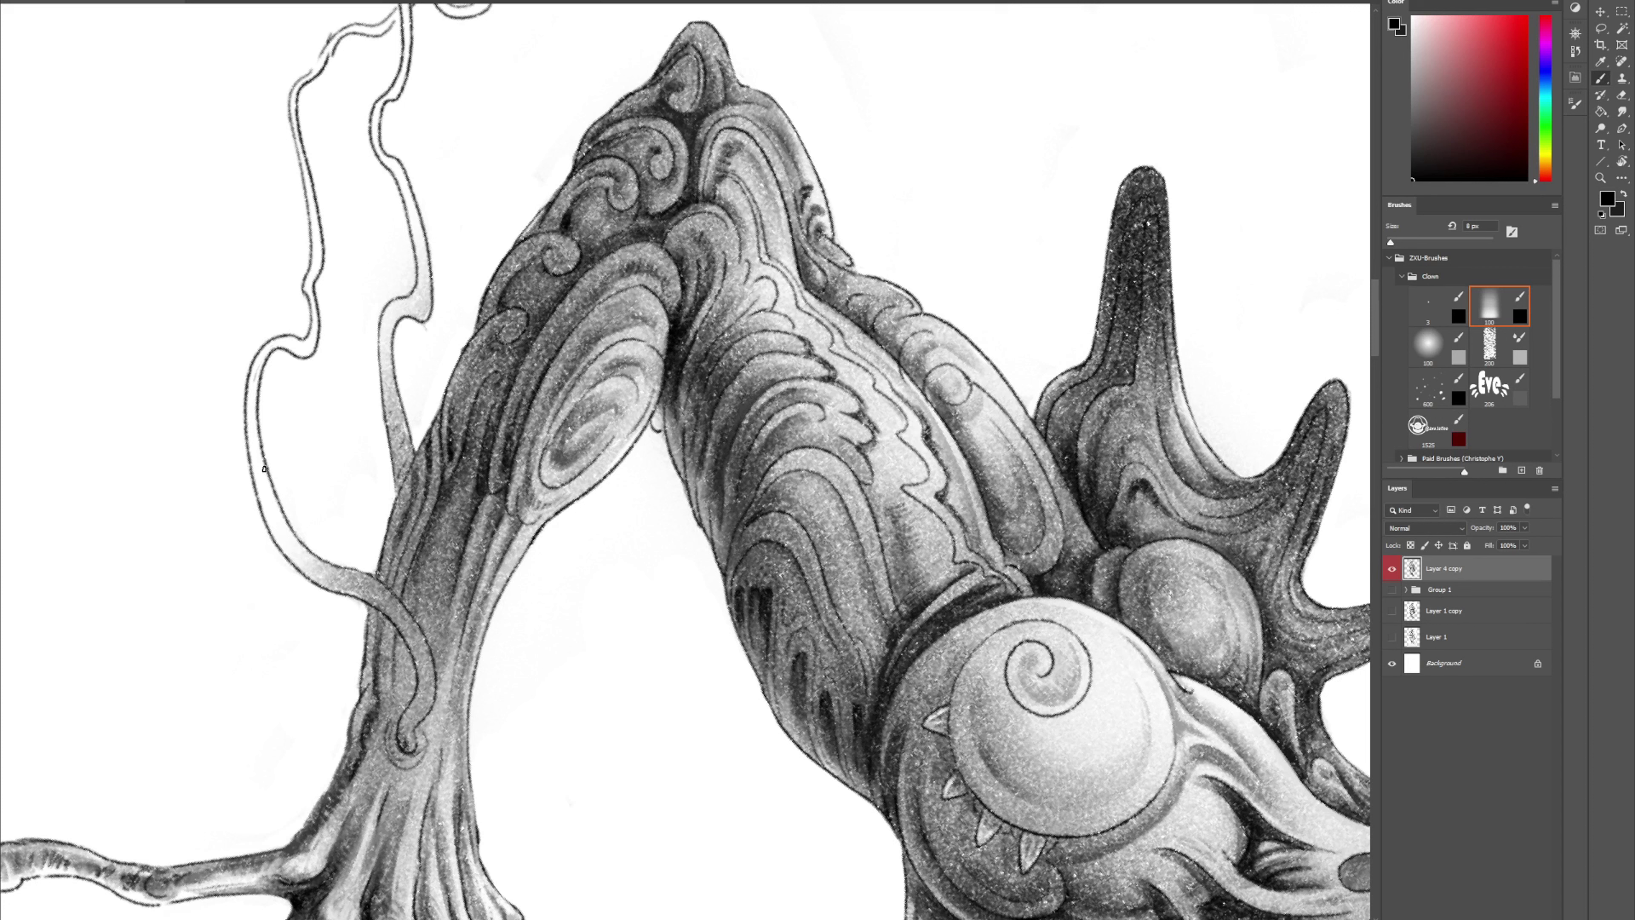
Sample a mid gray from the drawing and shade the lower parts of both tendrils on the forearm
alt+click(343, 580)
mouse_move(265, 515)
mouse_down()
mouse_move(317, 580)
mouse_move(351, 585)
mouse_move(422, 689)
mouse_move(400, 753)
mouse_move(423, 682)
mouse_up()
mouse_move(405, 626)
mouse_down()
mouse_move(425, 703)
mouse_move(399, 768)
mouse_move(386, 752)
mouse_up()
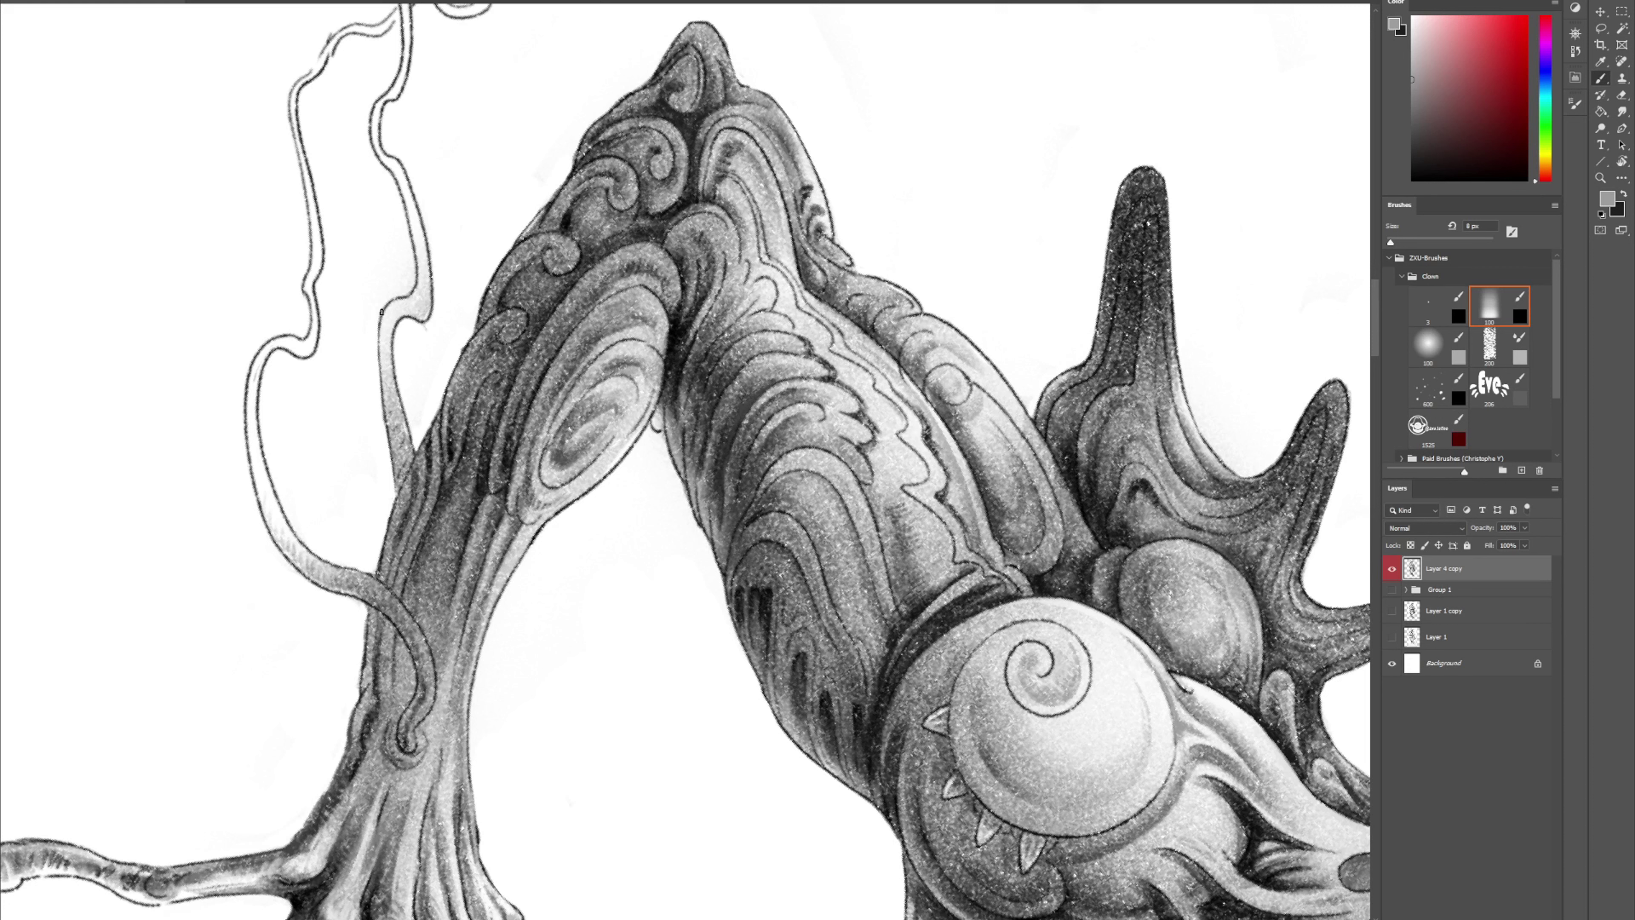
mouse_move(393, 316)
mouse_down()
mouse_move(400, 482)
mouse_move(398, 421)
mouse_move(400, 480)
mouse_move(412, 422)
mouse_move(399, 462)
mouse_up()
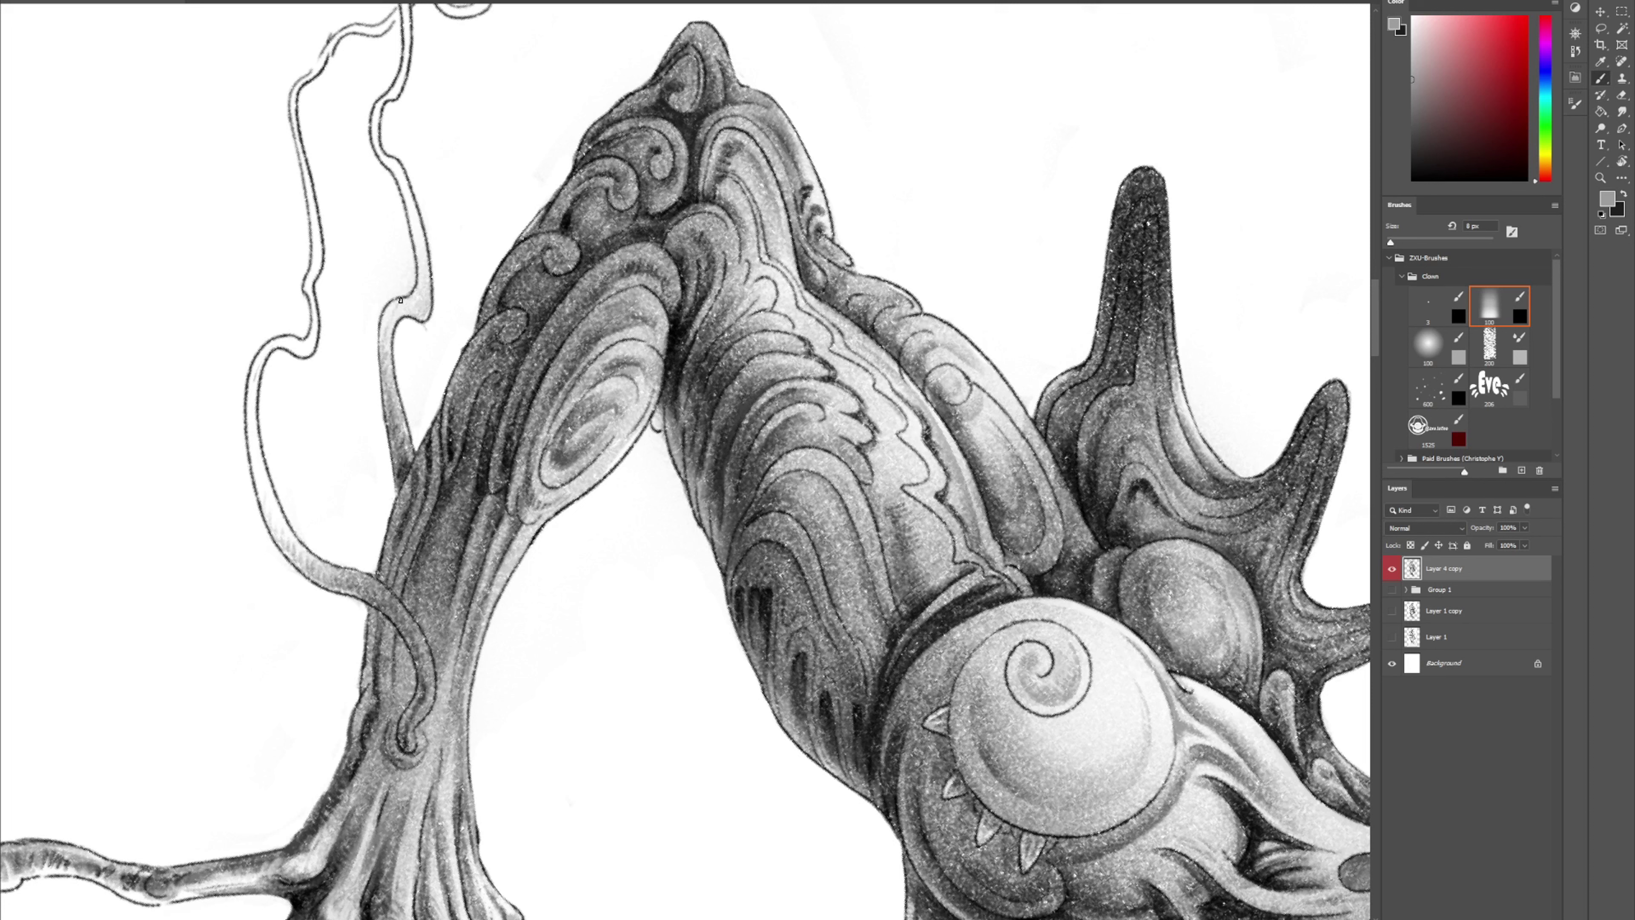
key(e)
key(b)
Continue the gray shading up both thin tendrils above the arm and touch up their edges
scroll(406, 357, up, 5)
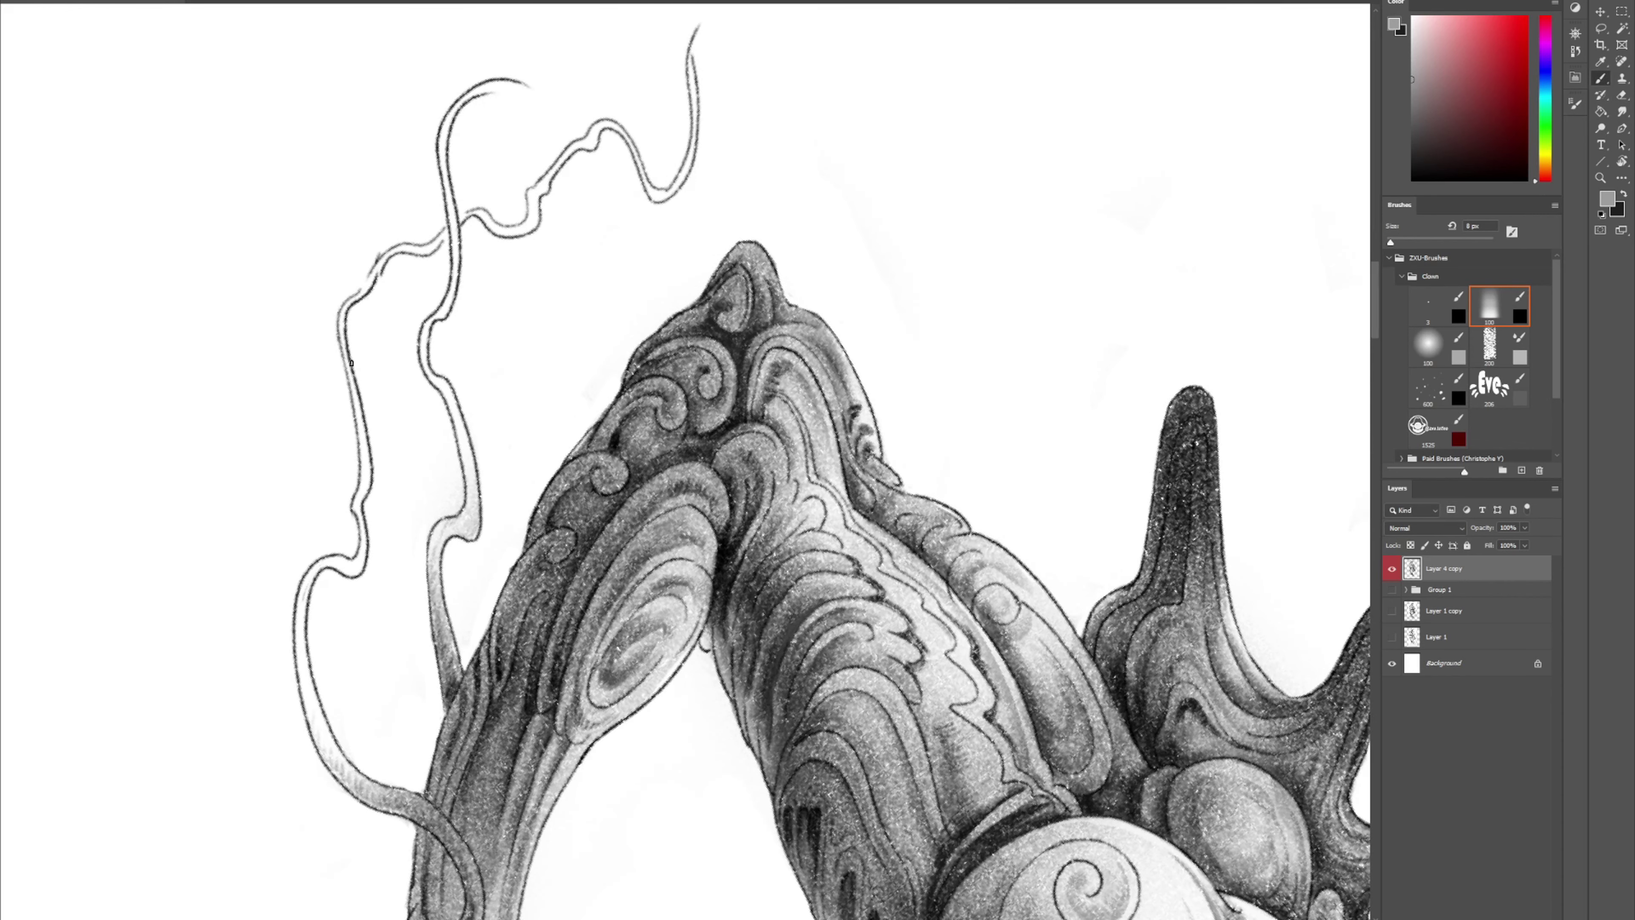
drag(358, 410, 353, 568)
mouse_move(309, 694)
mouse_down()
mouse_move(312, 574)
mouse_move(363, 544)
mouse_up()
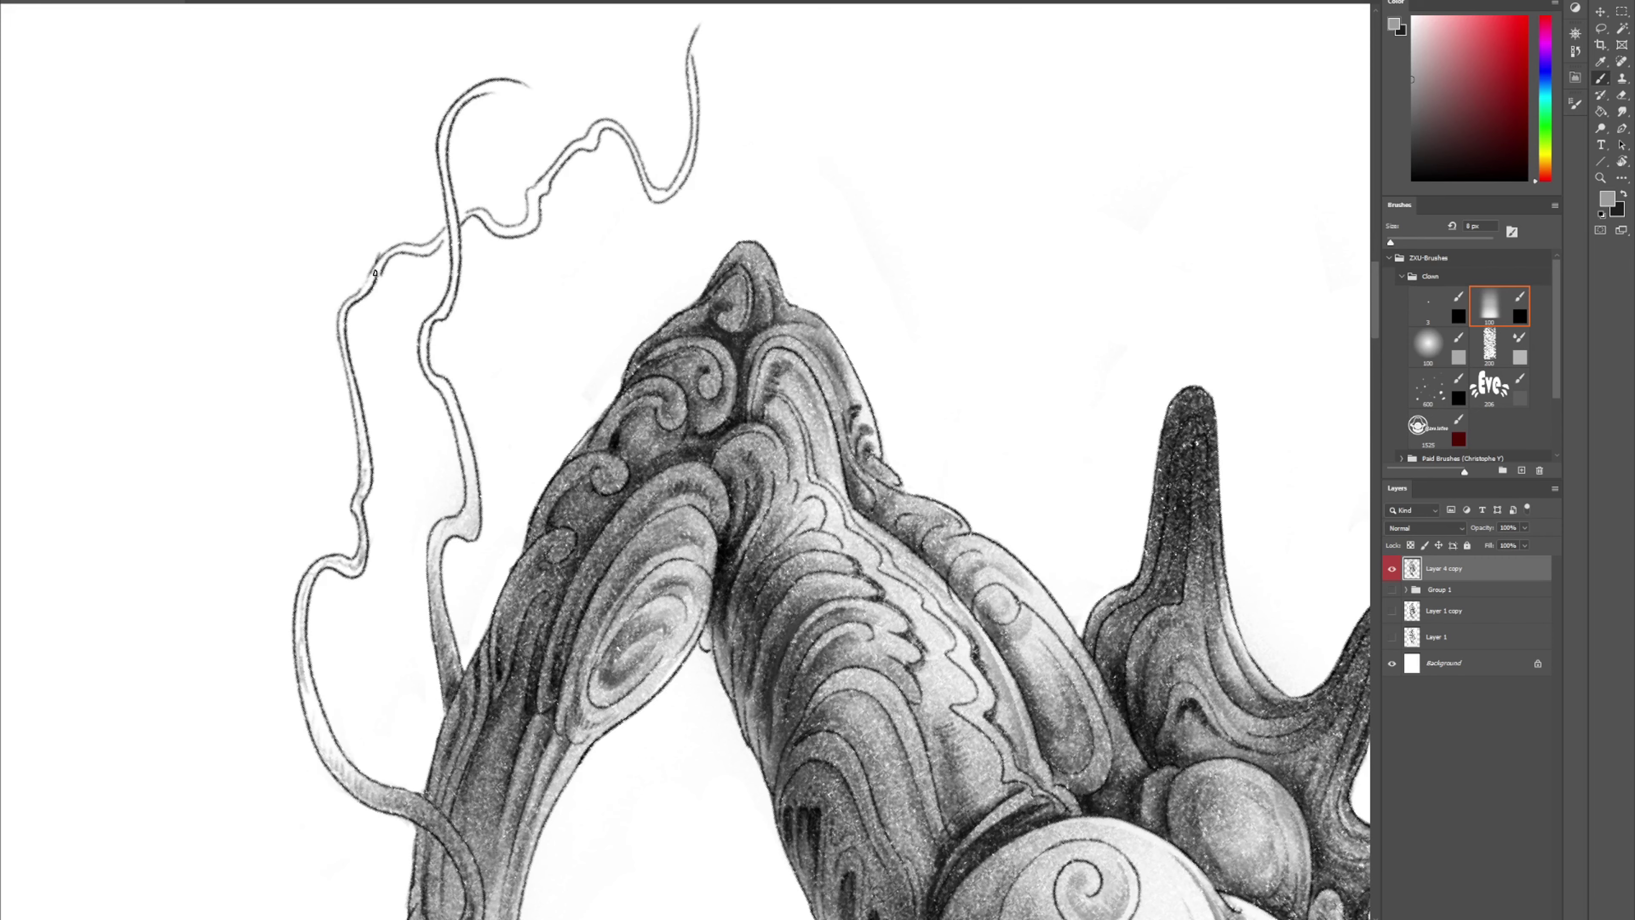
drag(375, 273, 413, 246)
mouse_move(434, 364)
mouse_down()
mouse_move(468, 474)
mouse_move(471, 519)
mouse_move(448, 525)
mouse_up()
drag(304, 681, 346, 776)
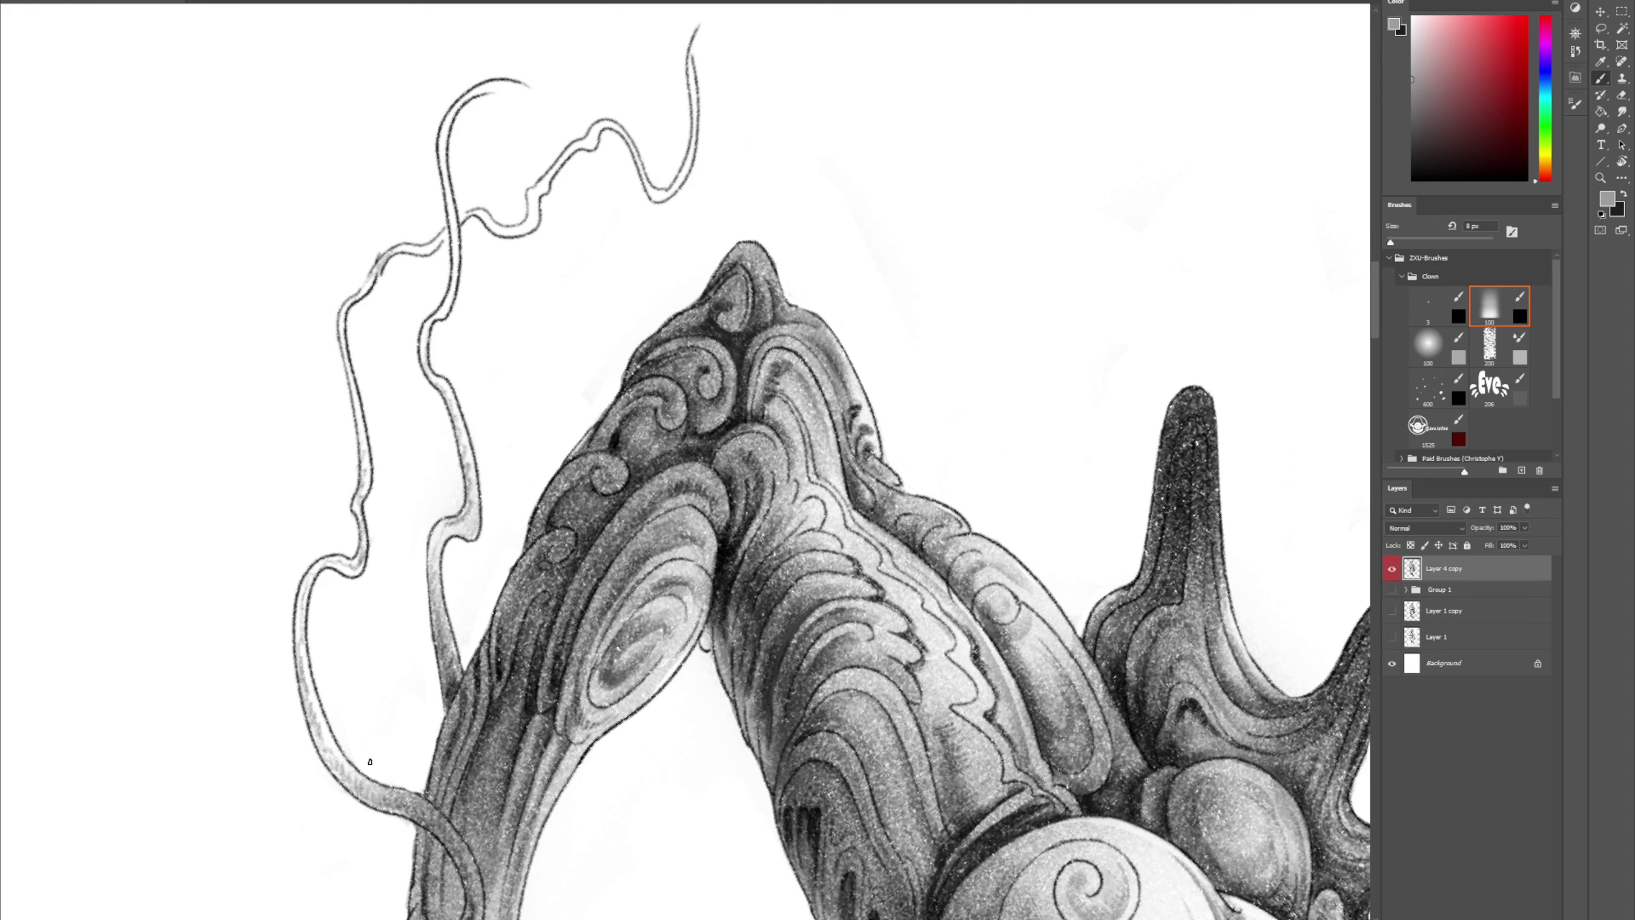
key(e)
key(b)
drag(703, 643, 644, 325)
key(r)
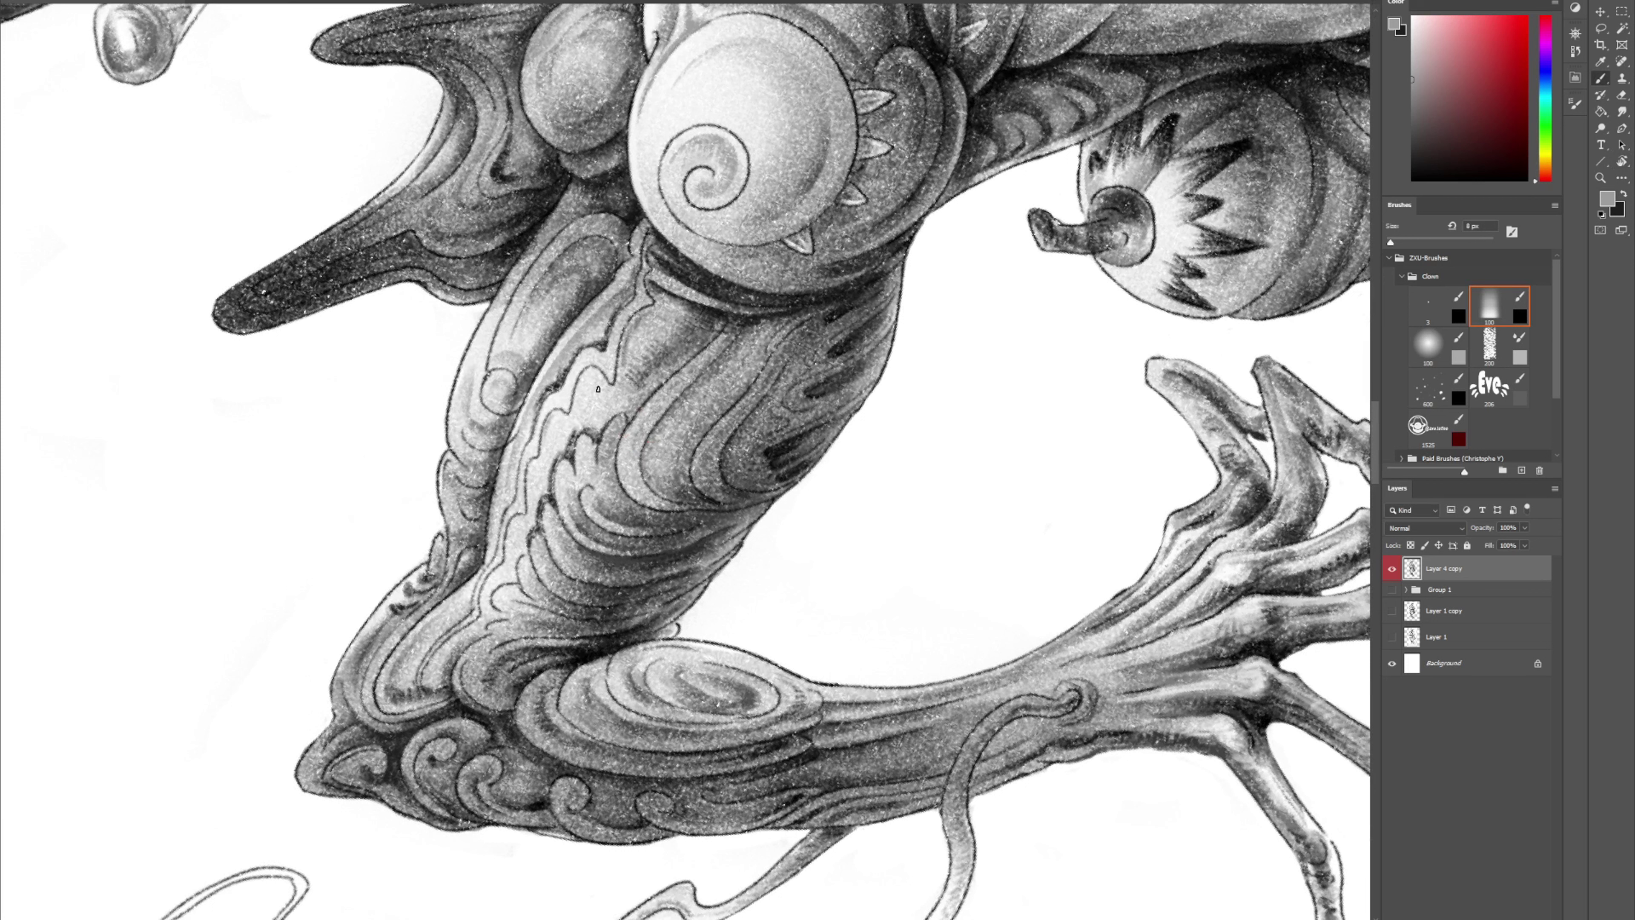
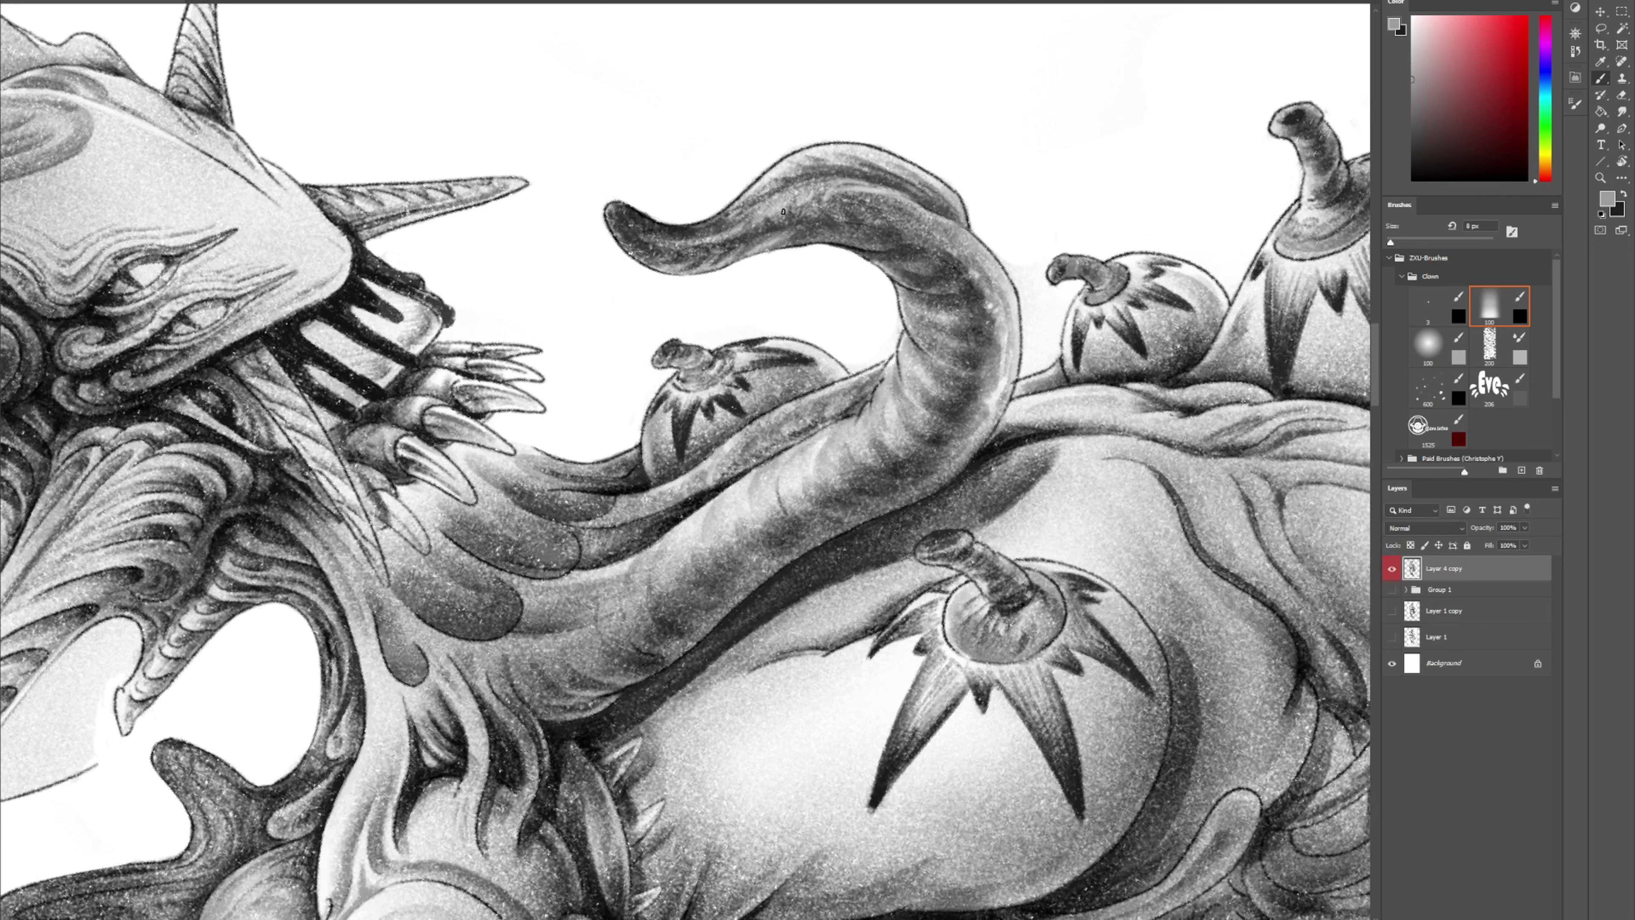
drag(1205, 483, 1020, 557)
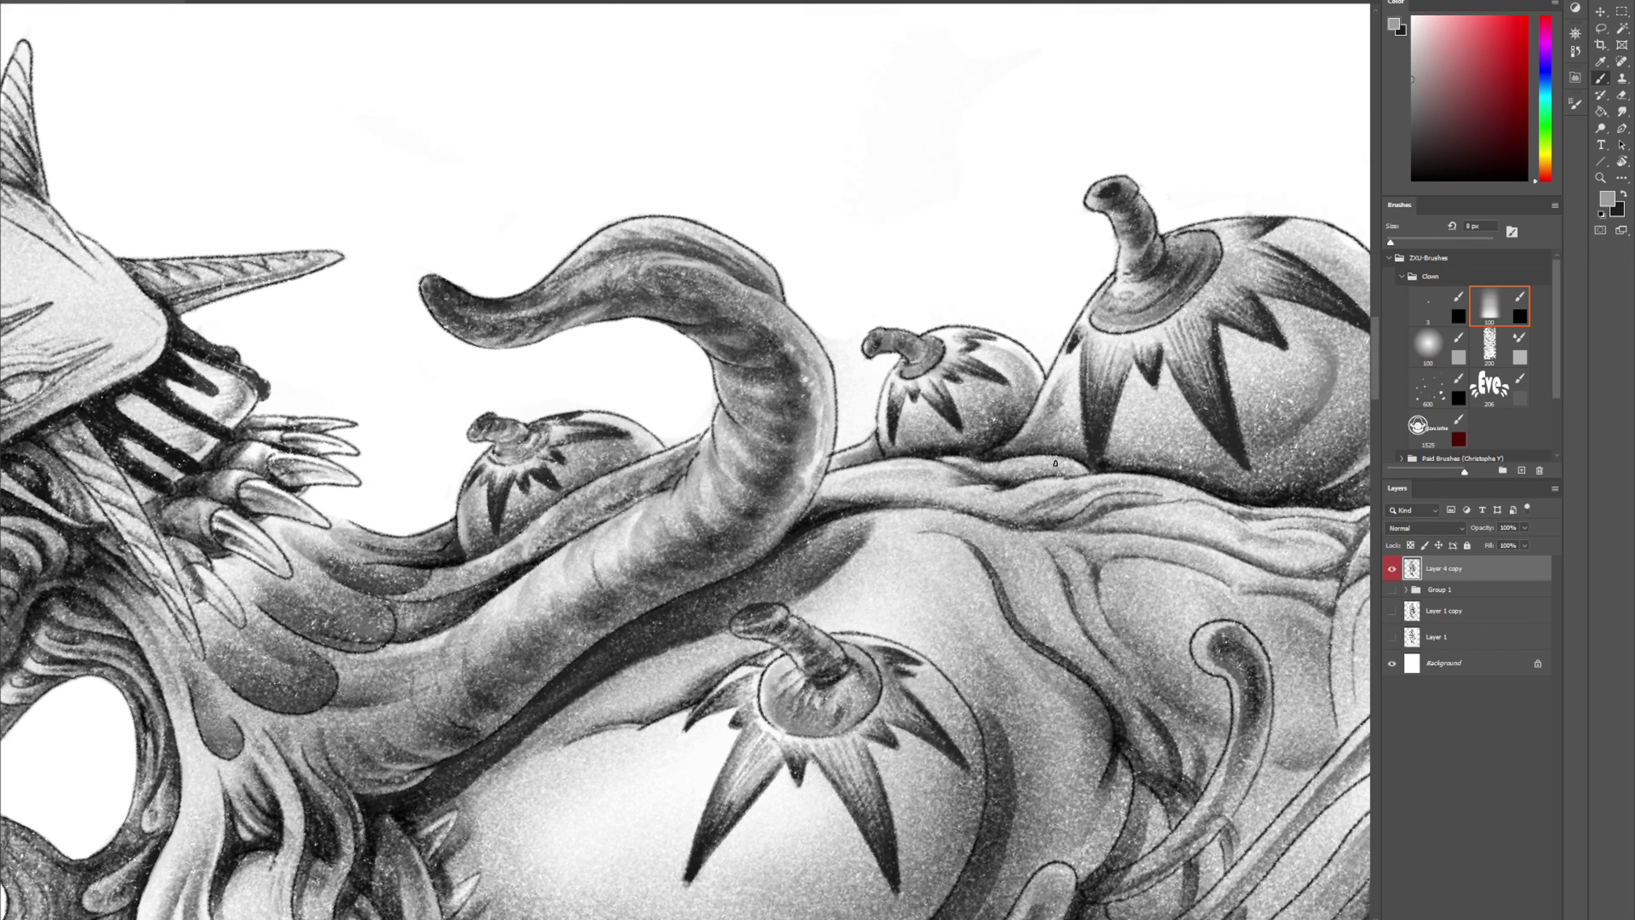
click(195, 1)
click(195, 1)
click(277, 180)
Sample a dark gray from the small striped horn, then shade its tip and the bump on top of the head
drag(235, 239, 594, 423)
key(e)
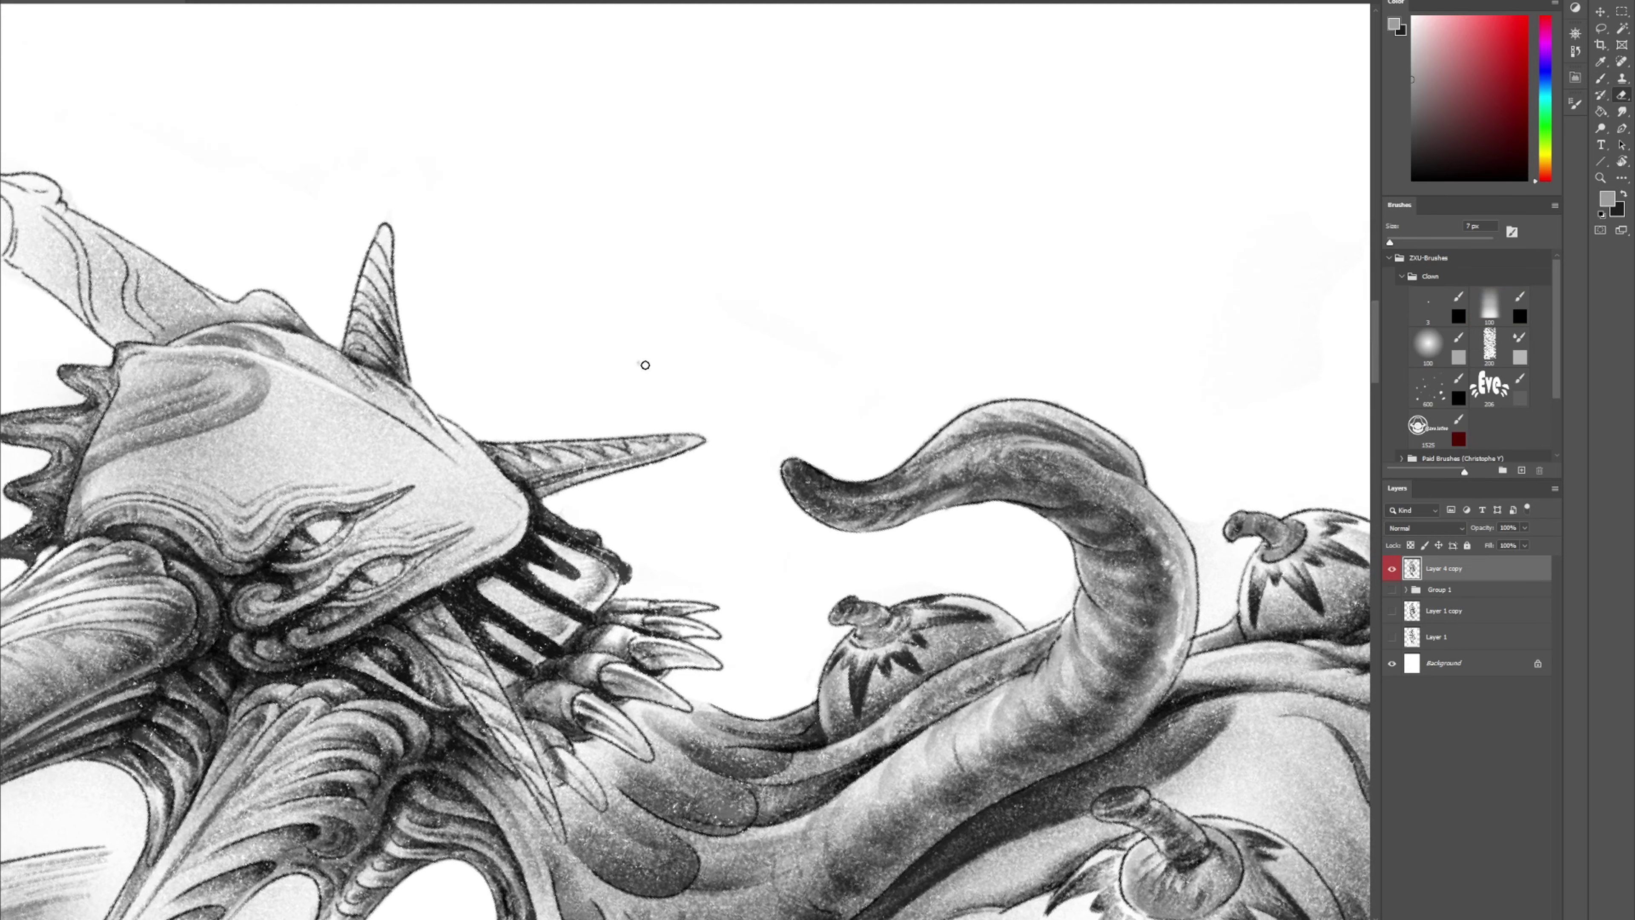
key(b)
alt+click(394, 315)
drag(379, 264, 393, 284)
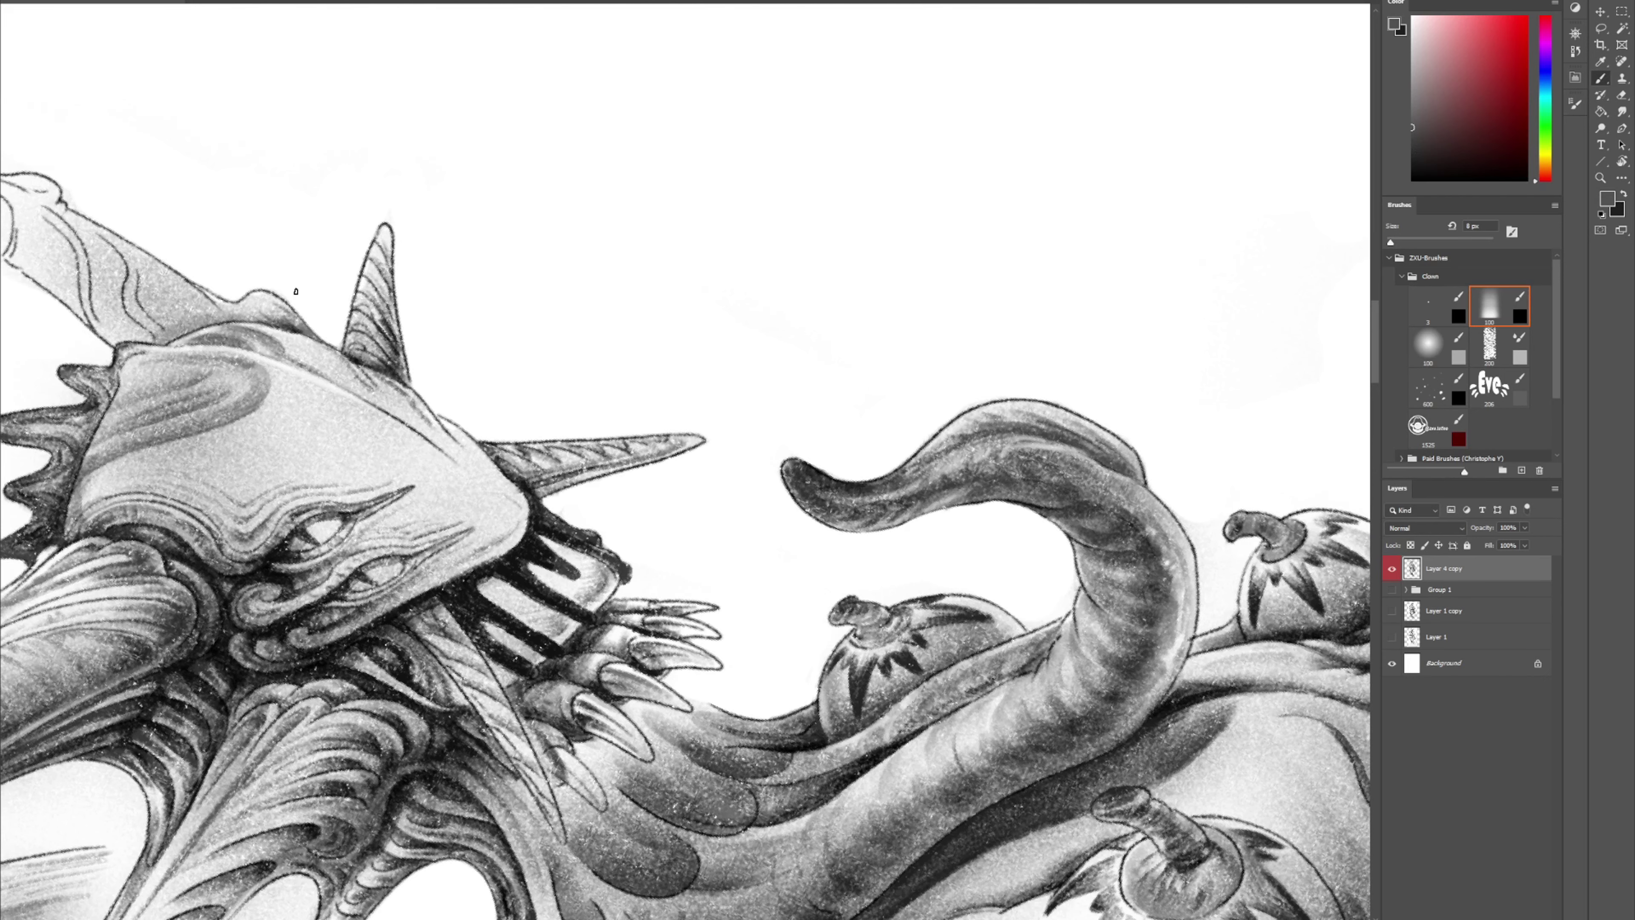
mouse_move(256, 299)
mouse_down()
mouse_move(274, 312)
mouse_move(245, 311)
mouse_move(313, 335)
mouse_up()
Sample a darker gray from the drawing and shade the base of the tall head stalk beside the spiked crest
drag(433, 364, 686, 528)
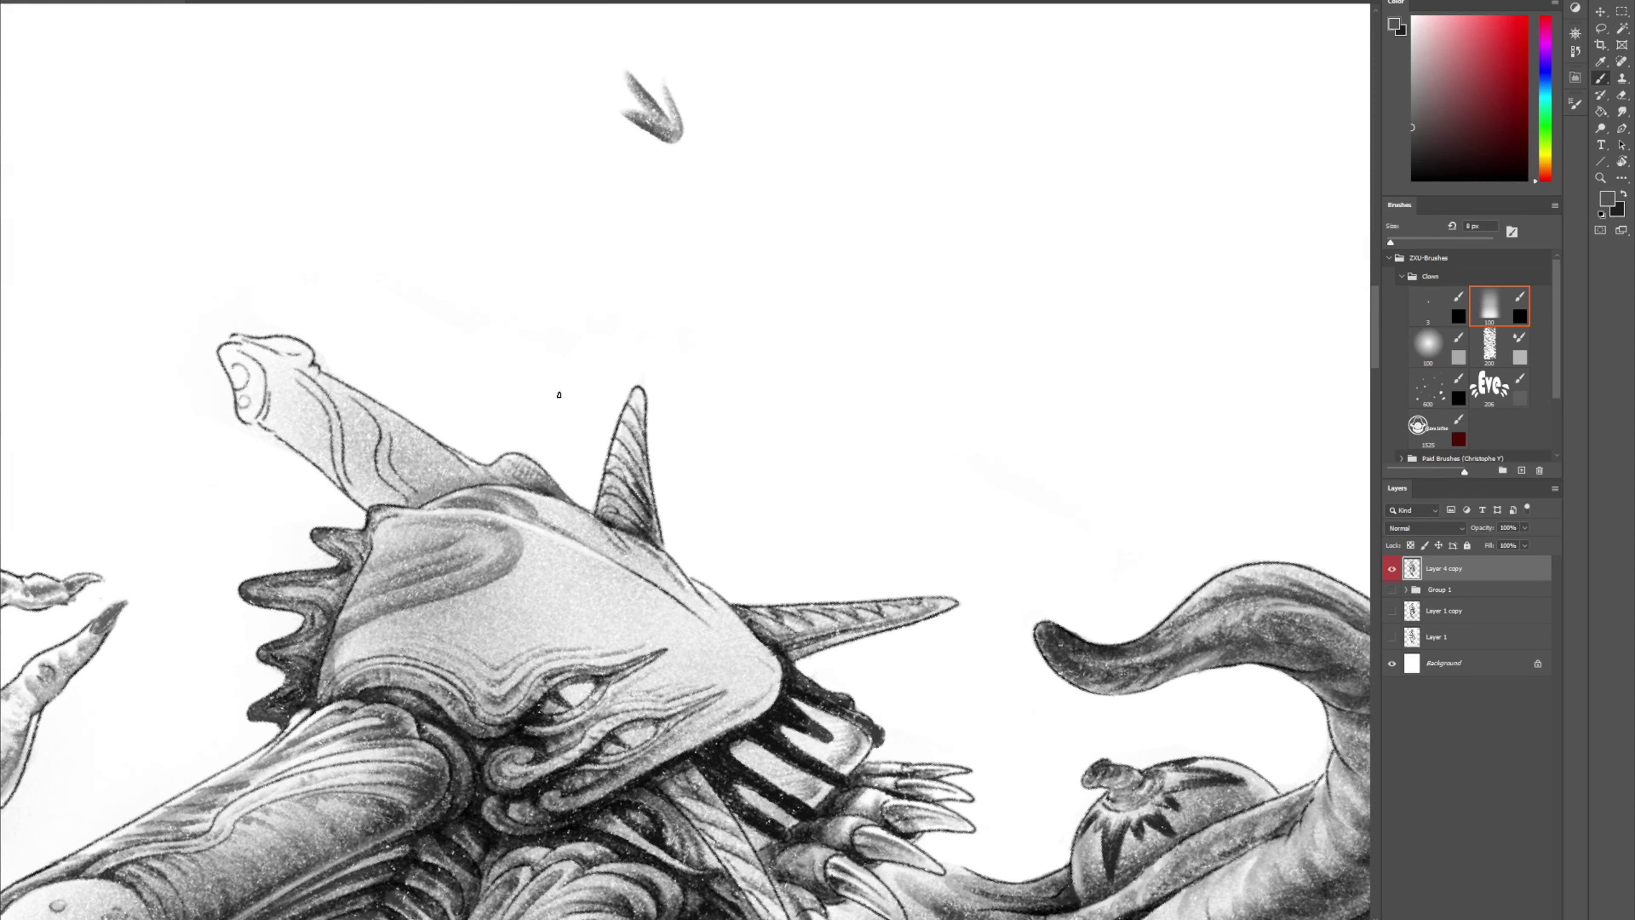
key(Escape)
alt+click(451, 192)
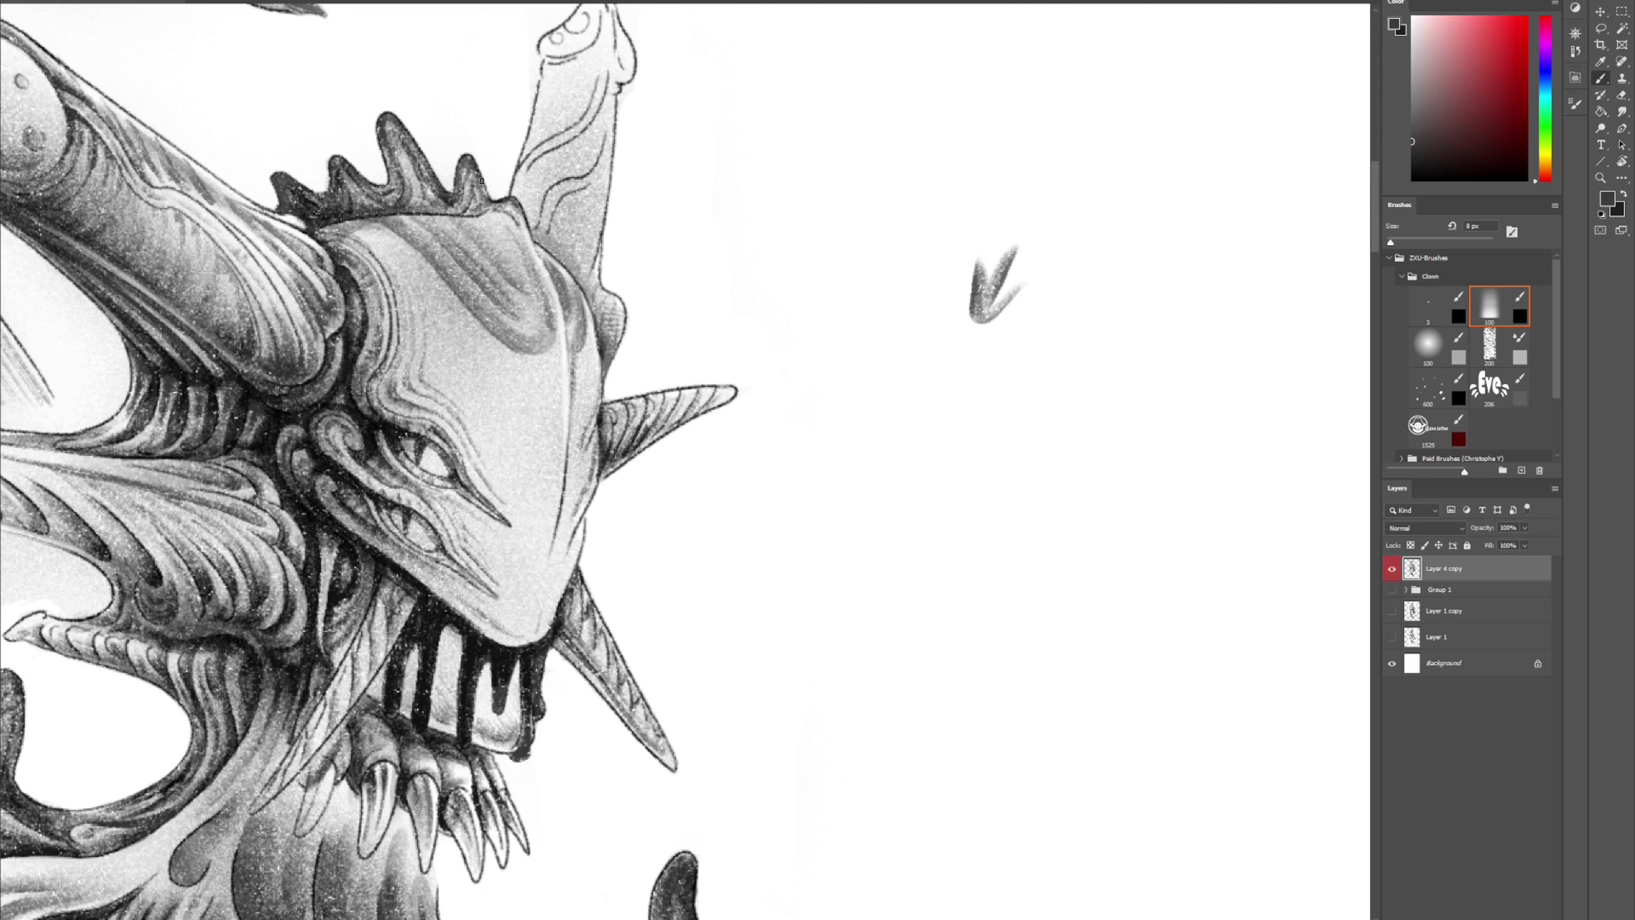
mouse_move(496, 205)
mouse_down()
mouse_move(516, 207)
mouse_move(521, 237)
mouse_up()
mouse_move(584, 167)
mouse_down()
mouse_move(571, 242)
mouse_move(570, 185)
mouse_move(519, 318)
mouse_move(566, 244)
mouse_move(539, 312)
mouse_move(563, 255)
mouse_move(551, 301)
mouse_up()
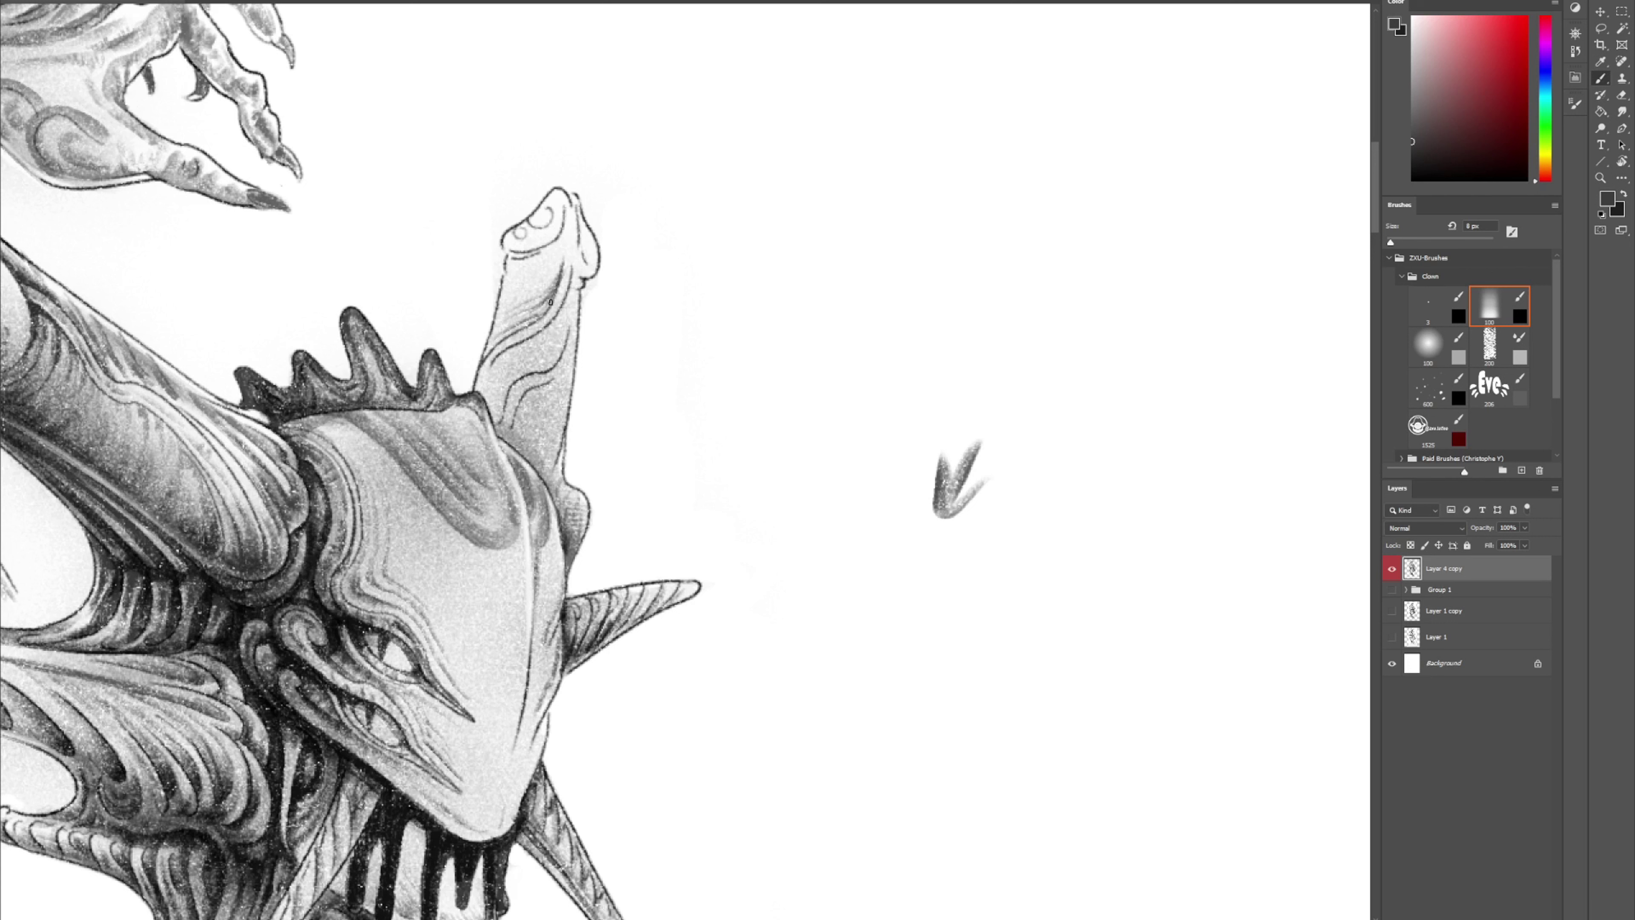
mouse_move(491, 380)
mouse_down()
mouse_move(551, 341)
mouse_move(515, 367)
mouse_move(540, 358)
mouse_move(566, 318)
mouse_move(532, 366)
mouse_move(564, 331)
mouse_move(556, 354)
mouse_move(561, 319)
mouse_move(531, 362)
mouse_move(565, 317)
mouse_move(508, 392)
mouse_up()
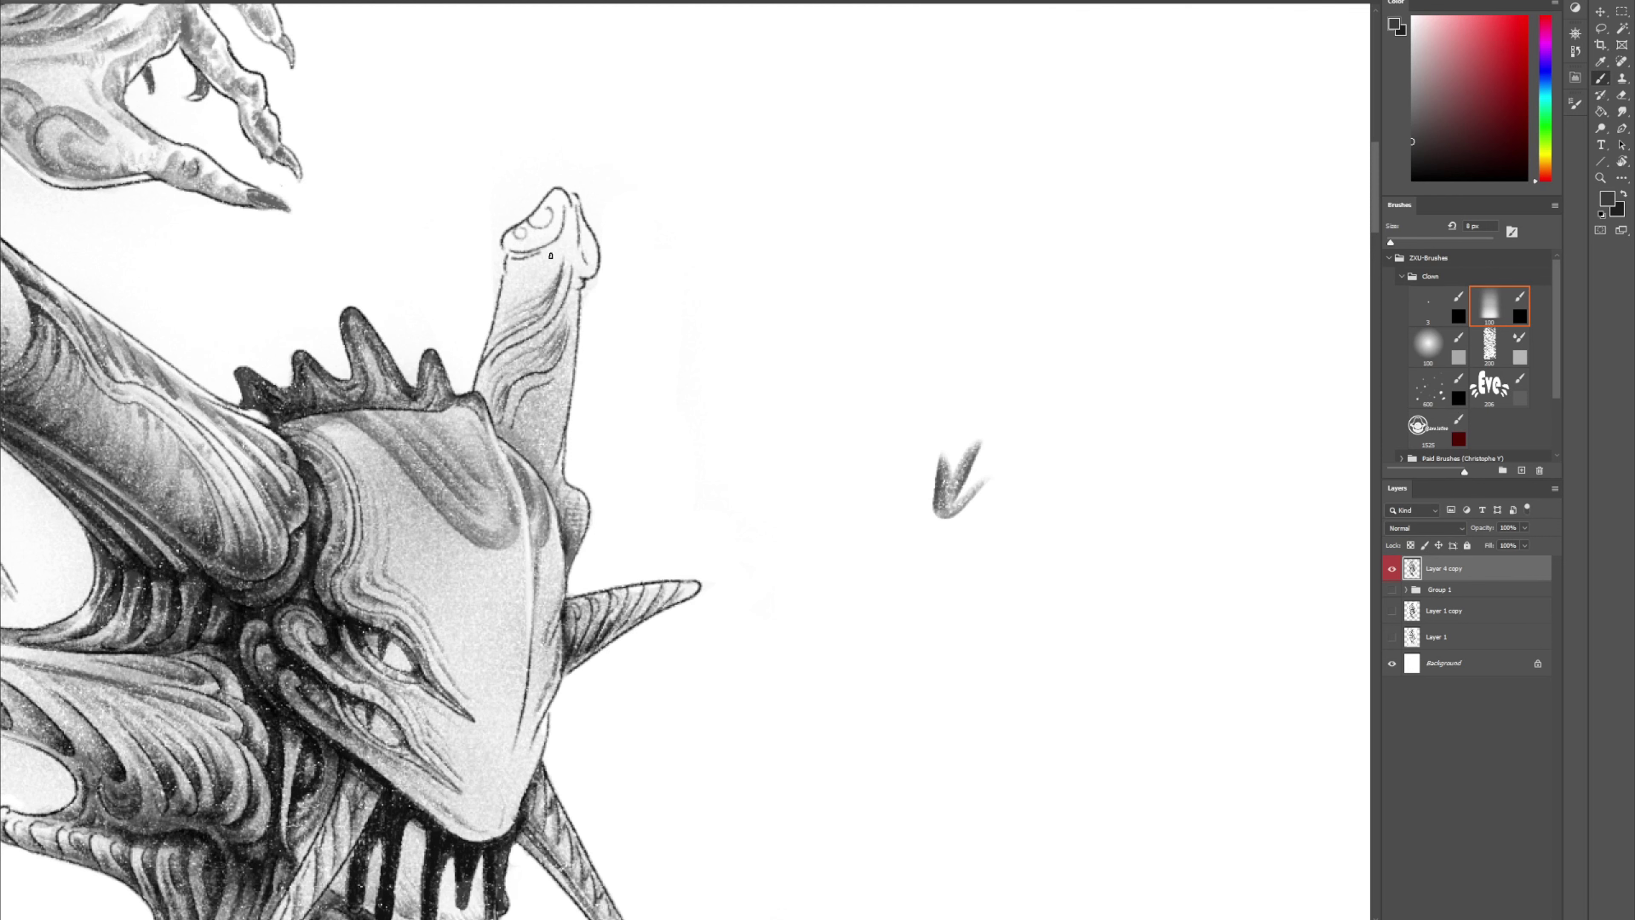
Shade the wavy grooves along the tall head stalk, its rounded tip, and its base
mouse_move(524, 286)
mouse_down()
mouse_move(496, 415)
mouse_move(580, 312)
mouse_move(555, 404)
mouse_move(527, 434)
mouse_move(554, 409)
mouse_move(536, 453)
mouse_move(554, 459)
mouse_move(558, 513)
mouse_move(512, 431)
mouse_up()
mouse_move(509, 254)
mouse_down()
mouse_move(561, 223)
mouse_move(564, 196)
mouse_move(545, 229)
mouse_move(547, 213)
mouse_move(532, 222)
mouse_move(556, 196)
mouse_move(518, 235)
mouse_move(559, 226)
mouse_move(599, 245)
mouse_move(544, 210)
mouse_up()
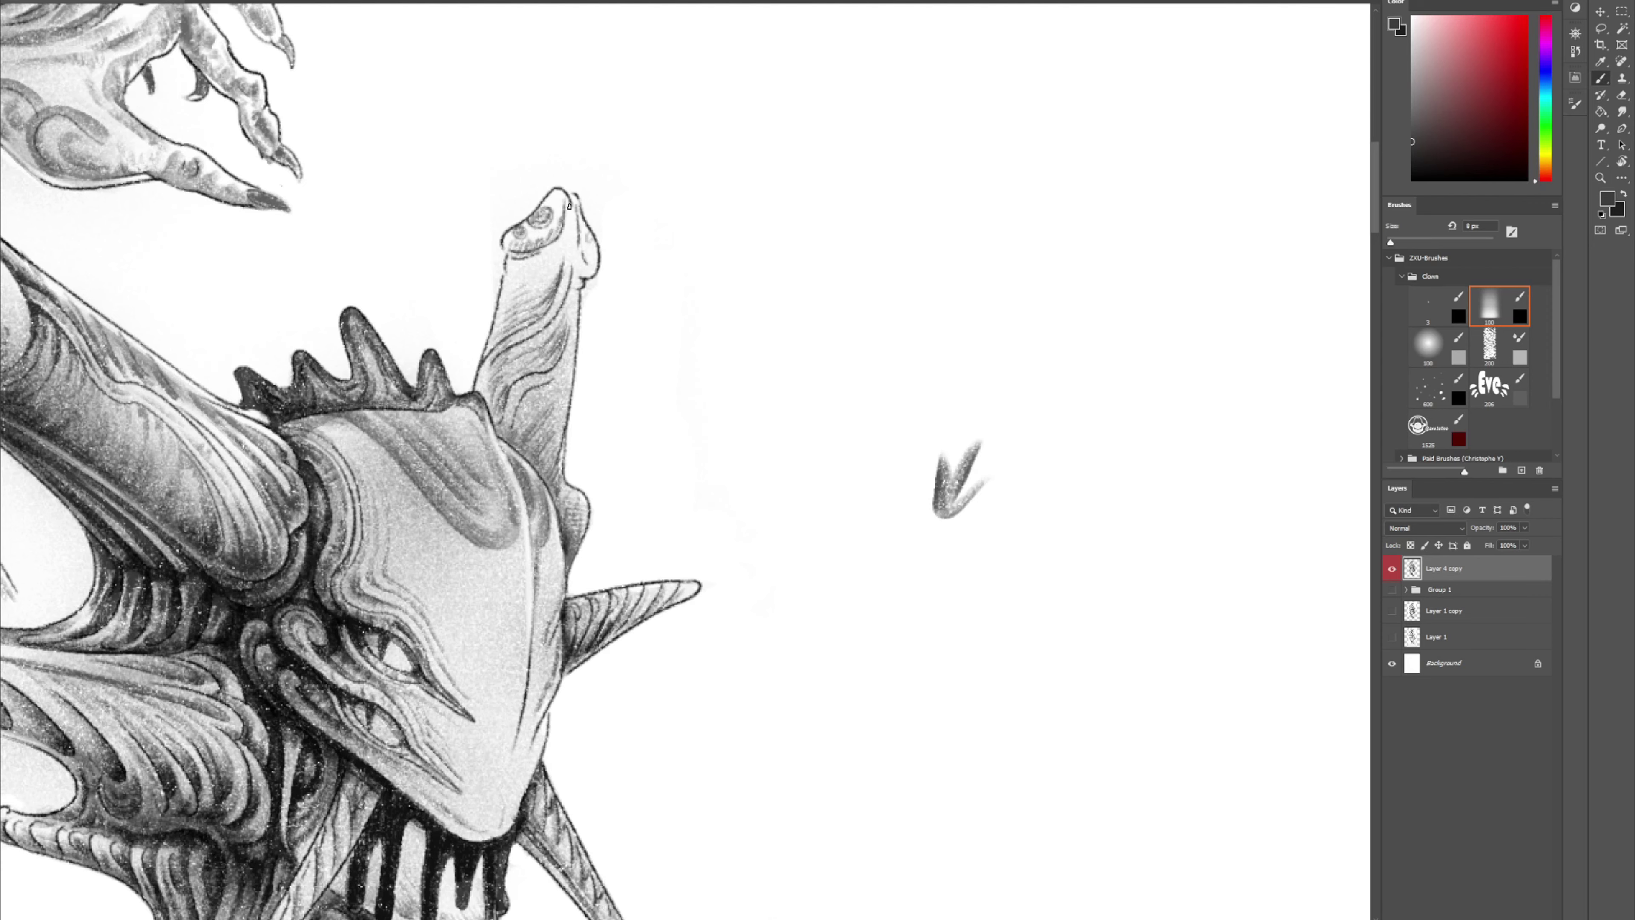
mouse_move(496, 373)
mouse_down()
mouse_move(496, 429)
mouse_move(520, 438)
mouse_move(532, 393)
mouse_up()
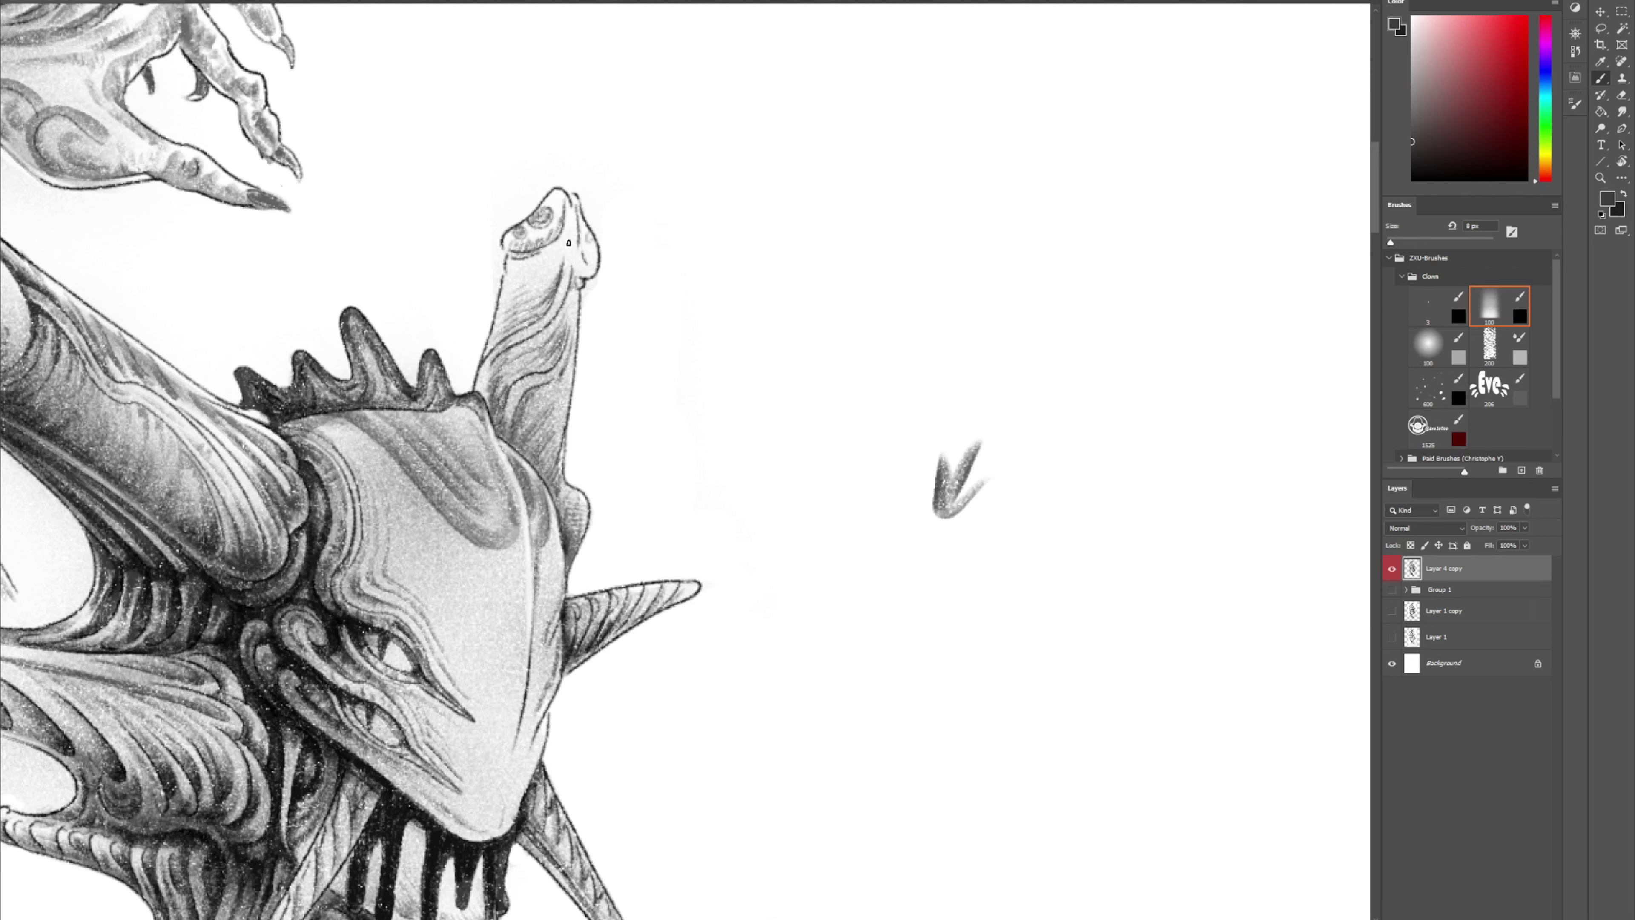
Finish shading the head stalk's tip and touch up the edge of the face at the base of the small striped horn
mouse_move(568, 243)
mouse_down()
mouse_move(593, 271)
mouse_move(576, 298)
mouse_up()
scroll(515, 349, down, 3)
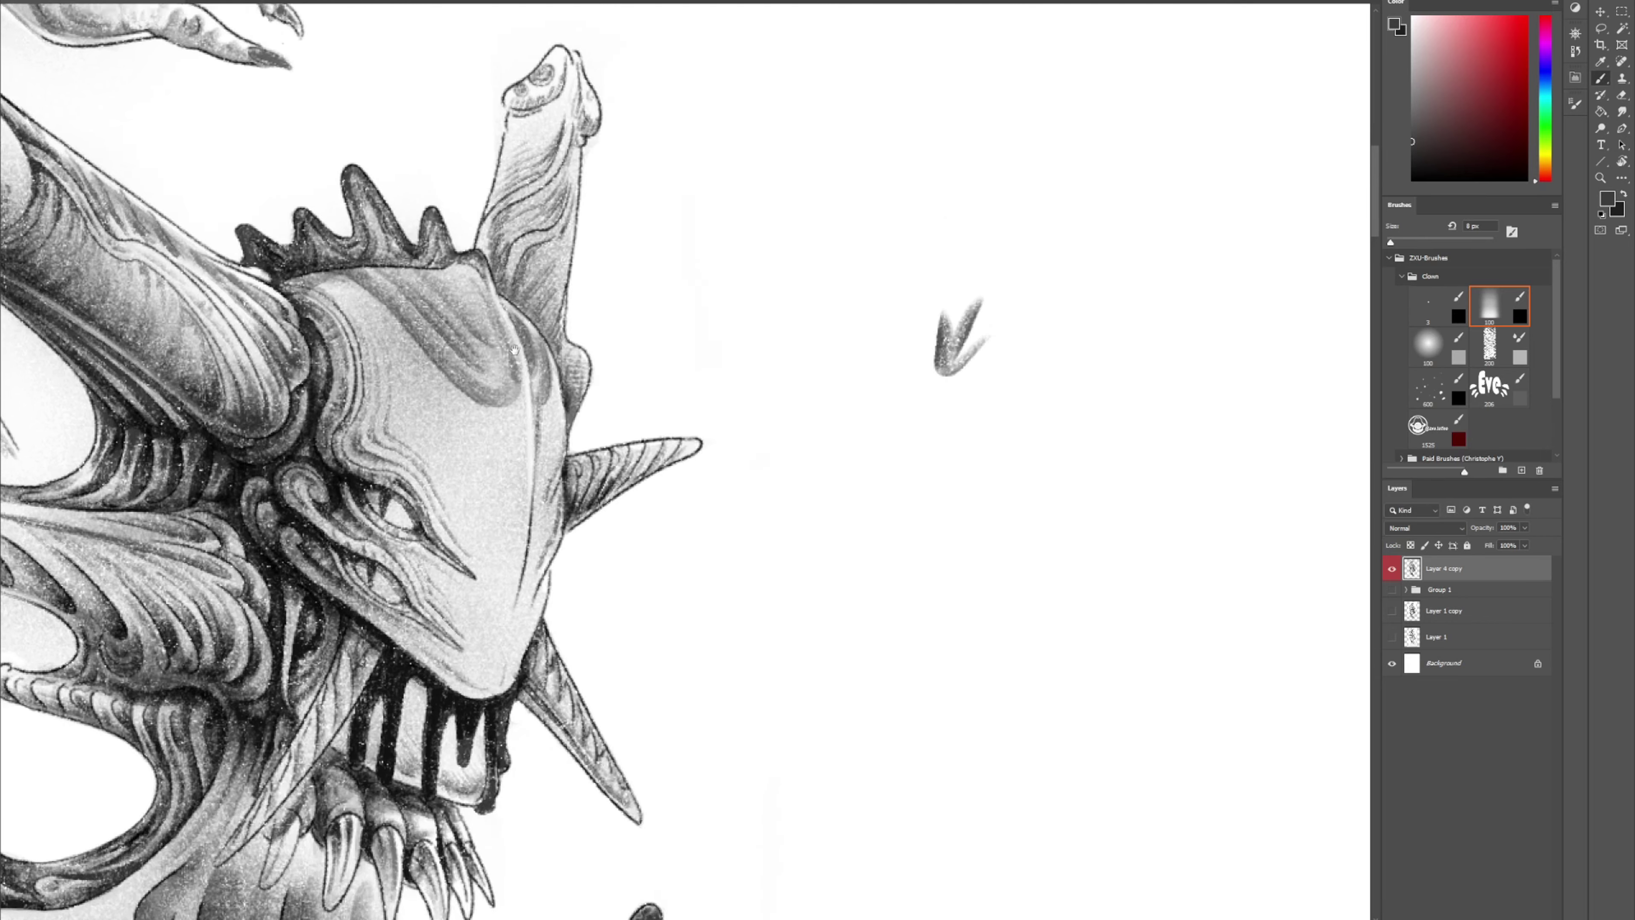
scroll(515, 349, down, 2)
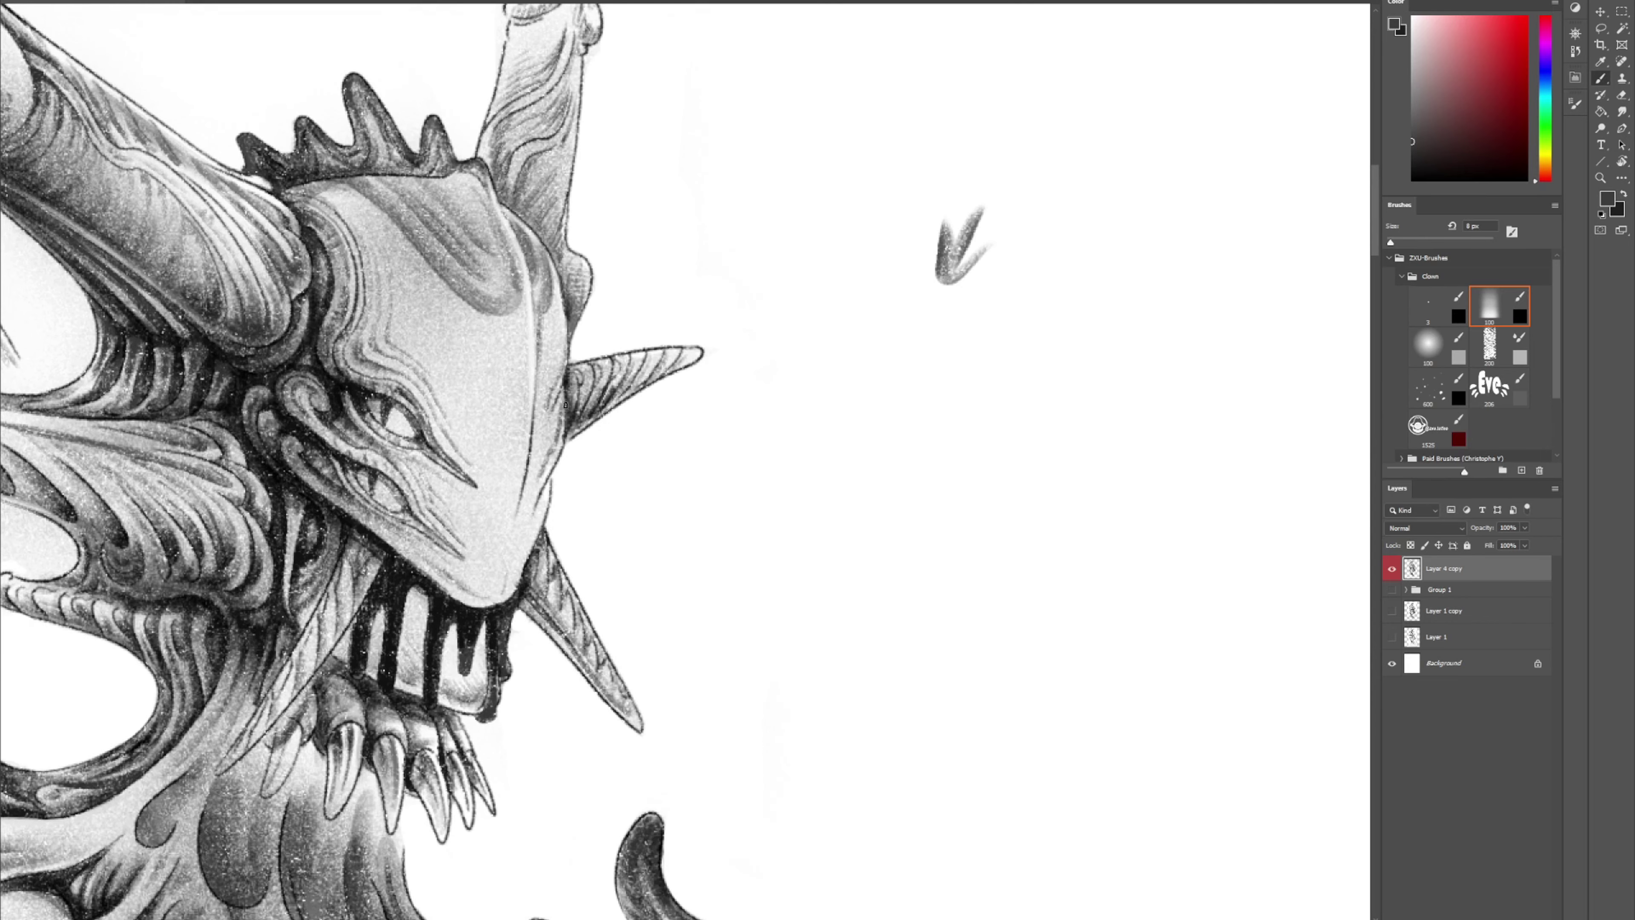
mouse_move(565, 405)
mouse_down()
mouse_move(577, 383)
mouse_move(577, 412)
mouse_move(587, 377)
mouse_move(592, 407)
mouse_move(604, 369)
mouse_move(622, 370)
mouse_up()
Sample a near-black from beside the cheek and darken the edges of the striped tusk running down to the neck
drag(477, 556, 624, 433)
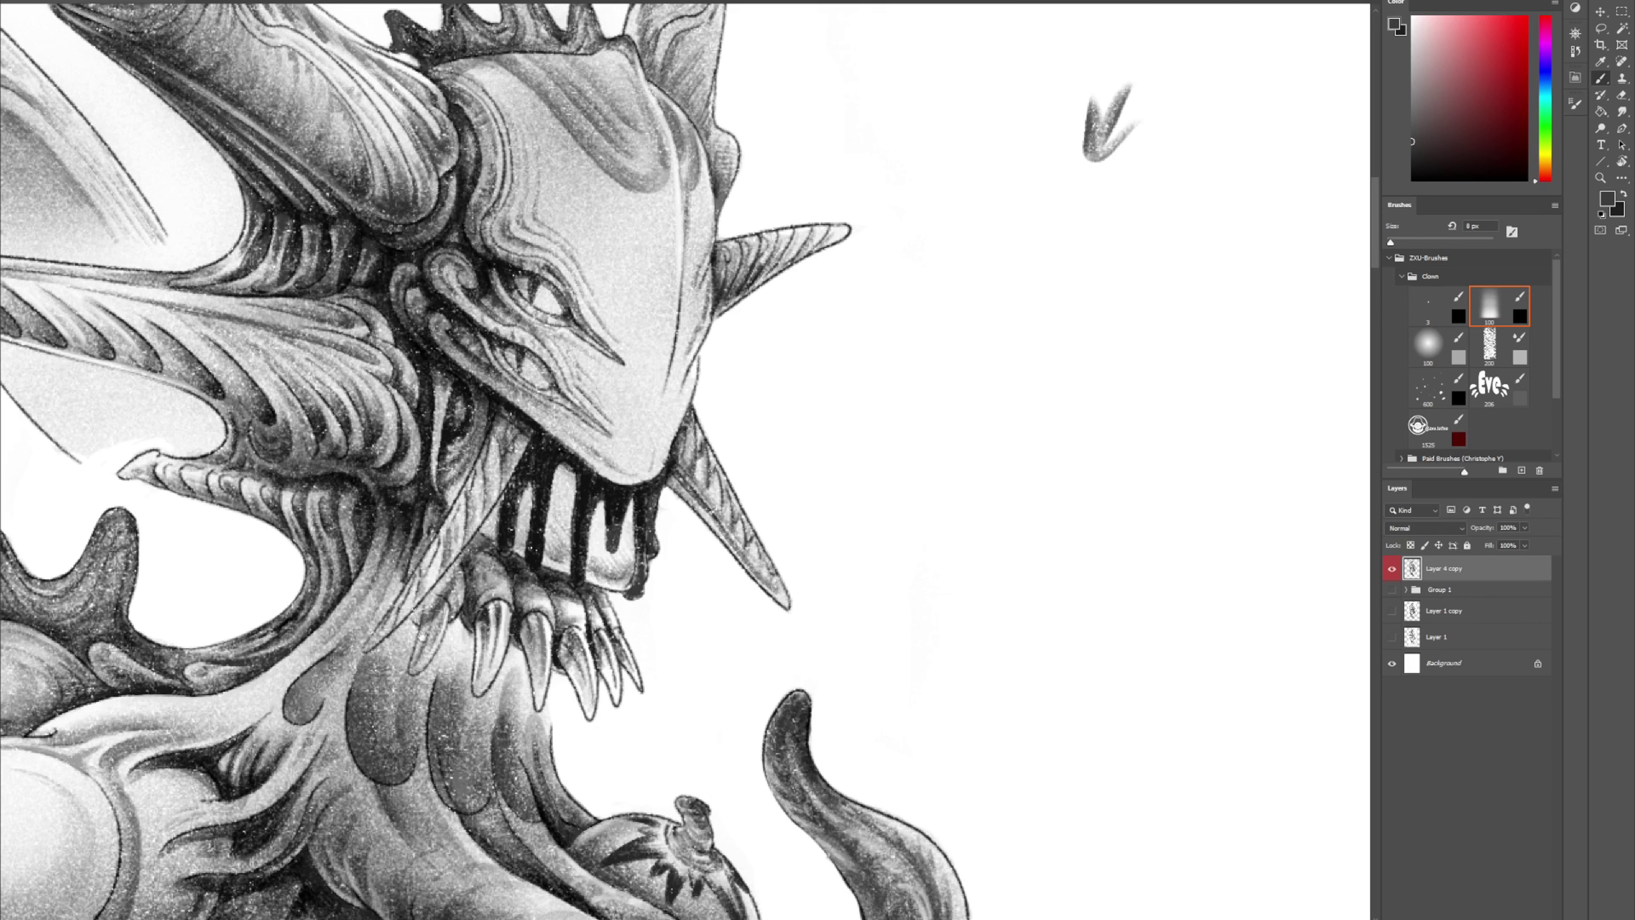
scroll(450, 547, down, 3)
scroll(450, 548, left, 1)
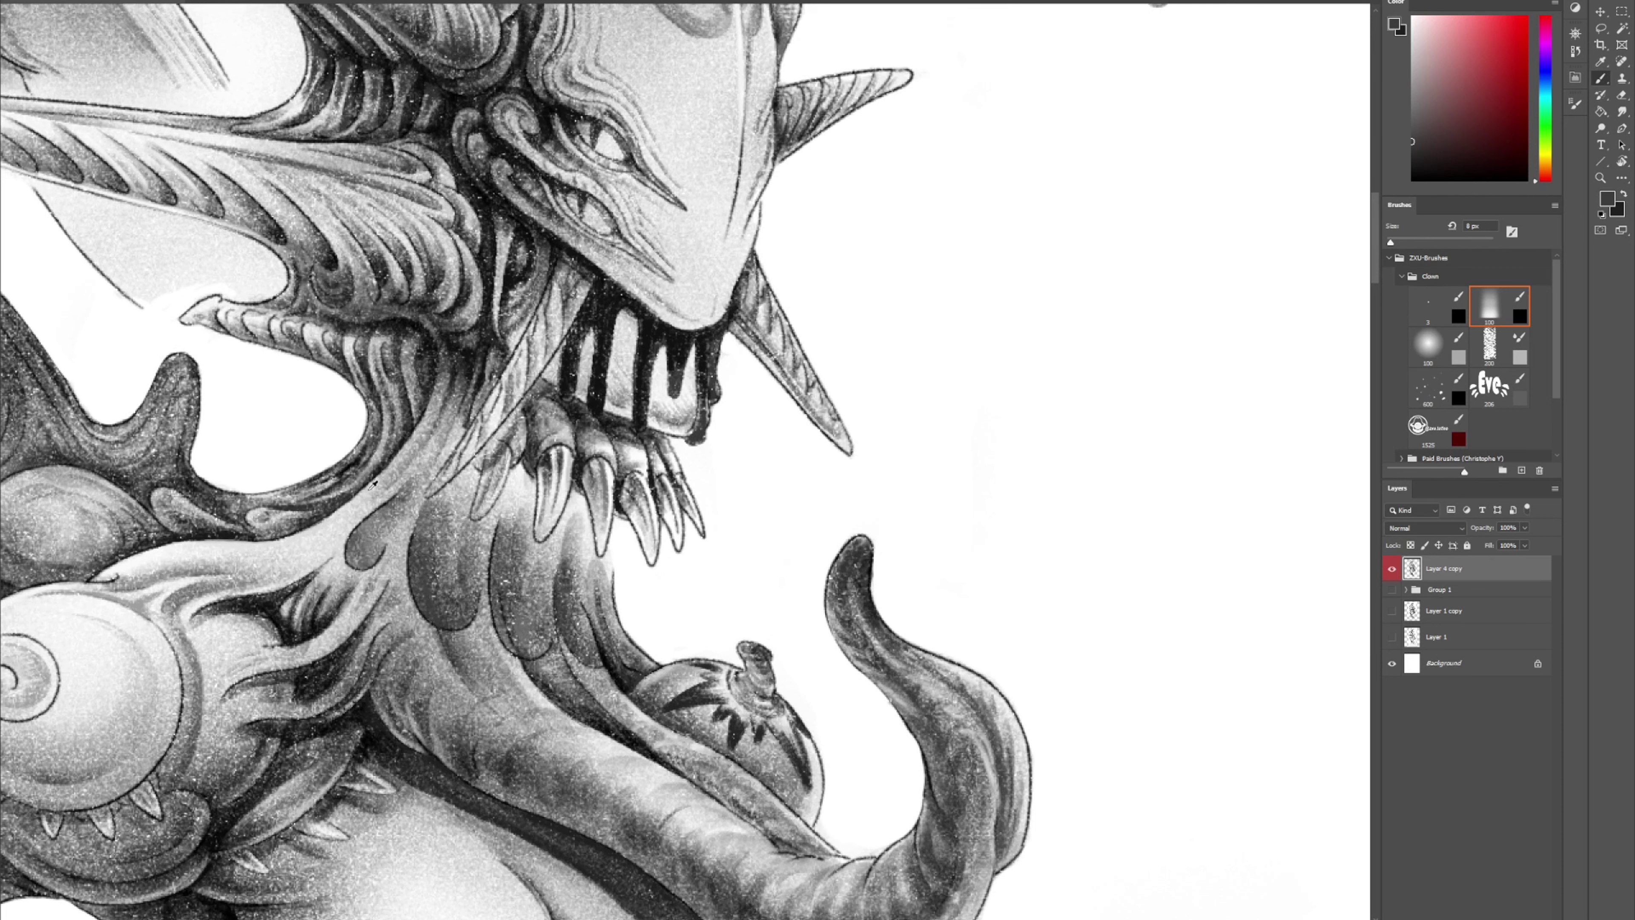
key(x)
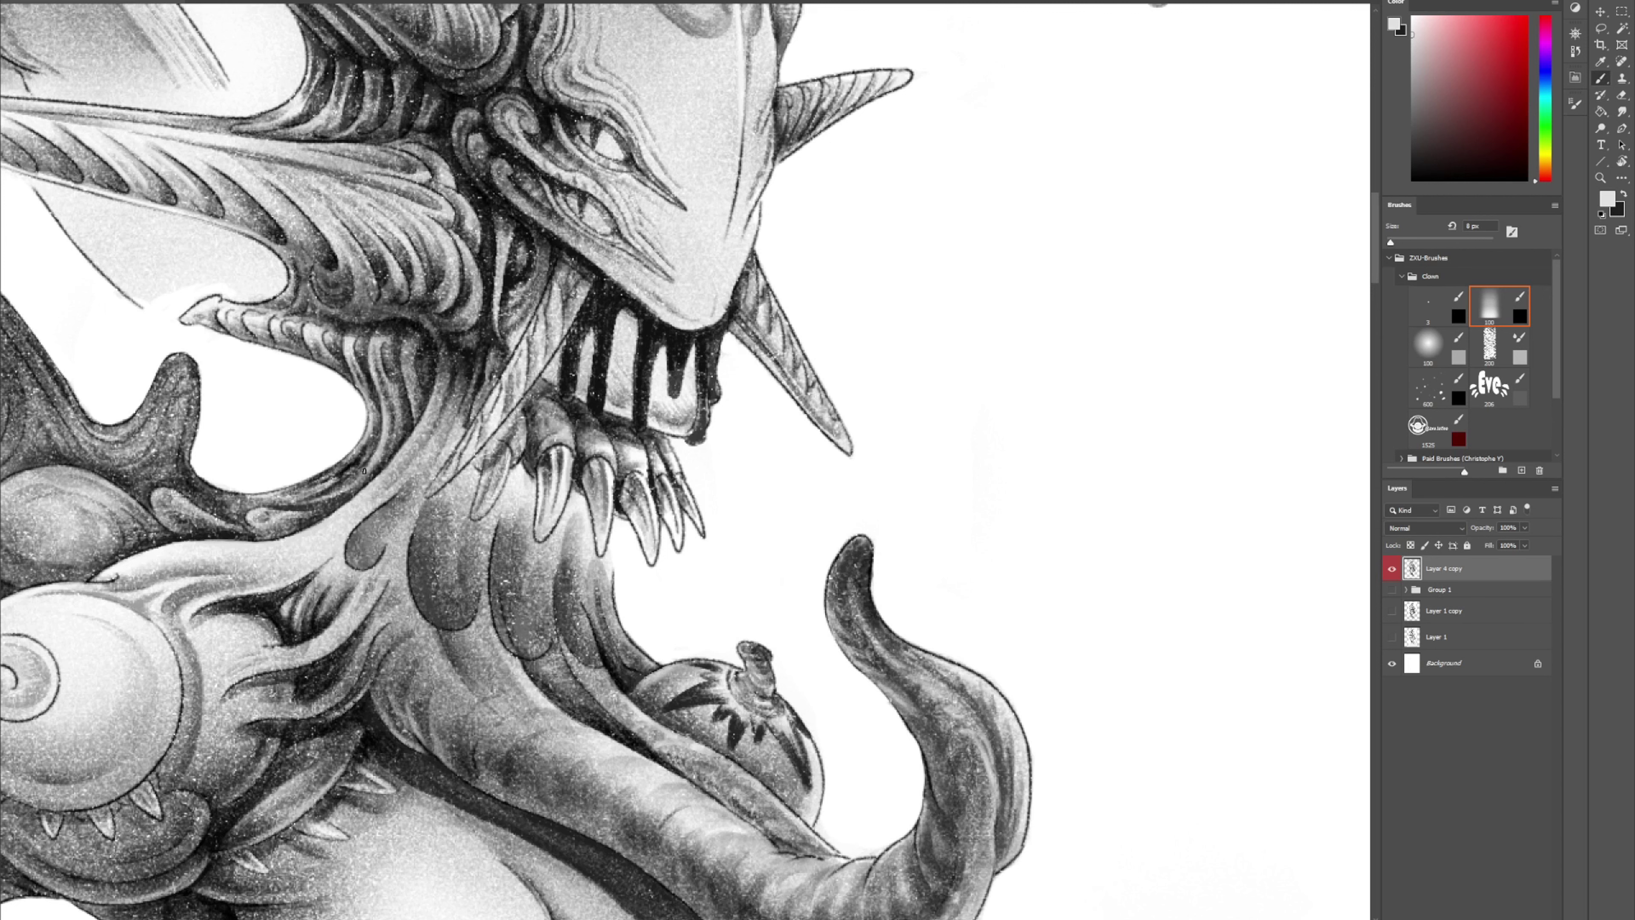
key(x)
mouse_move(508, 348)
mouse_down()
mouse_move(490, 296)
mouse_move(541, 292)
mouse_move(502, 327)
mouse_move(518, 322)
mouse_move(505, 358)
mouse_move(545, 295)
mouse_move(506, 367)
mouse_move(534, 310)
mouse_up()
alt+click(492, 303)
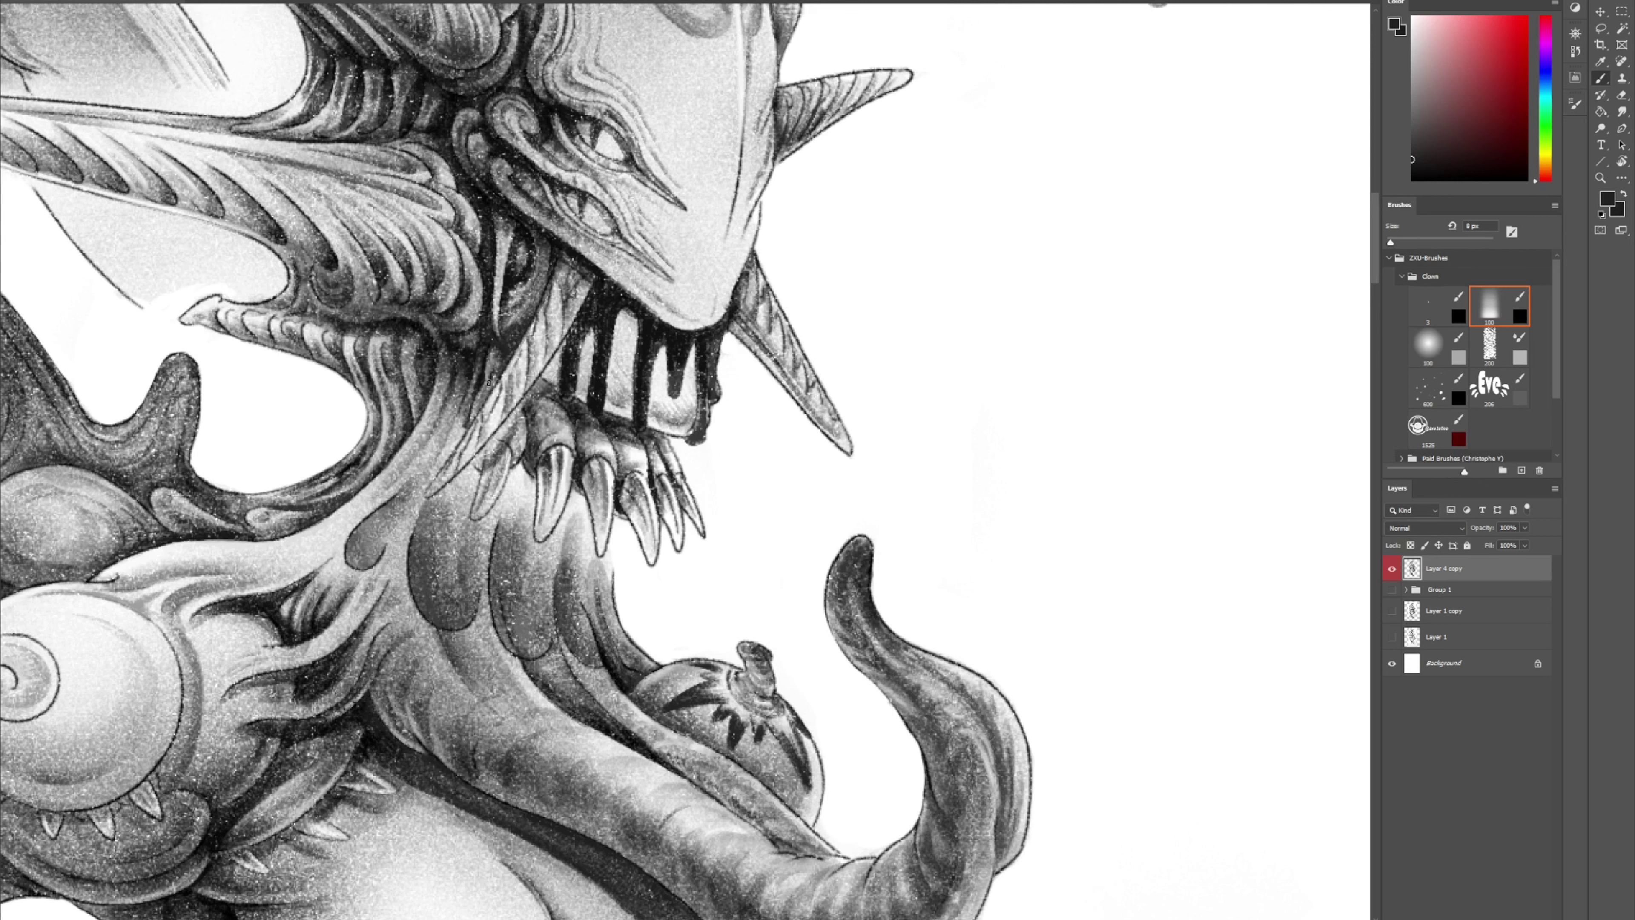
mouse_move(490, 382)
mouse_down()
mouse_move(450, 454)
mouse_move(512, 361)
mouse_up()
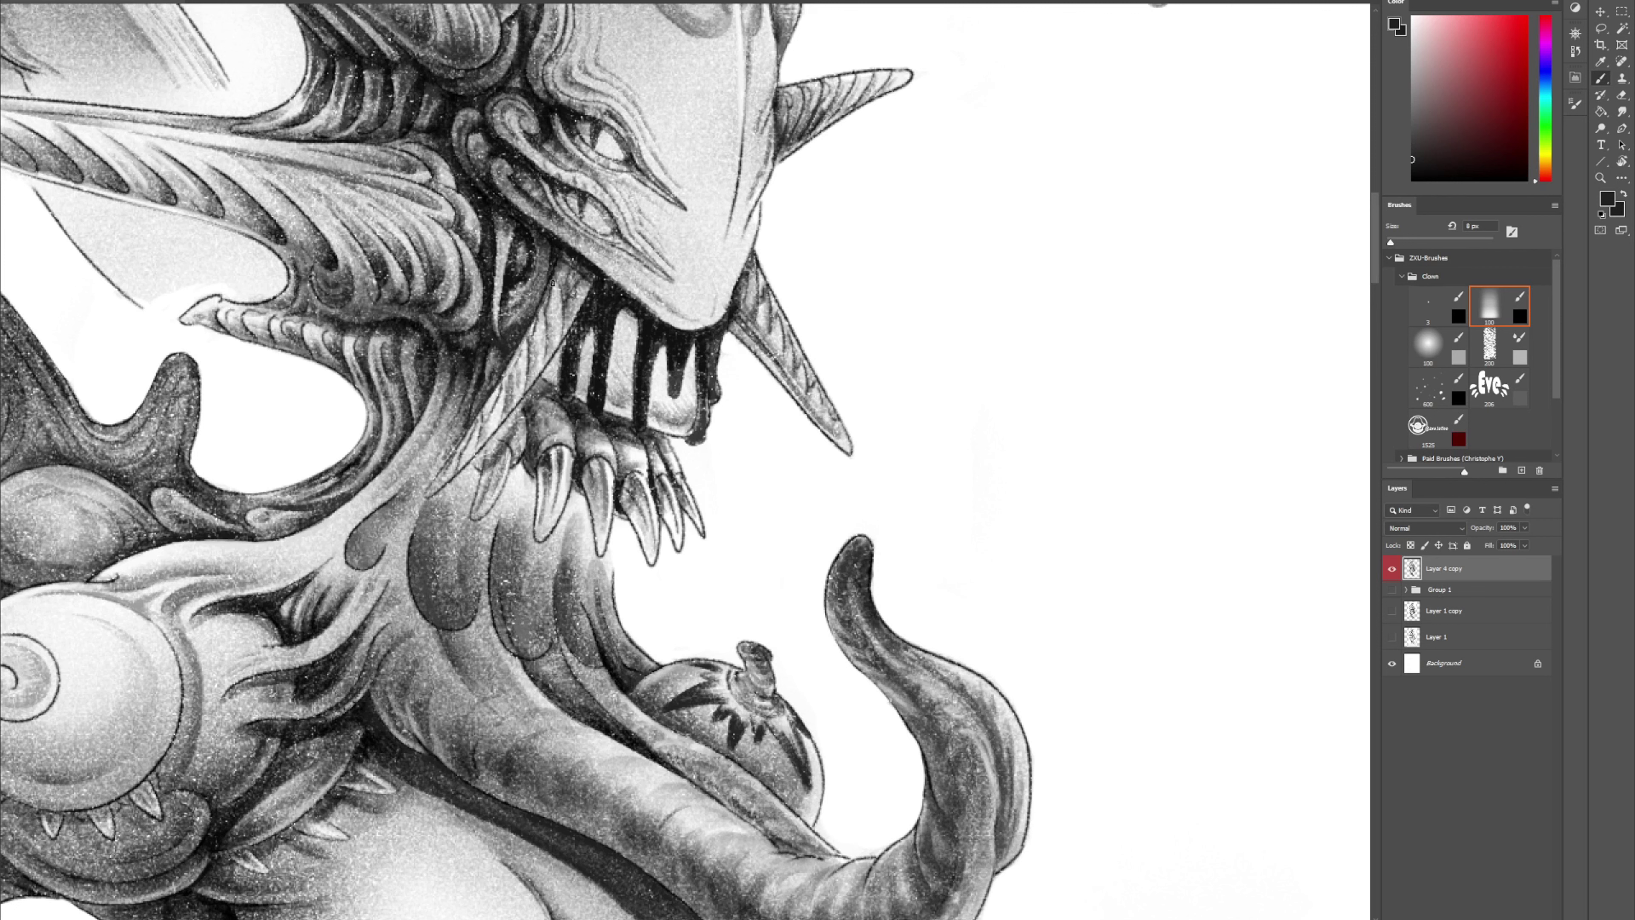
key(ctrl+z)
drag(451, 445, 491, 391)
mouse_move(450, 456)
mouse_down()
mouse_move(489, 386)
mouse_move(480, 405)
mouse_move(553, 351)
mouse_move(464, 467)
mouse_move(504, 436)
mouse_up()
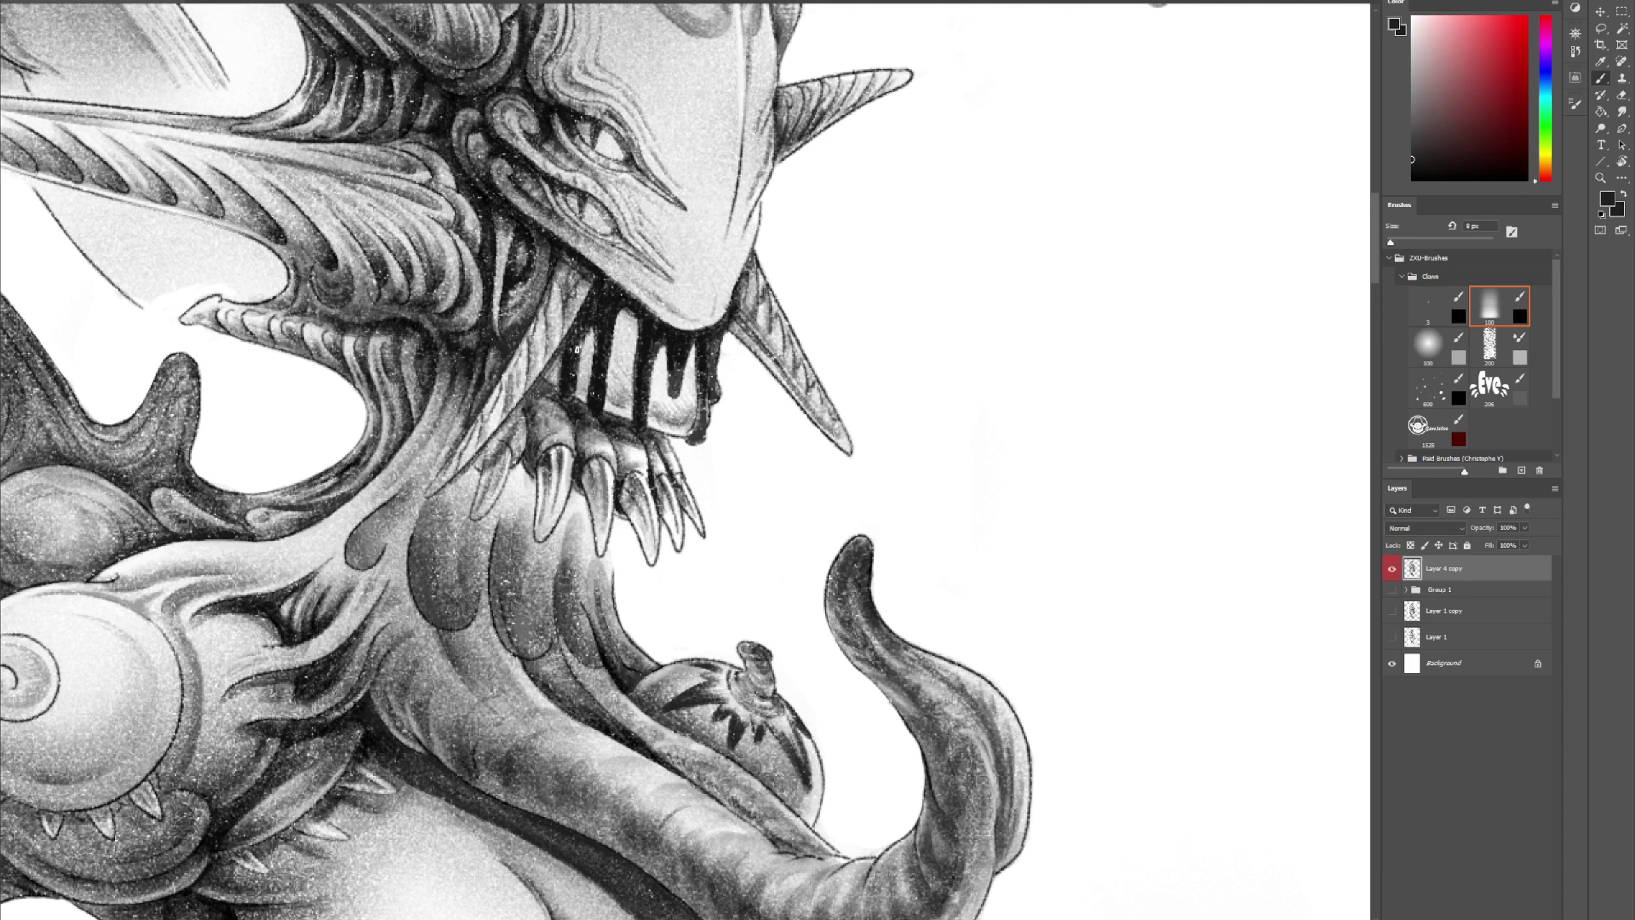
Rotate the canvas, sample black from the mouth, and retouch the dark drips around the teeth
key(r)
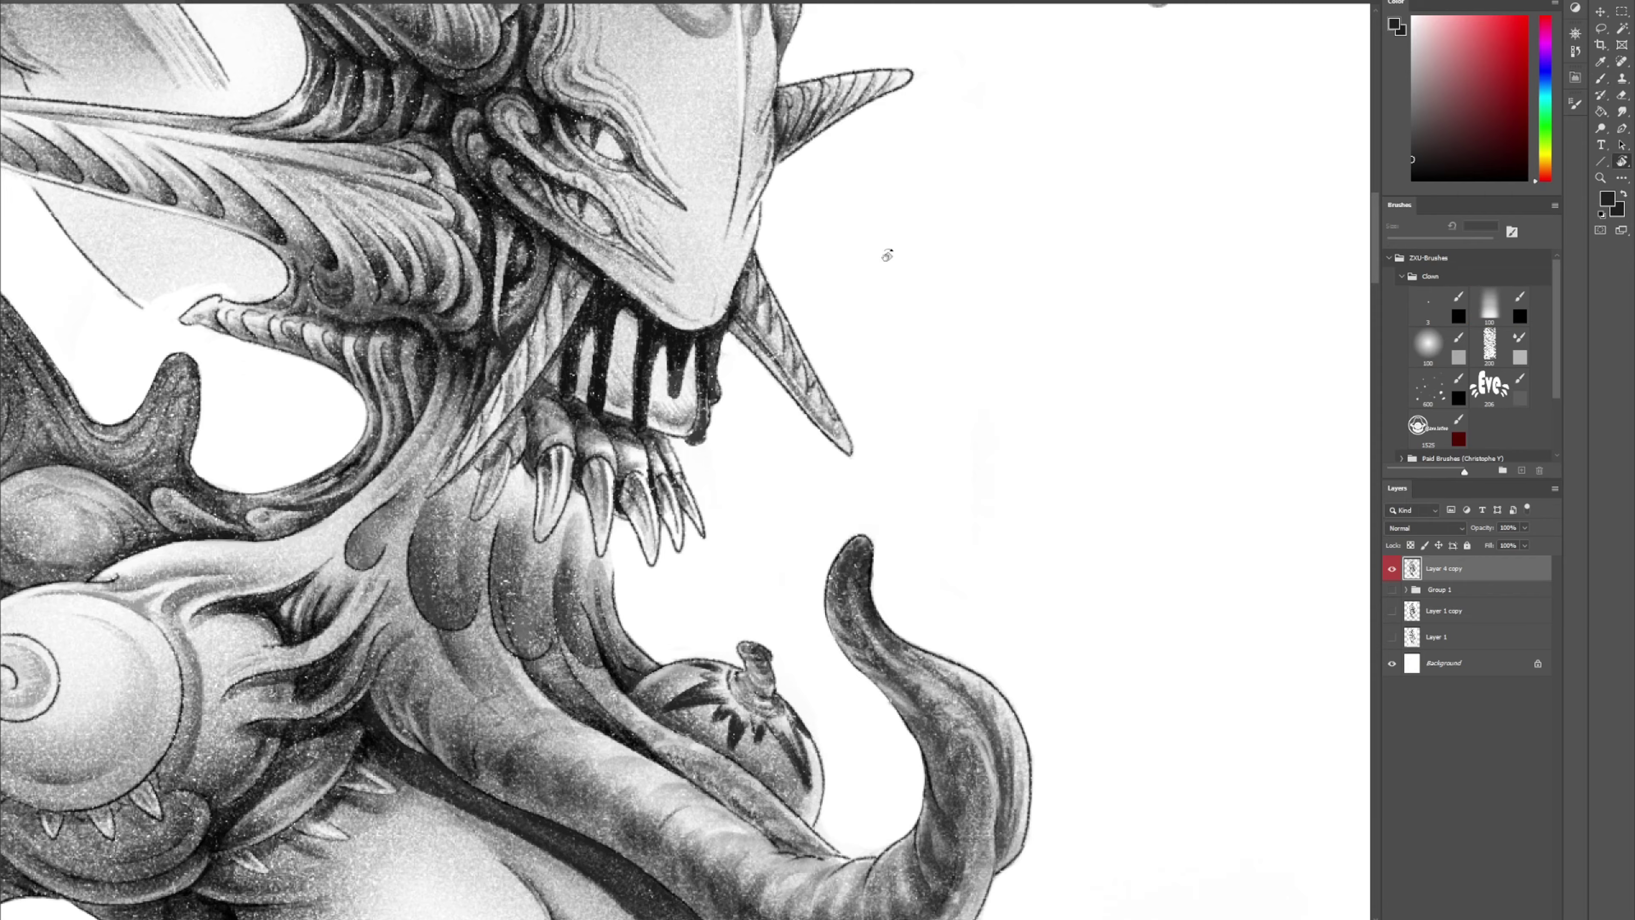
drag(877, 248, 459, 226)
alt+click(645, 454)
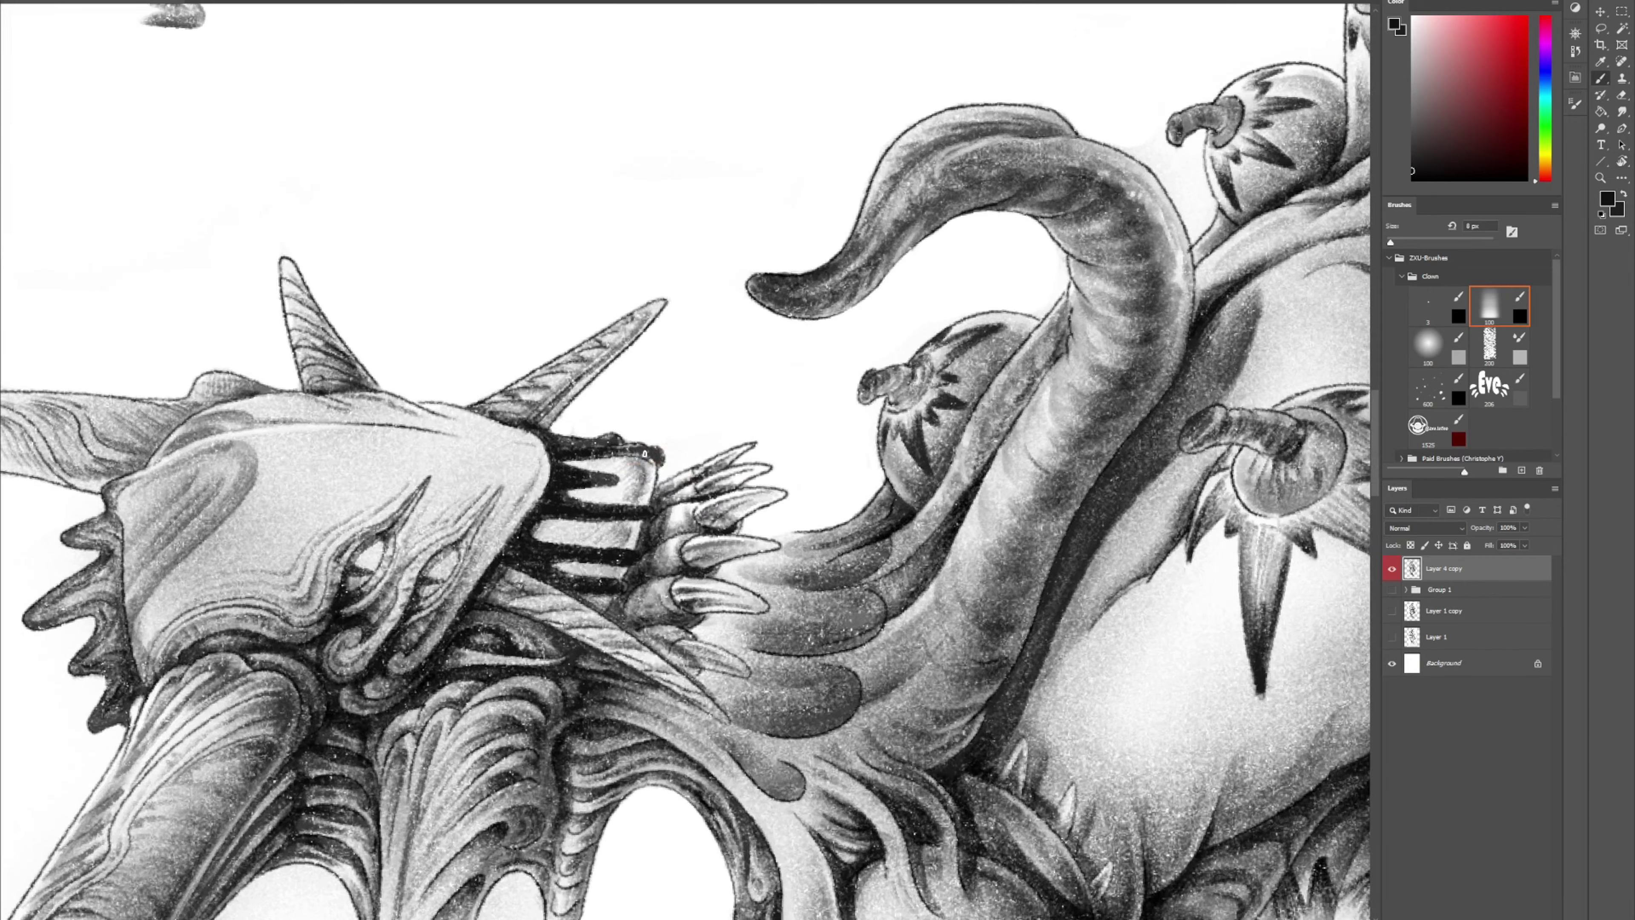
drag(621, 450, 660, 452)
drag(540, 512, 529, 519)
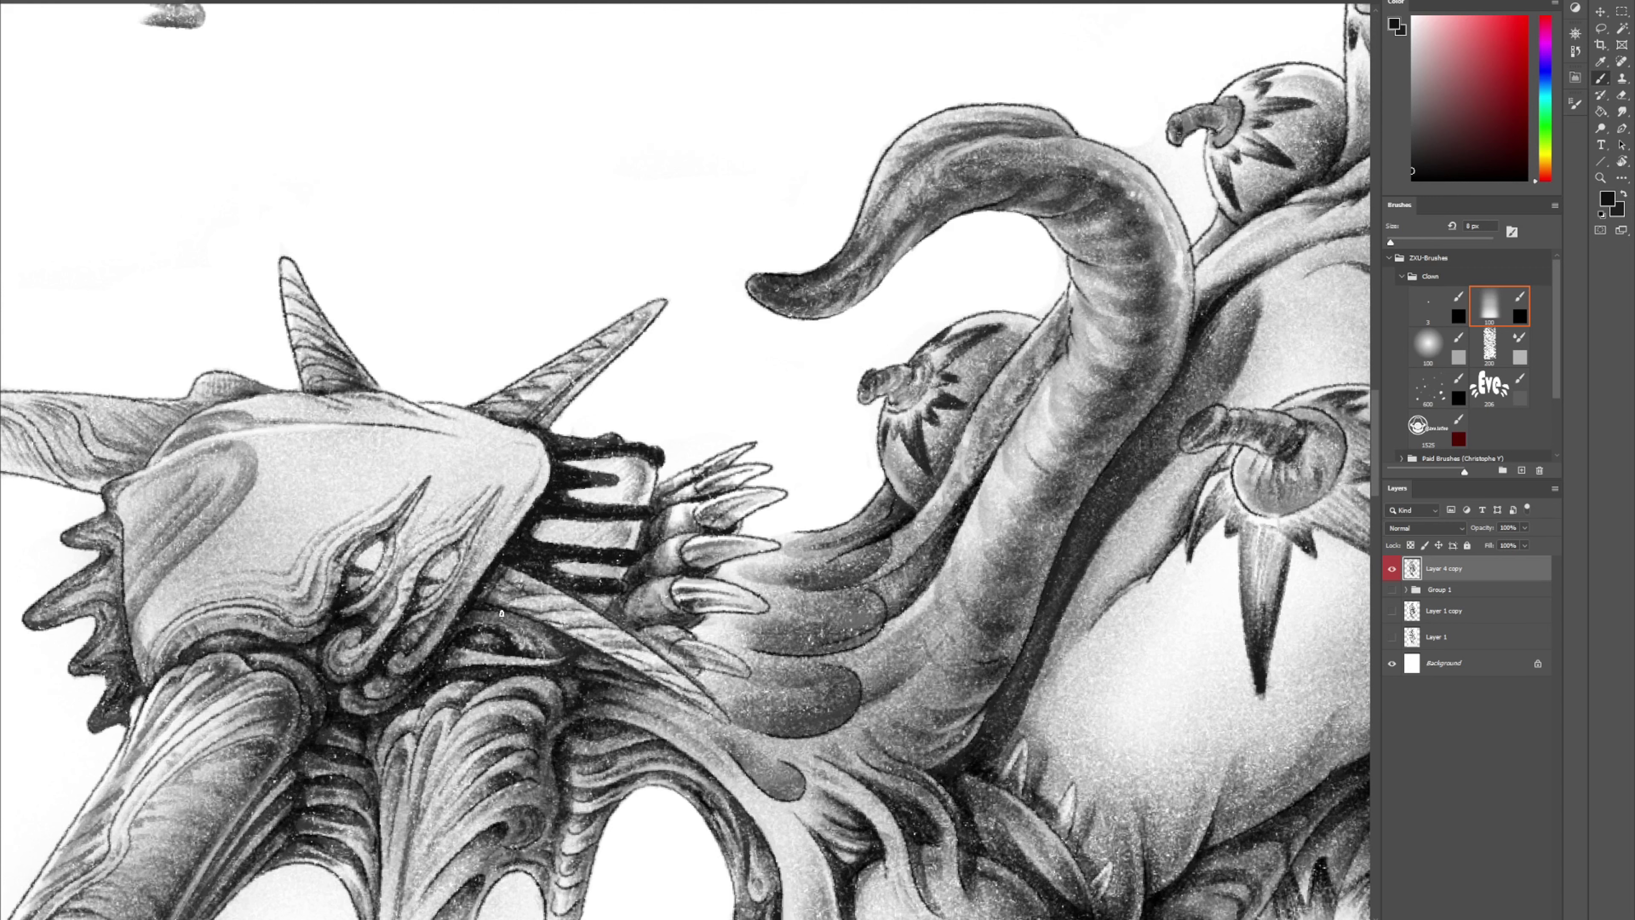
Darken the stem of the small gourd behind the curled tentacle and shade the tentacle's edges near its tip
drag(904, 289, 613, 253)
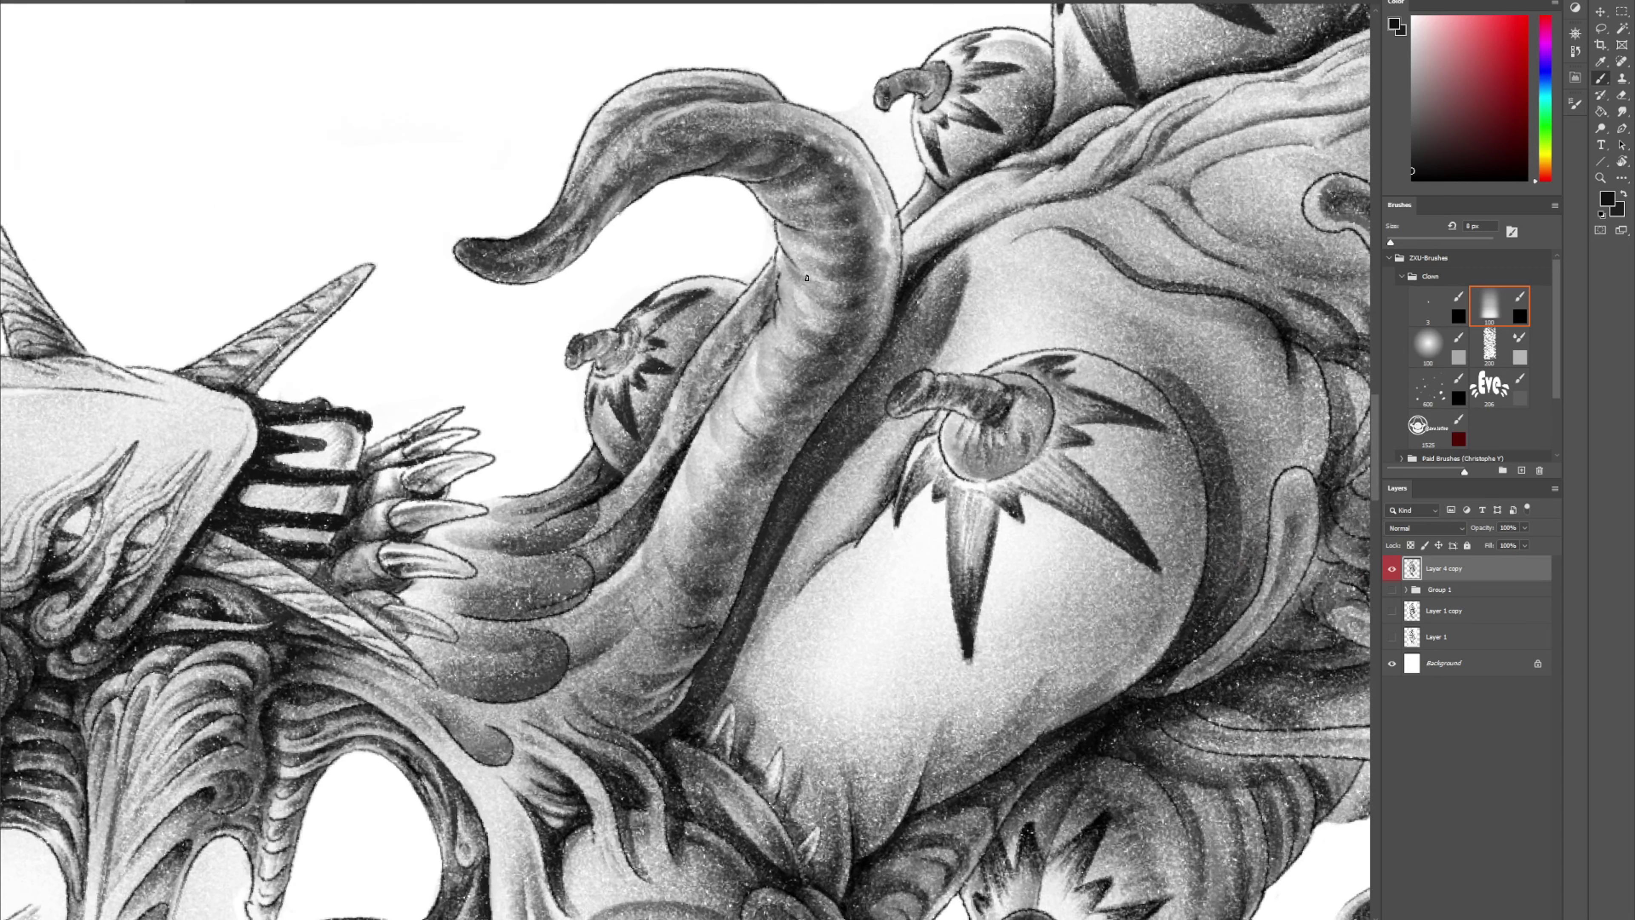
mouse_move(617, 348)
mouse_down()
mouse_move(581, 351)
mouse_move(602, 351)
mouse_move(602, 368)
mouse_move(612, 339)
mouse_move(585, 338)
mouse_up()
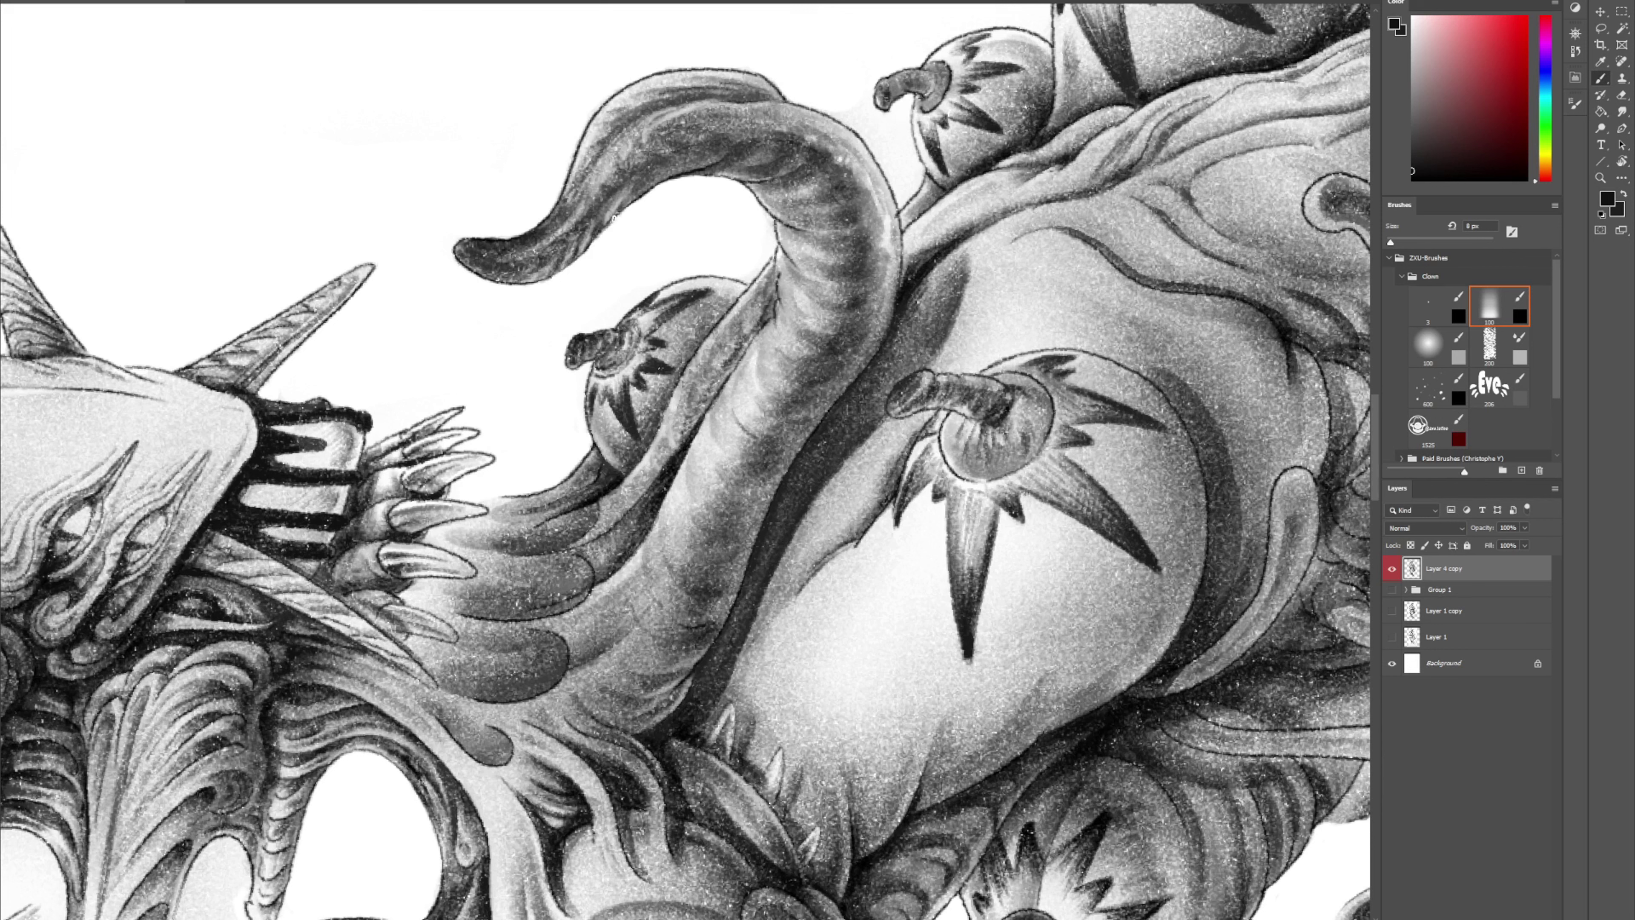
mouse_move(595, 142)
mouse_down()
mouse_move(567, 278)
mouse_move(545, 283)
mouse_move(508, 368)
mouse_up()
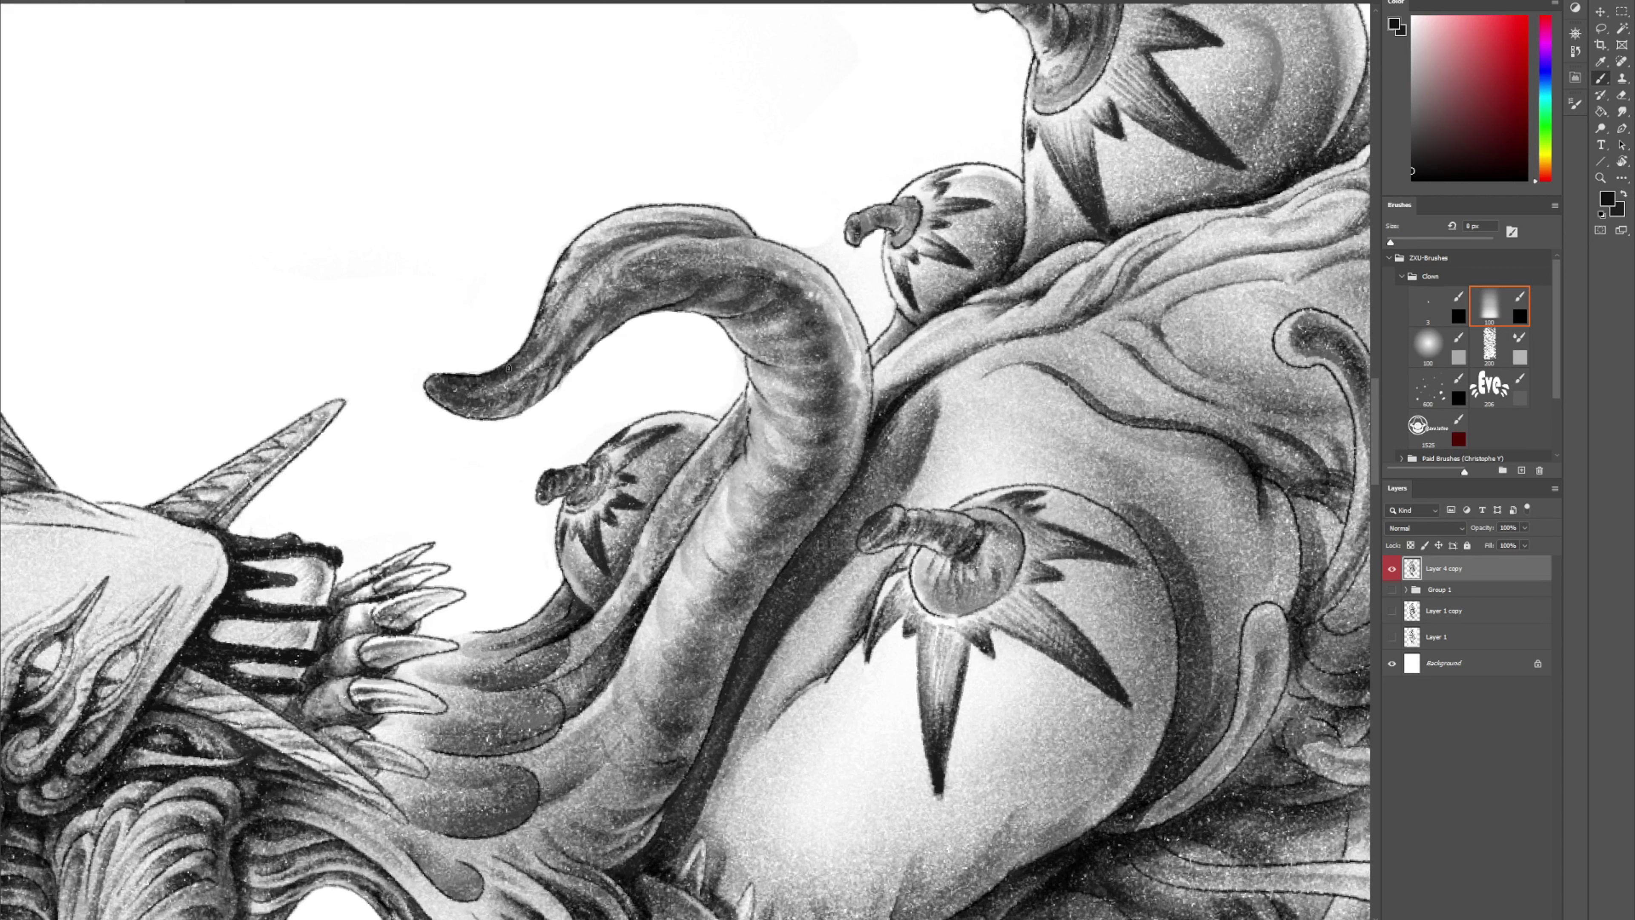
drag(580, 239, 588, 233)
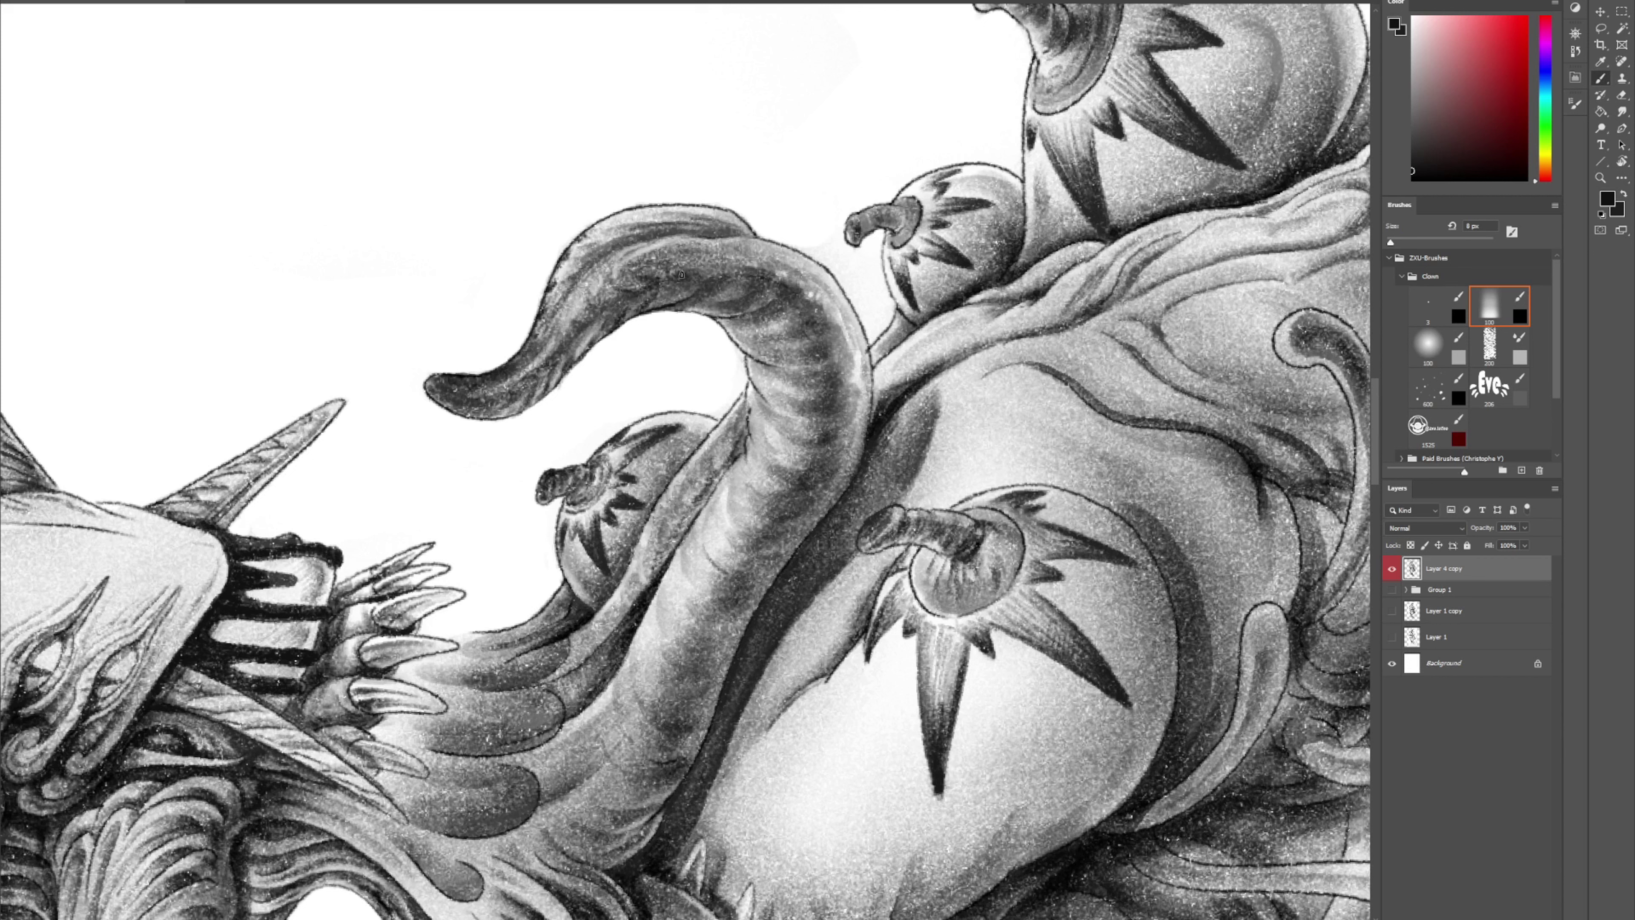
mouse_move(603, 310)
mouse_down()
mouse_move(622, 301)
mouse_move(604, 318)
mouse_up()
Darken the outer edge of the tentacle's bend and paint white highlights along it
key(r)
mouse_move(784, 219)
mouse_down()
mouse_move(890, 460)
mouse_move(862, 460)
mouse_move(887, 483)
mouse_move(869, 496)
mouse_move(880, 509)
mouse_up()
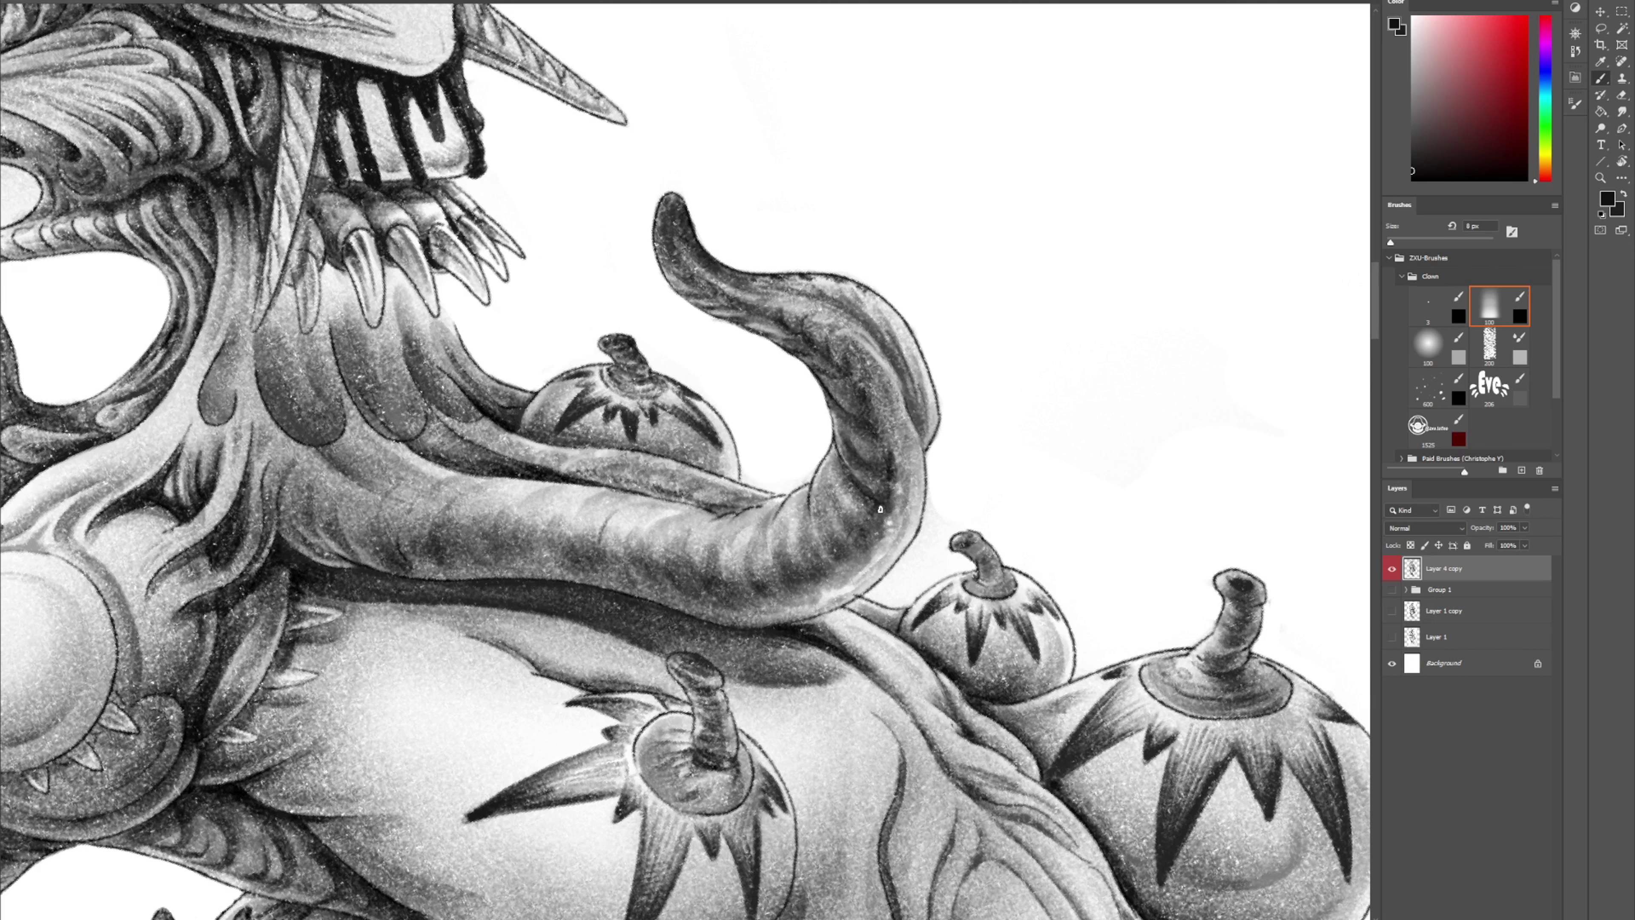
drag(910, 375, 919, 450)
key(x)
mouse_move(928, 413)
mouse_down()
mouse_move(922, 481)
mouse_move(908, 427)
mouse_move(913, 532)
mouse_up()
drag(906, 436, 918, 450)
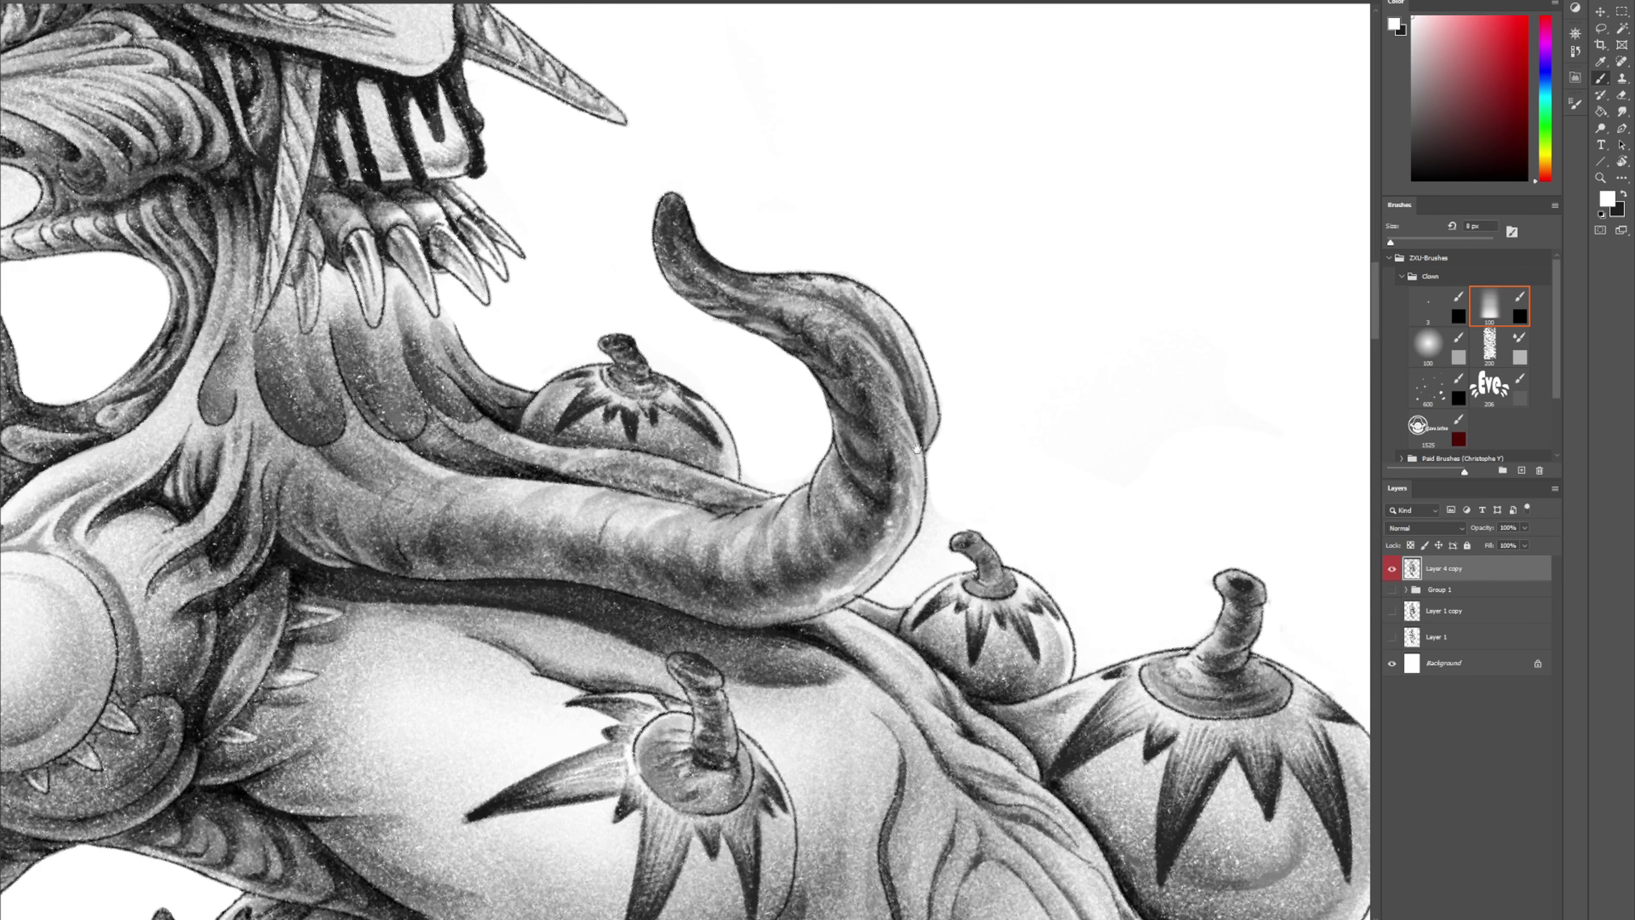
Sample light and dark grays around the tentacle's bend and retouch its lower outer edge near the small gourd
drag(907, 509, 941, 315)
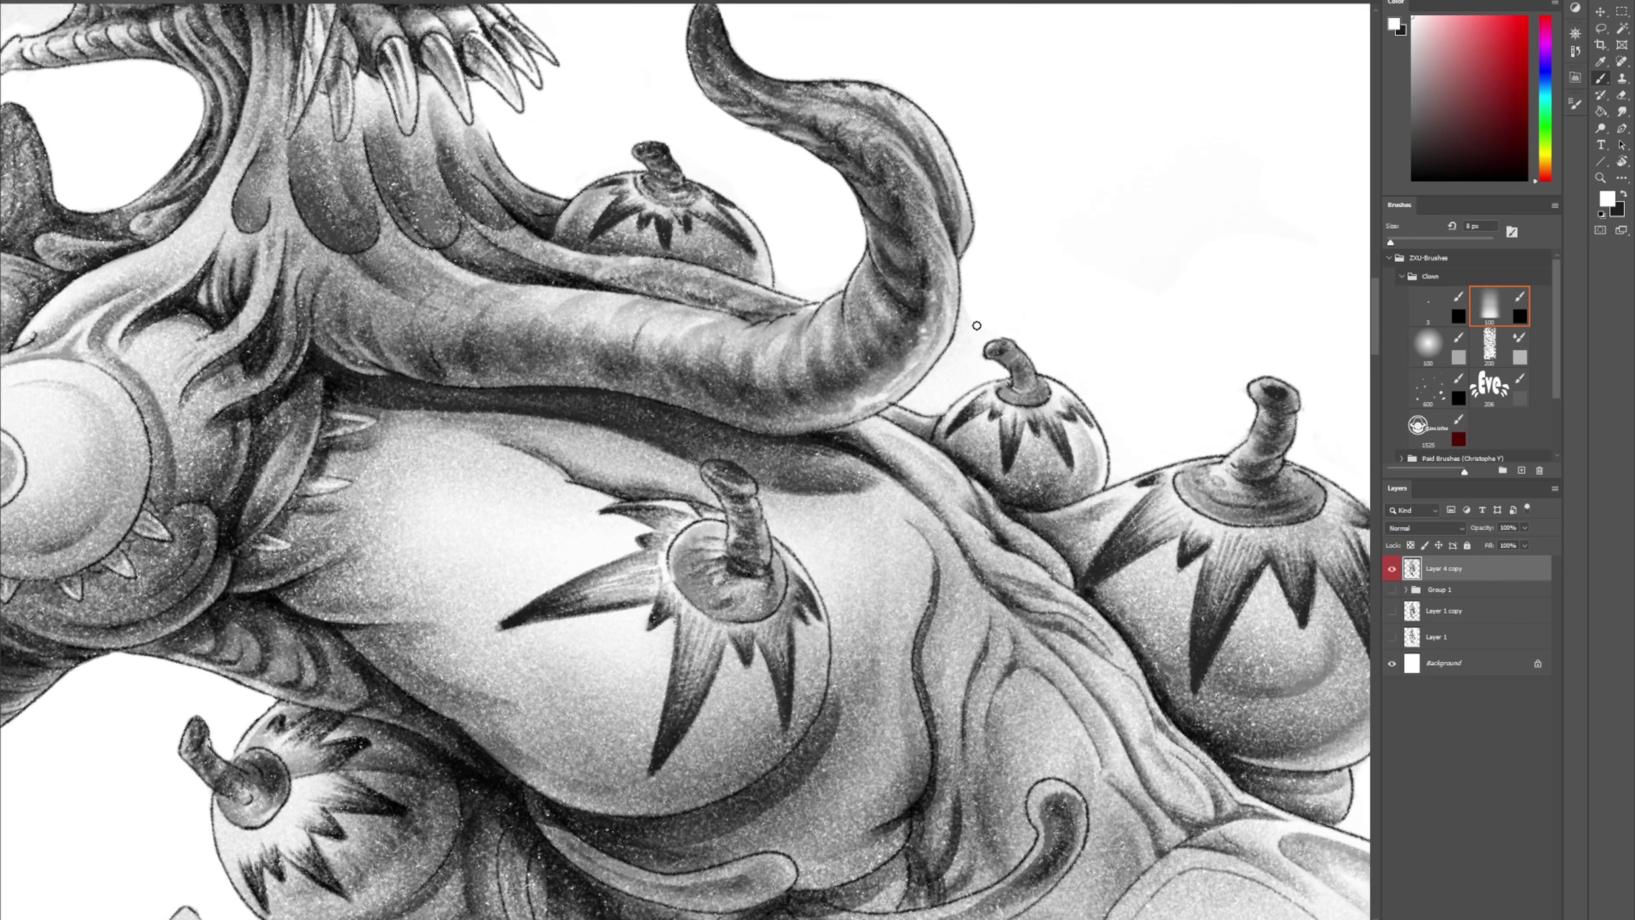
key(e)
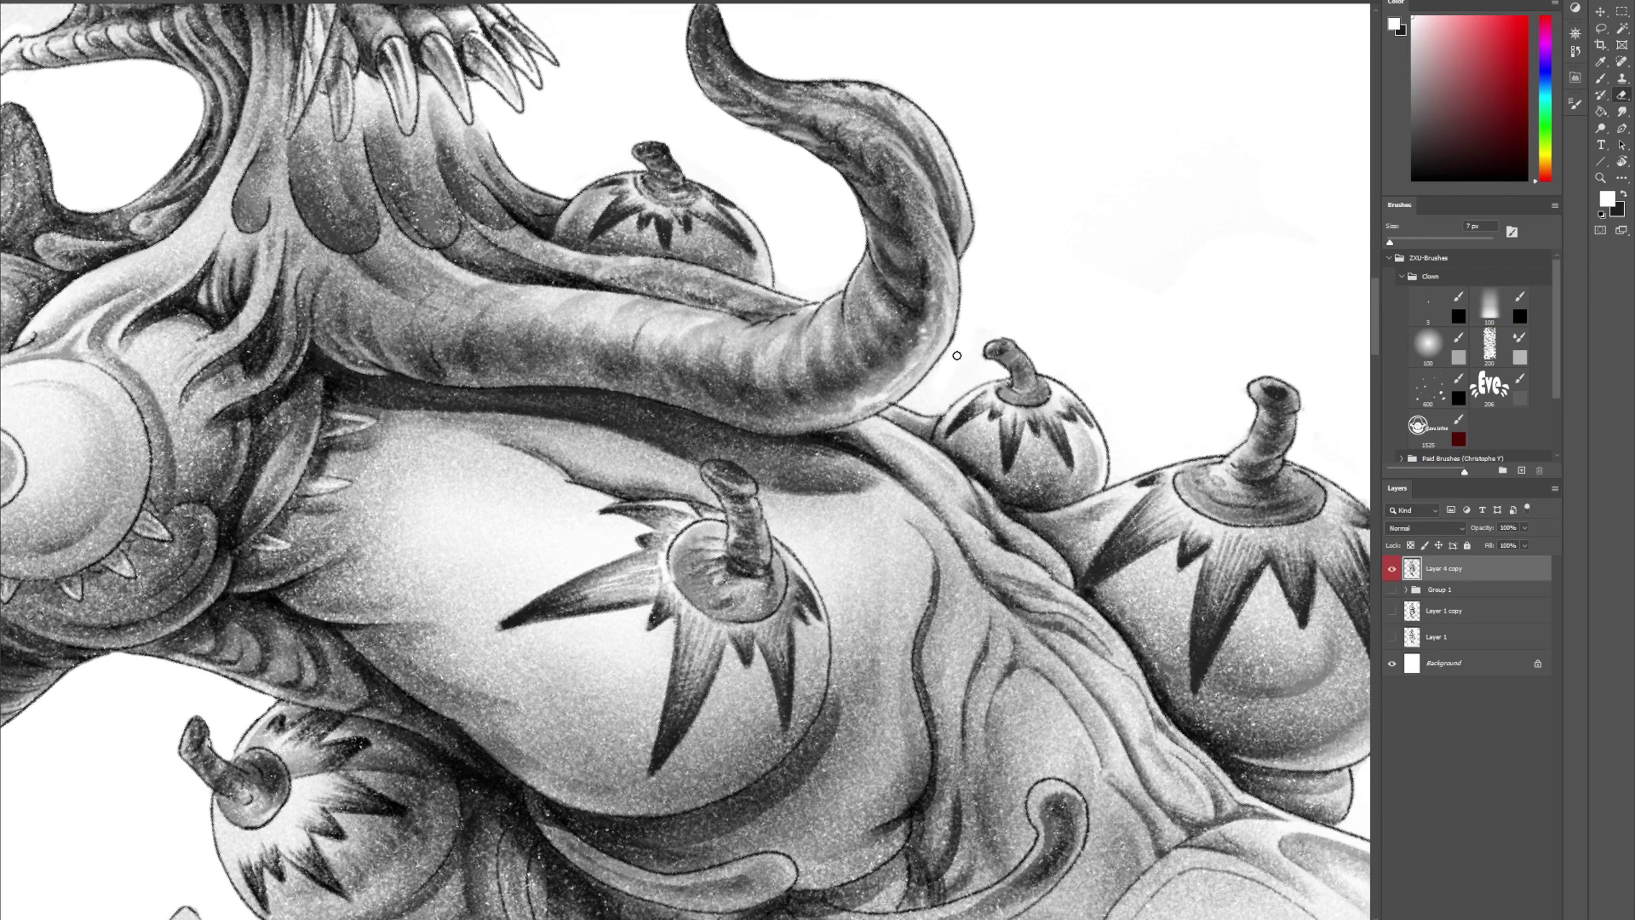
key(b)
alt+click(954, 262)
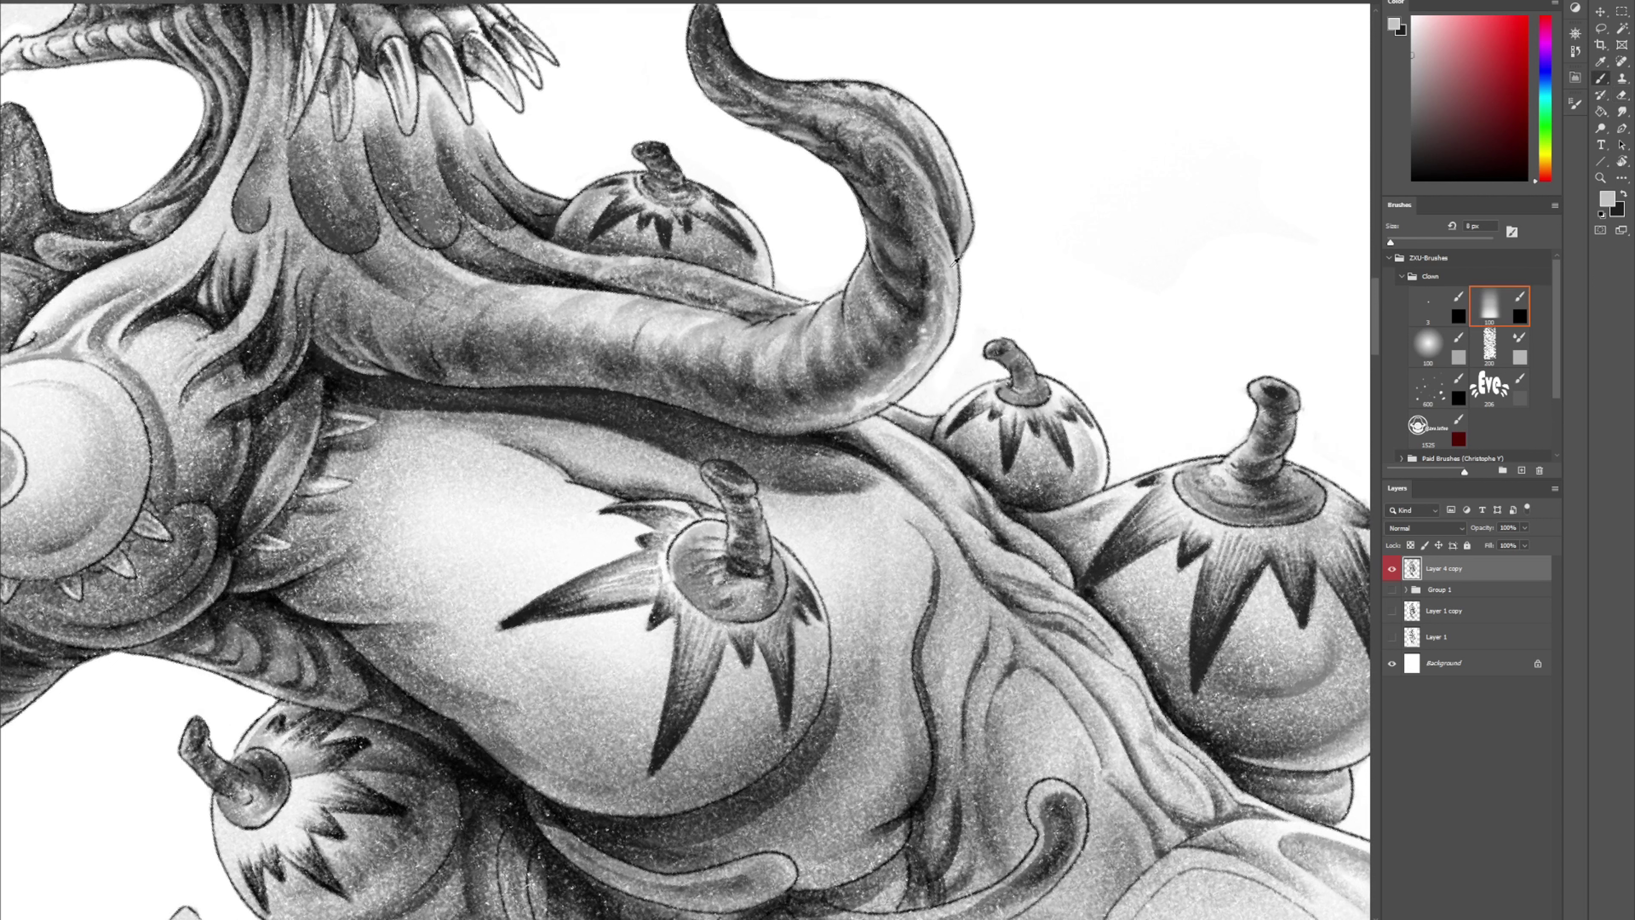
alt+click(954, 310)
alt+click(953, 339)
alt+click(952, 437)
alt+click(825, 448)
Paint fine white highlights on the ridges along the inner side of the tentacle's bend
key(e)
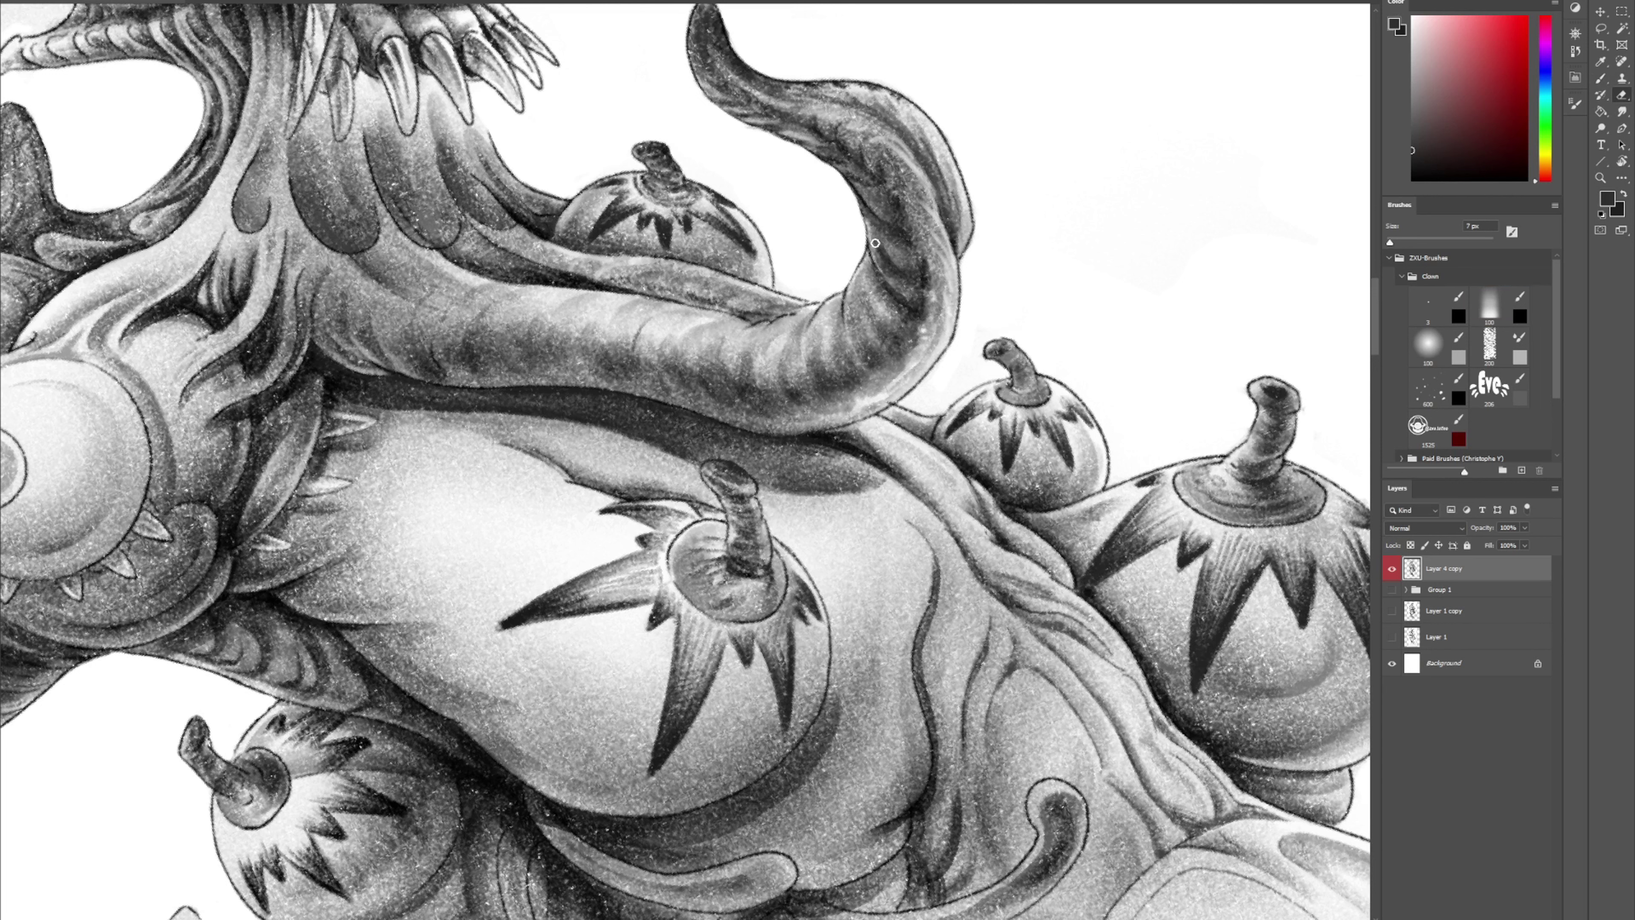
key(b)
key(x)
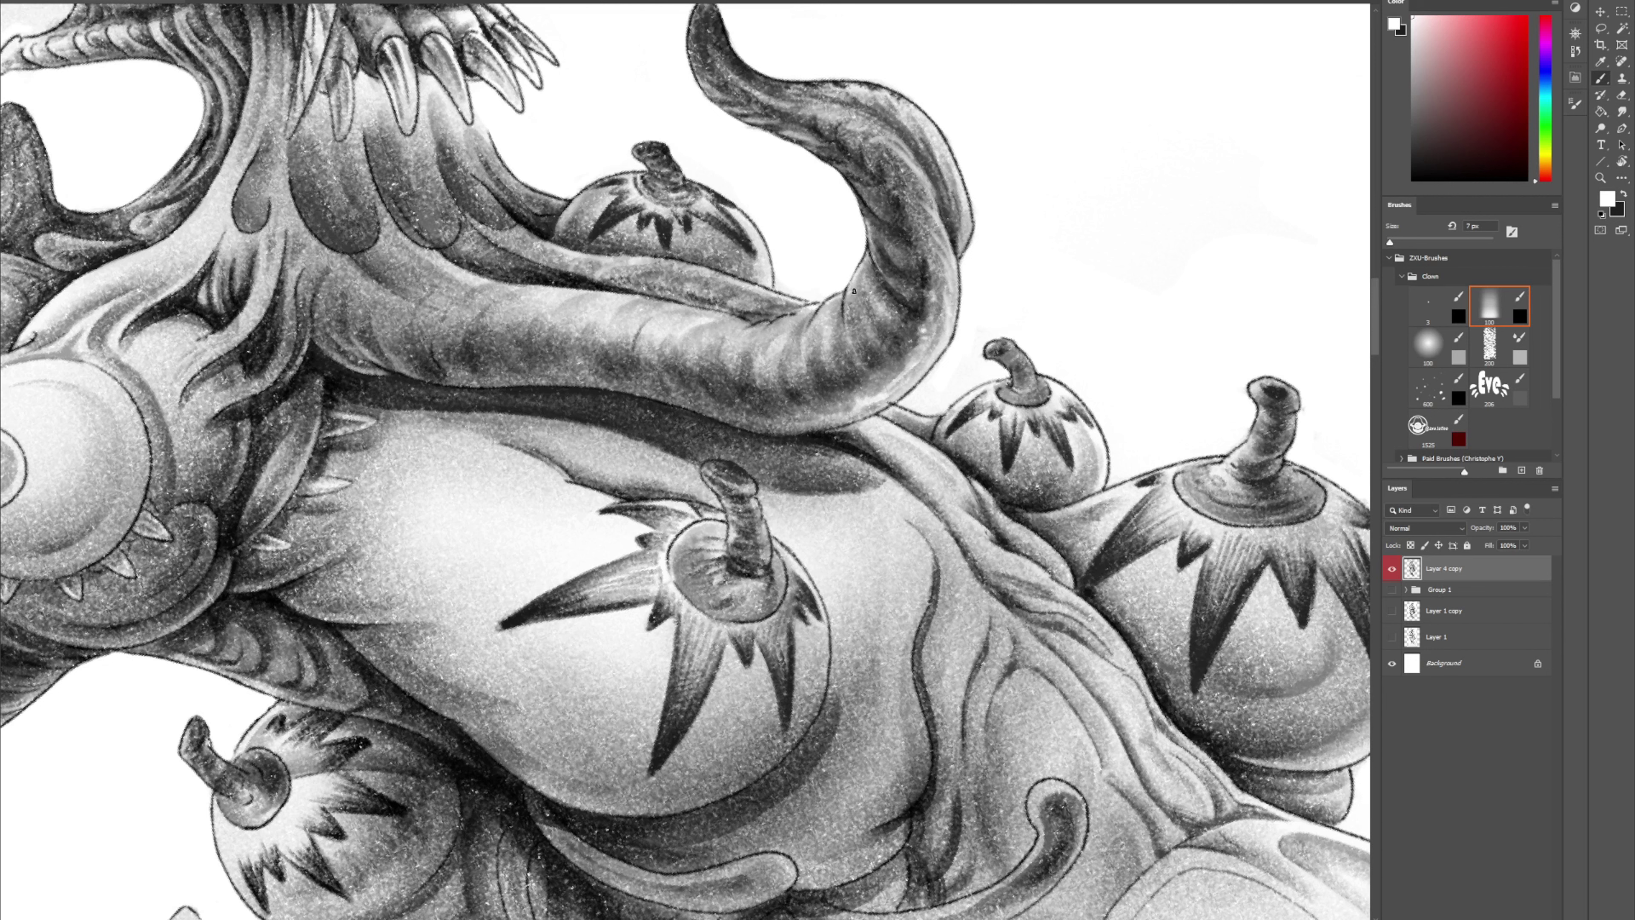
mouse_move(864, 270)
mouse_down()
mouse_move(869, 290)
mouse_move(886, 278)
mouse_up()
drag(785, 323, 830, 303)
drag(846, 326, 846, 303)
Rotate the canvas and refine the highlights and tones on the narrow fold between the tentacle and the small gourd behind it
key(t)
key(r)
drag(956, 223, 634, 147)
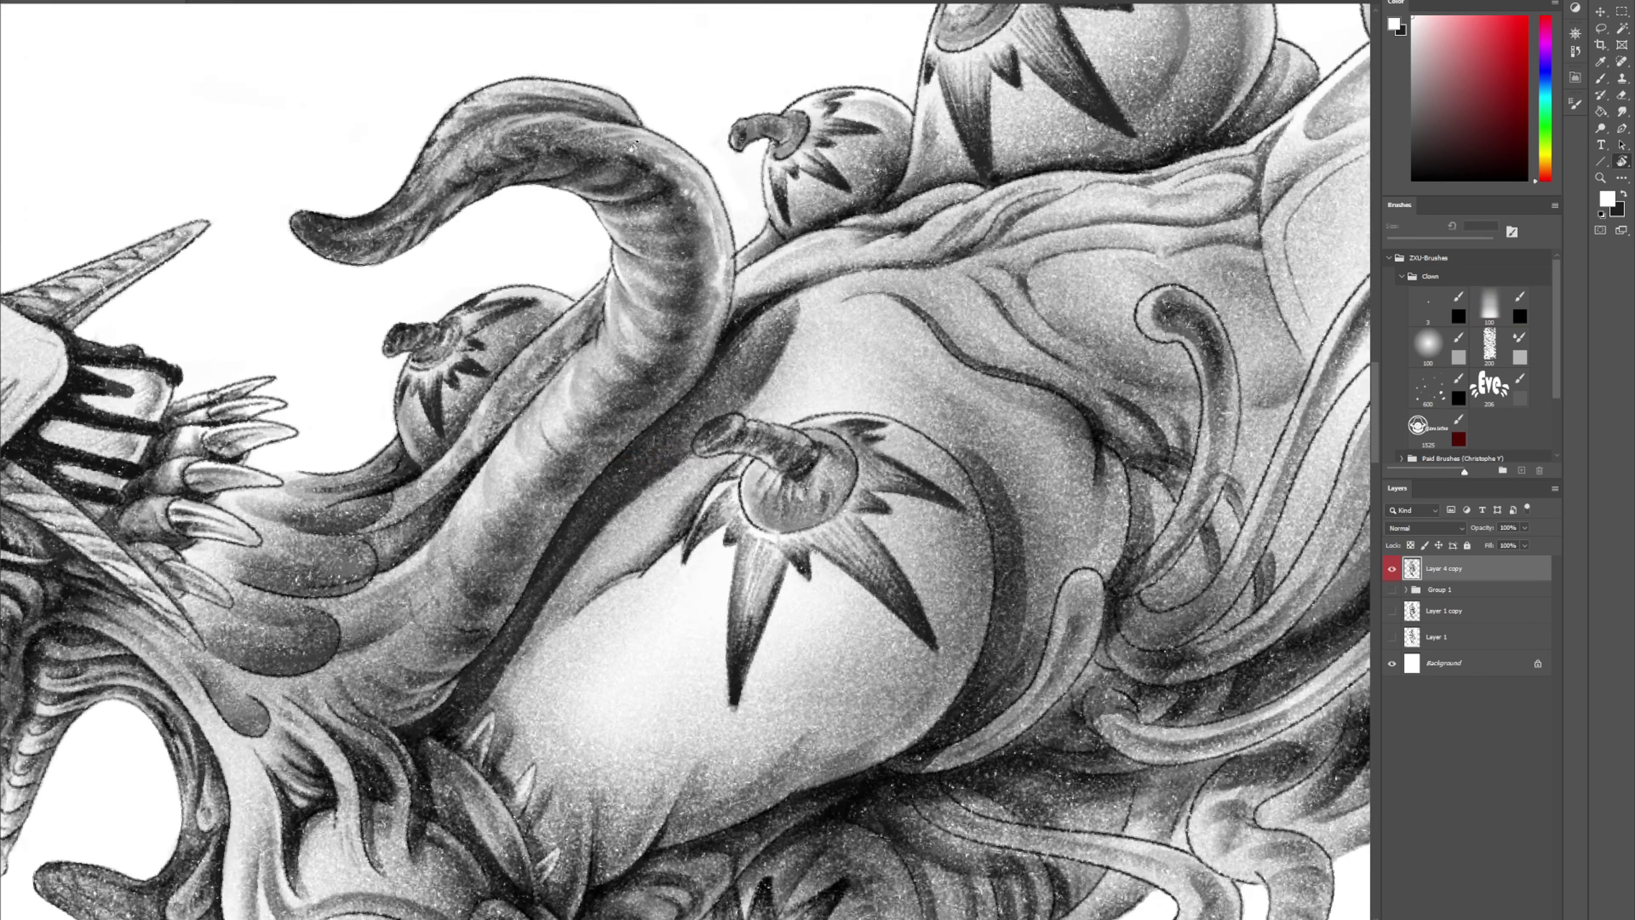
key(b)
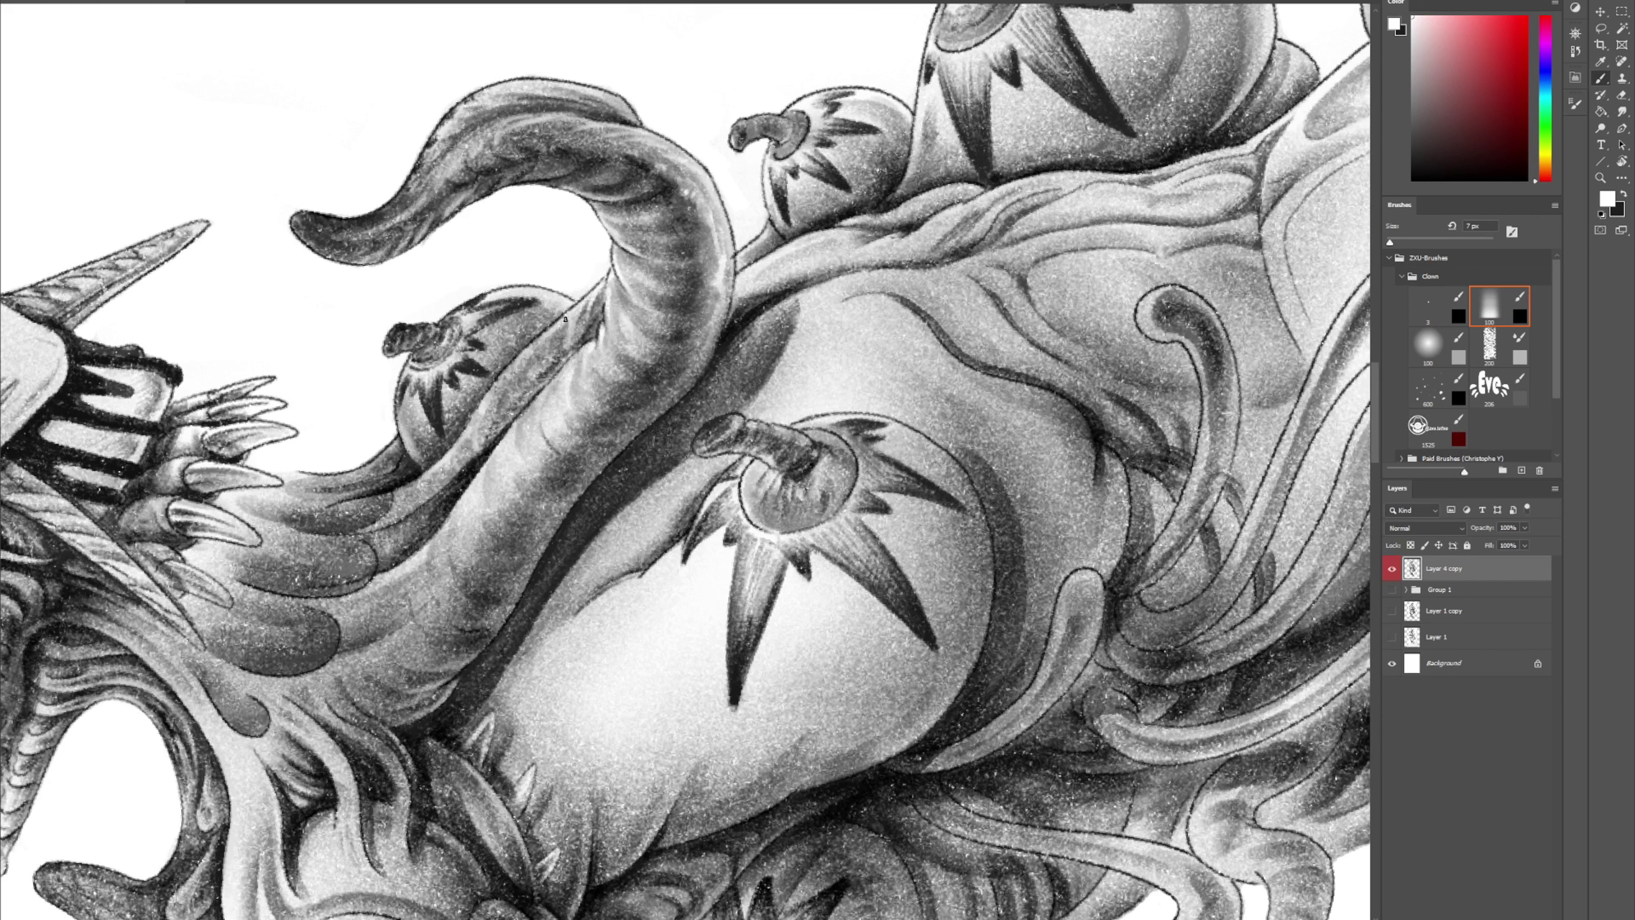
drag(565, 319, 552, 356)
alt+click(551, 372)
alt+click(570, 273)
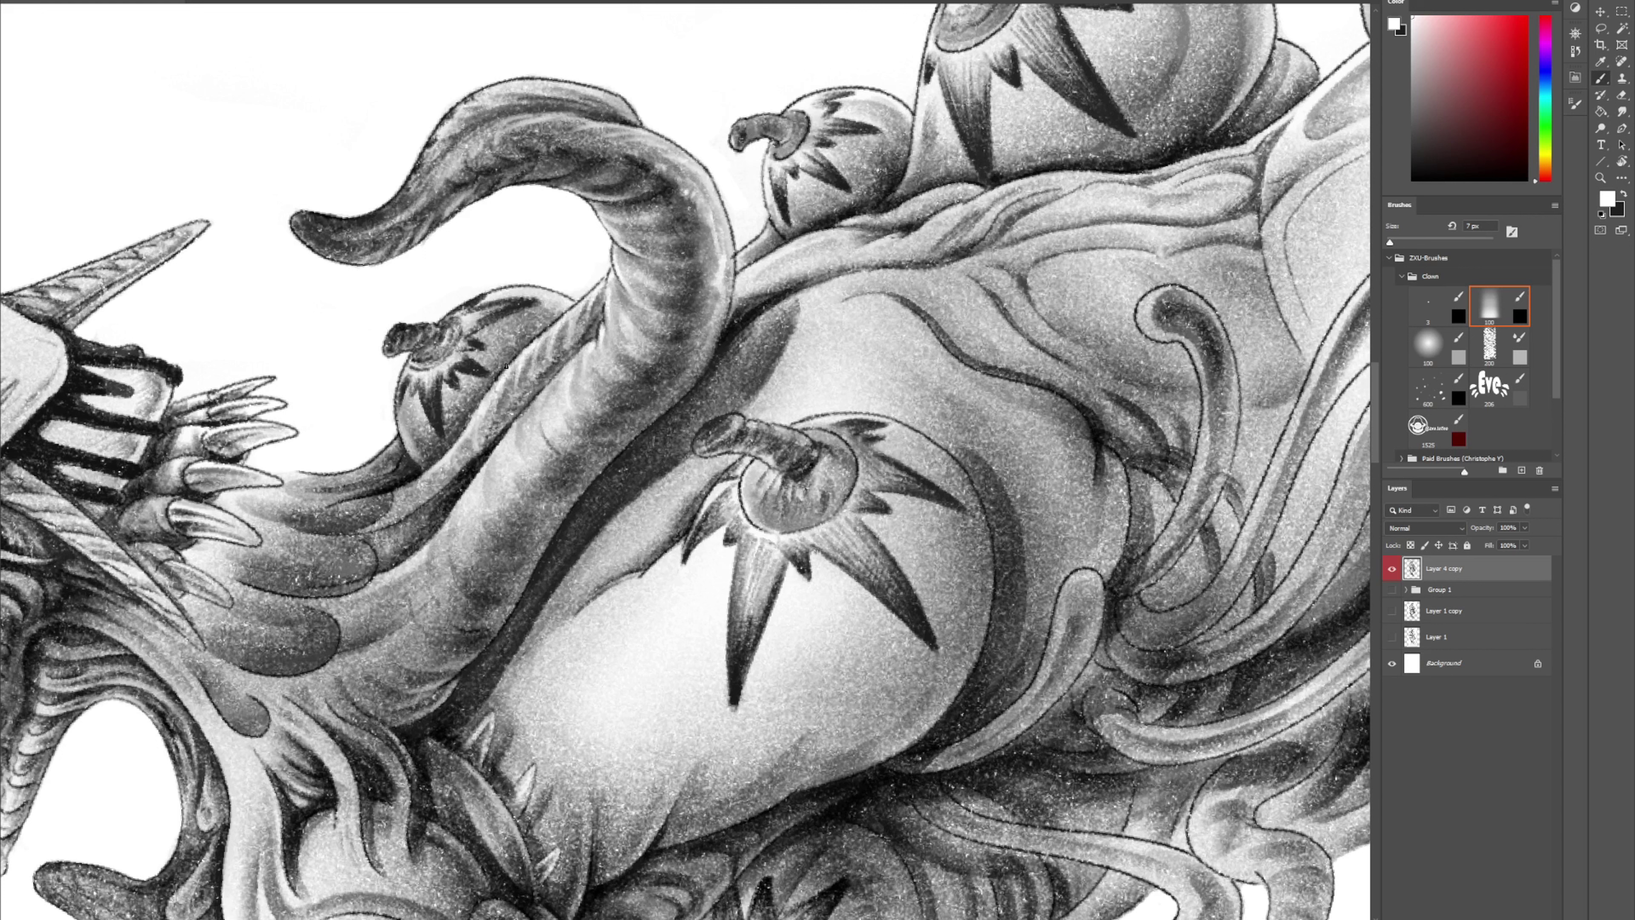
alt+click(416, 432)
Turn the canvas upside down, sample tones from the tentacle, and refine the shading along the top of its bend
key(r)
drag(696, 245, 425, 366)
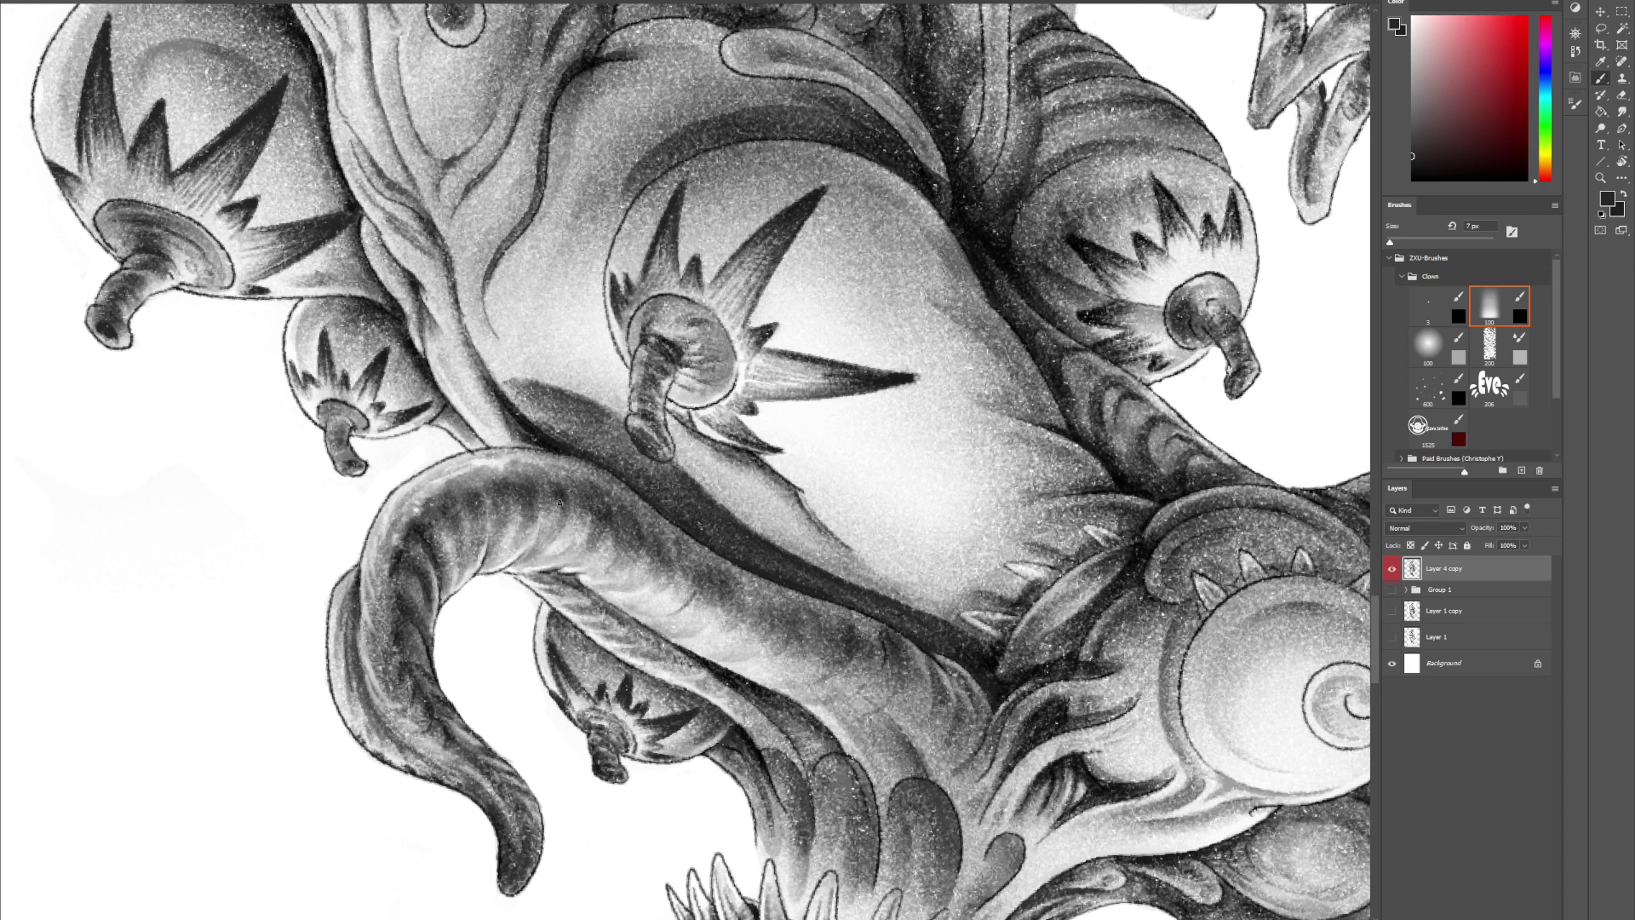
alt+click(532, 528)
alt+click(462, 459)
alt+click(448, 494)
drag(430, 477, 445, 473)
Shade the tentacle's outer contour with dark gray, then add white highlights and sampled tones where it meets the body
key(r)
mouse_move(751, 239)
mouse_down()
mouse_move(576, 418)
mouse_move(619, 354)
mouse_up()
drag(663, 540, 610, 372)
key(b)
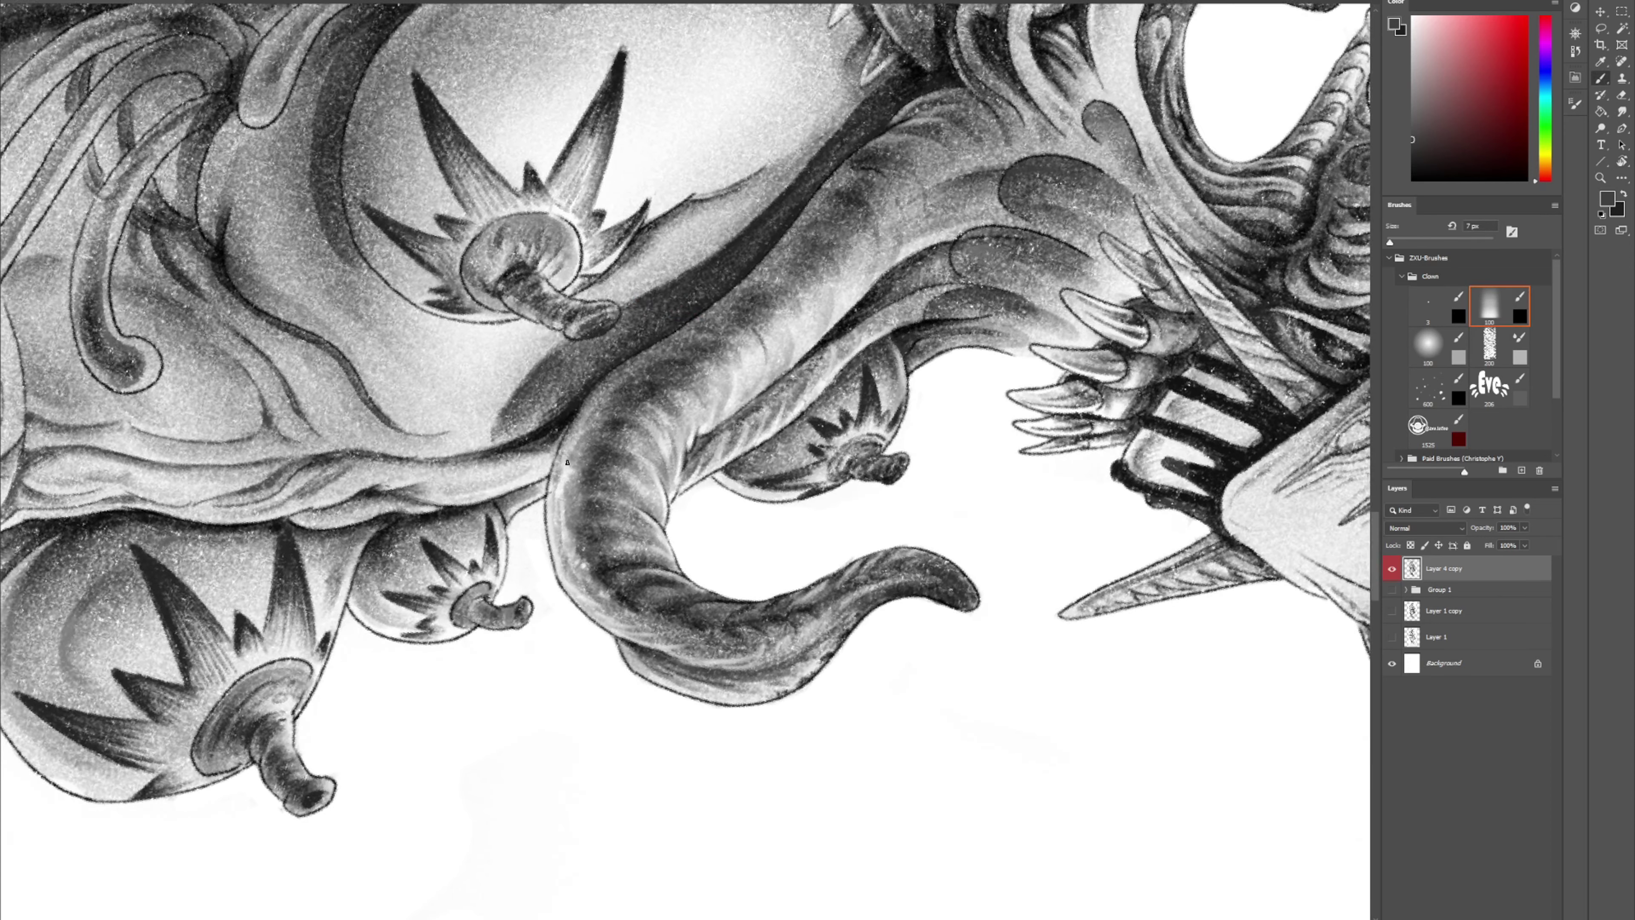
drag(552, 479, 582, 603)
key(x)
drag(554, 488, 564, 448)
alt+click(567, 574)
alt+click(534, 526)
Sample tones below the tentacle and shade the body edge between the tentacle and the small gourd
key(r)
drag(514, 412, 640, 363)
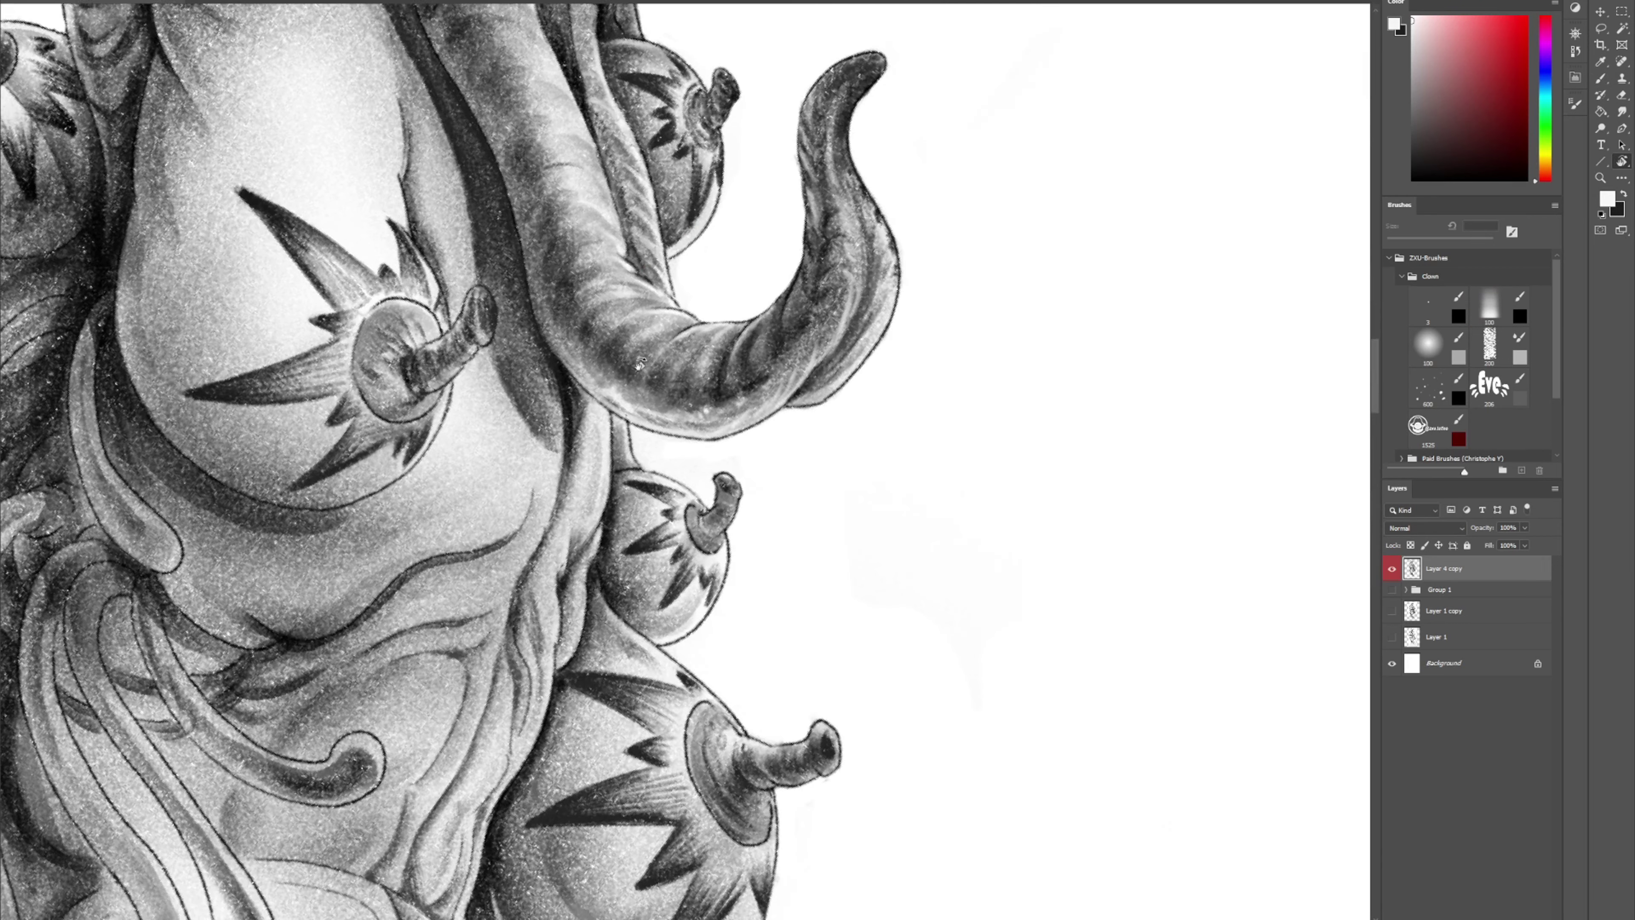
key(b)
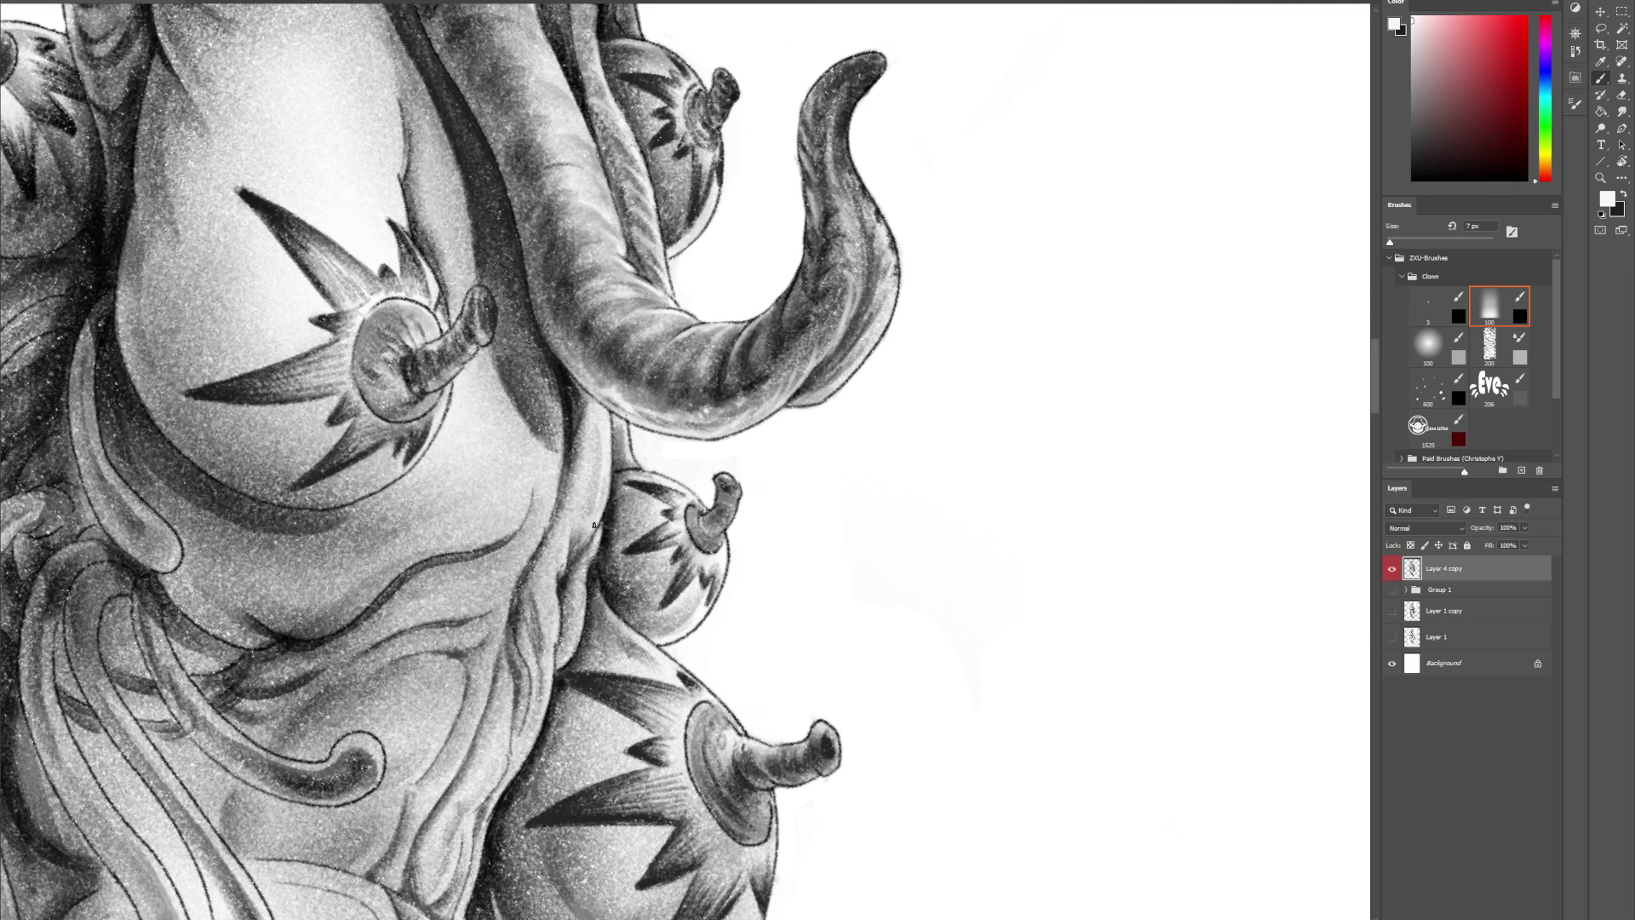
alt+click(598, 432)
mouse_move(600, 477)
mouse_down()
mouse_move(582, 532)
mouse_move(602, 425)
mouse_up()
alt+click(586, 554)
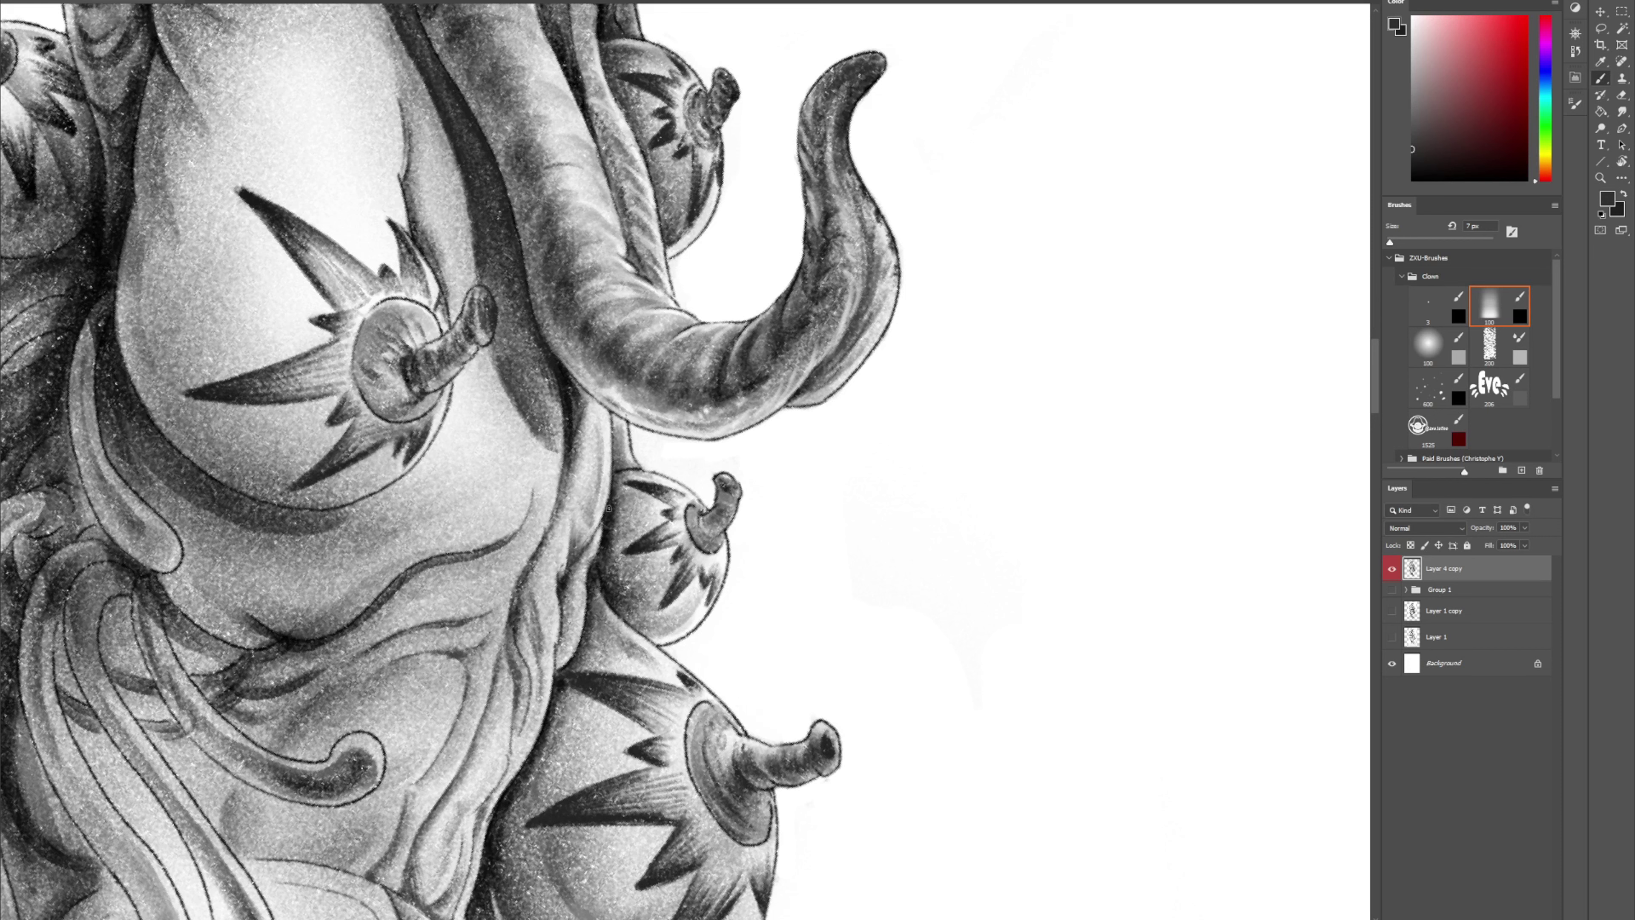
alt+click(611, 510)
Sample a light gray from the belly and lighten the skin above the wavy crease
alt+click(468, 657)
alt+click(477, 438)
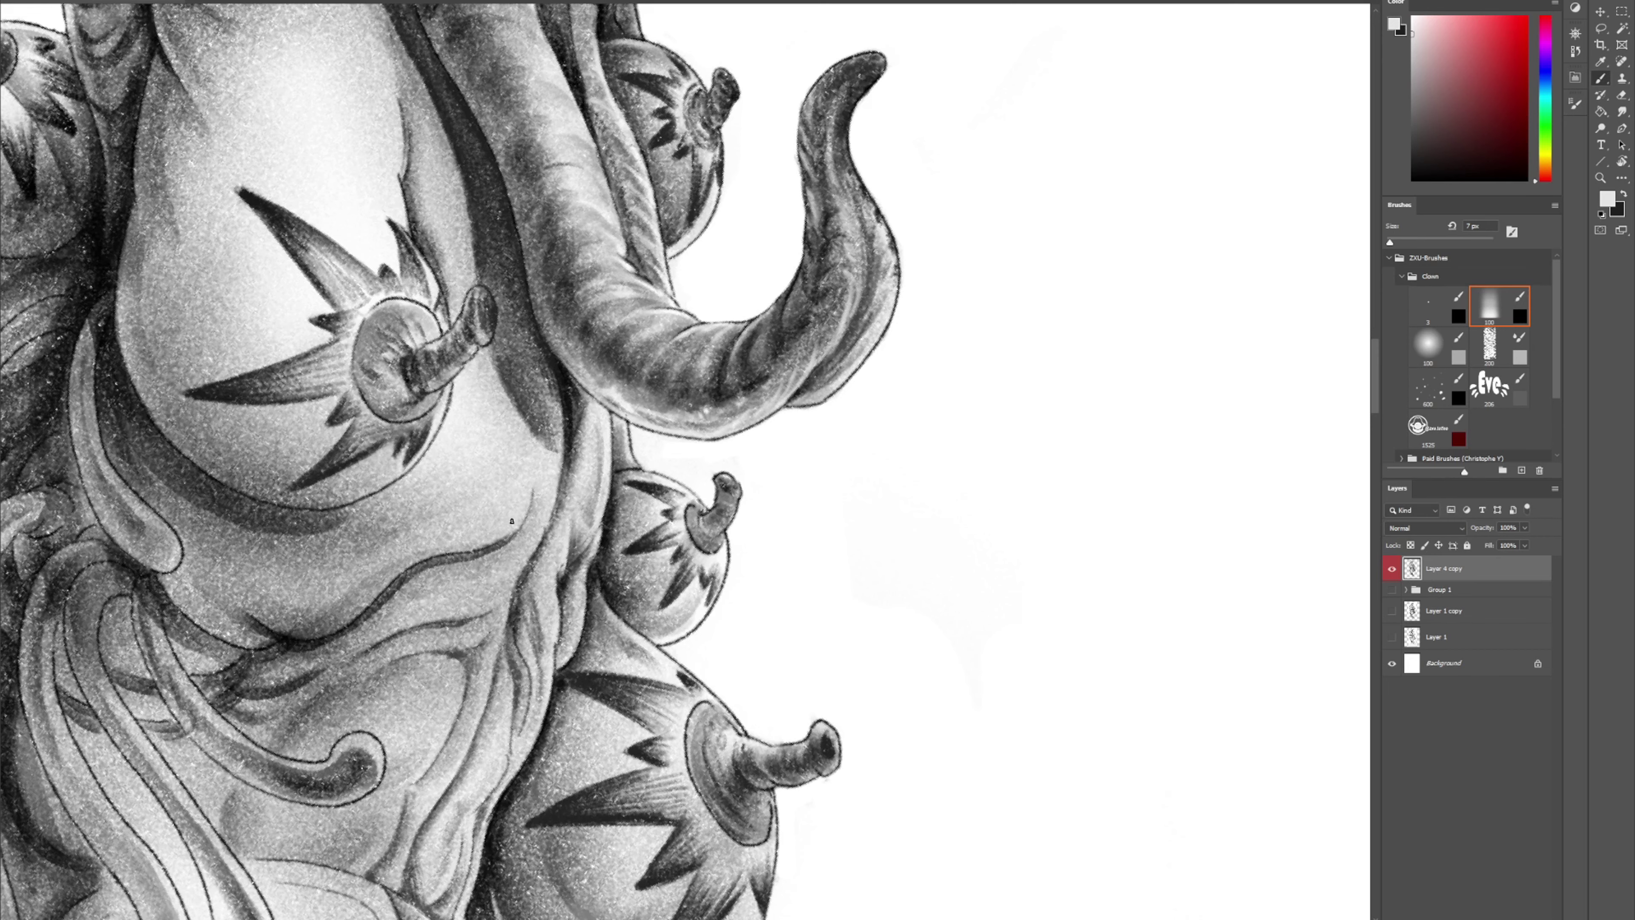
drag(537, 474, 521, 528)
Sample white from the background and paint highlights on the skin folds beside the small gourd and the wavy crease
mouse_move(576, 593)
mouse_down()
mouse_move(737, 358)
mouse_move(713, 355)
mouse_move(717, 375)
mouse_up()
alt+click(948, 212)
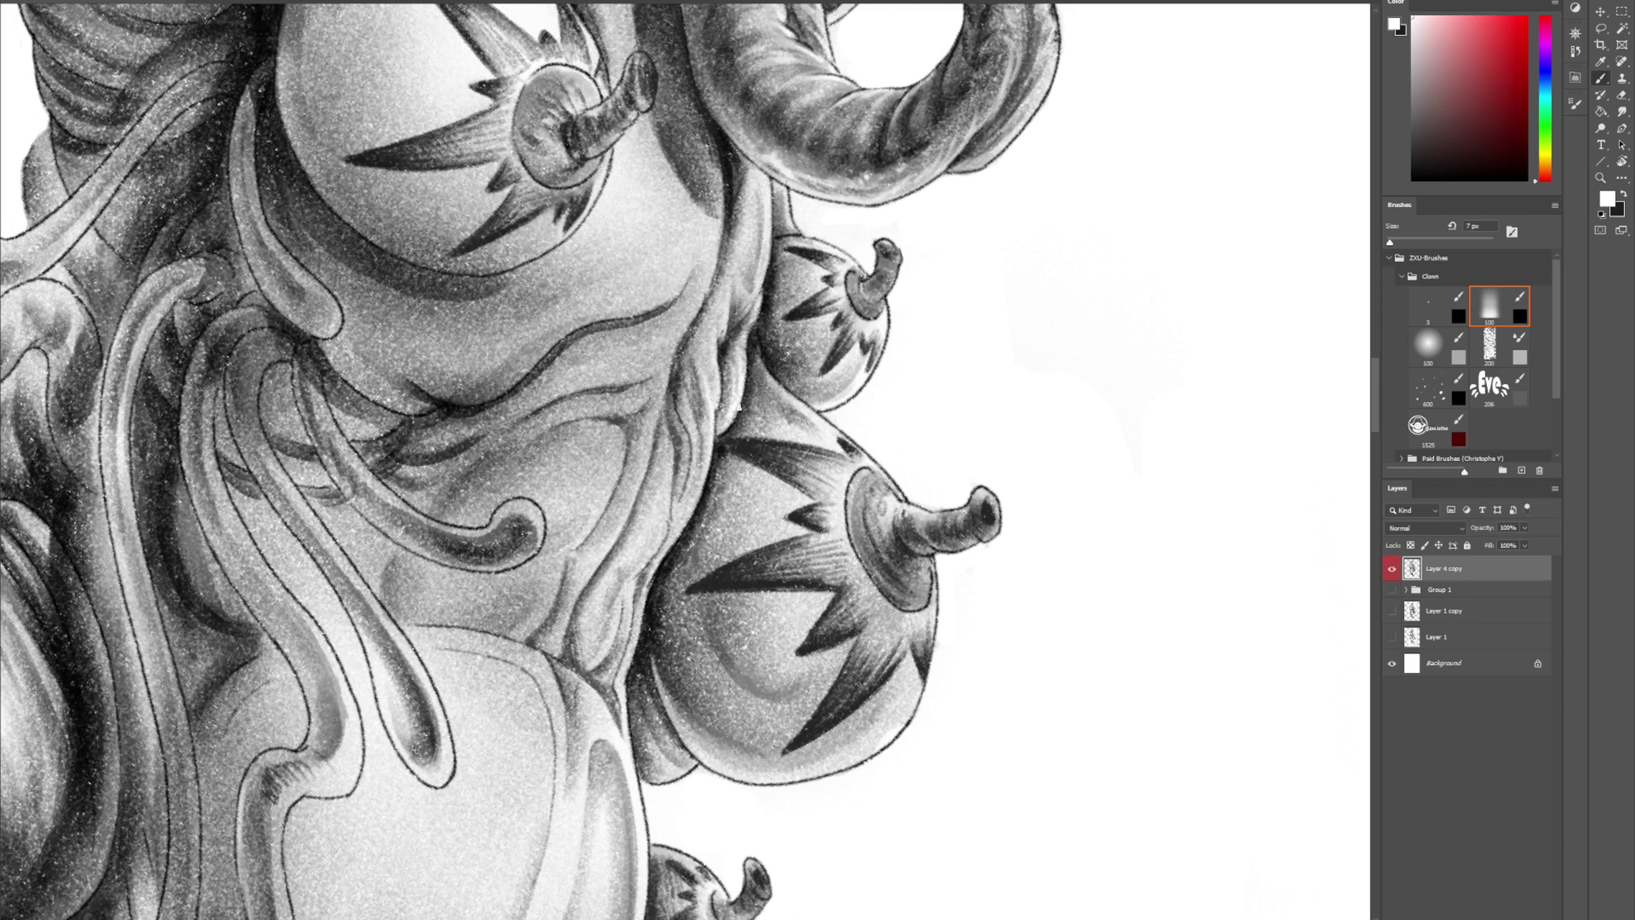
drag(712, 362, 719, 335)
drag(637, 374, 670, 352)
mouse_move(667, 316)
mouse_down()
mouse_move(724, 207)
mouse_move(680, 320)
mouse_move(683, 315)
mouse_up()
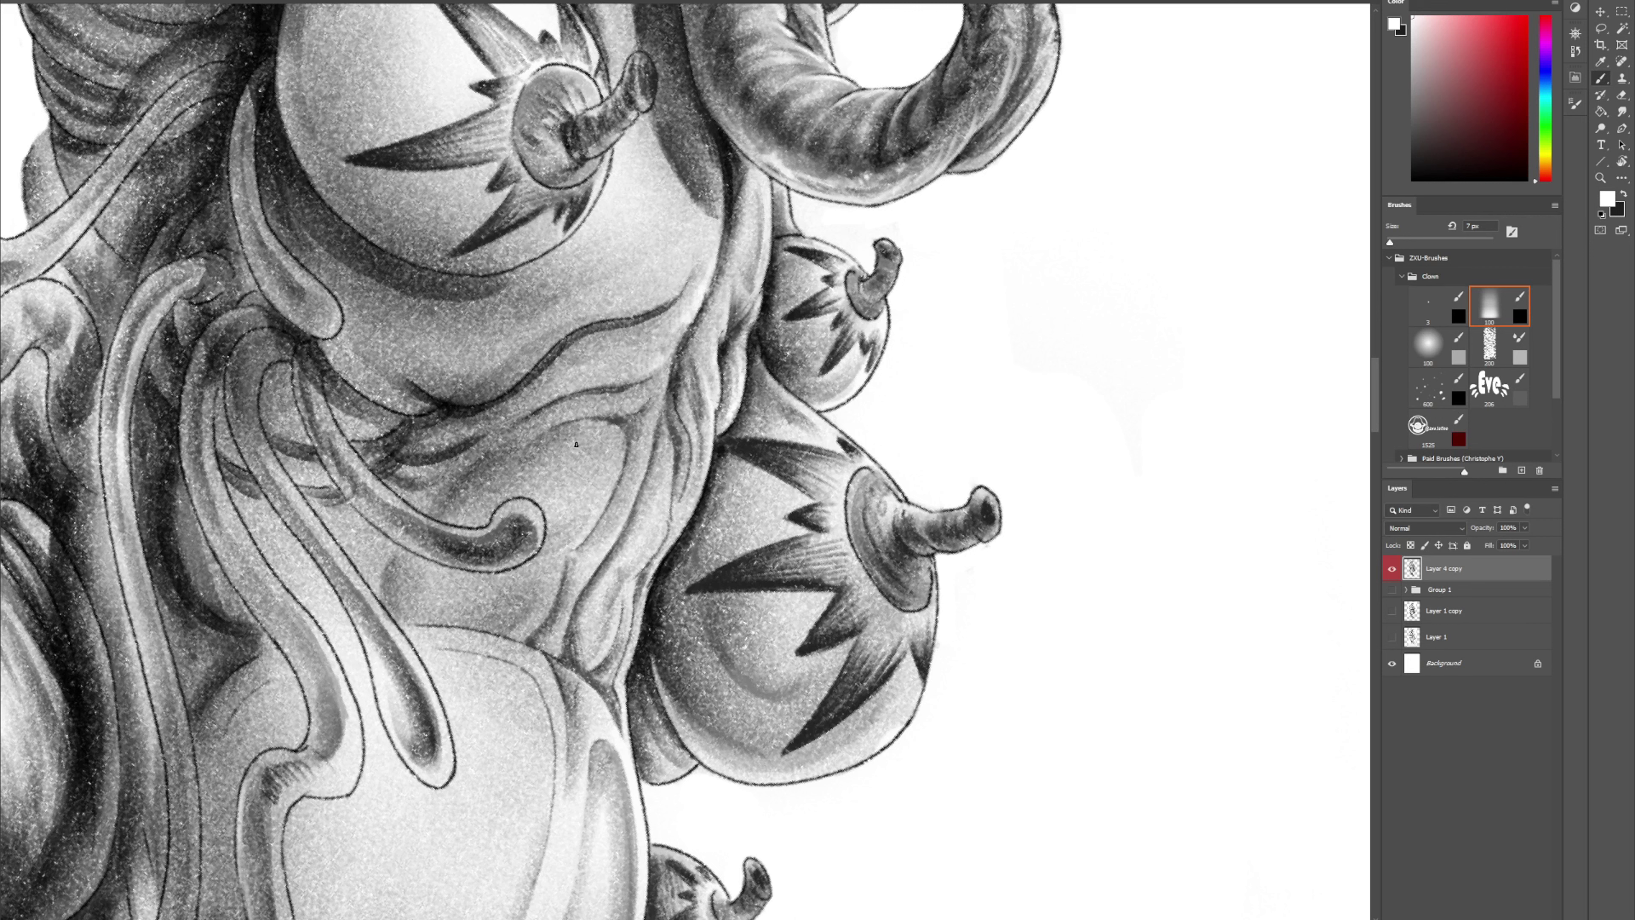
Highlight the rounded fold beneath the crease, then shade the neighboring folds beside the large gourd with a sampled mid gray
drag(592, 424, 623, 437)
alt+click(675, 443)
drag(661, 440, 640, 510)
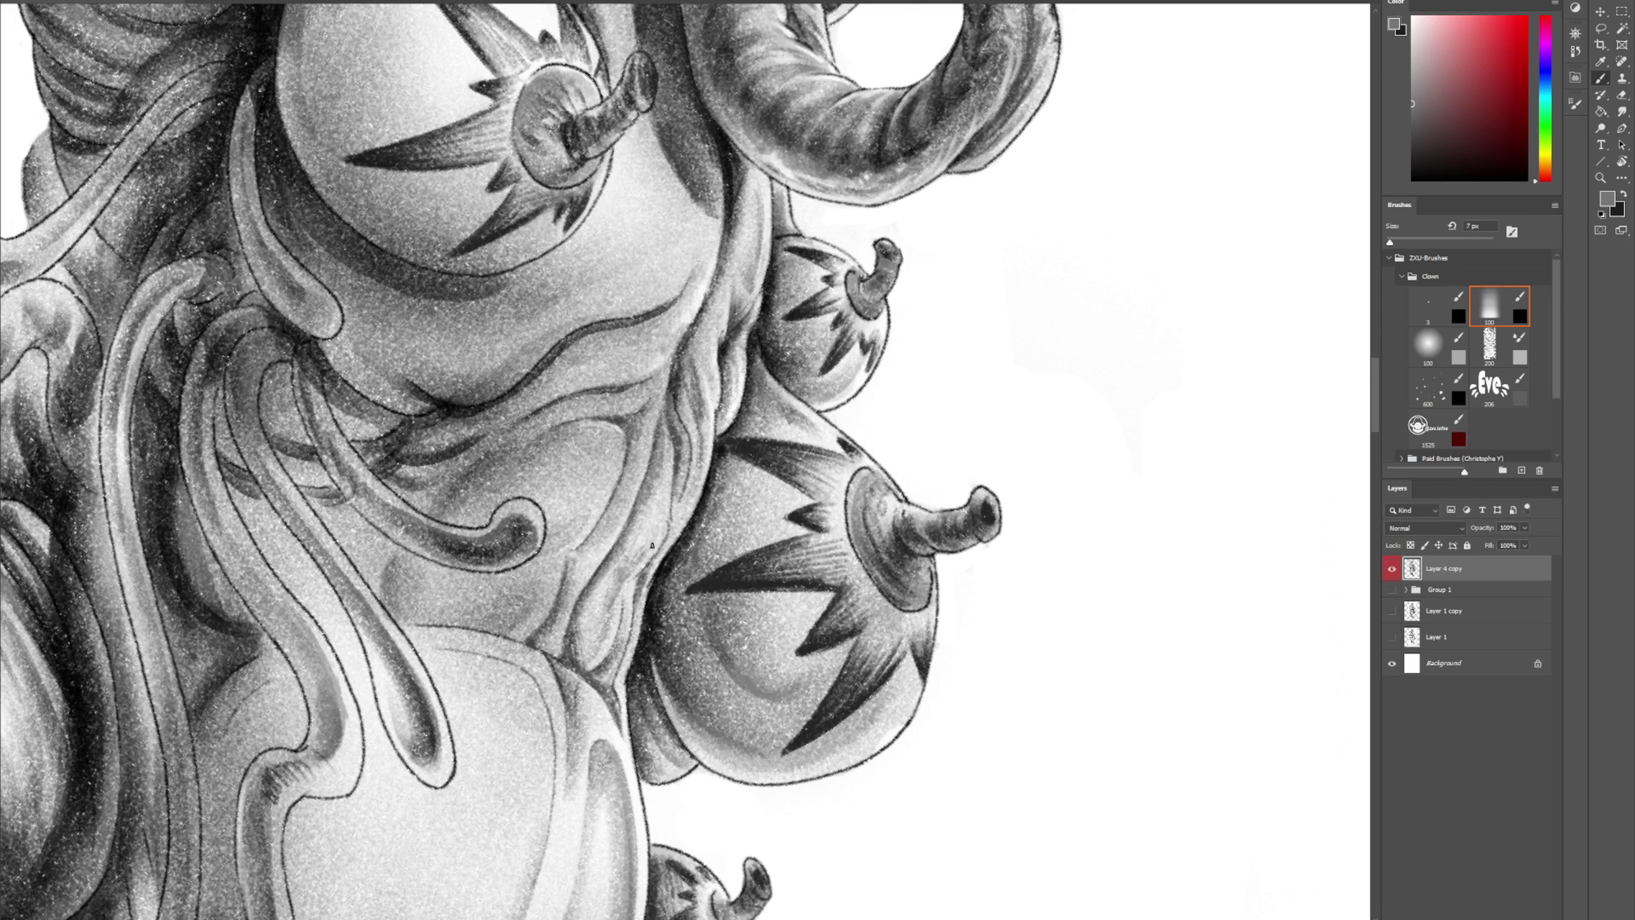
alt+click(906, 389)
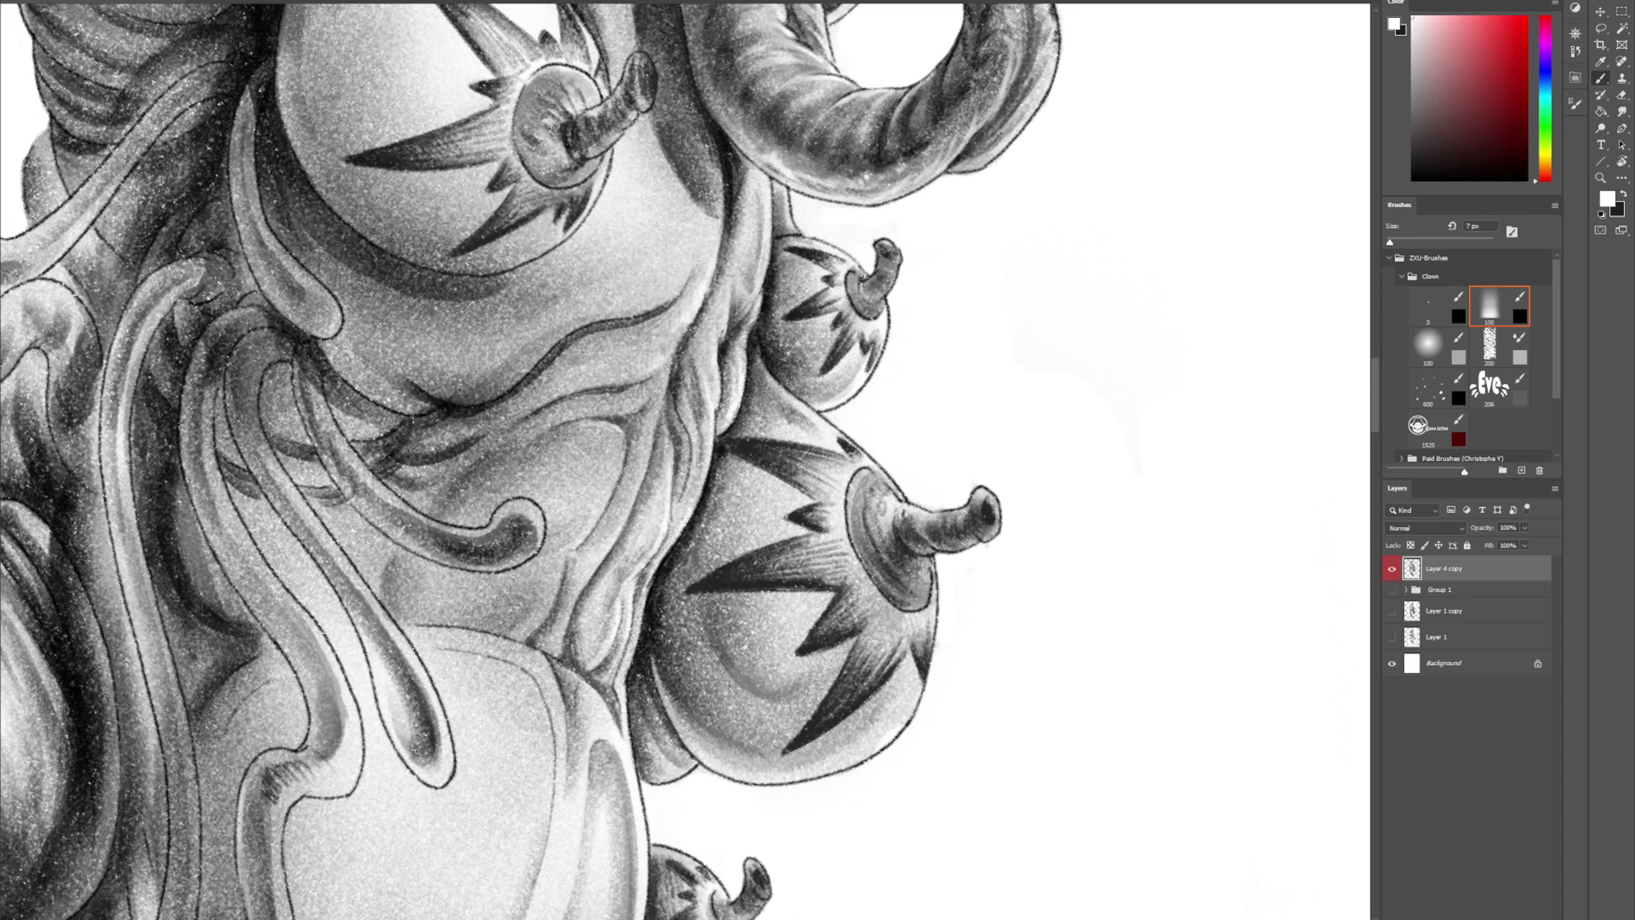
Highlight and shade the narrow fold beside the large gourd, then darken the rounded fold above the curled tendril with a sampled tone
mouse_move(697, 496)
mouse_down()
mouse_move(706, 459)
mouse_move(698, 503)
mouse_move(688, 416)
mouse_move(689, 483)
mouse_up()
alt+click(683, 442)
drag(689, 432, 692, 470)
alt+click(468, 464)
drag(480, 466, 445, 500)
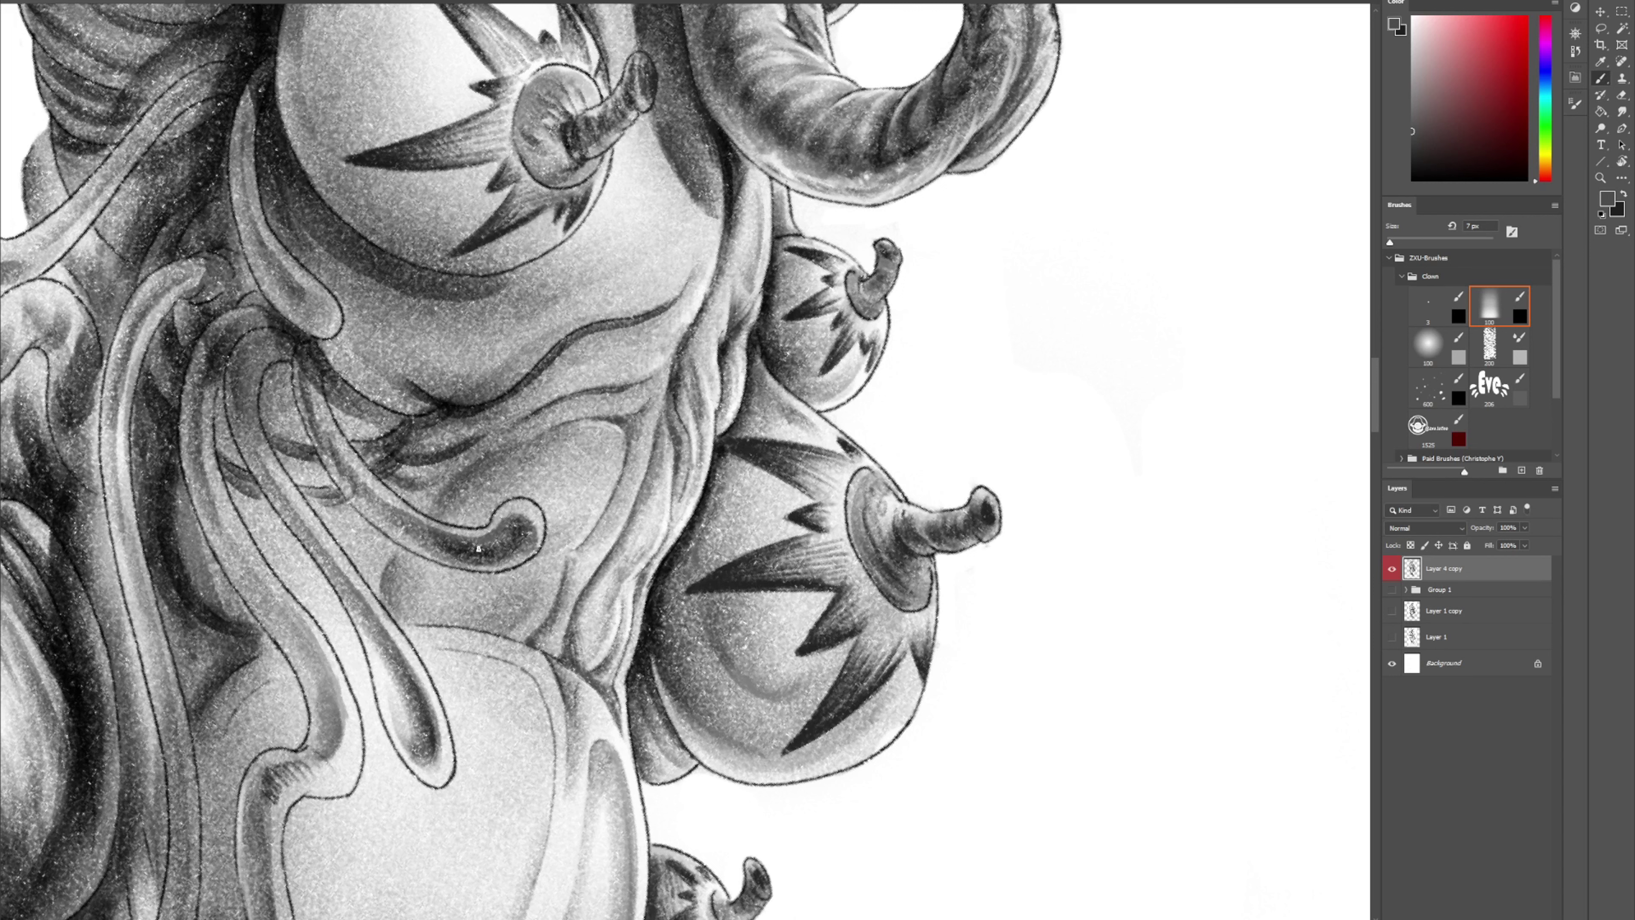
Sample light and dark tones and paint shaded contours inside the rounded tip of the long tendril hanging over the belly
alt+click(375, 580)
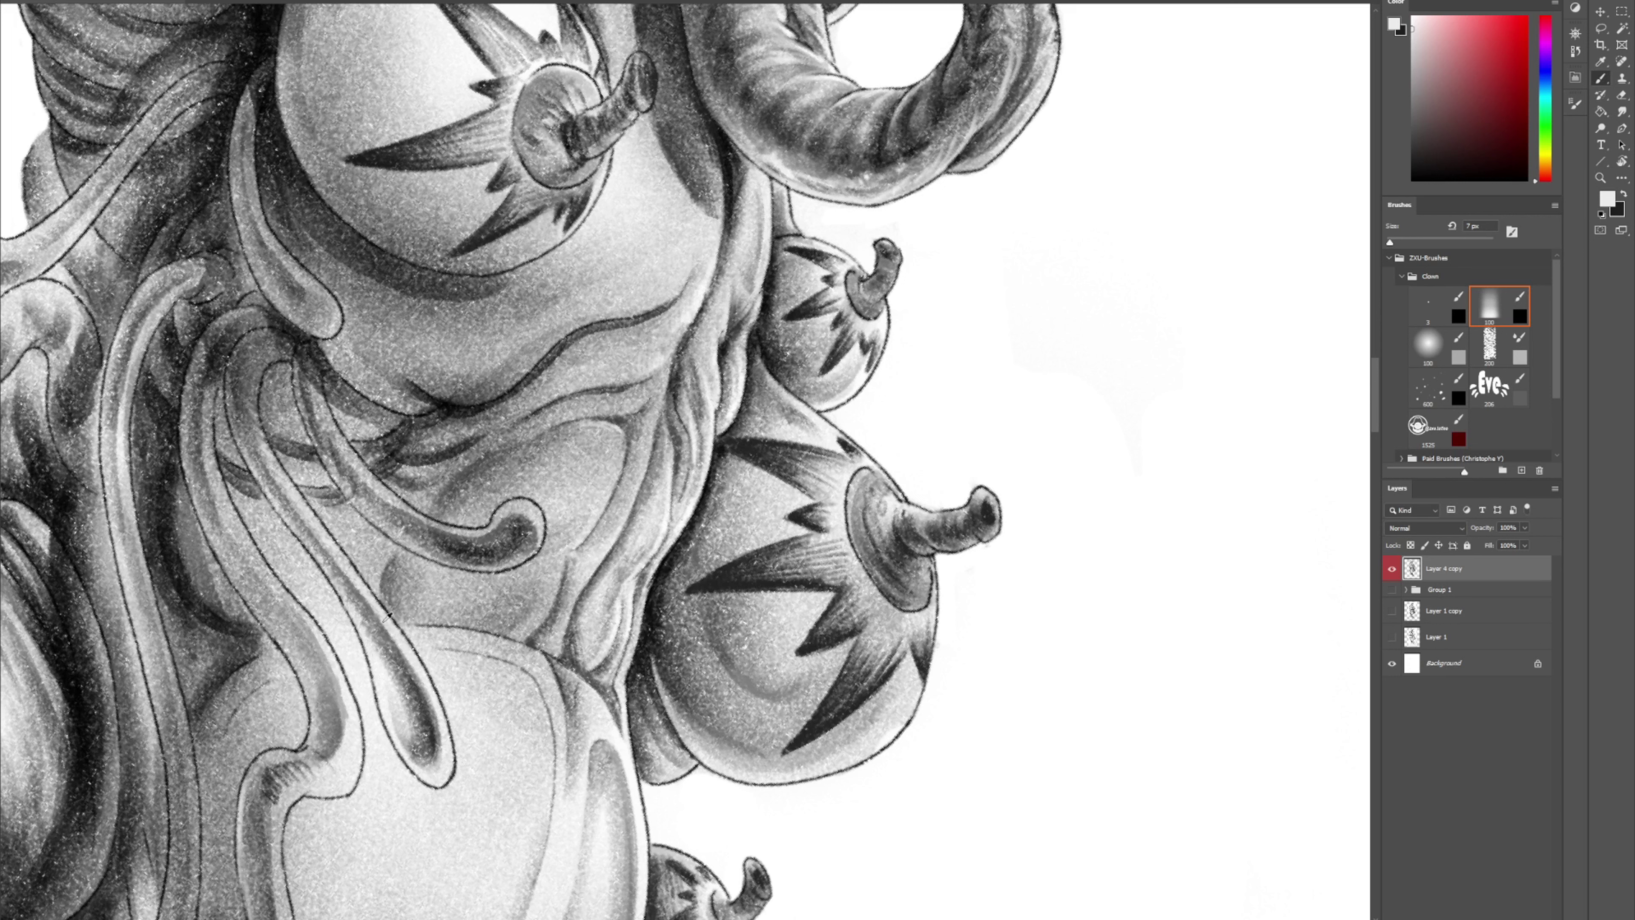
alt+click(402, 674)
alt+click(415, 725)
mouse_move(376, 665)
mouse_down()
mouse_move(398, 715)
mouse_move(409, 686)
mouse_move(398, 729)
mouse_move(417, 723)
mouse_move(419, 710)
mouse_move(406, 731)
mouse_move(388, 716)
mouse_move(413, 727)
mouse_move(408, 685)
mouse_move(409, 734)
mouse_move(399, 707)
mouse_move(384, 714)
mouse_move(402, 723)
mouse_move(406, 677)
mouse_move(408, 719)
mouse_up()
key(ctrl+z)
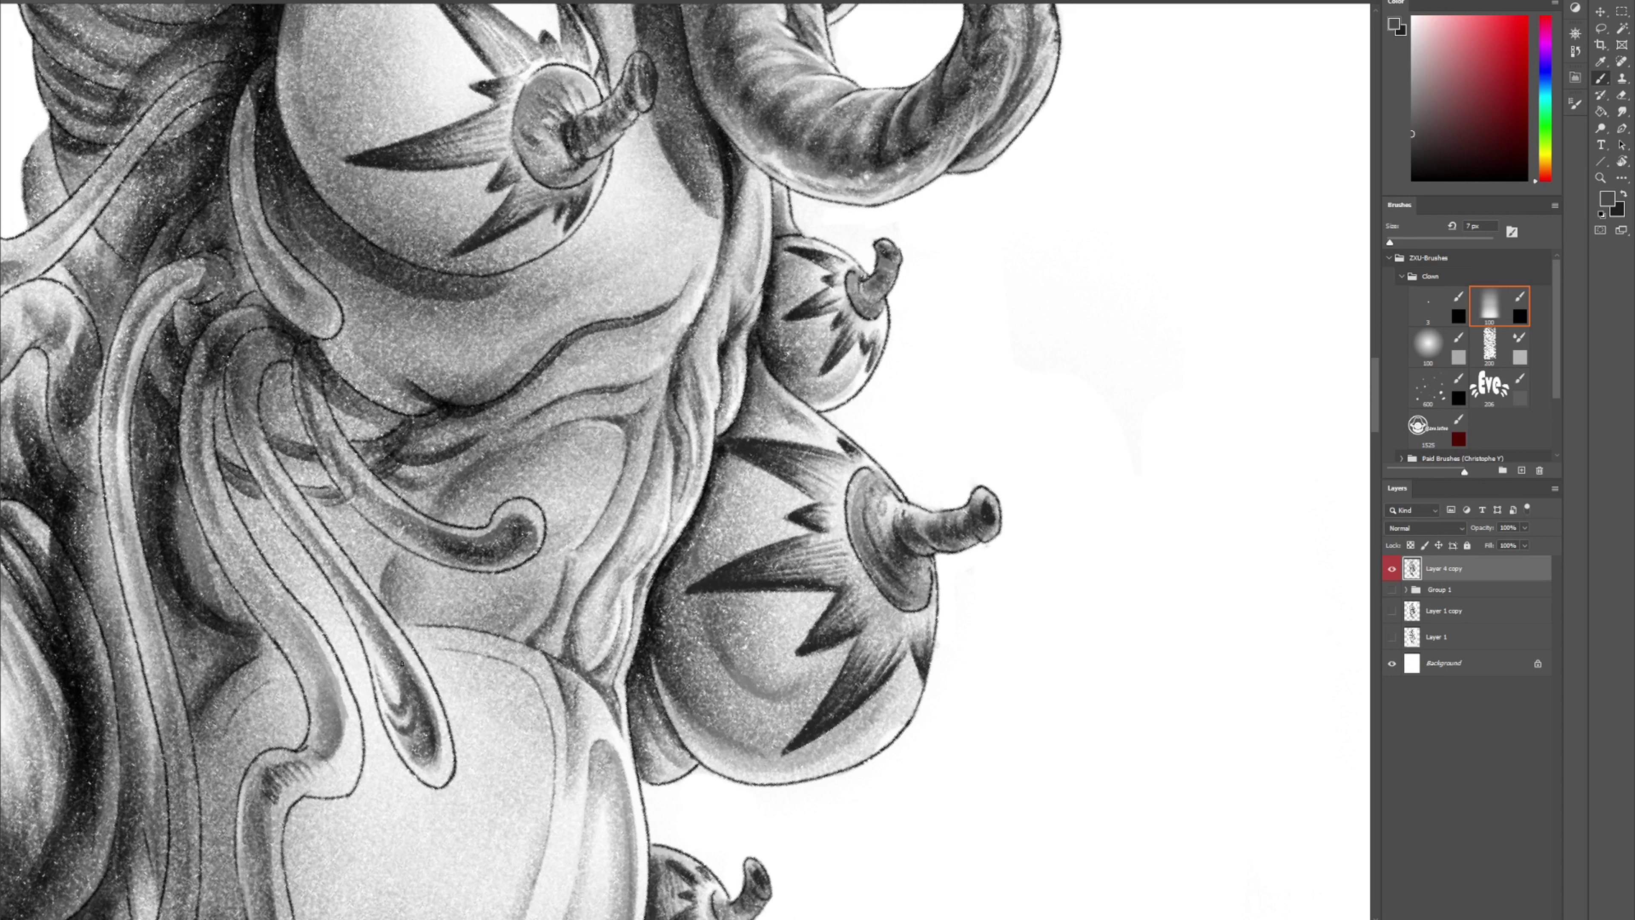
key(x)
mouse_move(394, 739)
mouse_down()
mouse_move(413, 771)
mouse_move(430, 734)
mouse_up()
alt+click(397, 744)
Blend the narrow shaft and outer edge of the hanging tendril with sampled grays
alt+click(388, 648)
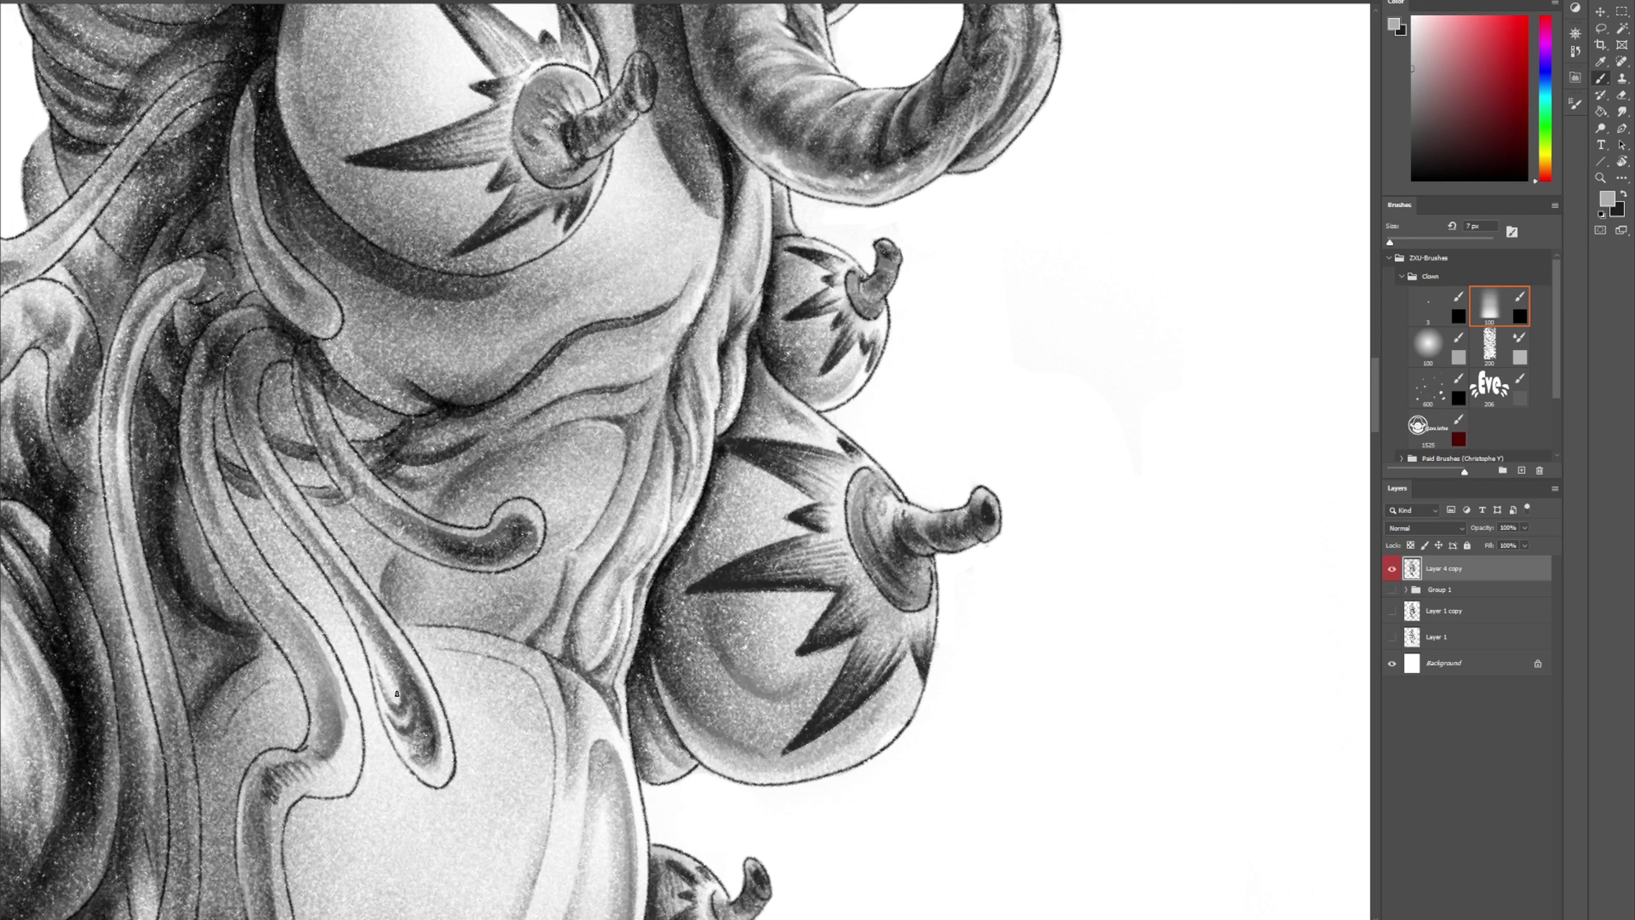
alt+click(392, 653)
drag(385, 652, 390, 677)
alt+click(441, 749)
drag(433, 778, 447, 682)
Sample mid grays and shade the rounded fold, its neighboring creases and the skin beneath the curled tendril
alt+click(629, 423)
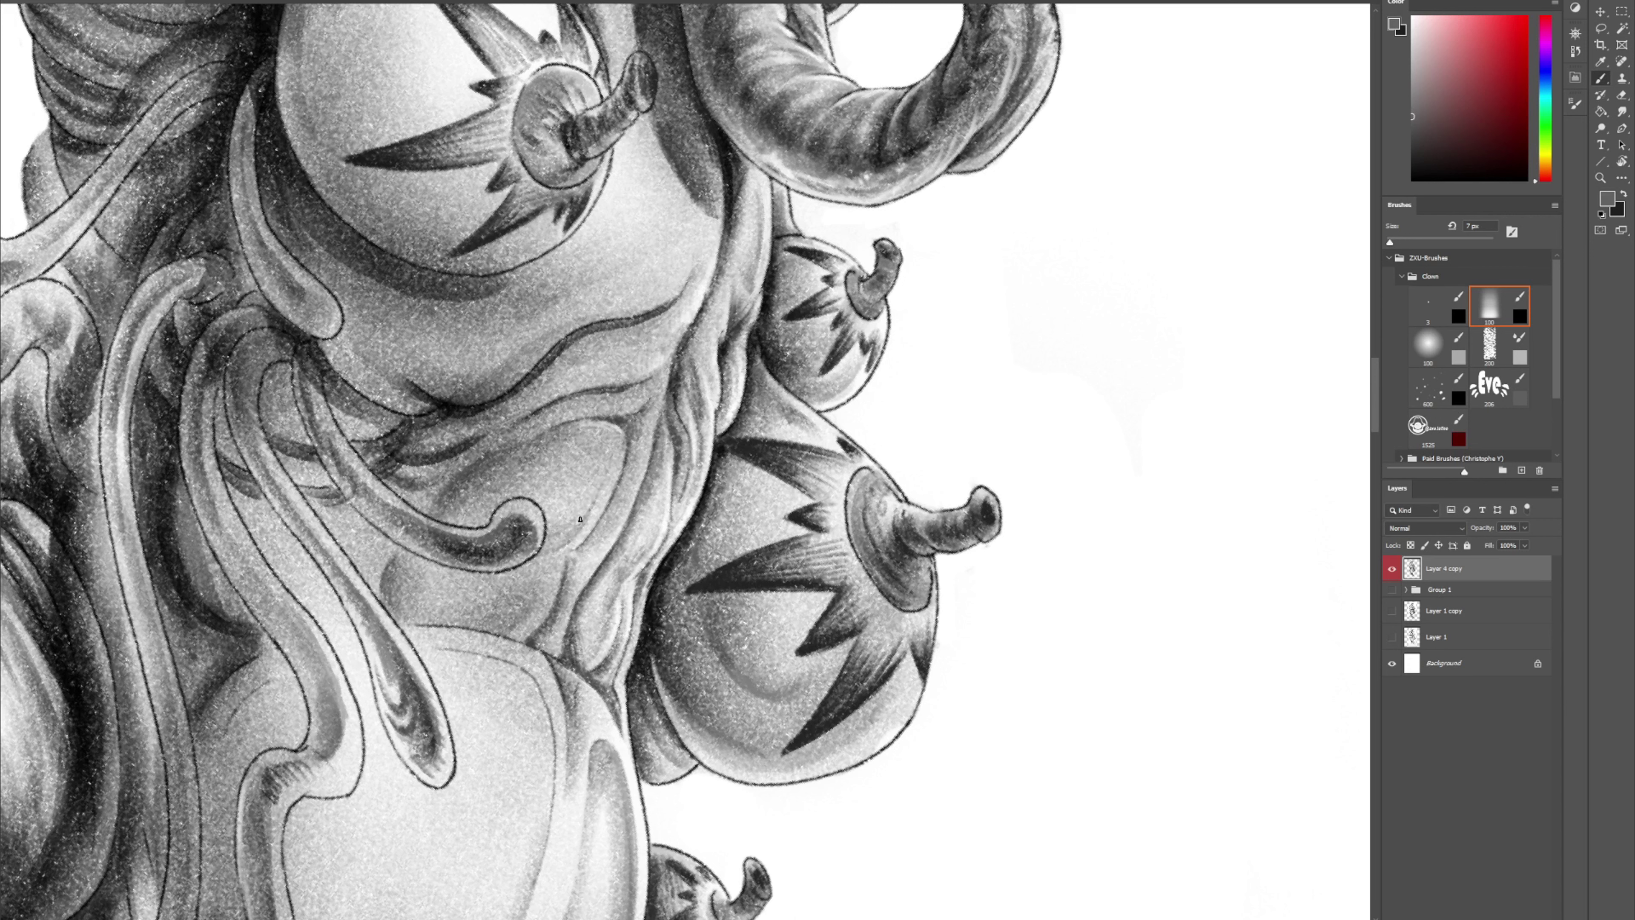
mouse_move(576, 518)
mouse_down()
mouse_move(603, 474)
mouse_move(576, 516)
mouse_move(595, 467)
mouse_move(553, 494)
mouse_up()
mouse_move(593, 429)
mouse_down()
mouse_move(607, 467)
mouse_move(591, 509)
mouse_up()
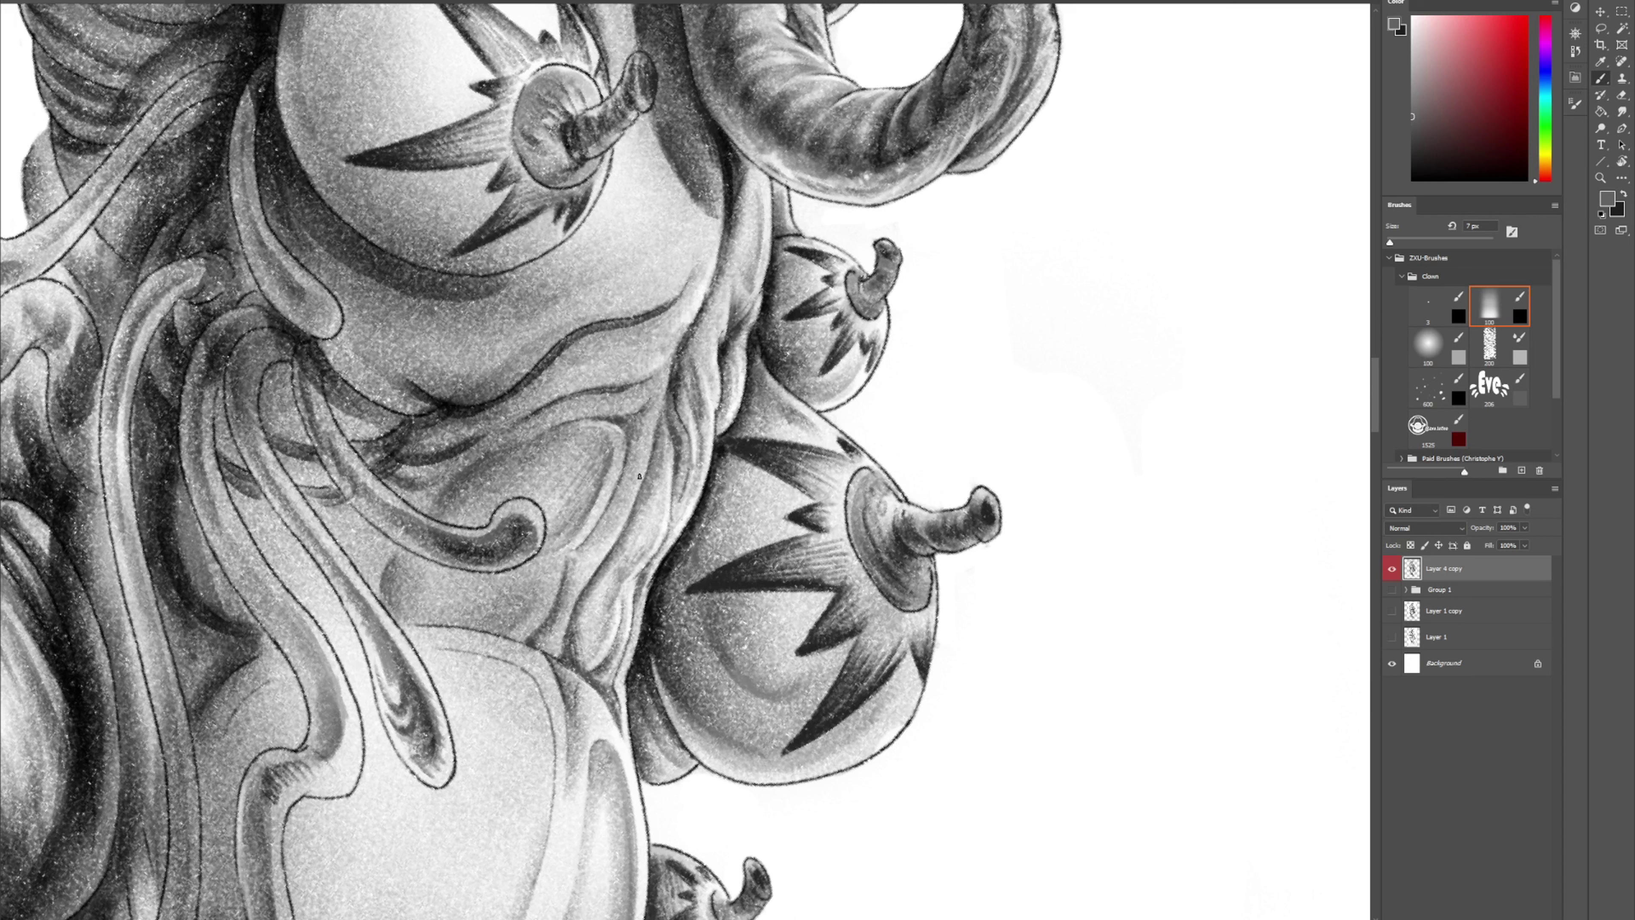
mouse_move(610, 529)
mouse_down()
mouse_move(587, 560)
mouse_move(635, 465)
mouse_up()
mouse_move(579, 568)
mouse_down()
mouse_move(579, 584)
mouse_move(589, 558)
mouse_move(565, 597)
mouse_up()
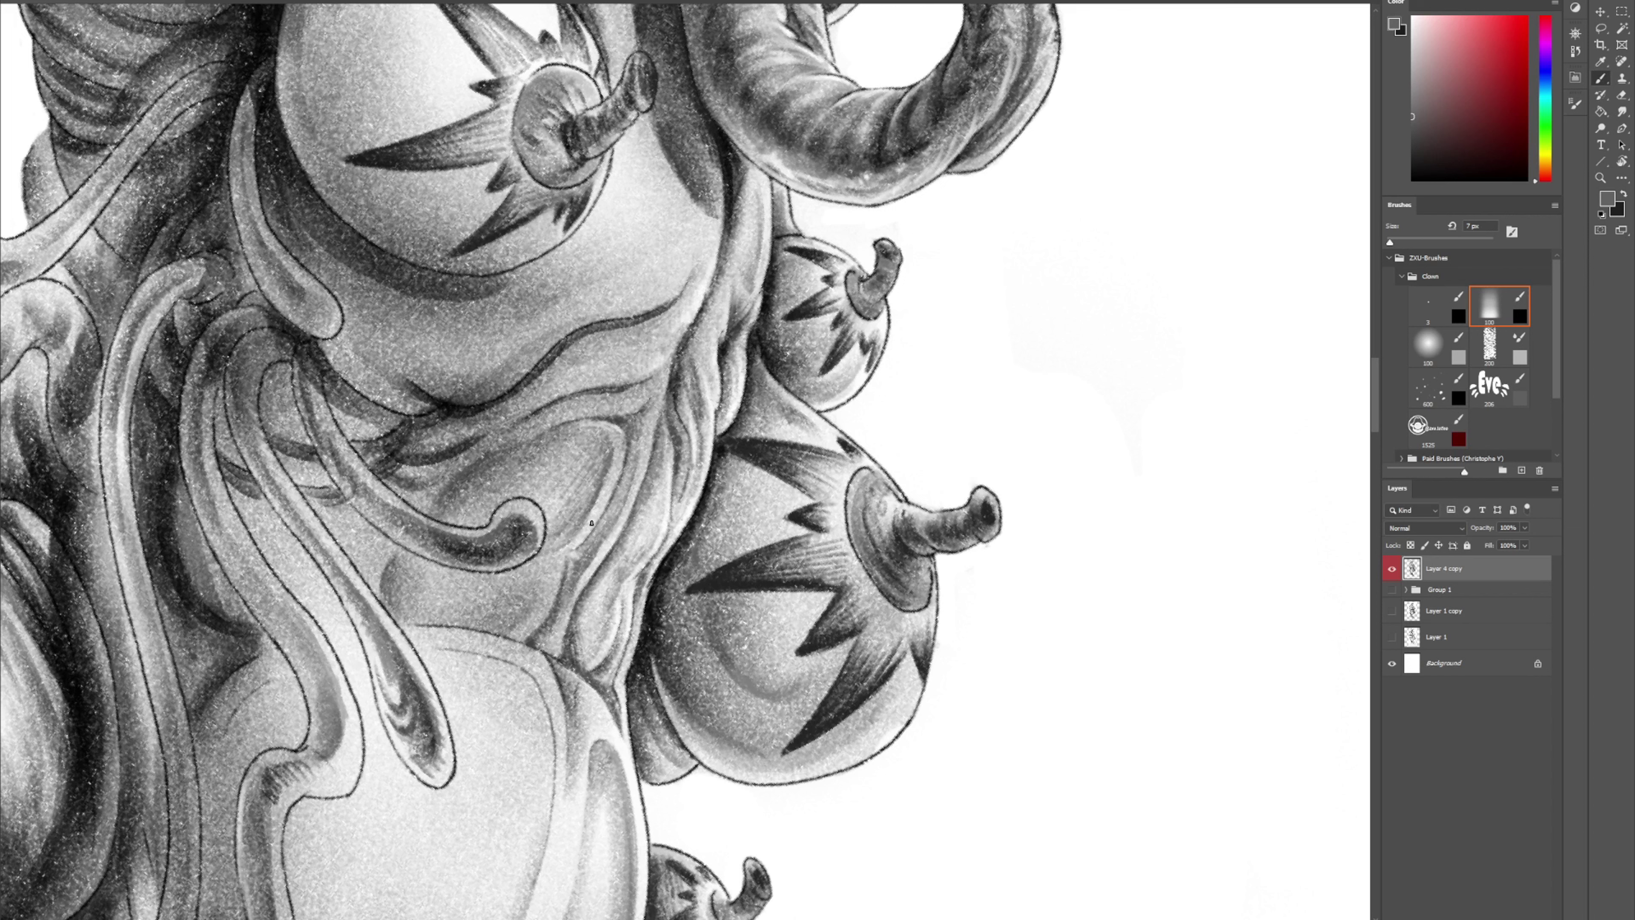
mouse_move(593, 607)
mouse_down()
mouse_move(582, 652)
mouse_move(610, 607)
mouse_move(587, 654)
mouse_move(616, 579)
mouse_move(543, 645)
mouse_move(567, 609)
mouse_up()
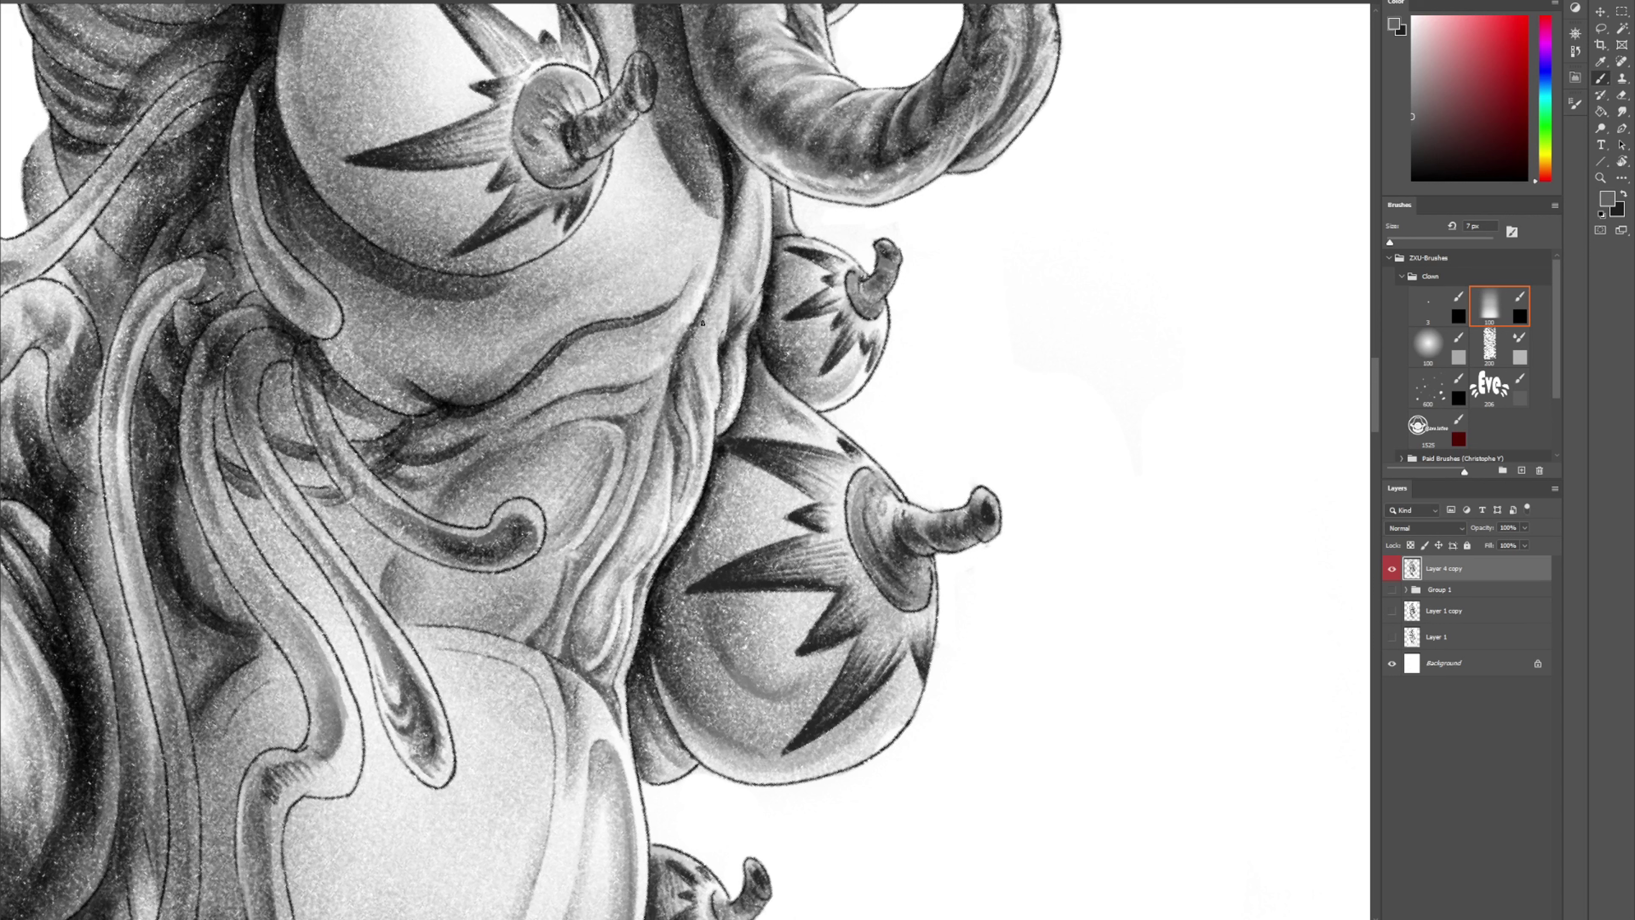
alt+click(611, 463)
drag(484, 618, 527, 615)
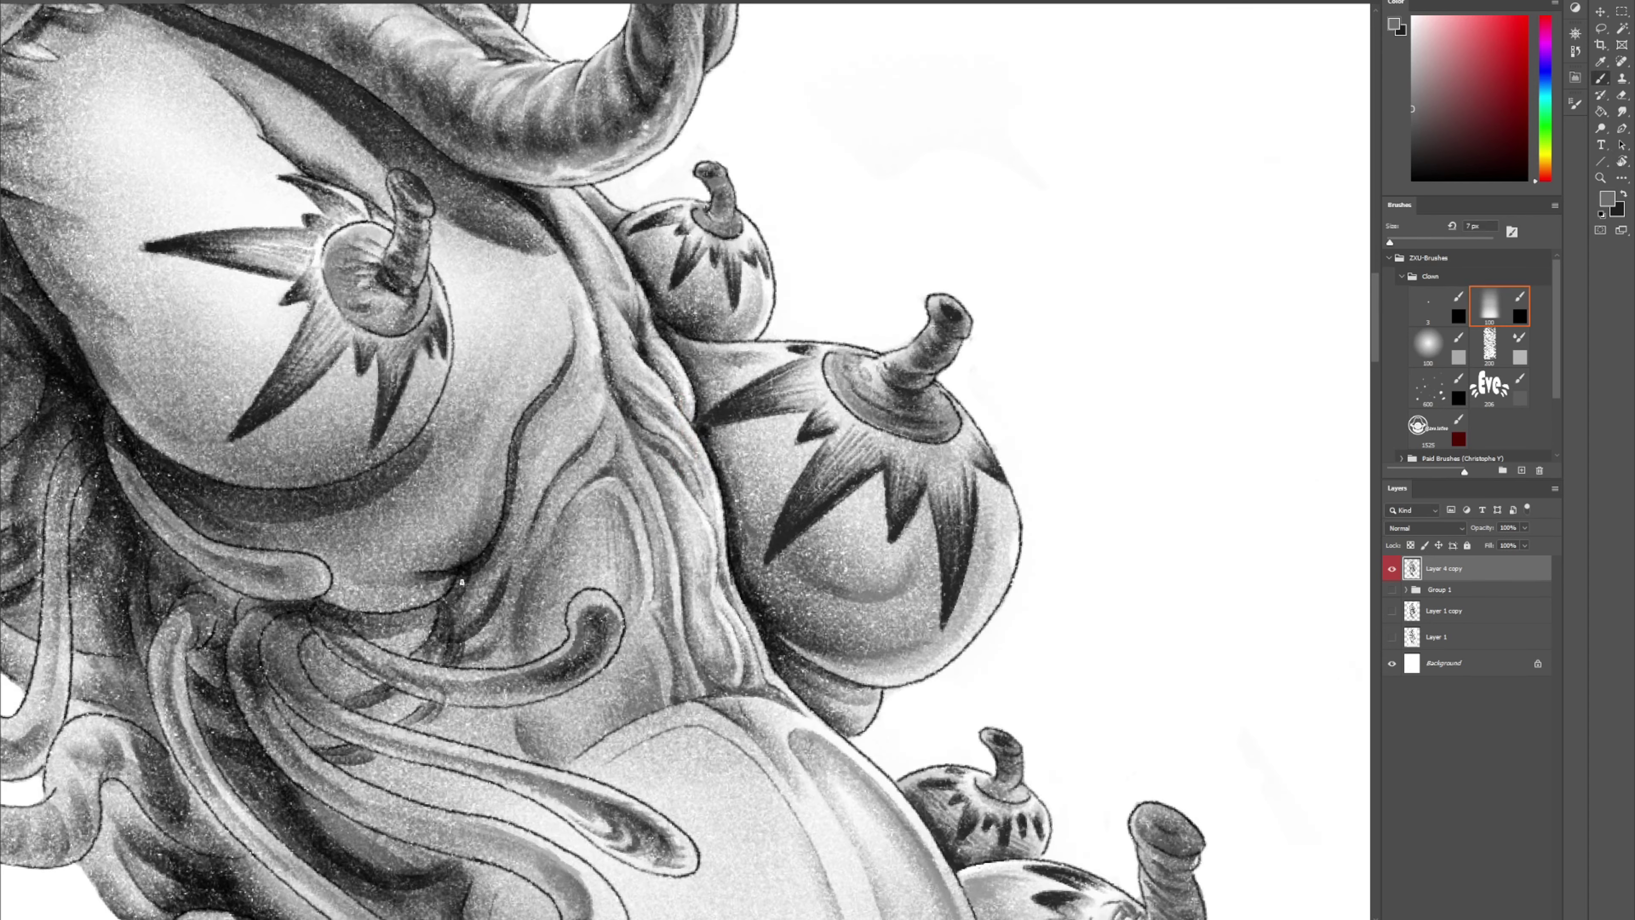
Sample near-black from the wavy crease and deepen the shadows under the body bulge where the tendrils emerge
alt+click(474, 571)
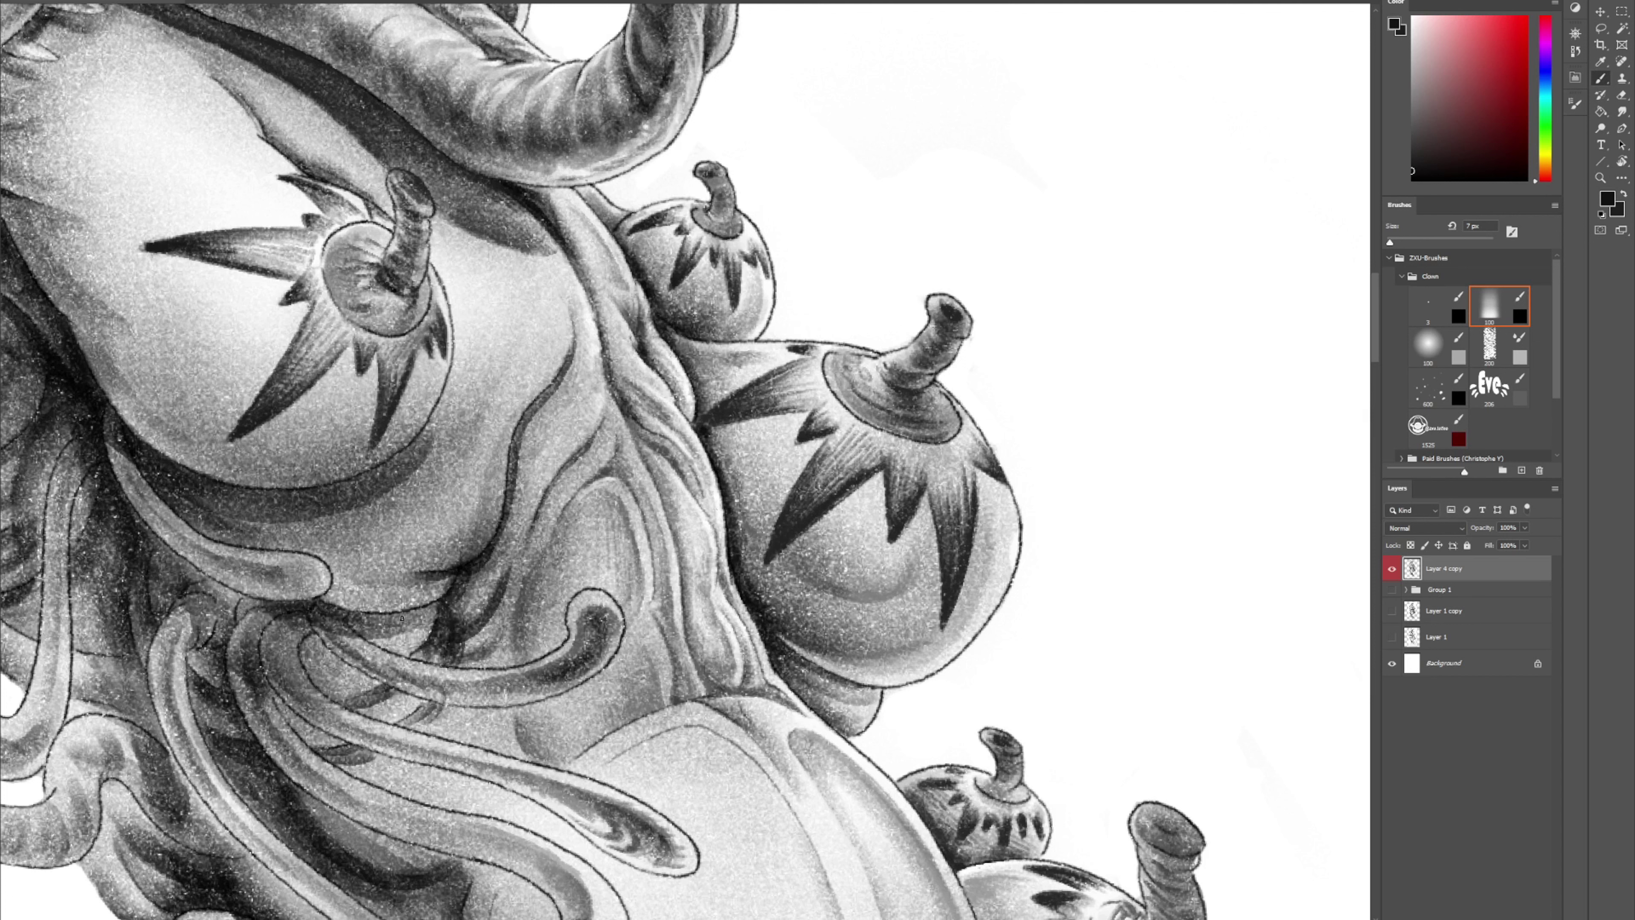
mouse_move(387, 618)
mouse_down()
mouse_move(381, 636)
mouse_move(395, 631)
mouse_up()
mouse_move(408, 615)
mouse_down()
mouse_move(405, 633)
mouse_move(419, 626)
mouse_up()
drag(429, 606, 432, 620)
drag(378, 572, 423, 581)
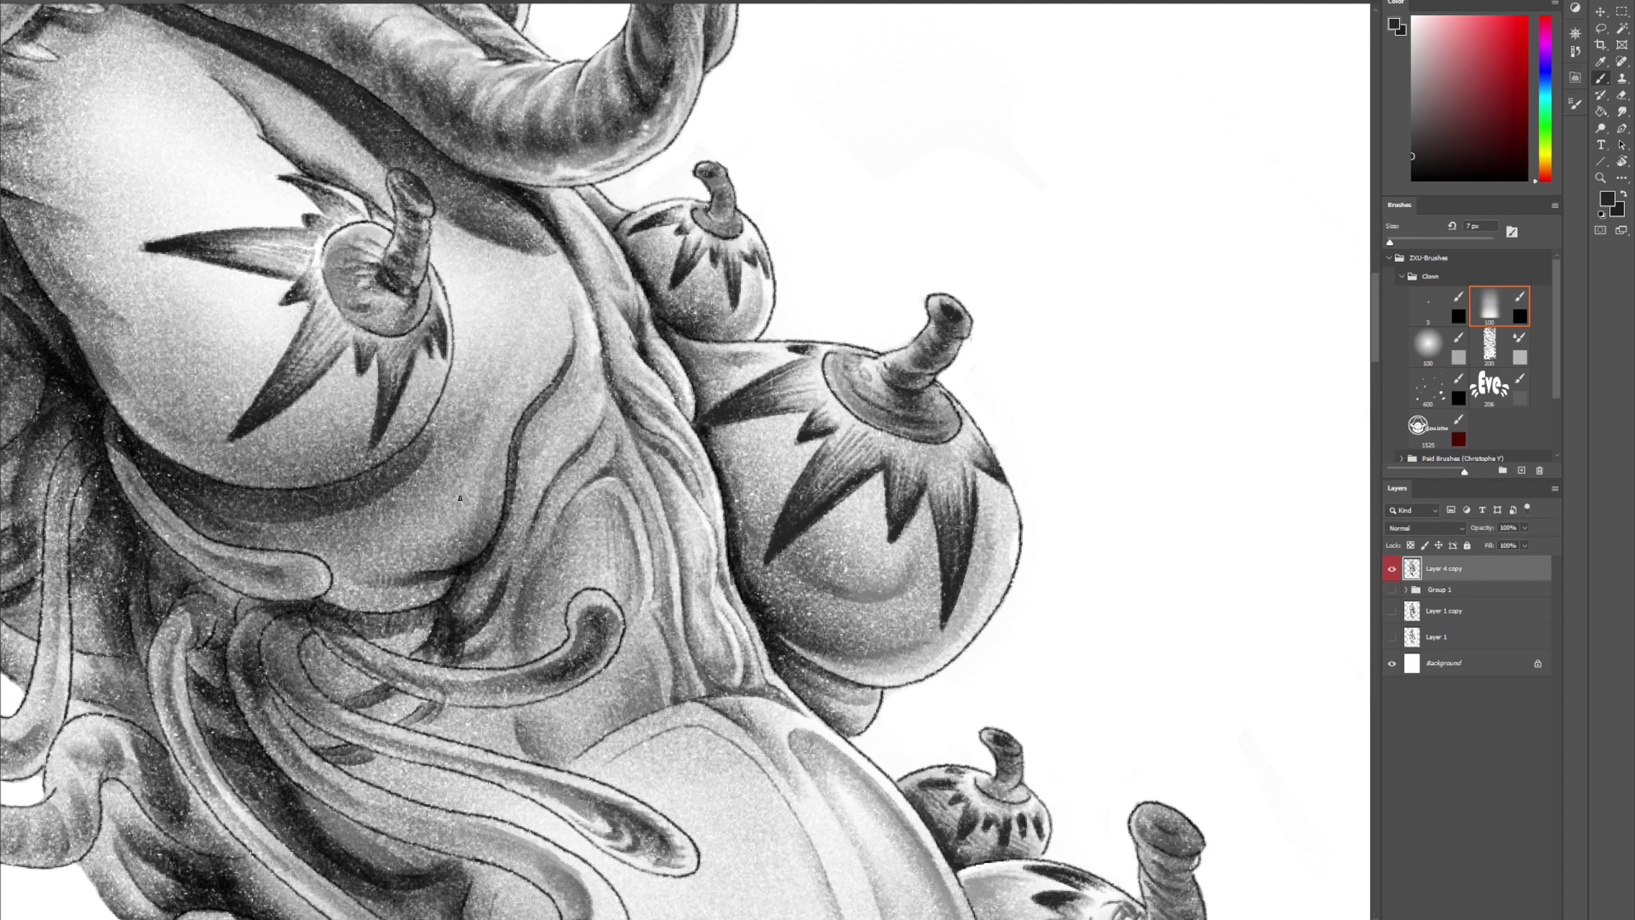
Shade the stem base of the gourd on the body bulge and the outer side of the large gourd with sampled tones
alt+click(398, 250)
mouse_move(333, 259)
mouse_down()
mouse_move(360, 319)
mouse_move(399, 306)
mouse_up()
drag(885, 270, 726, 79)
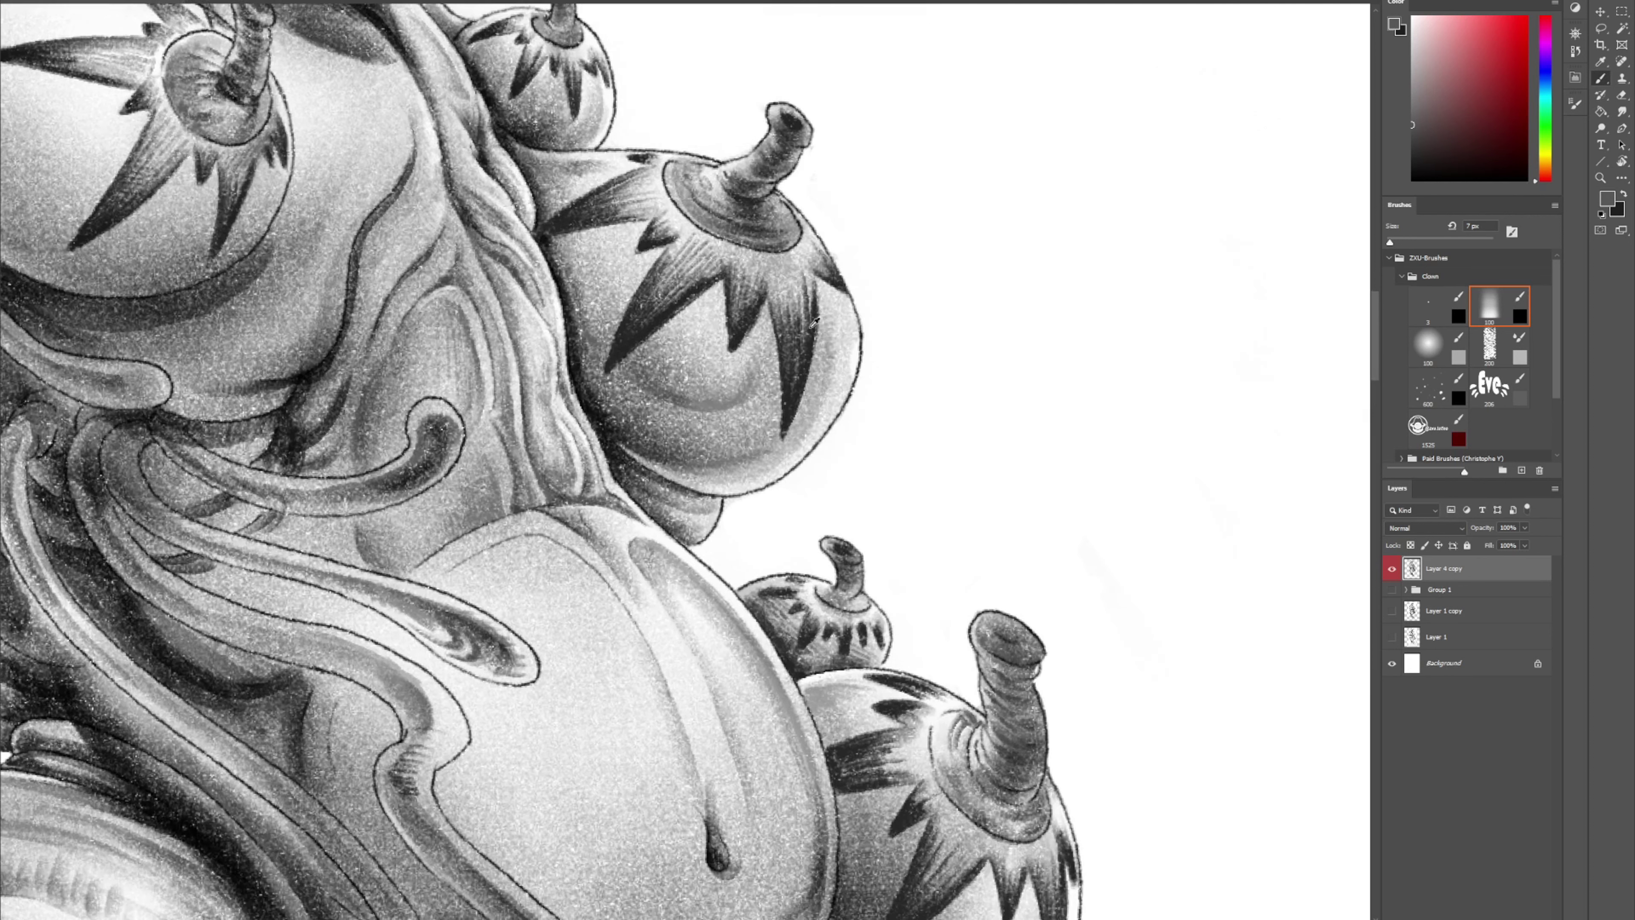
alt+click(755, 456)
mouse_move(834, 310)
mouse_down()
mouse_move(830, 358)
mouse_move(841, 347)
mouse_move(803, 432)
mouse_move(836, 374)
mouse_move(796, 433)
mouse_up()
Sample a dark gray and shade the skin beneath the curled tendril along the belly's edge
alt+click(521, 501)
mouse_move(444, 515)
mouse_down()
mouse_move(489, 480)
mouse_move(491, 517)
mouse_up()
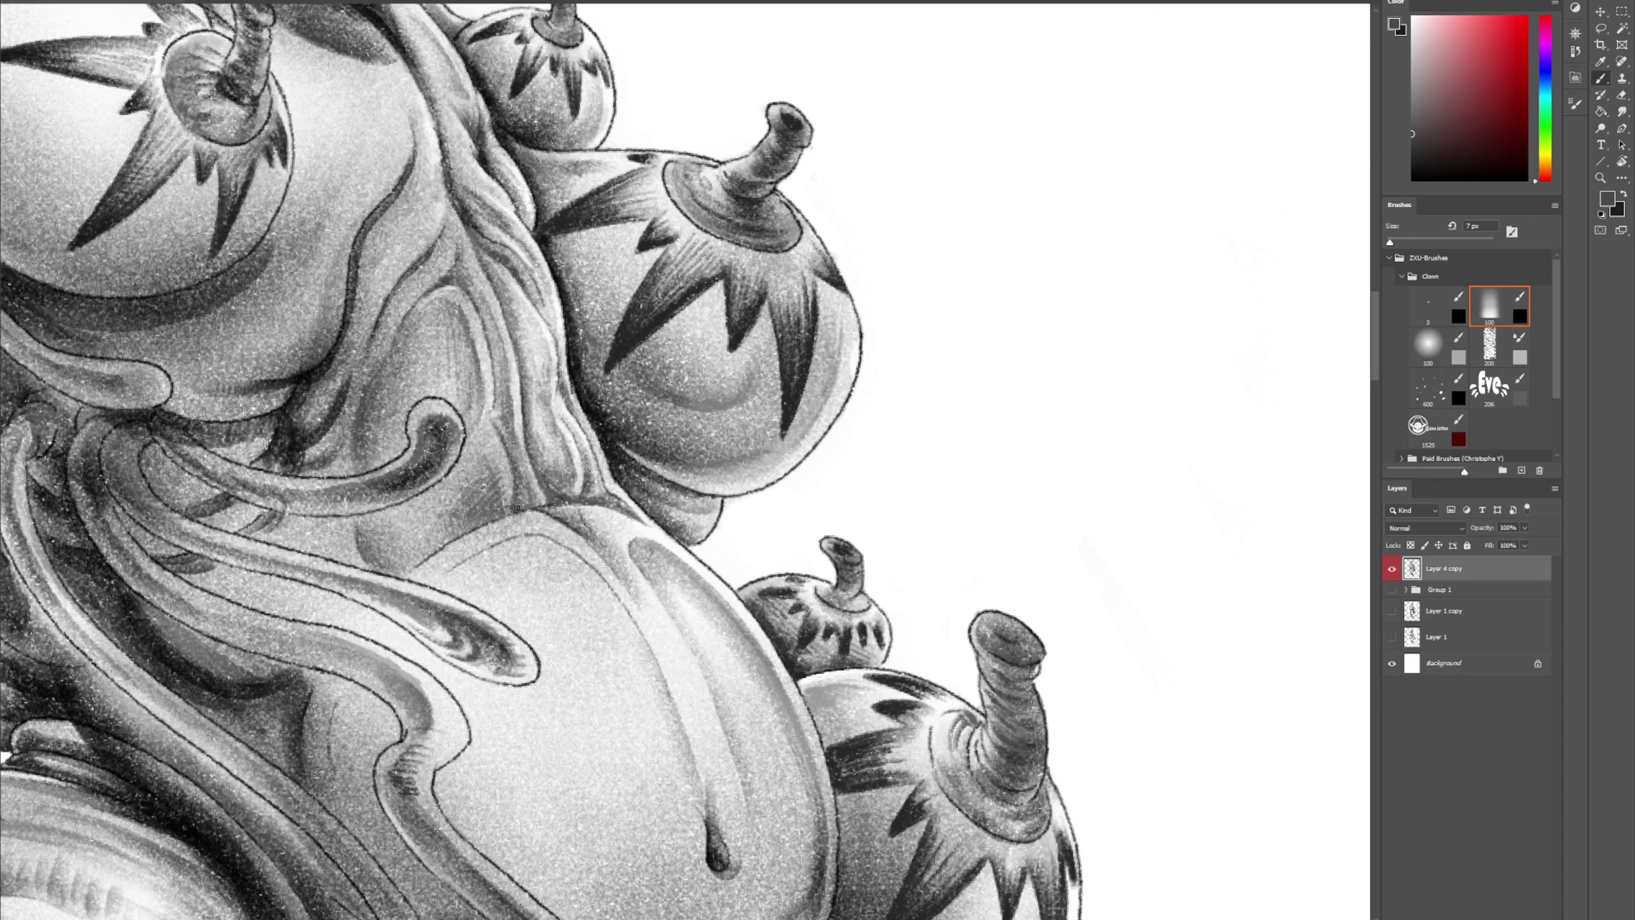
key(r)
drag(600, 640, 675, 815)
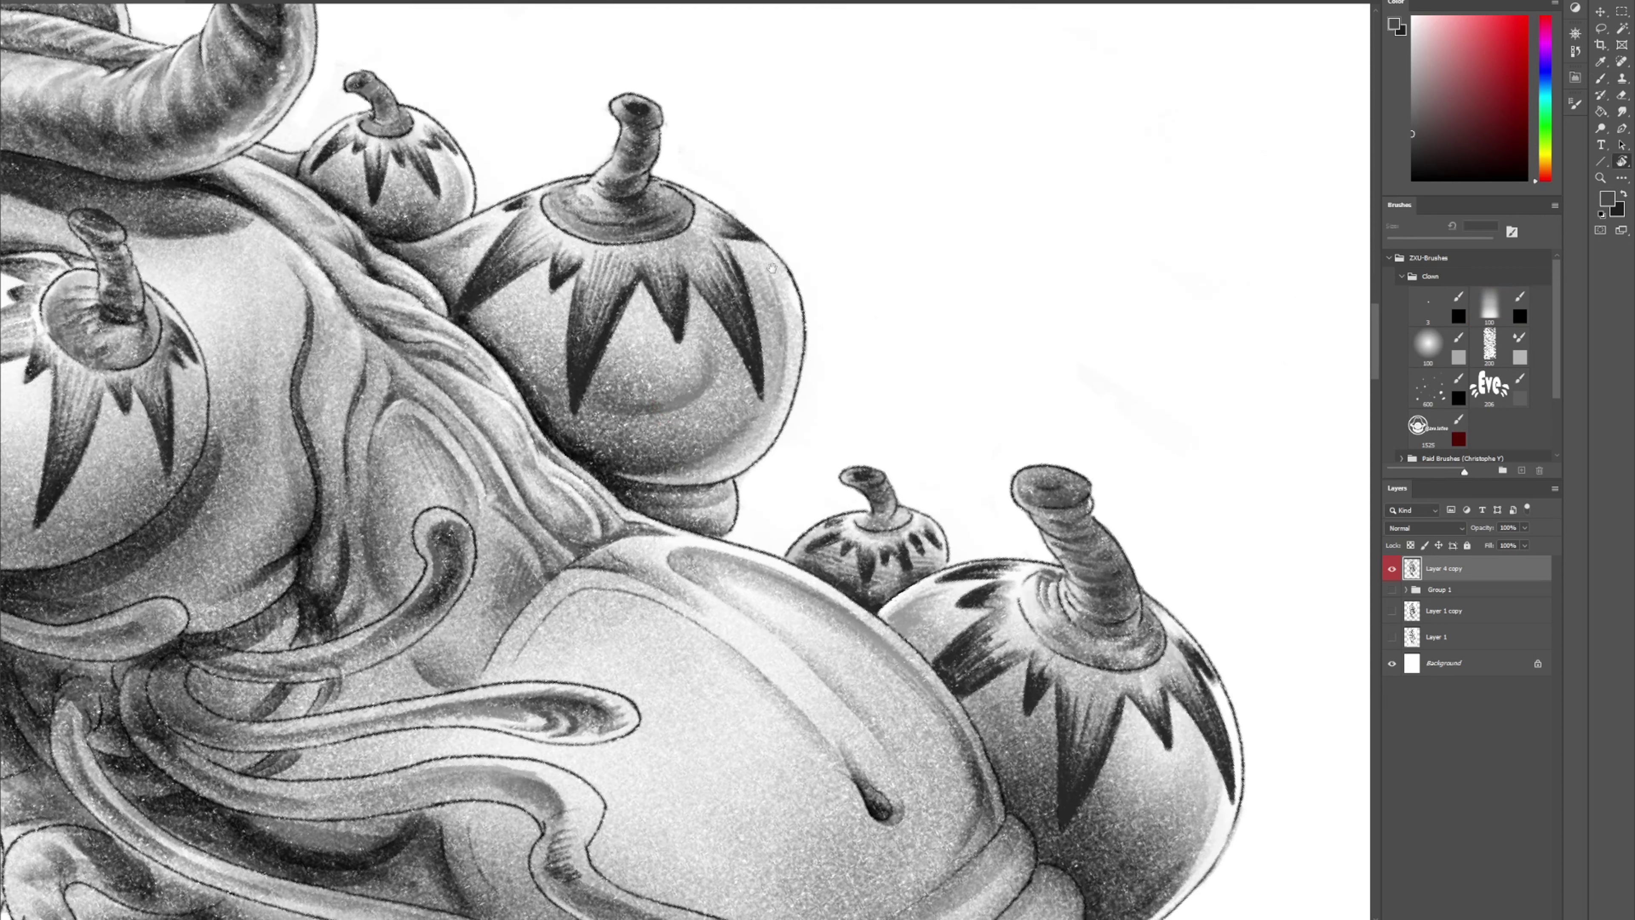
key(space)
drag(739, 727, 810, 548)
mouse_move(555, 422)
mouse_down()
mouse_move(531, 477)
mouse_move(550, 482)
mouse_up()
drag(563, 474, 594, 429)
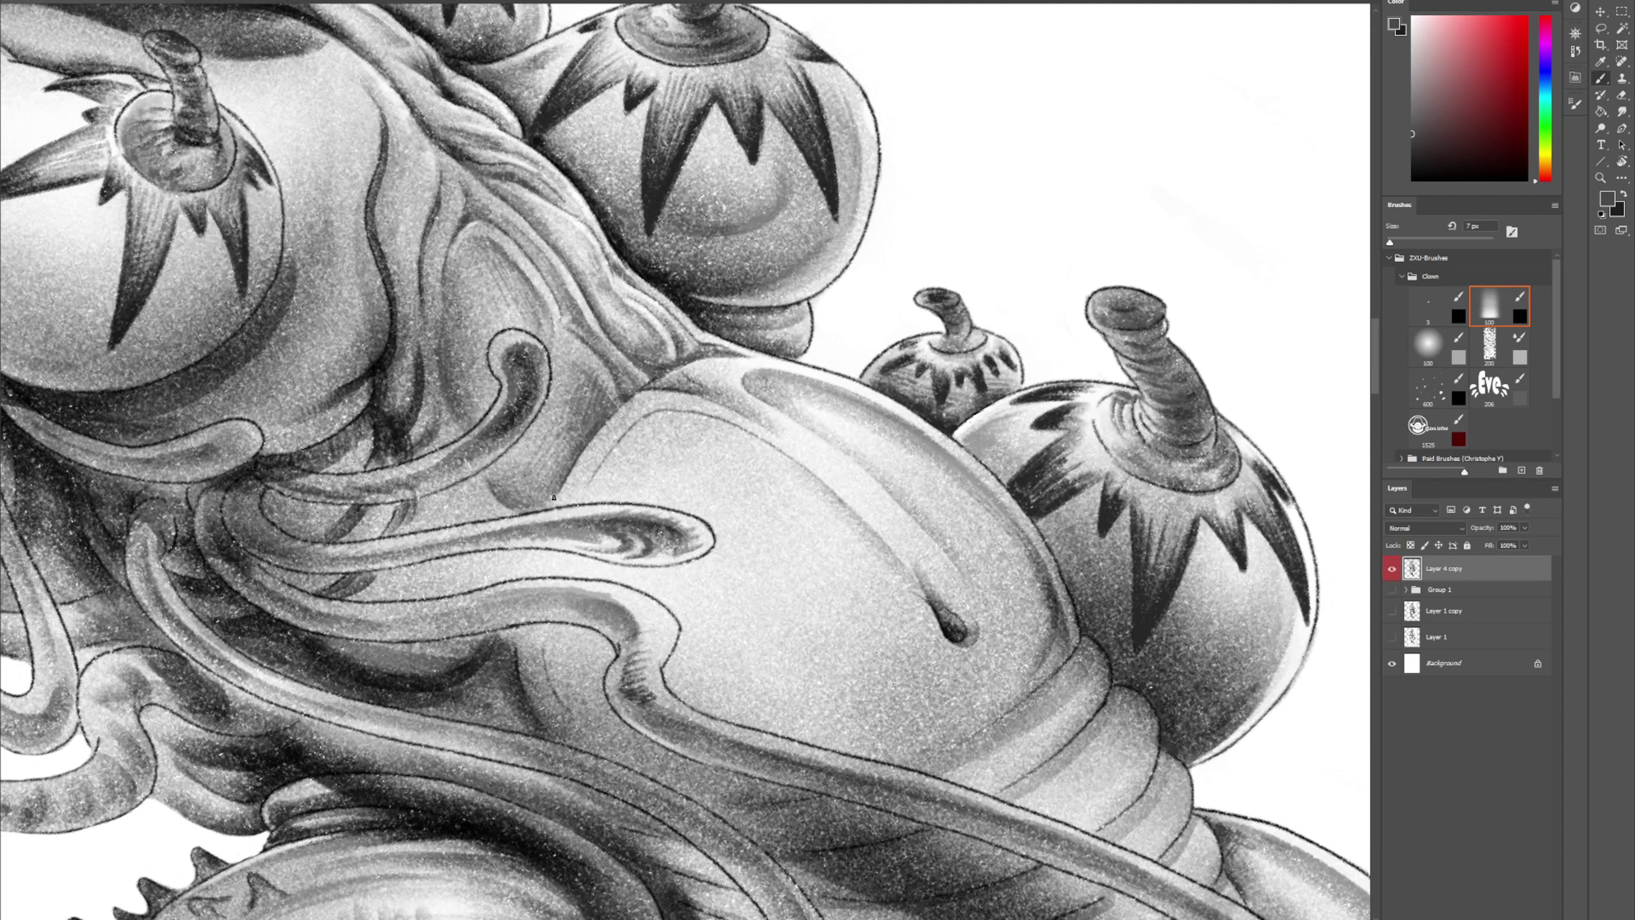
Shade the skin between the tendrils and the bend of the wavy tendril over the belly, then sample a light gray
mouse_move(517, 499)
mouse_down()
mouse_move(554, 470)
mouse_move(555, 509)
mouse_up()
mouse_move(529, 586)
mouse_down()
mouse_move(502, 549)
mouse_move(497, 572)
mouse_move(532, 553)
mouse_move(533, 588)
mouse_up()
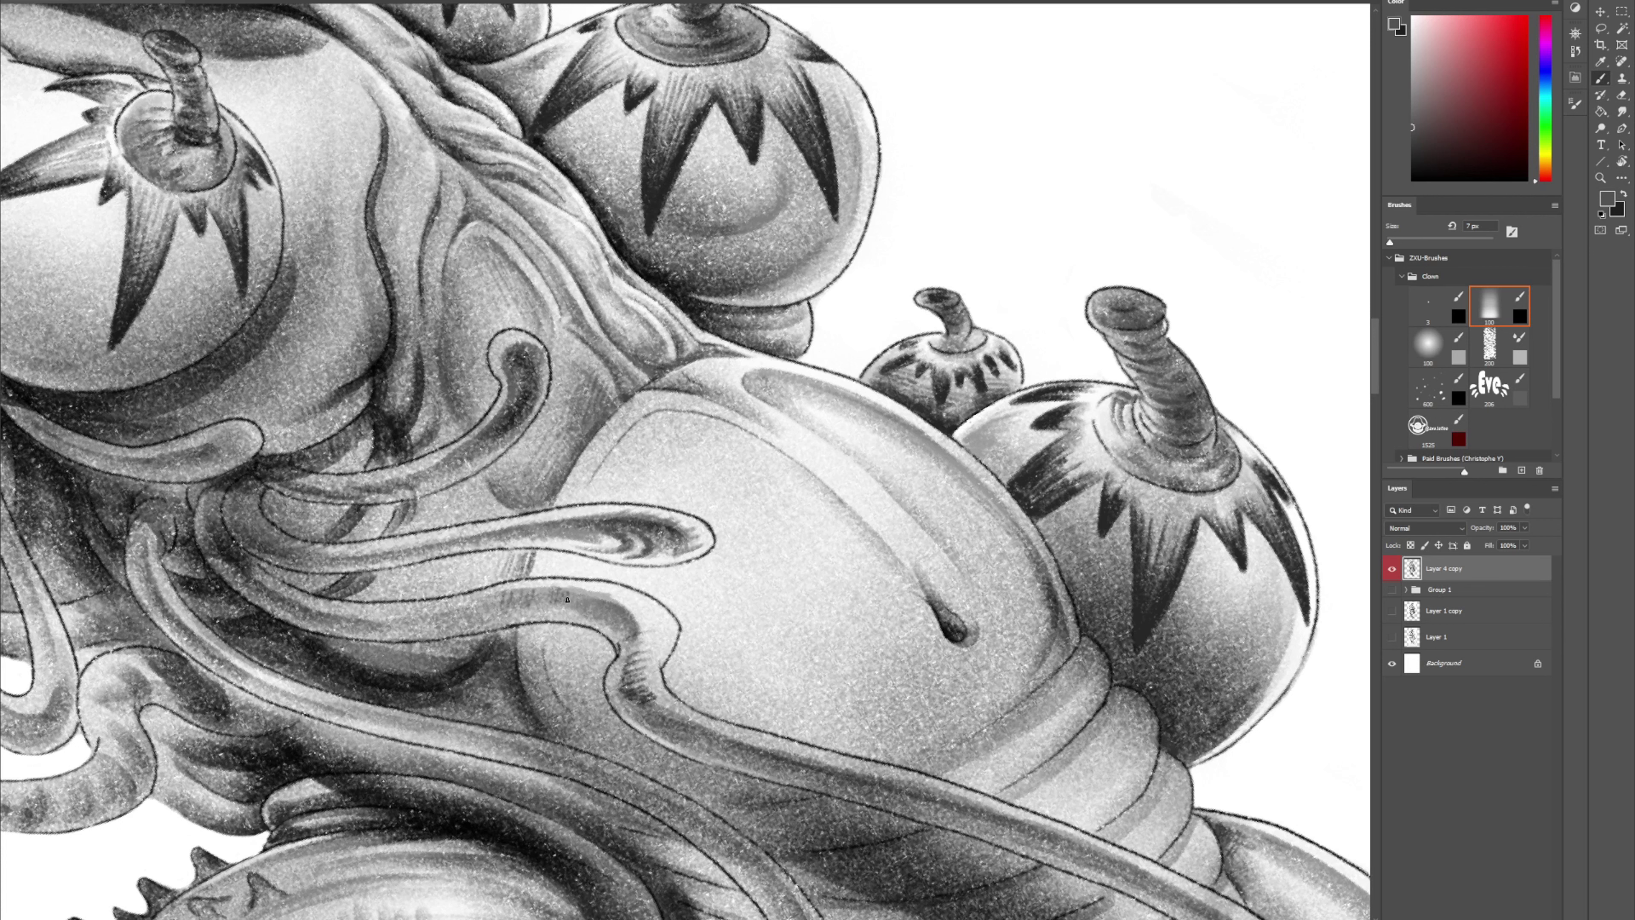
mouse_move(585, 593)
mouse_down()
mouse_move(605, 599)
mouse_move(599, 616)
mouse_move(615, 602)
mouse_move(644, 618)
mouse_up()
alt+click(622, 592)
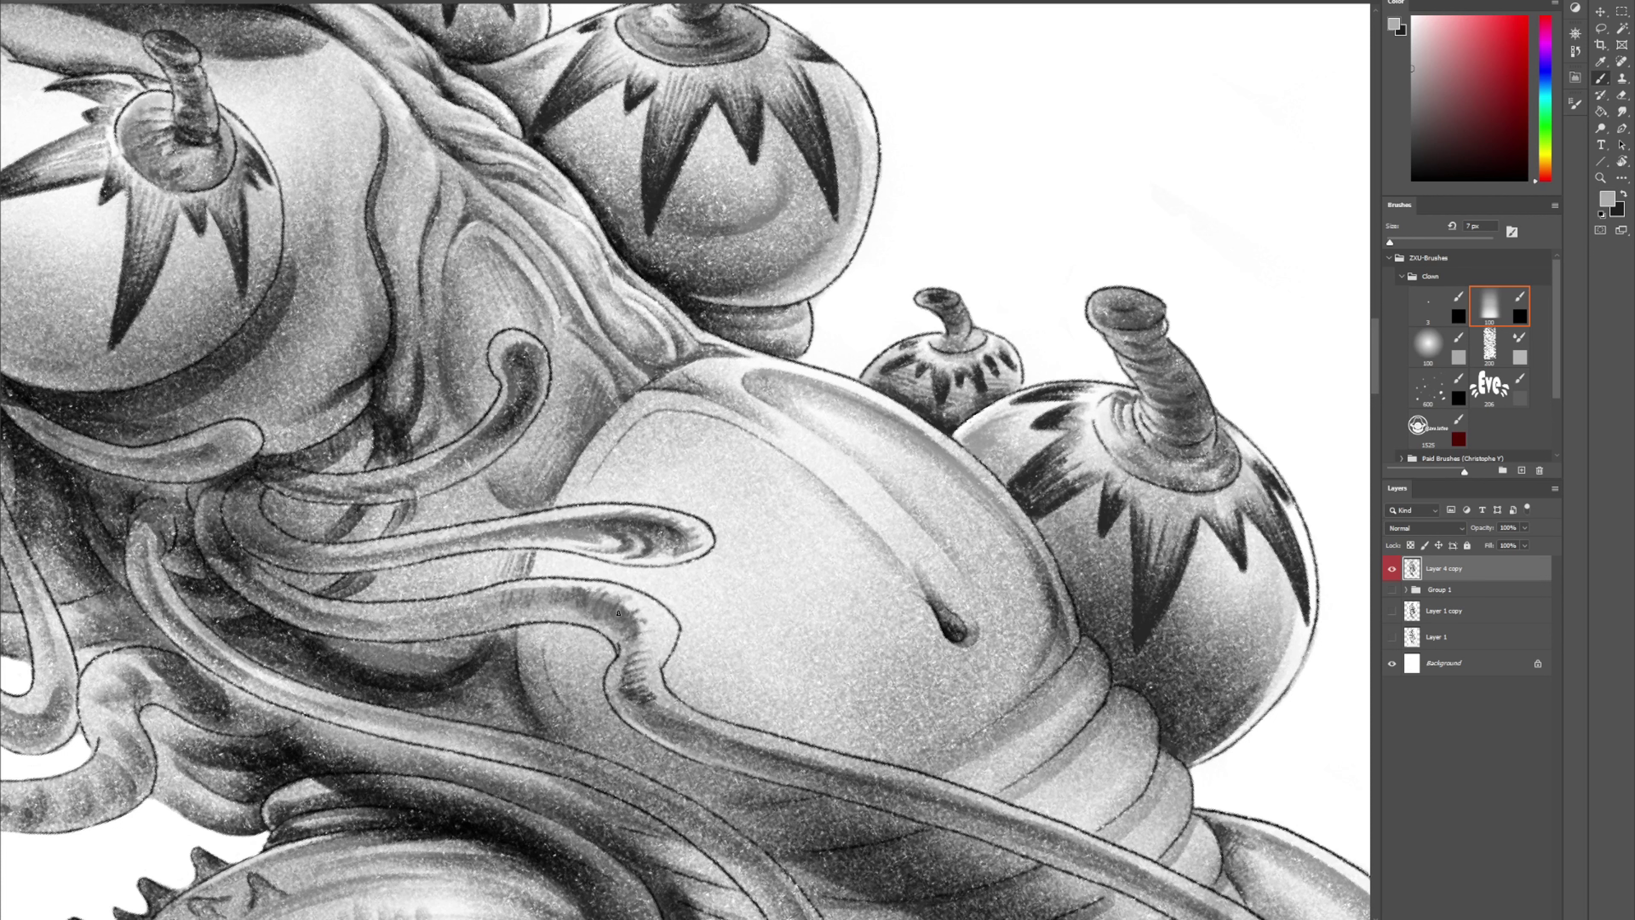
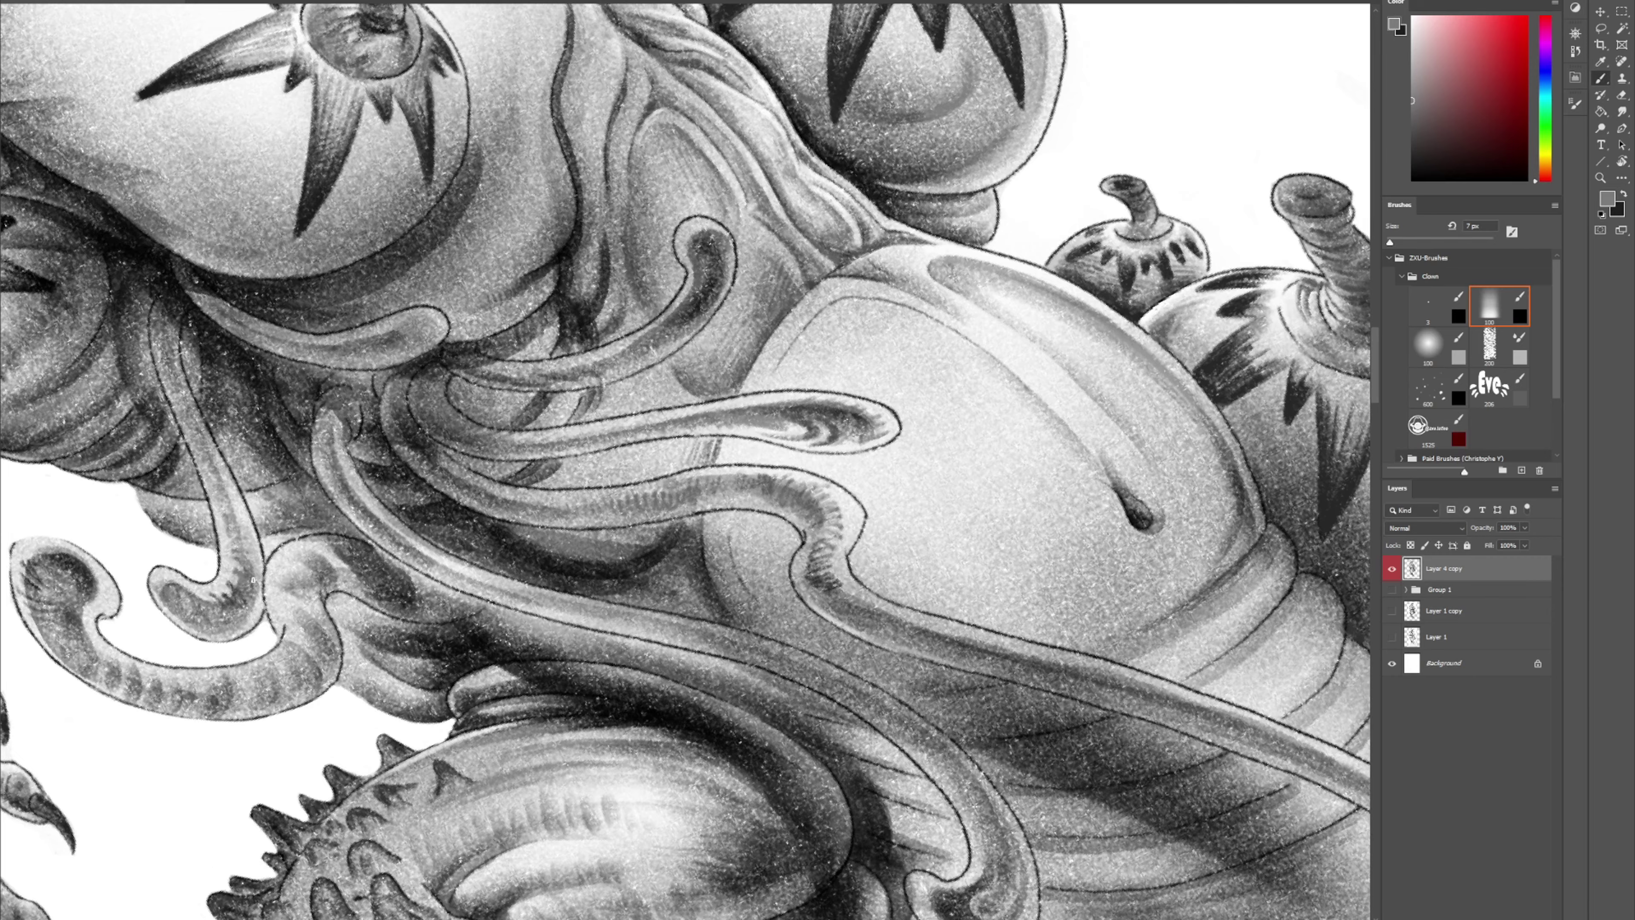
Rotate the canvas toward the gourd on the body's underside and shade its rounded side with dark gray
drag(143, 550, 337, 698)
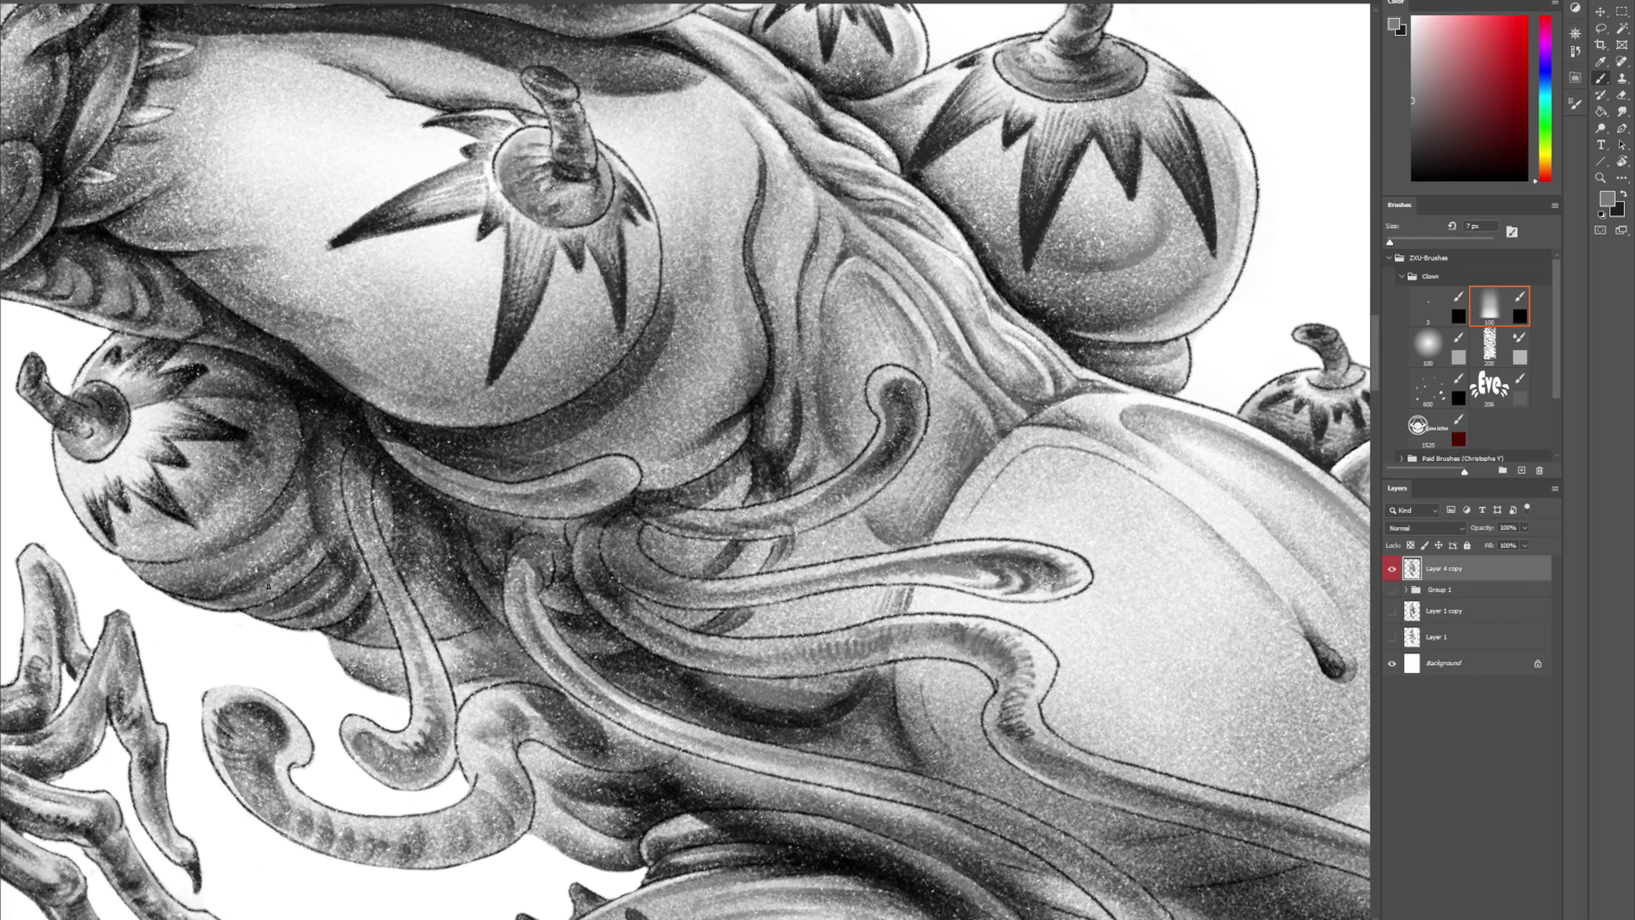
key(r)
drag(474, 354, 448, 412)
drag(358, 504, 510, 363)
key(b)
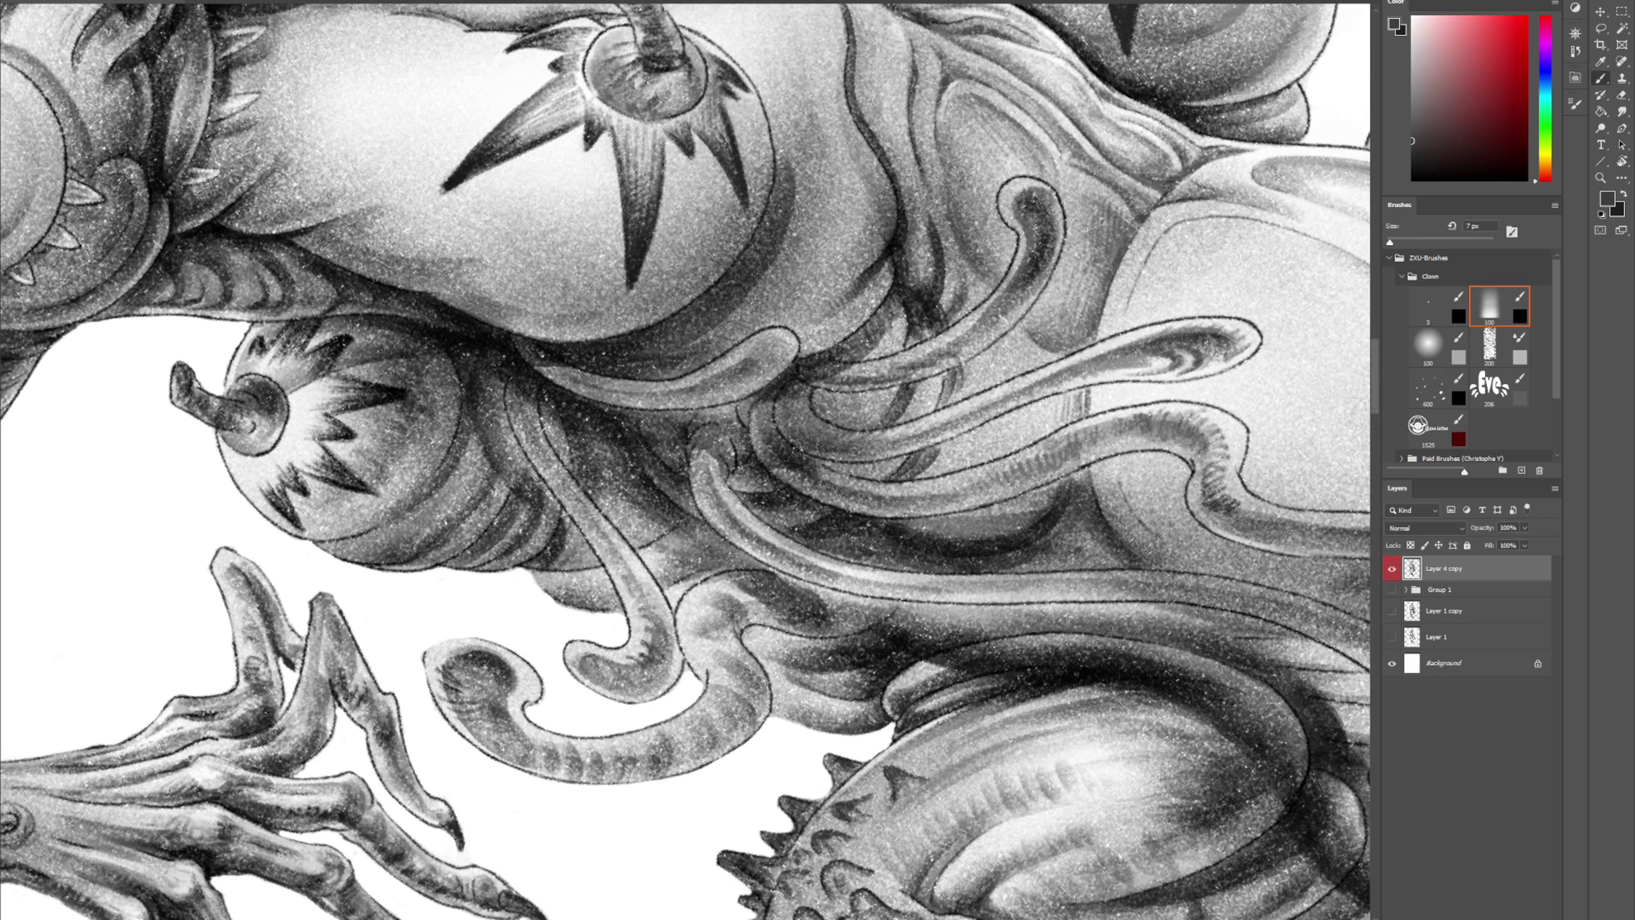
drag(254, 445, 268, 494)
Erase stray tone along the outer outline and inside the curve of the large curved tentacle
drag(181, 213, 293, 461)
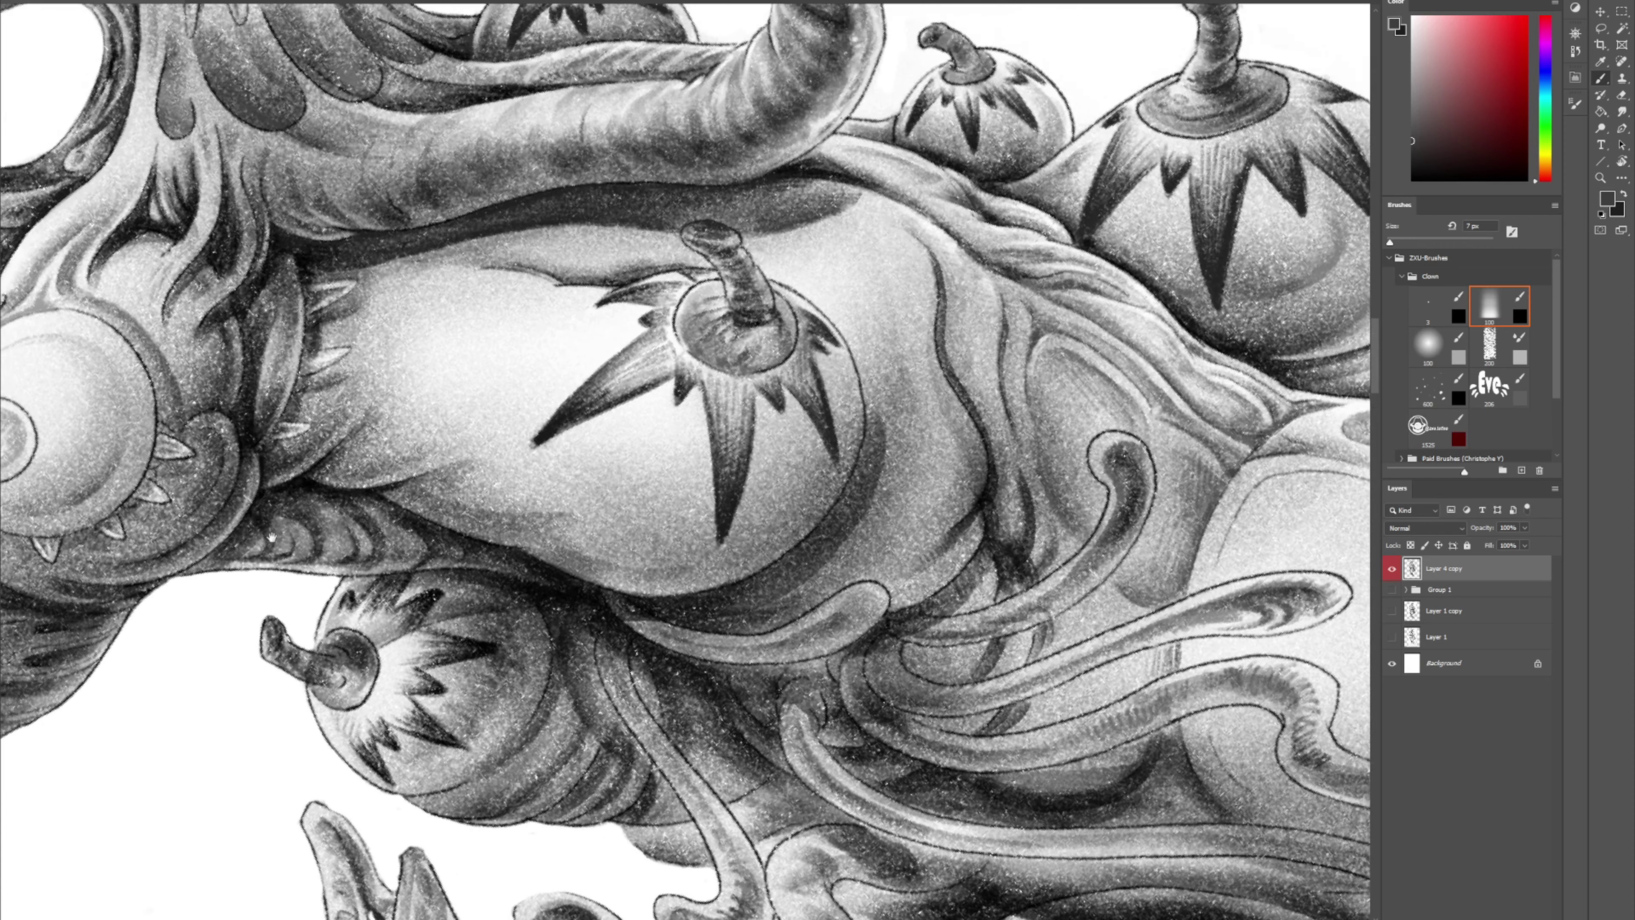
drag(812, 67, 441, 371)
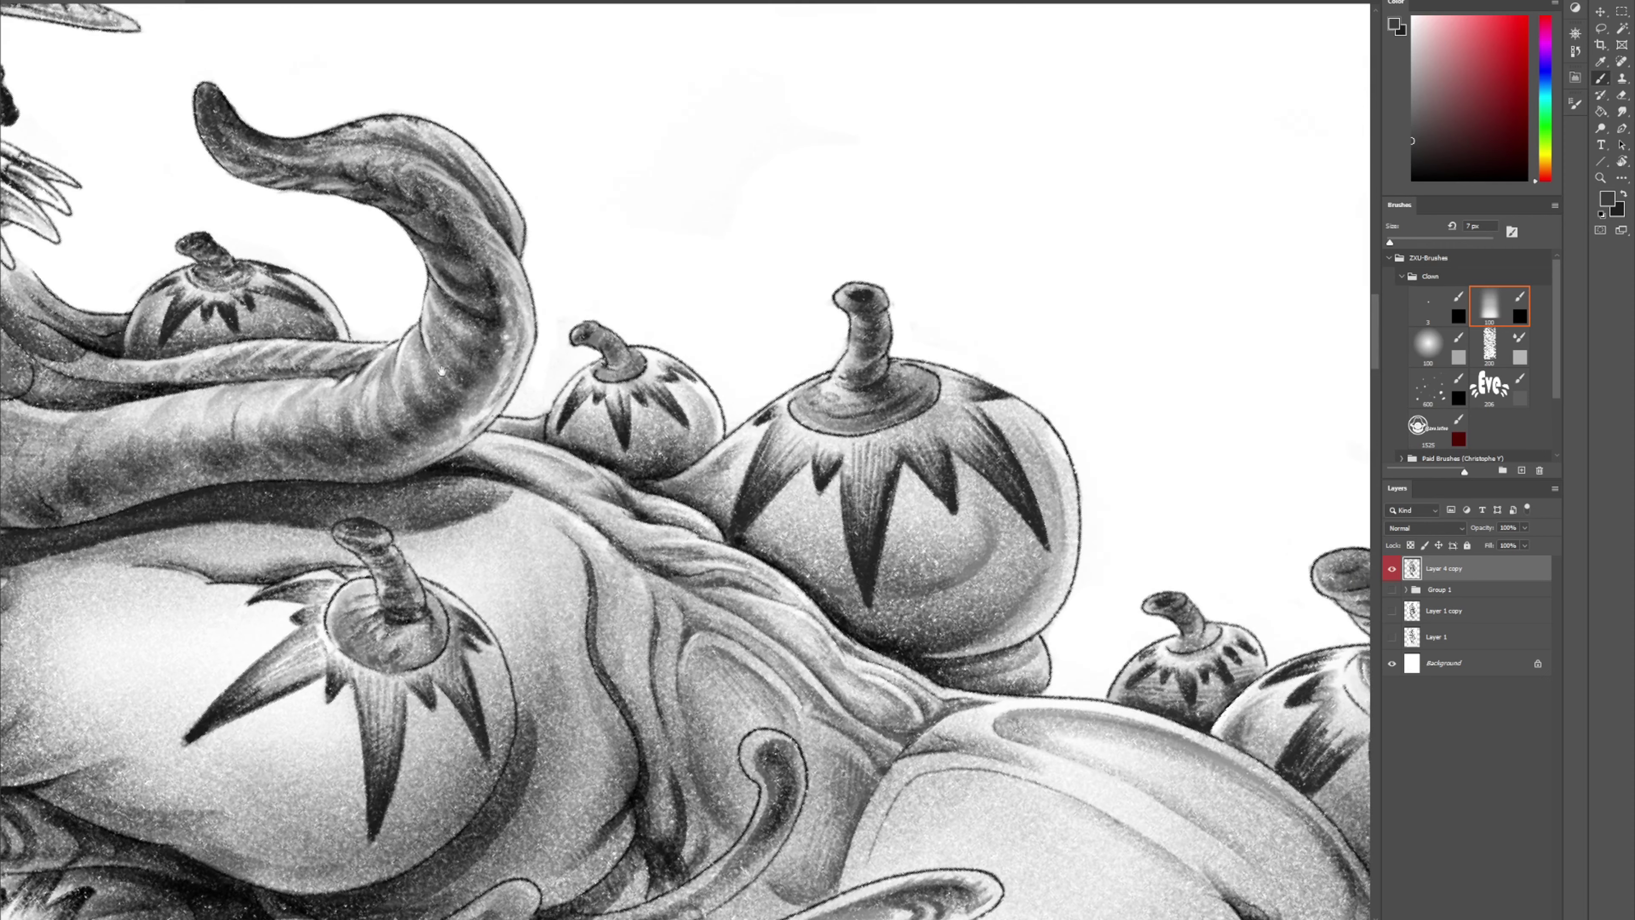
alt+click(376, 532)
scroll(905, 183, up, 3)
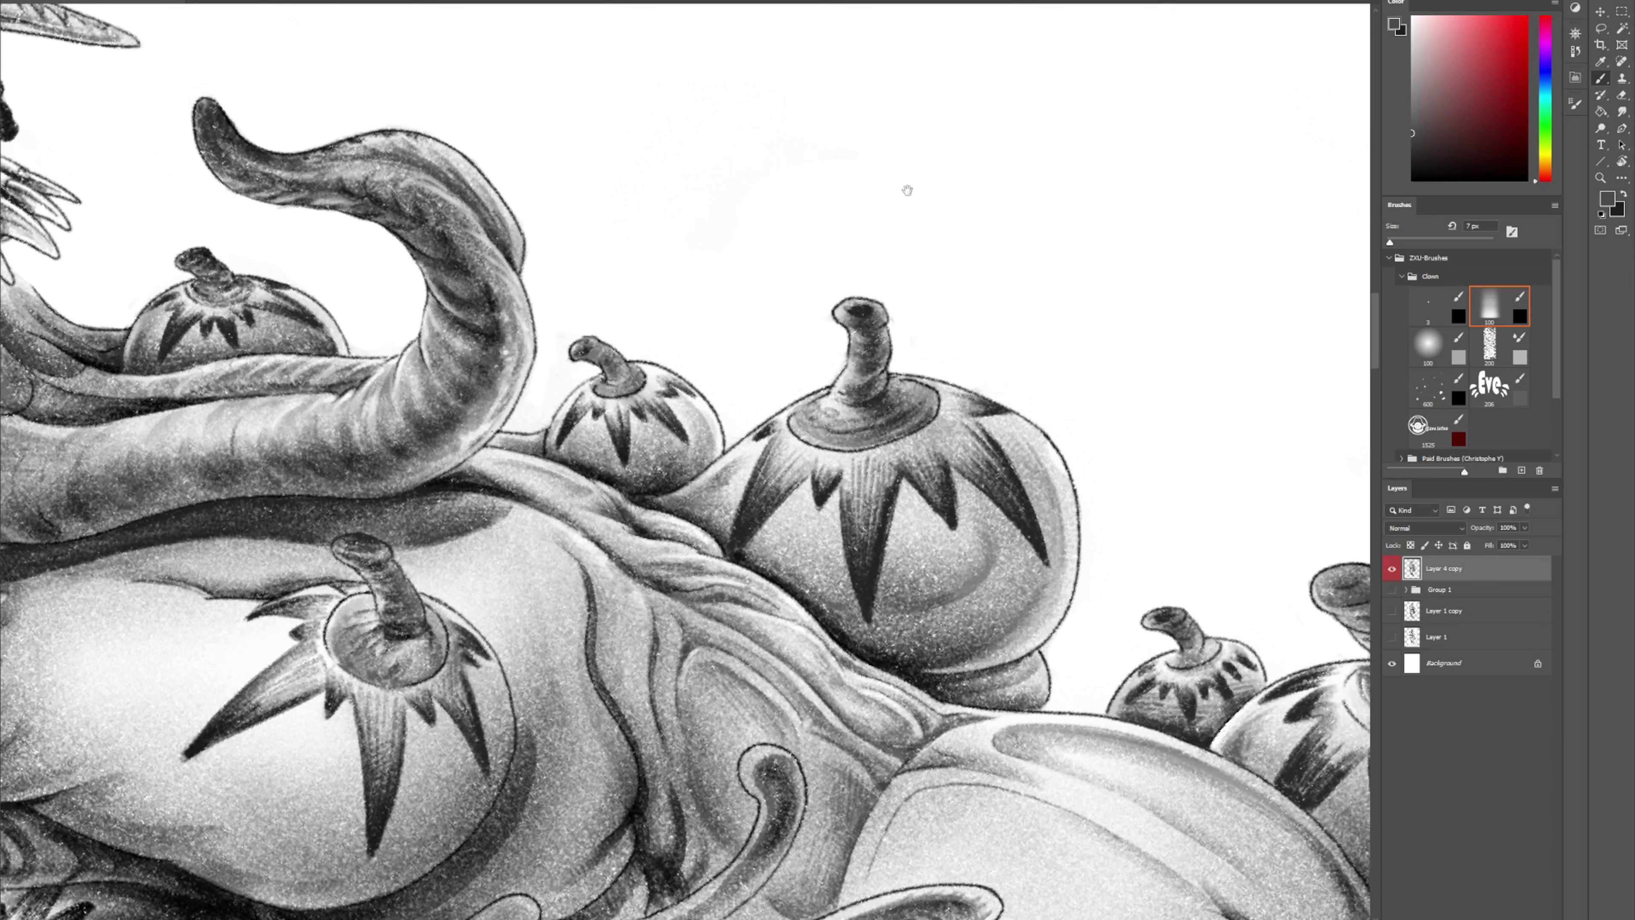
key(e)
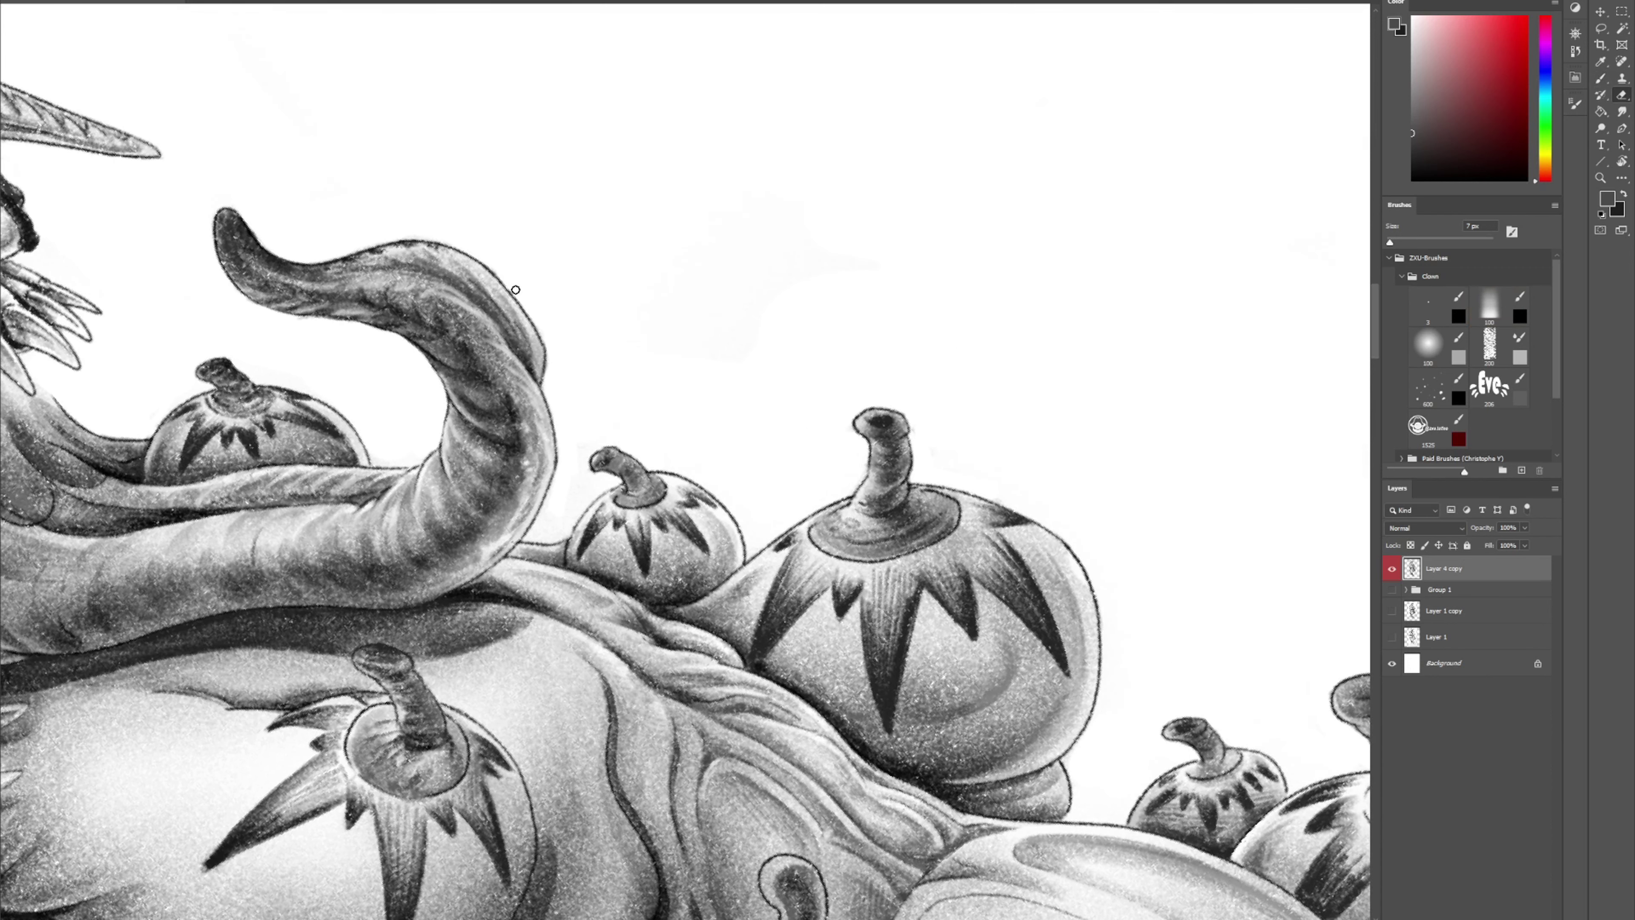
drag(520, 291, 551, 358)
key(r)
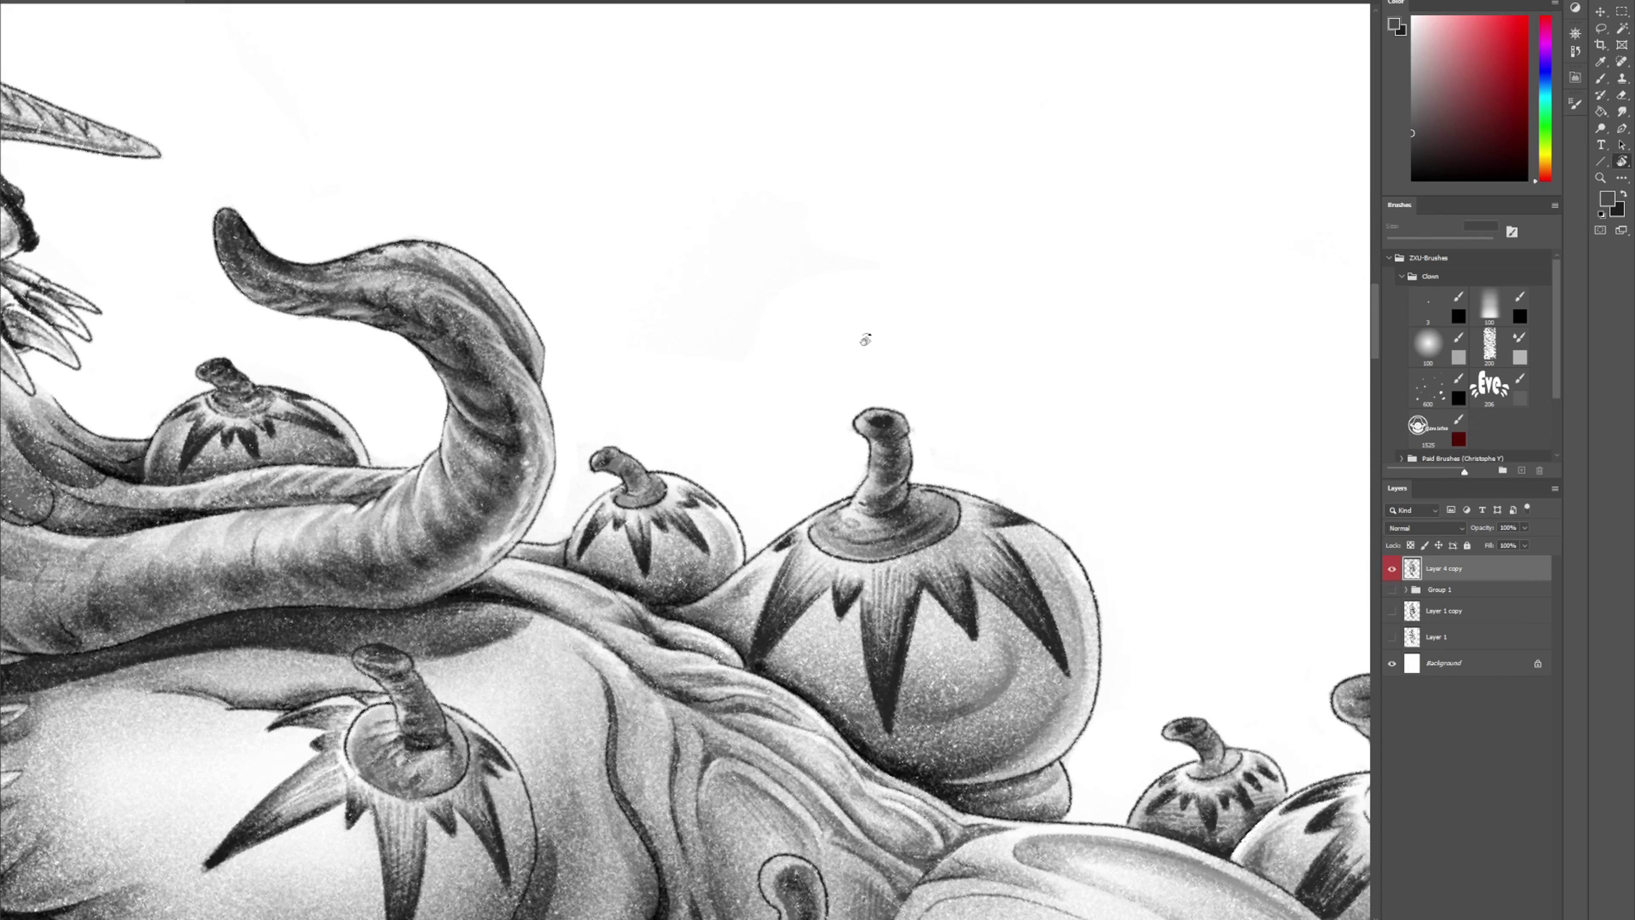
mouse_move(865, 336)
mouse_down()
mouse_move(632, 293)
mouse_move(665, 393)
mouse_move(691, 365)
mouse_up()
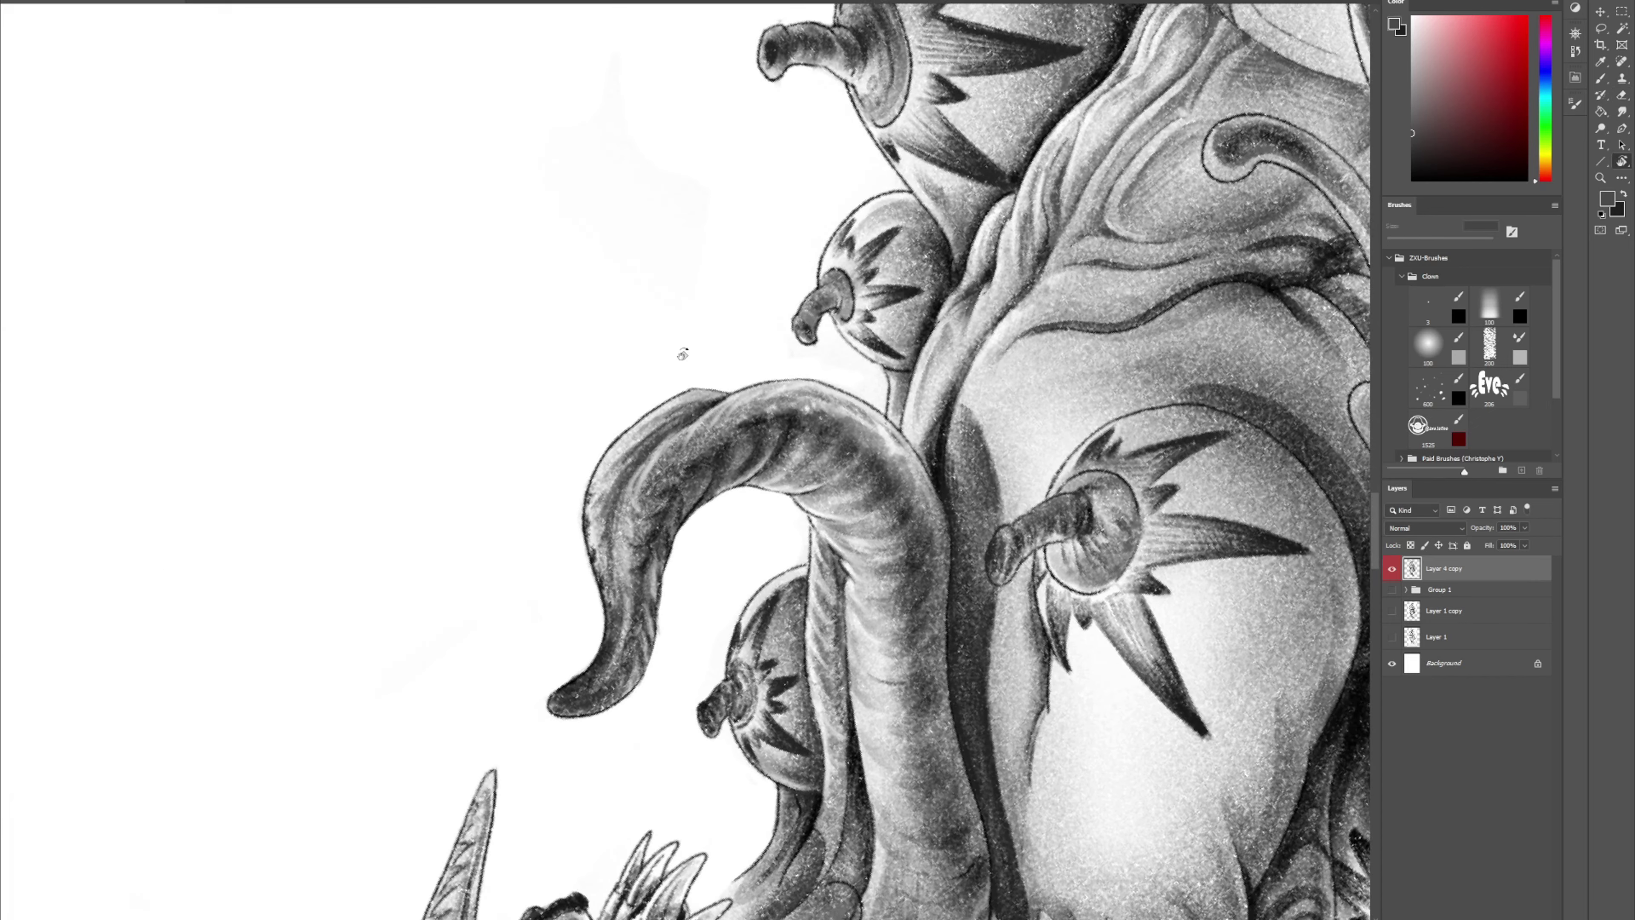
key(e)
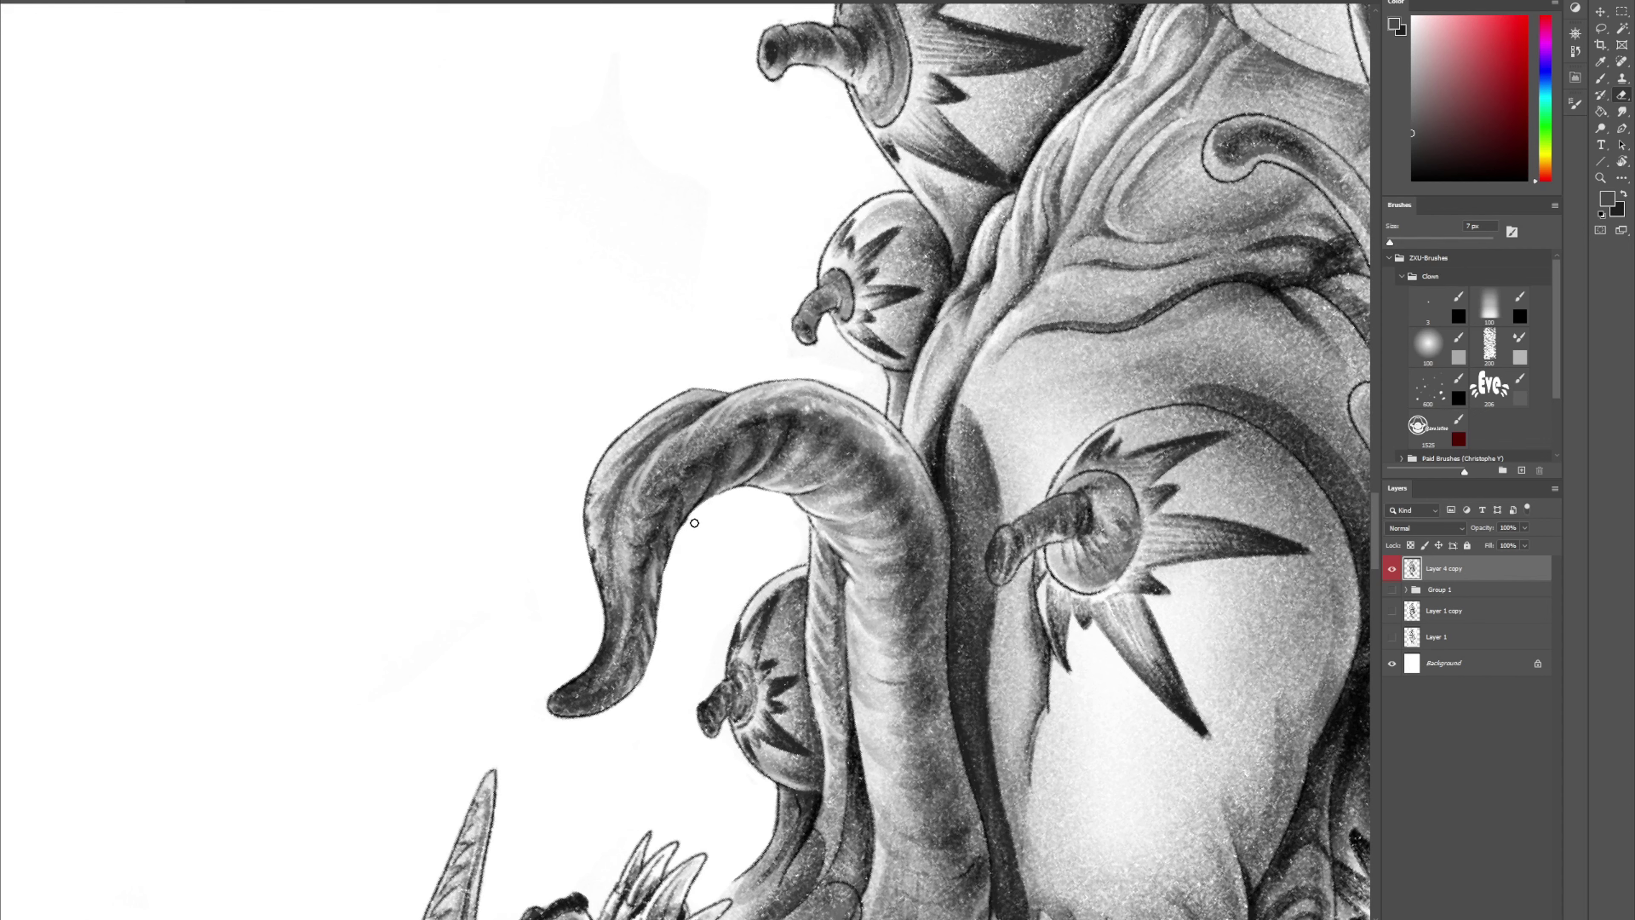
drag(727, 569, 698, 445)
key(b)
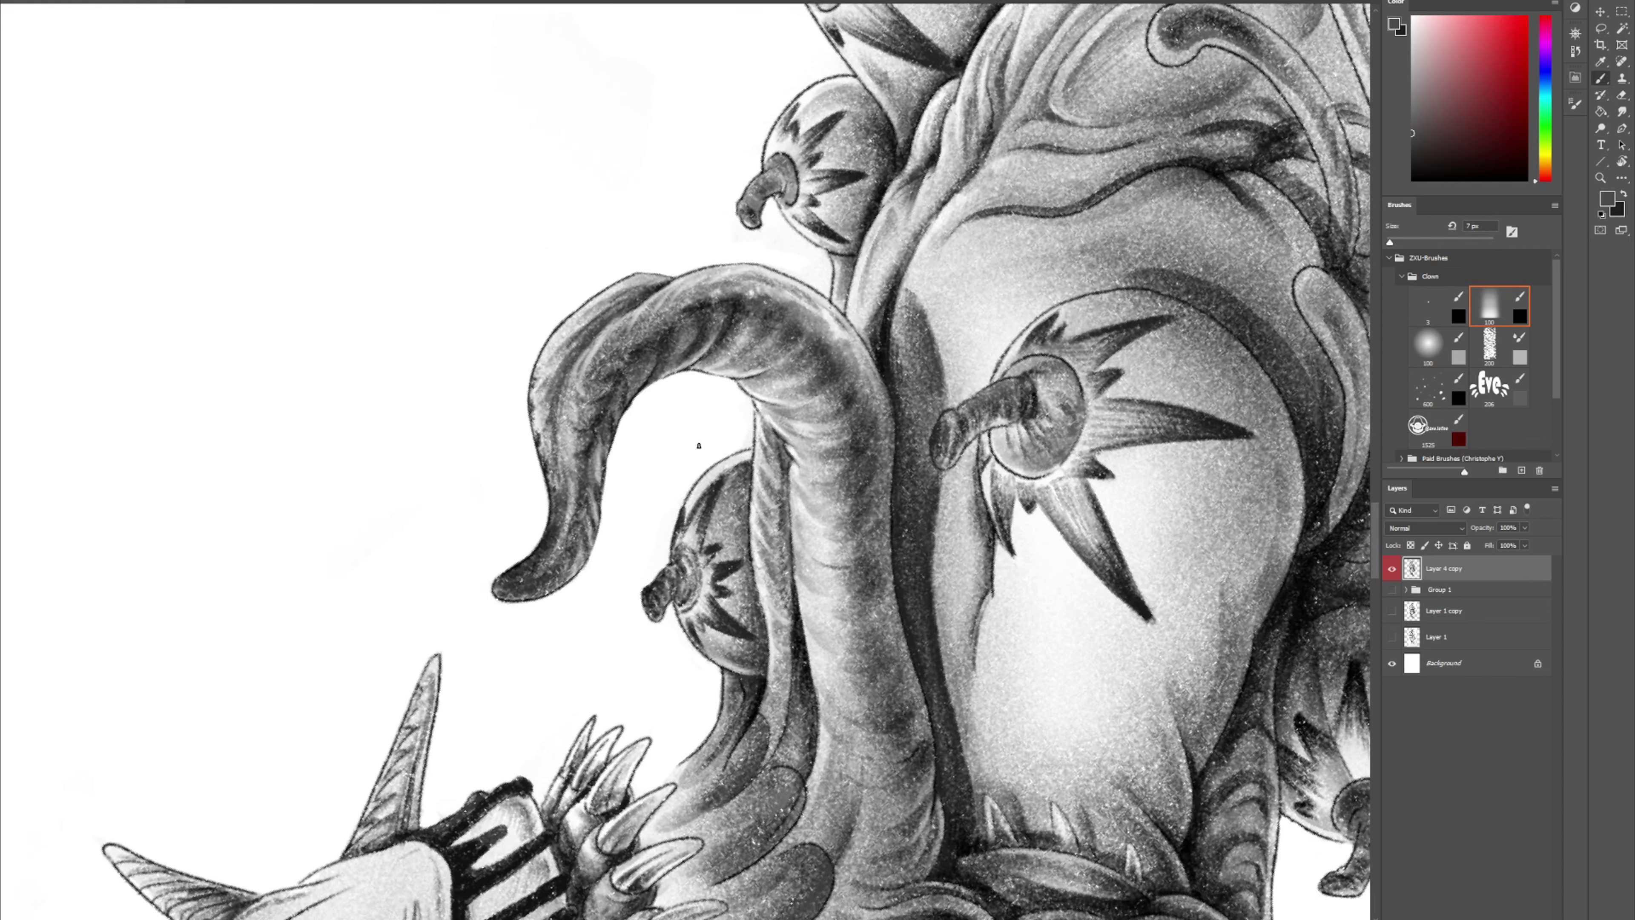
Sample near-black from the dark bars behind the head and darken the front ridge of the face, then sample the background white
scroll(698, 444, down, 5)
alt+click(534, 541)
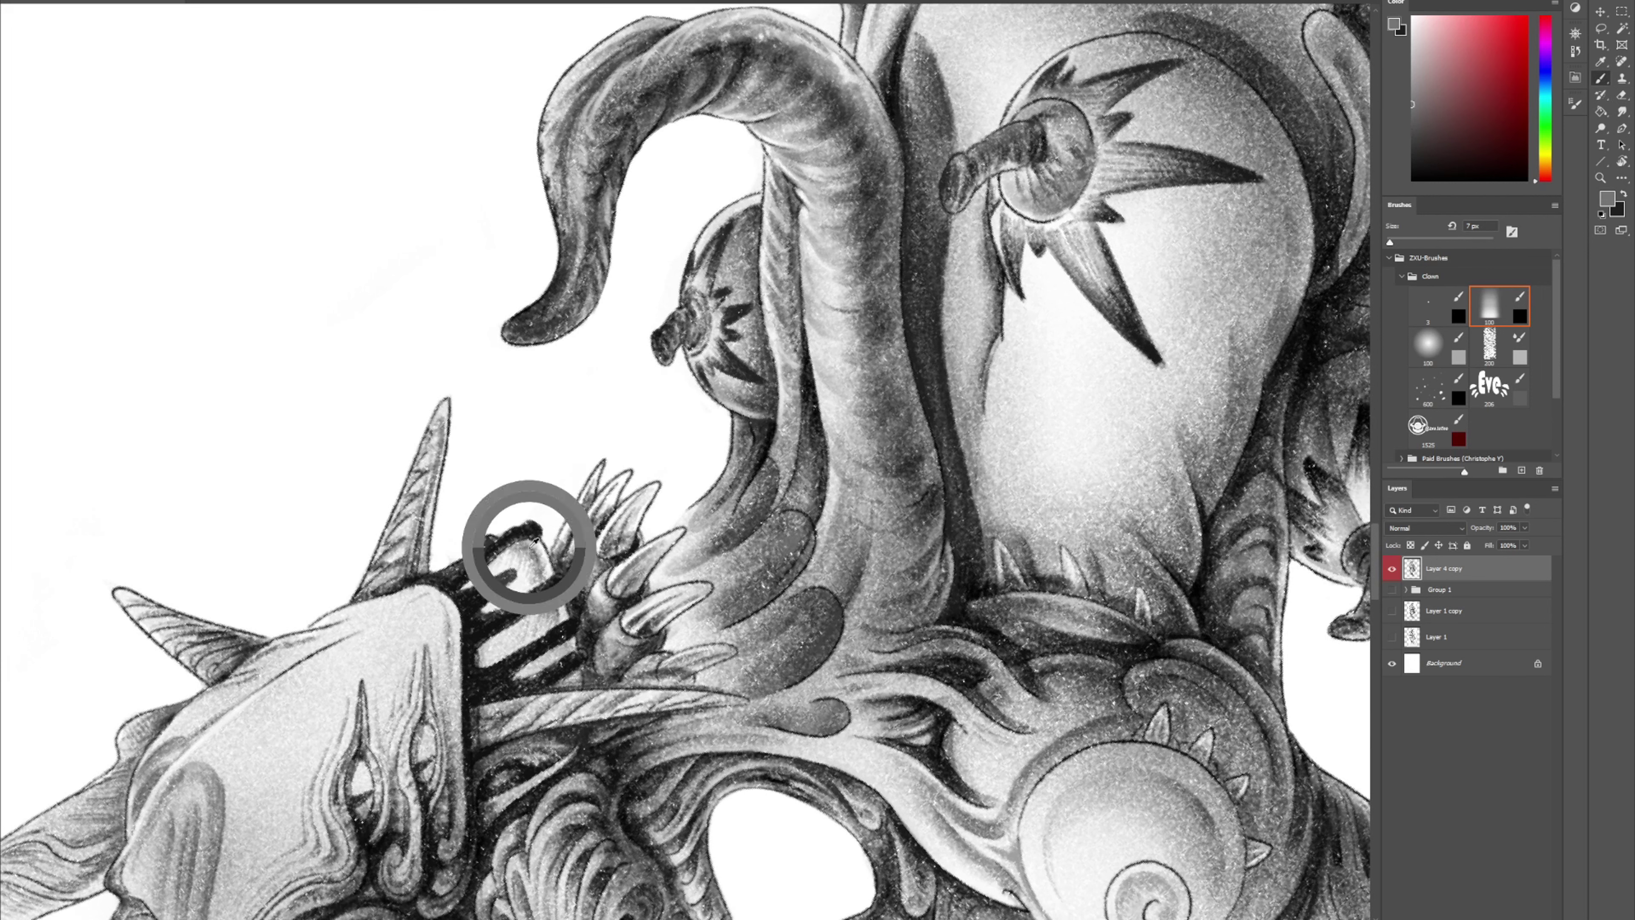
alt+click(489, 532)
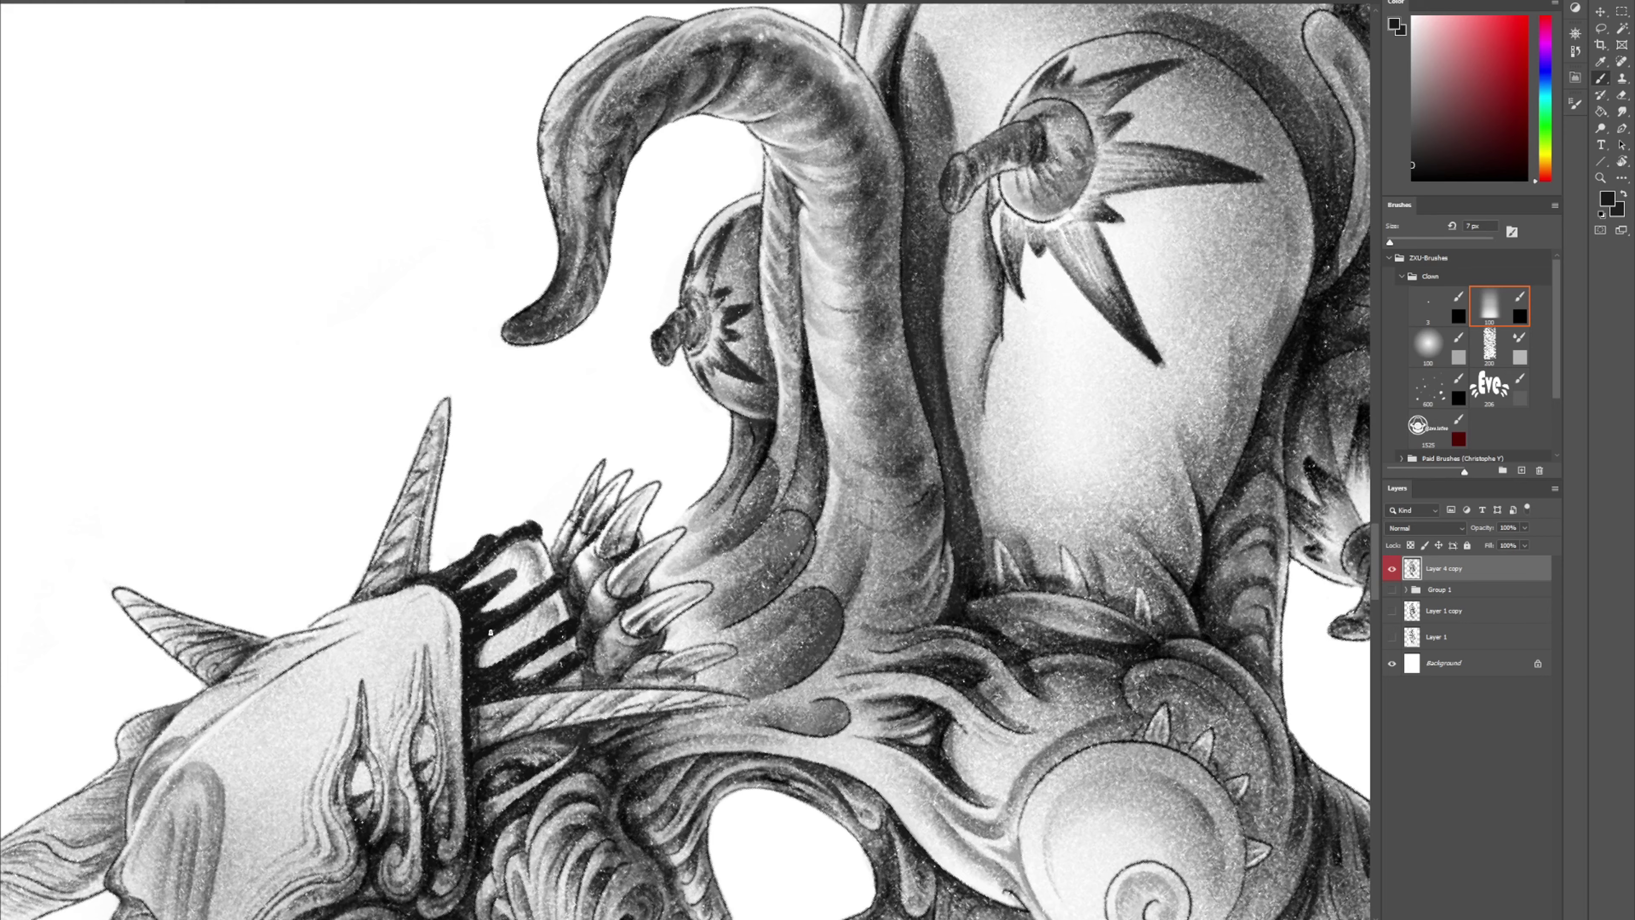
drag(392, 646, 515, 504)
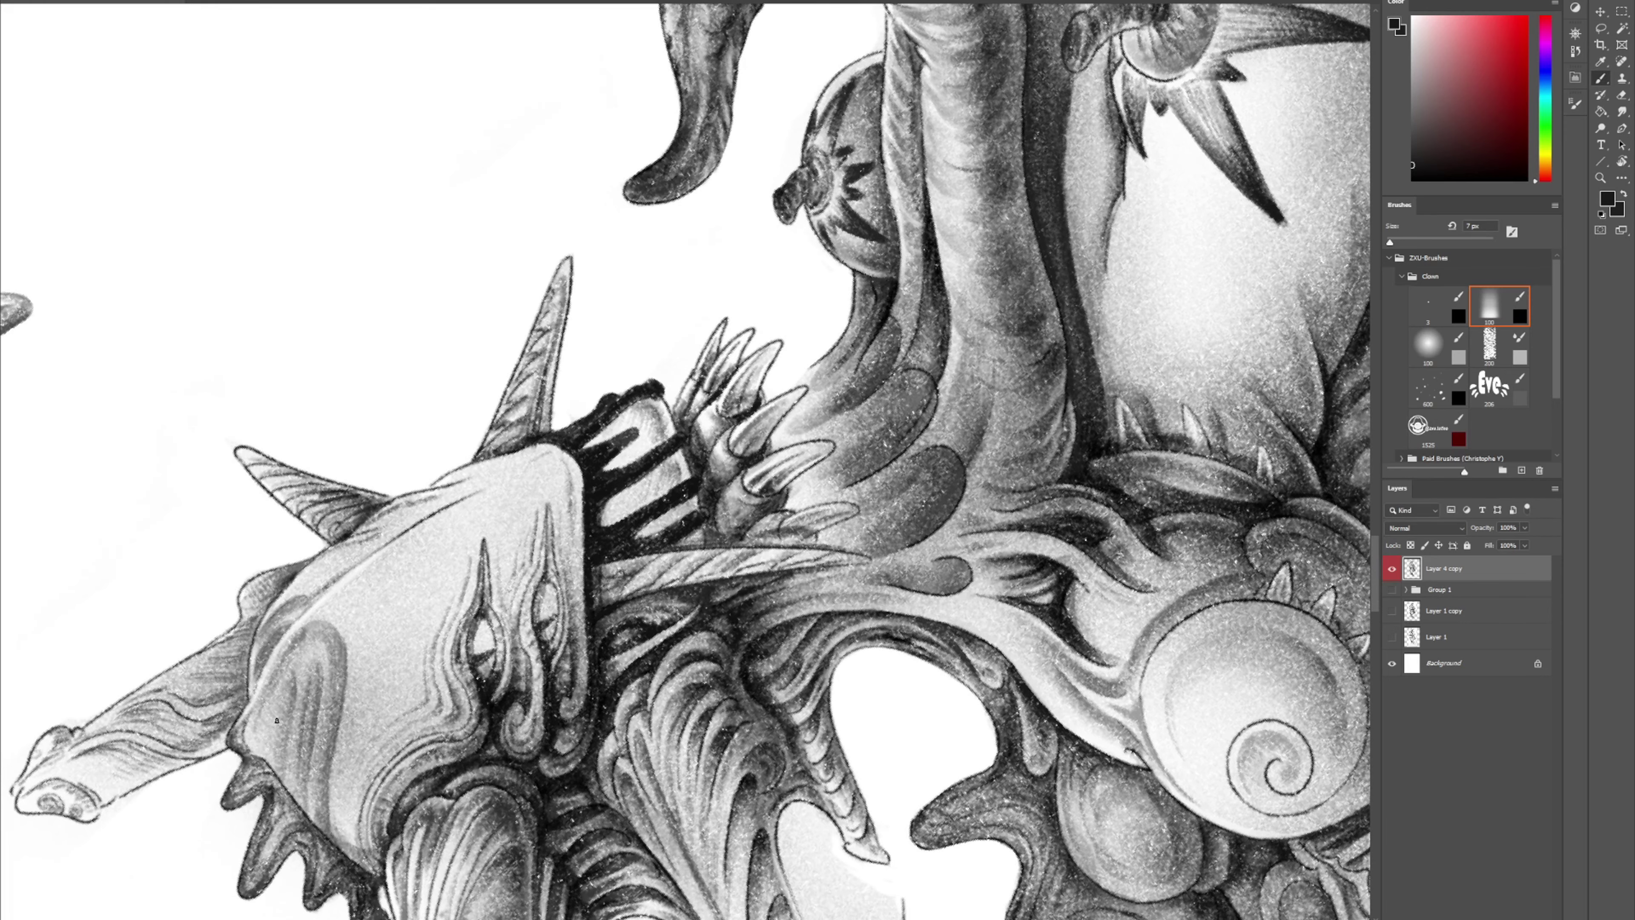
mouse_move(286, 665)
mouse_down()
mouse_move(284, 739)
mouse_move(285, 660)
mouse_move(300, 688)
mouse_move(372, 570)
mouse_move(308, 652)
mouse_move(293, 640)
mouse_move(307, 675)
mouse_move(308, 641)
mouse_move(323, 706)
mouse_move(308, 632)
mouse_move(316, 701)
mouse_move(318, 637)
mouse_move(332, 642)
mouse_move(300, 631)
mouse_move(333, 629)
mouse_move(344, 697)
mouse_move(309, 638)
mouse_move(323, 676)
mouse_move(321, 658)
mouse_move(295, 711)
mouse_move(271, 706)
mouse_move(290, 650)
mouse_move(264, 719)
mouse_move(273, 674)
mouse_move(239, 730)
mouse_move(245, 748)
mouse_move(261, 694)
mouse_move(231, 739)
mouse_move(250, 764)
mouse_move(228, 795)
mouse_move(251, 755)
mouse_move(262, 763)
mouse_move(244, 724)
mouse_move(238, 743)
mouse_move(277, 664)
mouse_move(234, 742)
mouse_up()
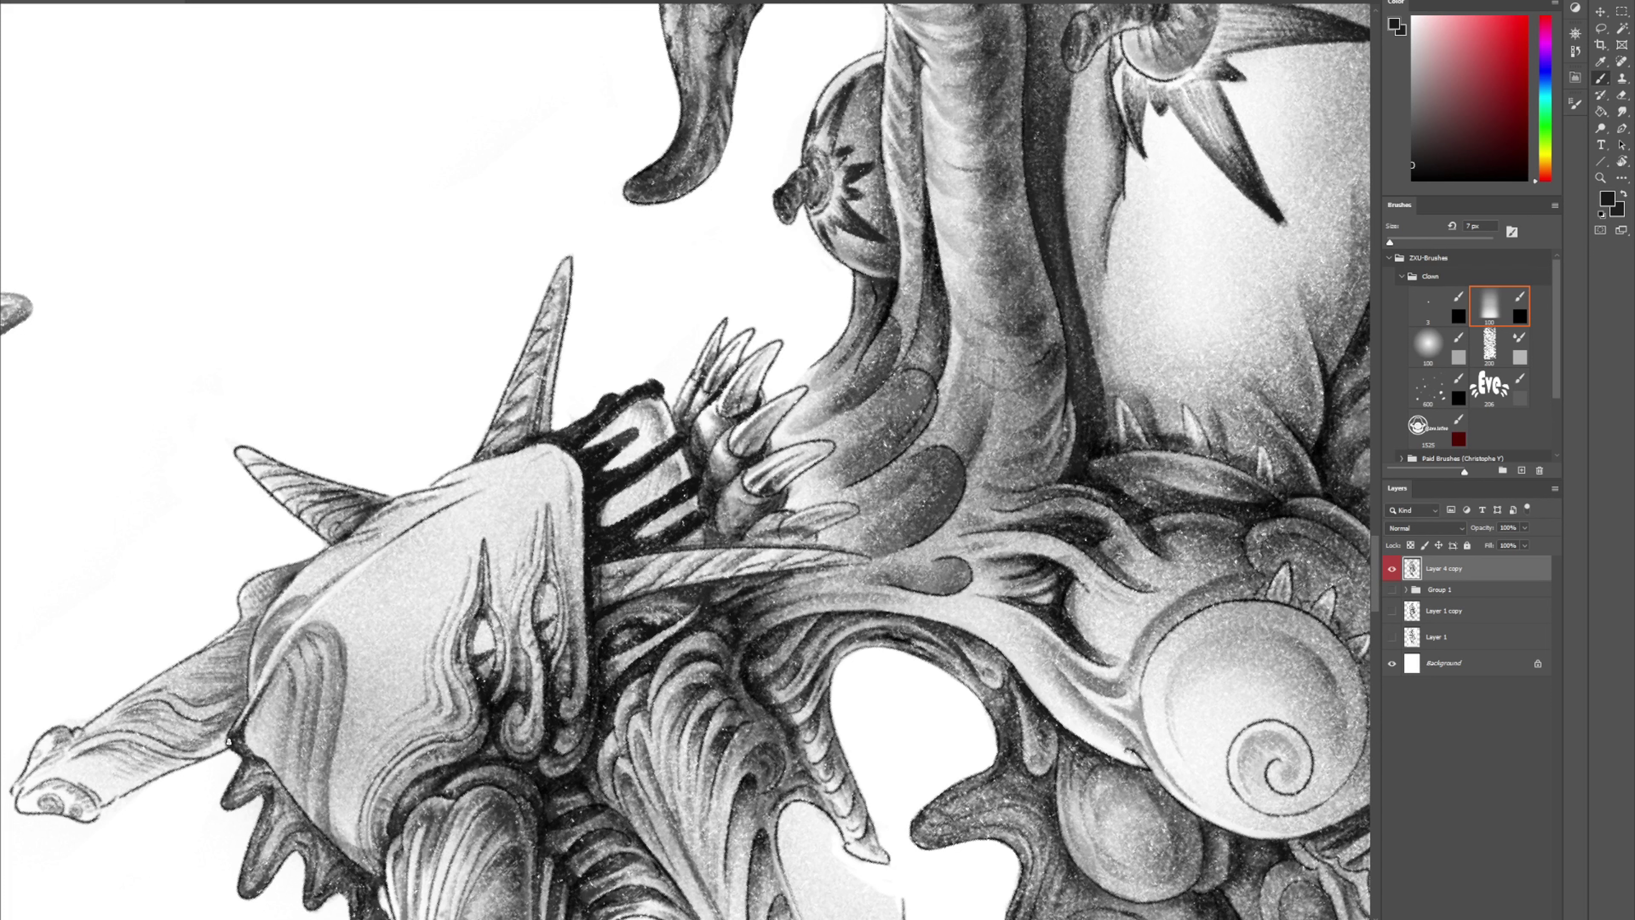
drag(272, 680, 301, 628)
alt+click(285, 538)
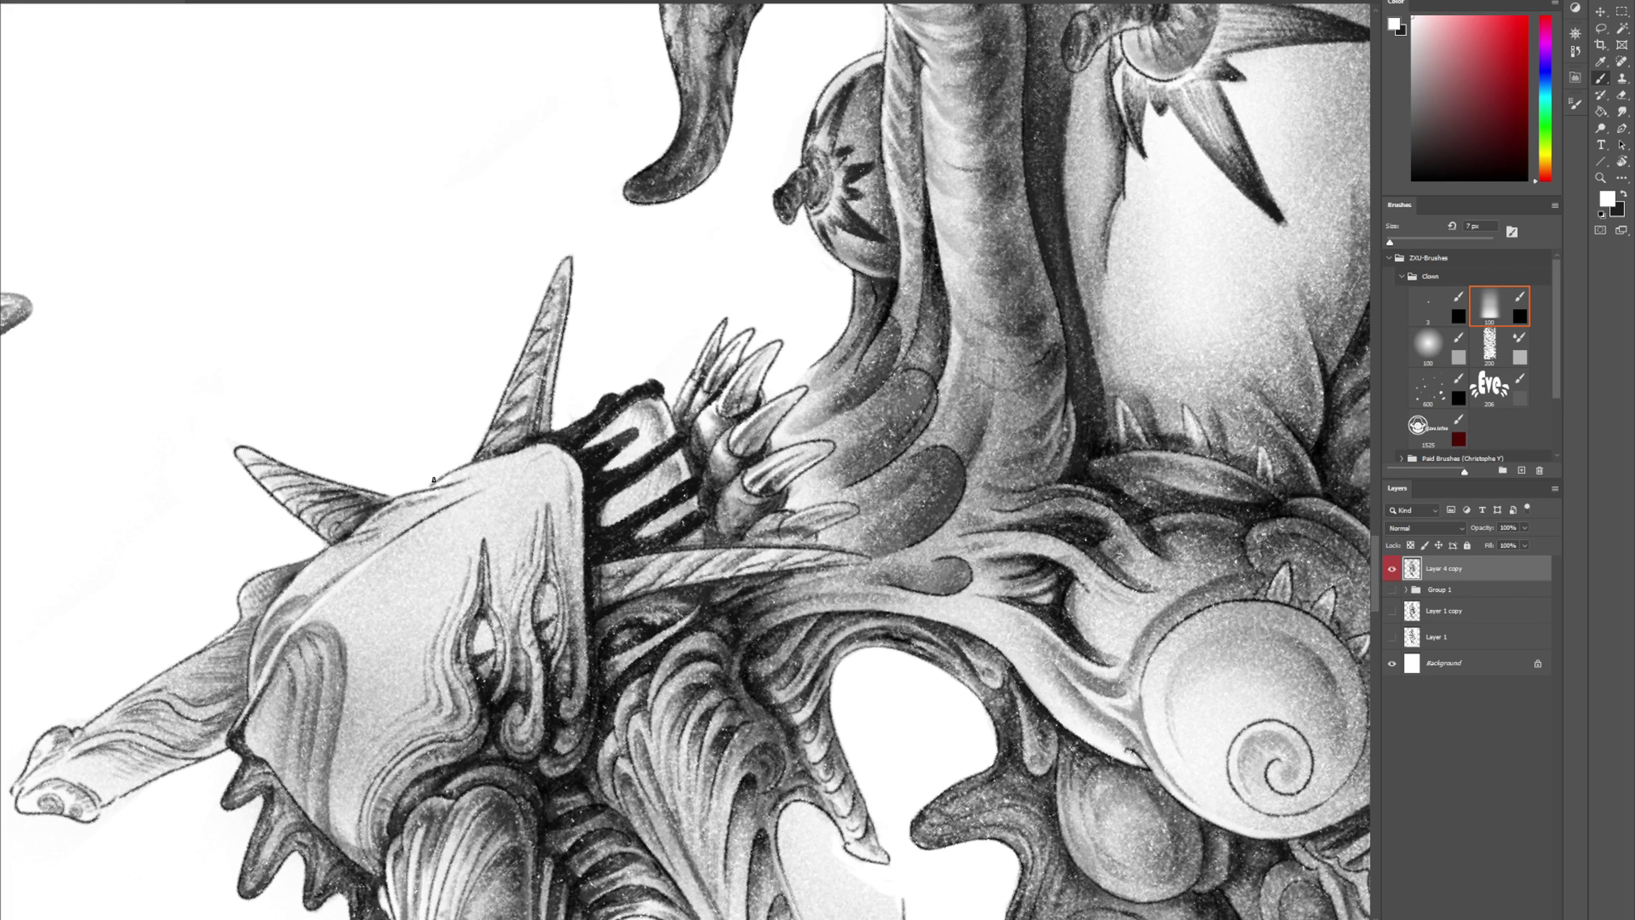
Sample near-black from the dark area behind the head and darken the tip of the large curved tentacle
mouse_move(649, 230)
mouse_down()
mouse_move(561, 445)
mouse_move(603, 345)
mouse_up()
alt+click(444, 775)
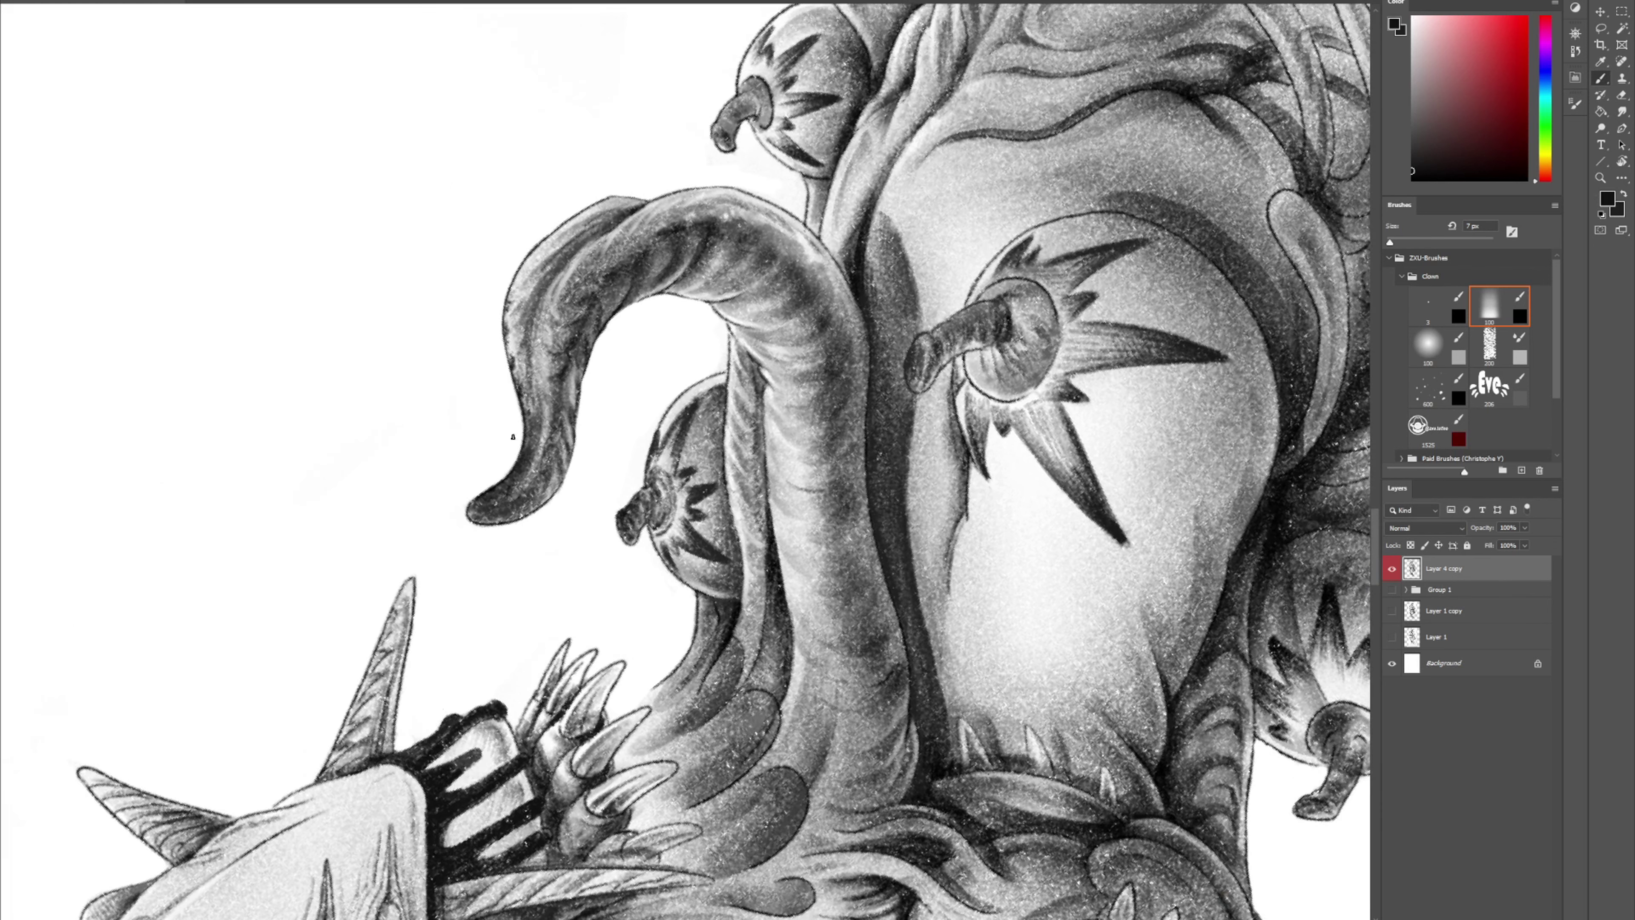
mouse_move(519, 507)
mouse_down()
mouse_move(514, 487)
mouse_move(471, 519)
mouse_up()
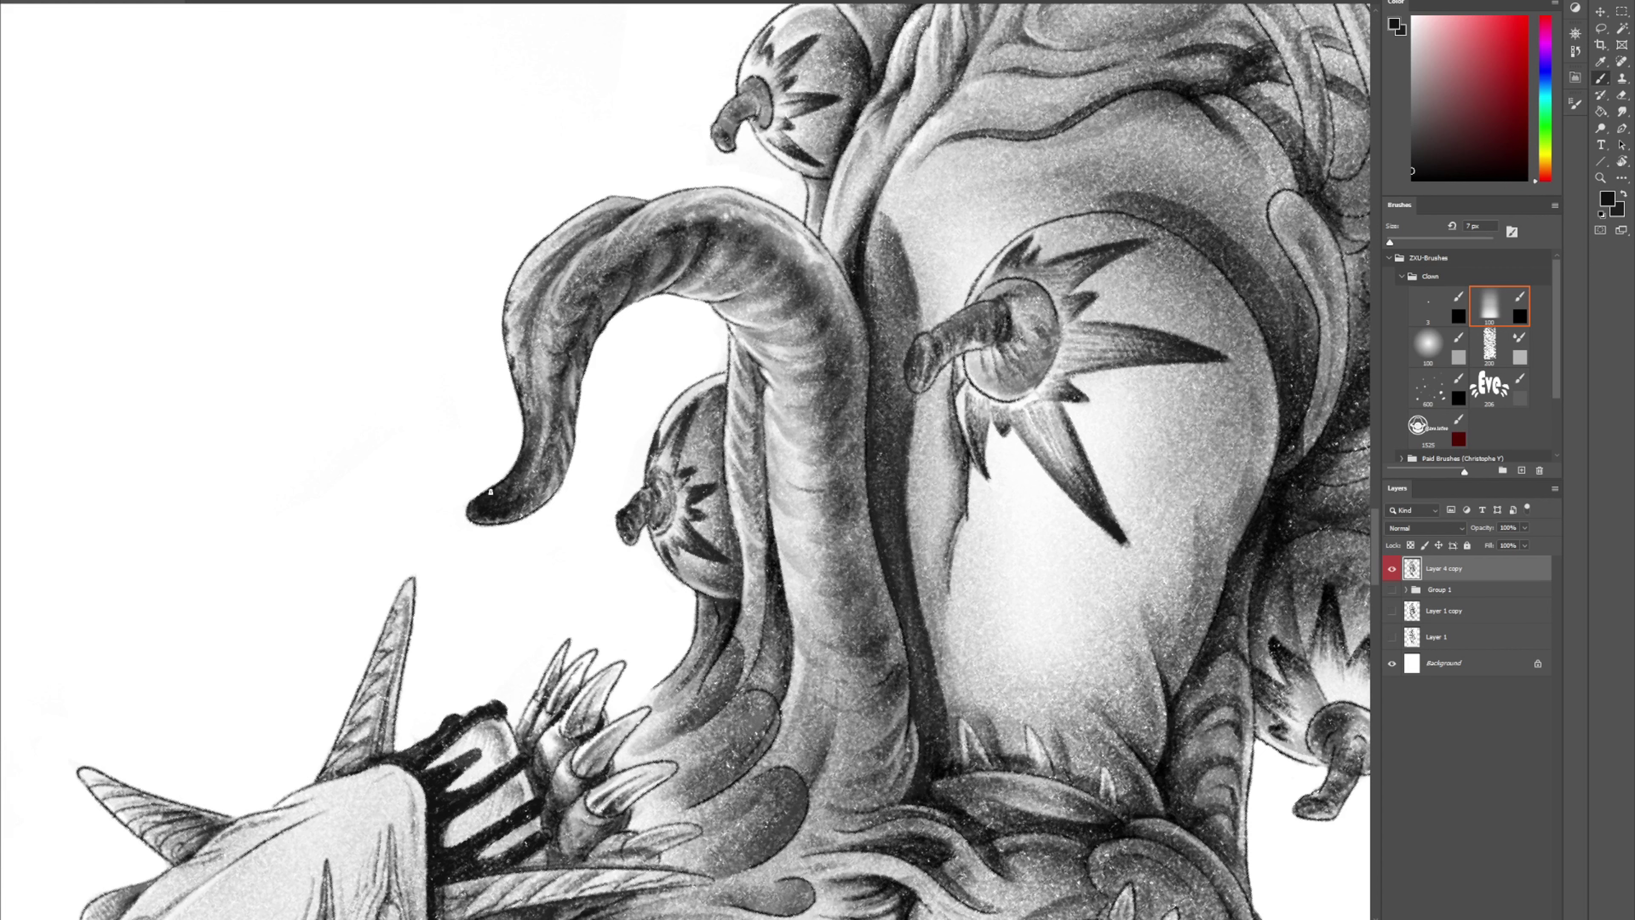
Darken the tip of the large curved tentacle and the creases of the ropy folds beside the small gourd above it
mouse_move(539, 465)
mouse_down()
mouse_move(534, 491)
mouse_move(542, 473)
mouse_move(506, 468)
mouse_up()
drag(909, 174, 659, 489)
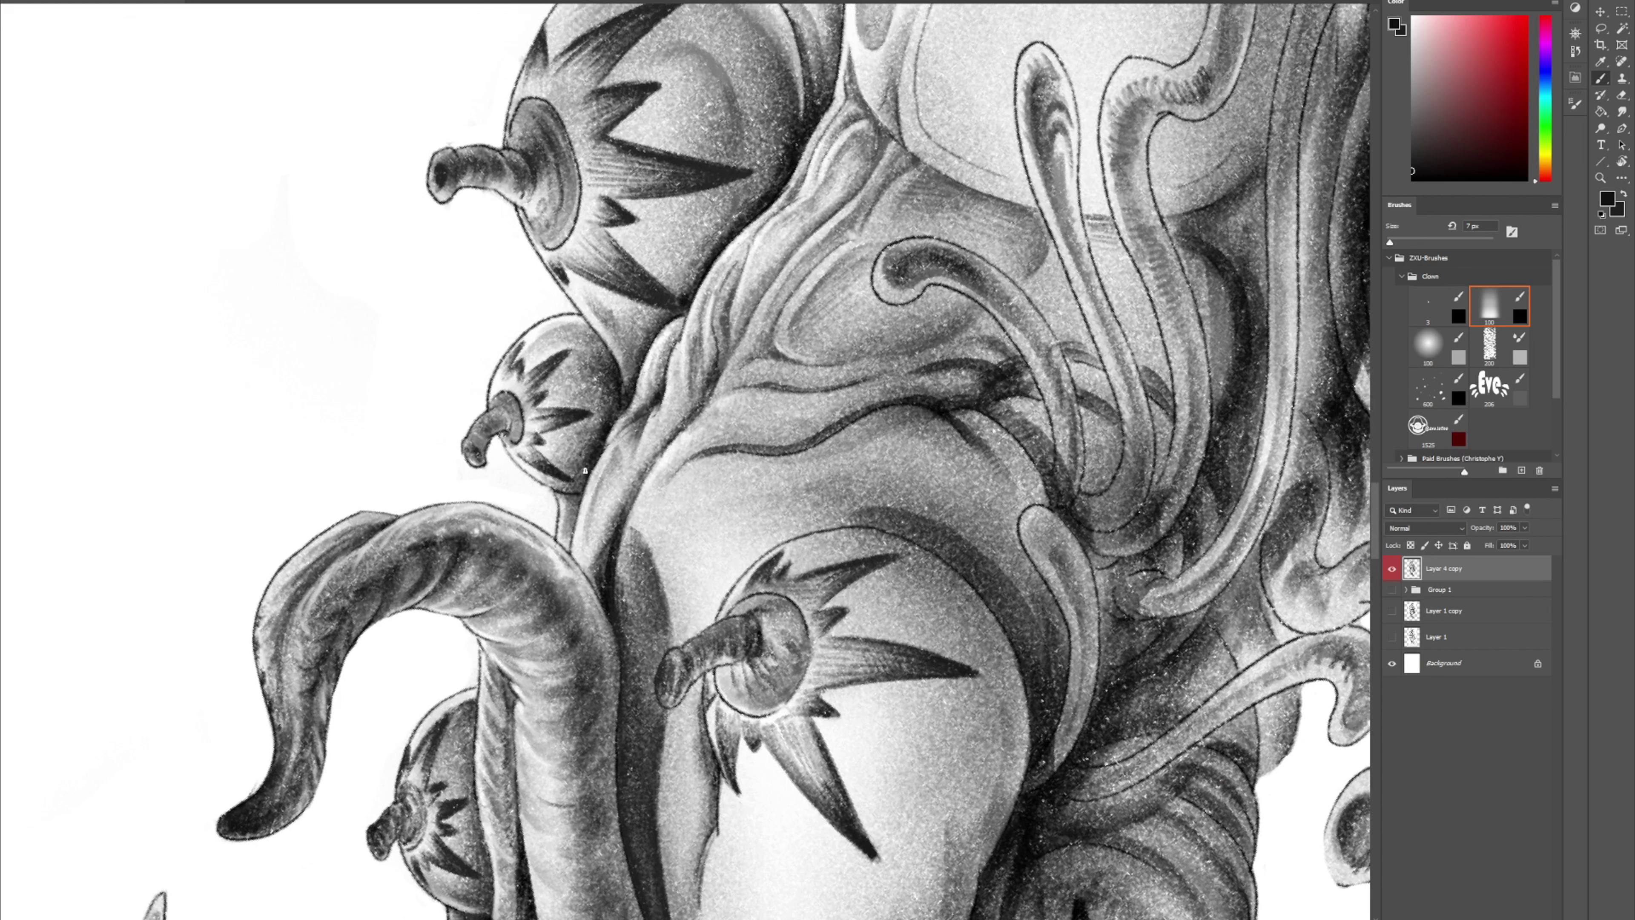
drag(741, 212, 697, 288)
mouse_move(590, 405)
mouse_down()
mouse_move(642, 372)
mouse_move(622, 457)
mouse_move(663, 440)
mouse_move(650, 501)
mouse_up()
mouse_move(691, 384)
mouse_down()
mouse_move(681, 420)
mouse_move(699, 425)
mouse_up()
drag(748, 337, 638, 576)
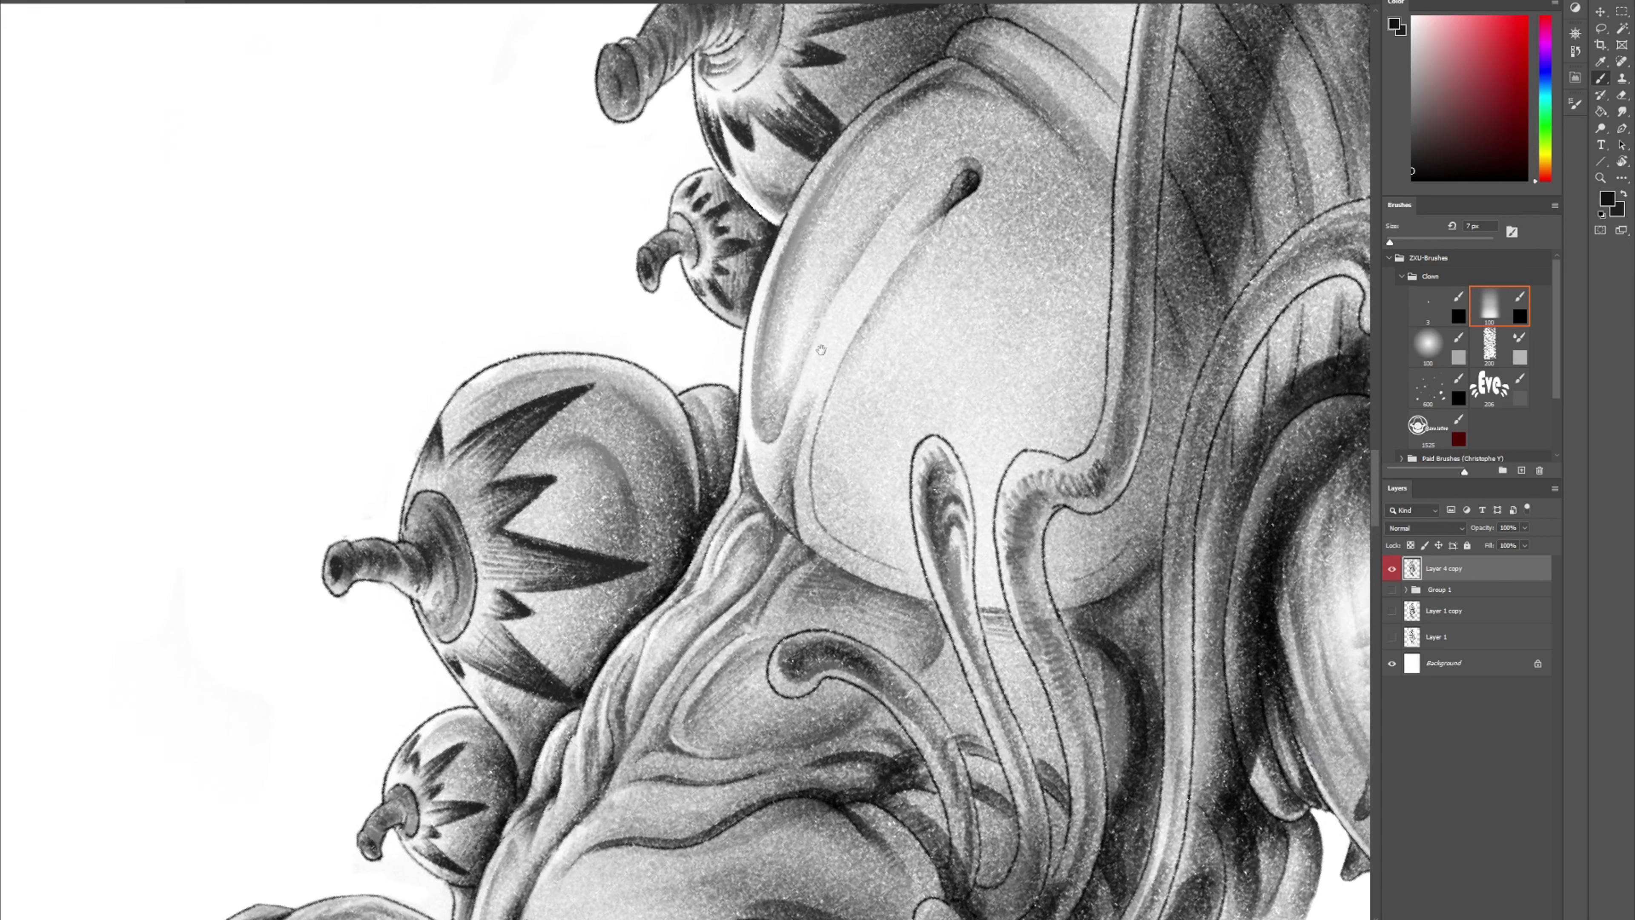
Shade the small bulge behind the middle gourd, then darken the lower spikes and hatch the rounded side of the upper gourd
mouse_move(723, 418)
mouse_down()
mouse_move(712, 494)
mouse_move(734, 434)
mouse_up()
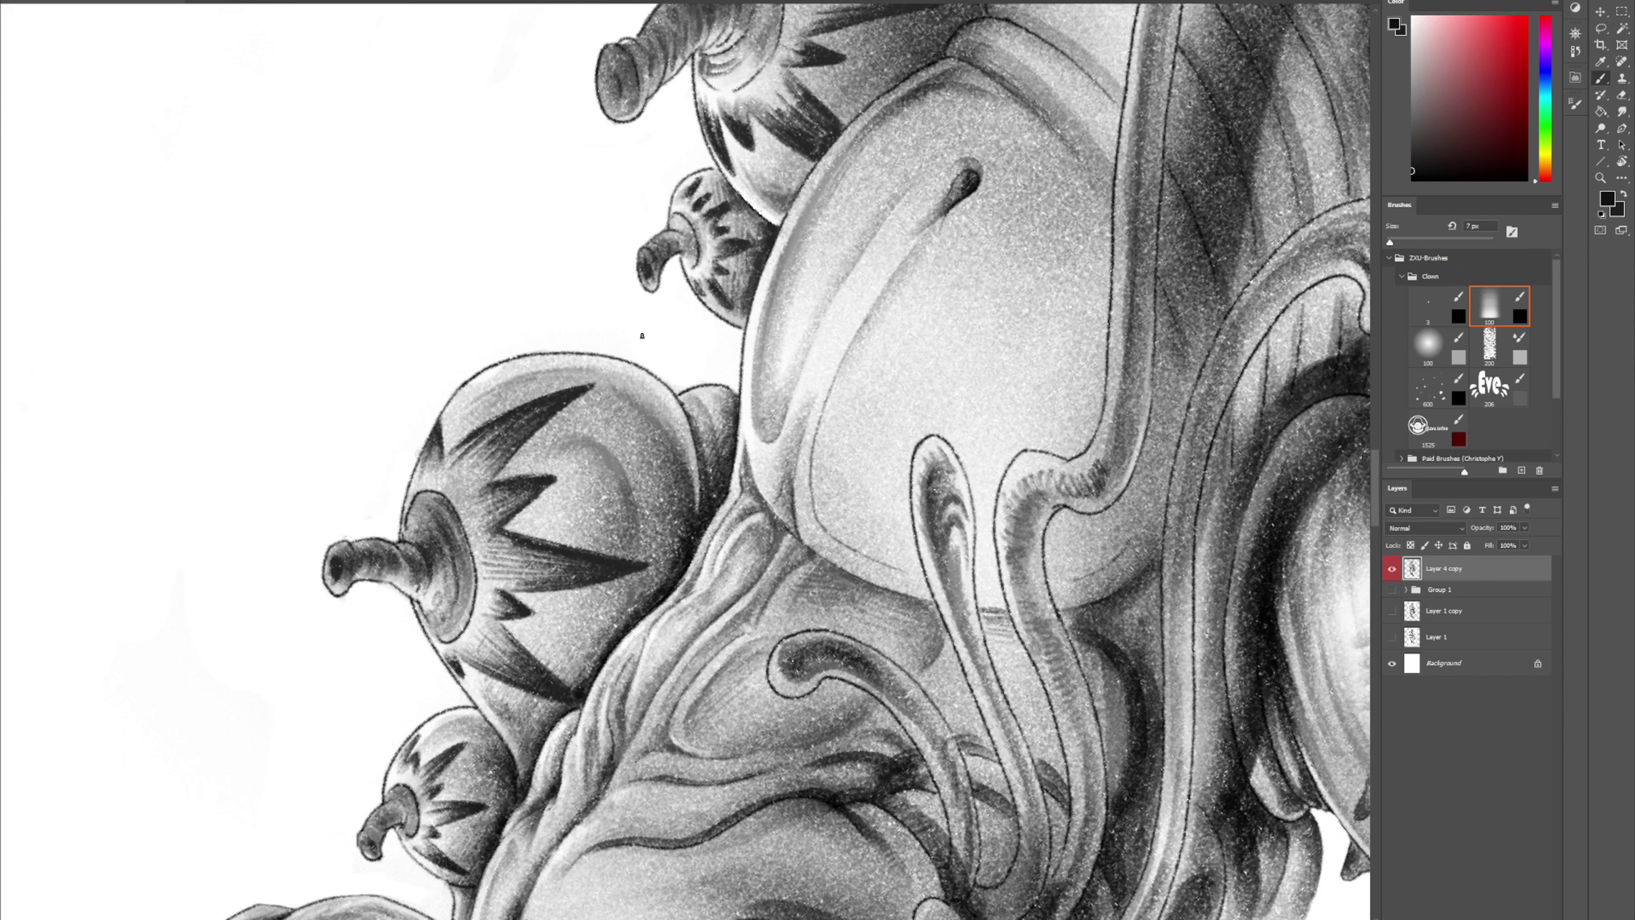
key(e)
drag(769, 218, 673, 380)
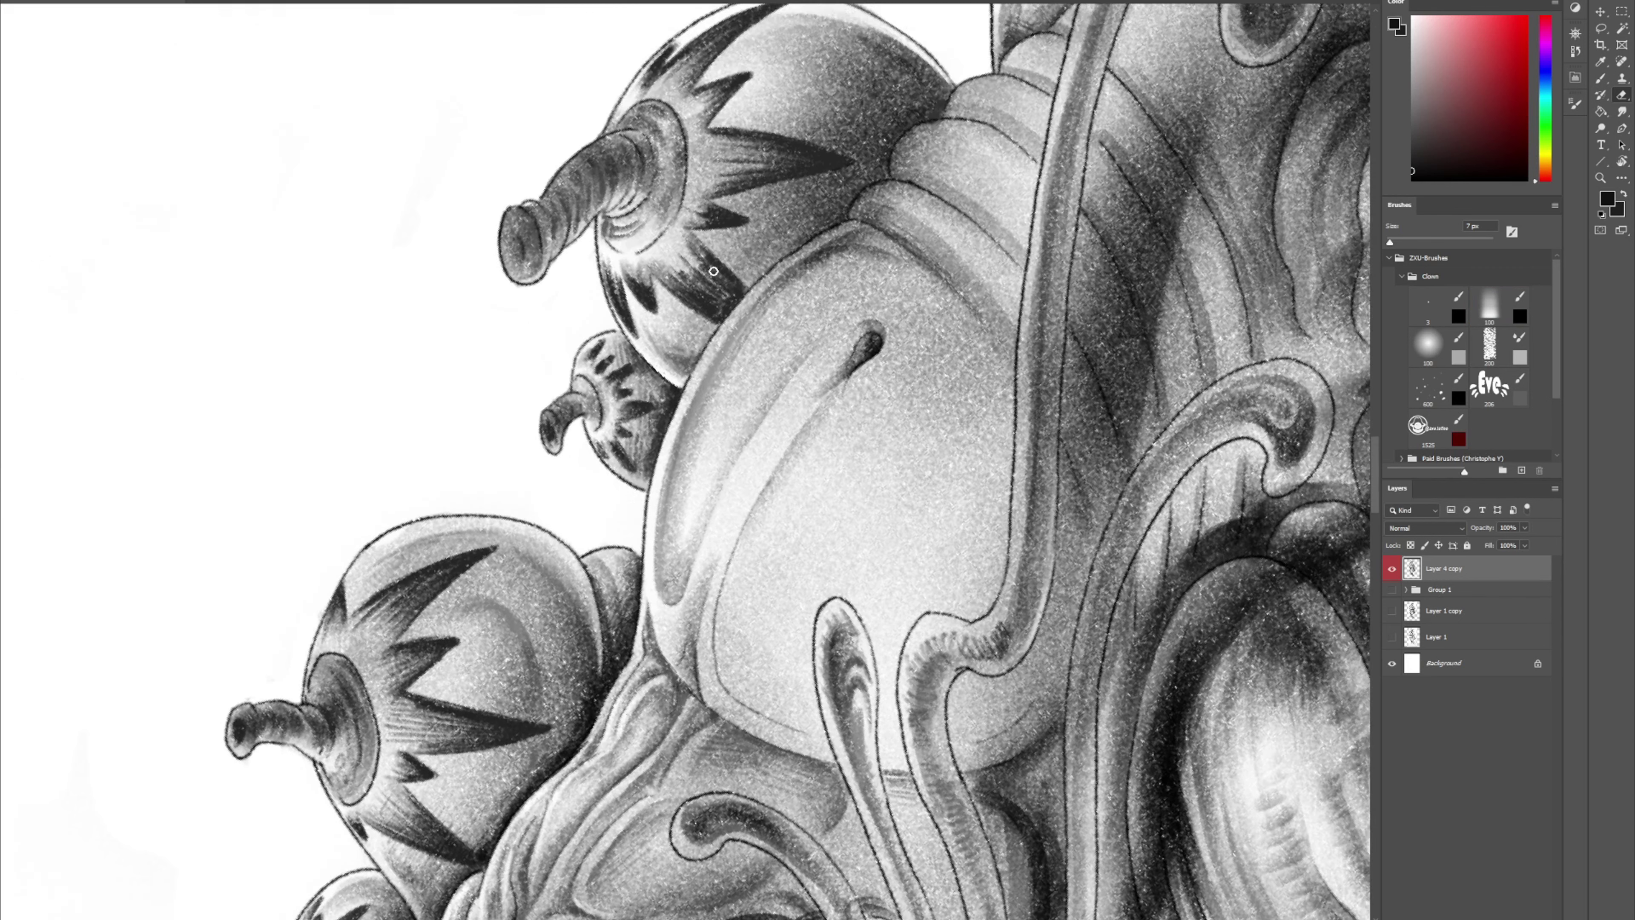
key(b)
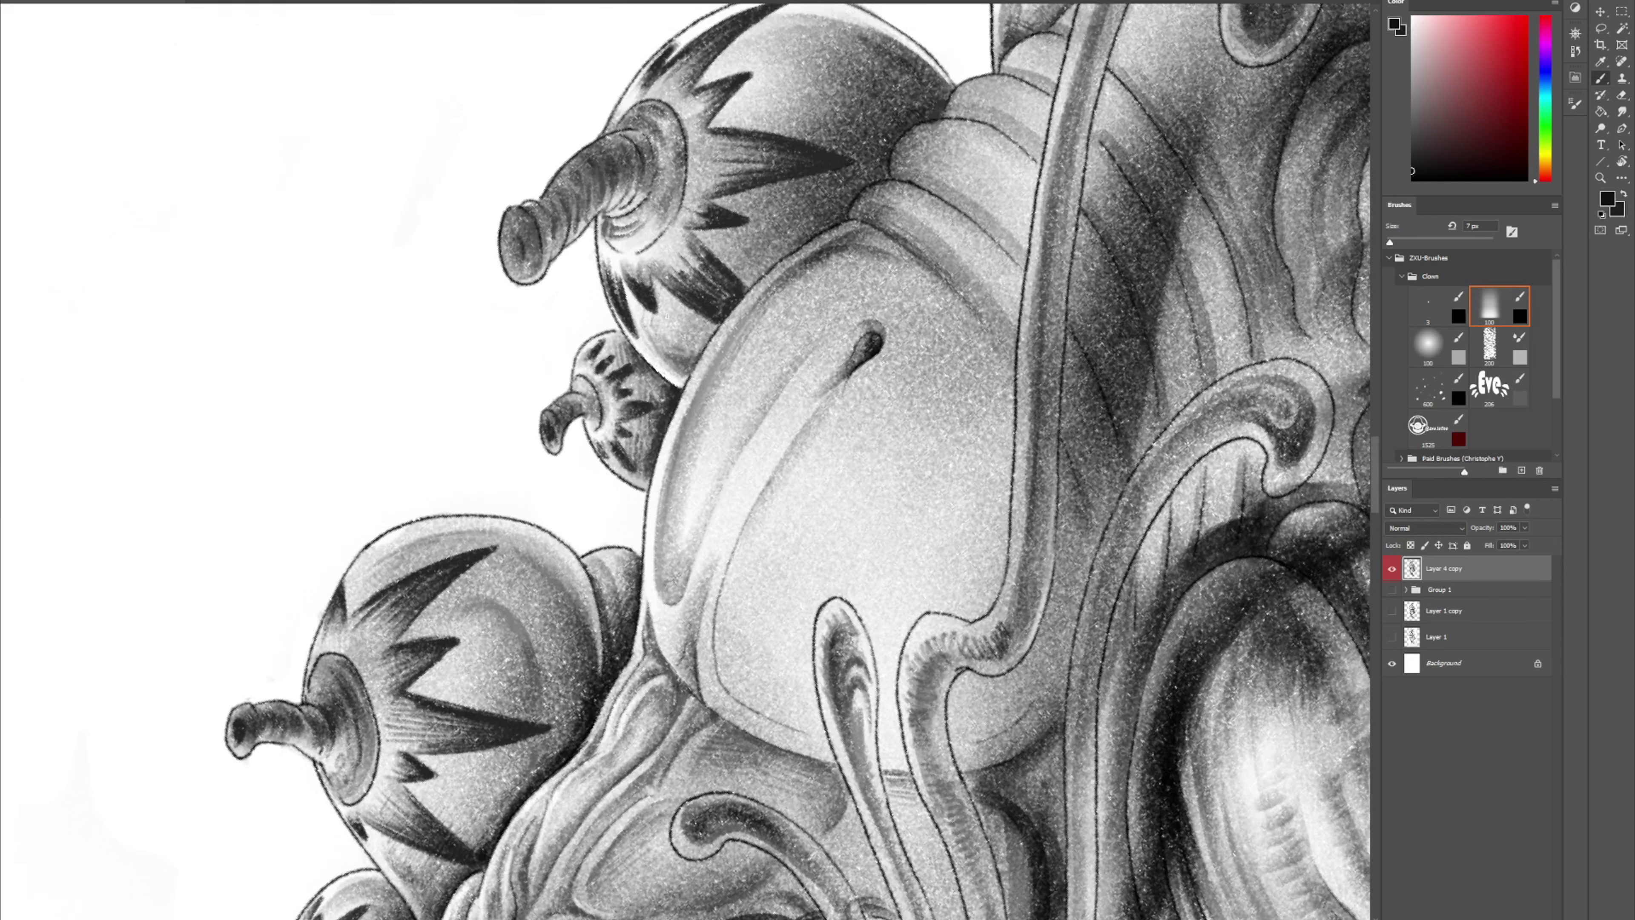
drag(666, 315, 686, 388)
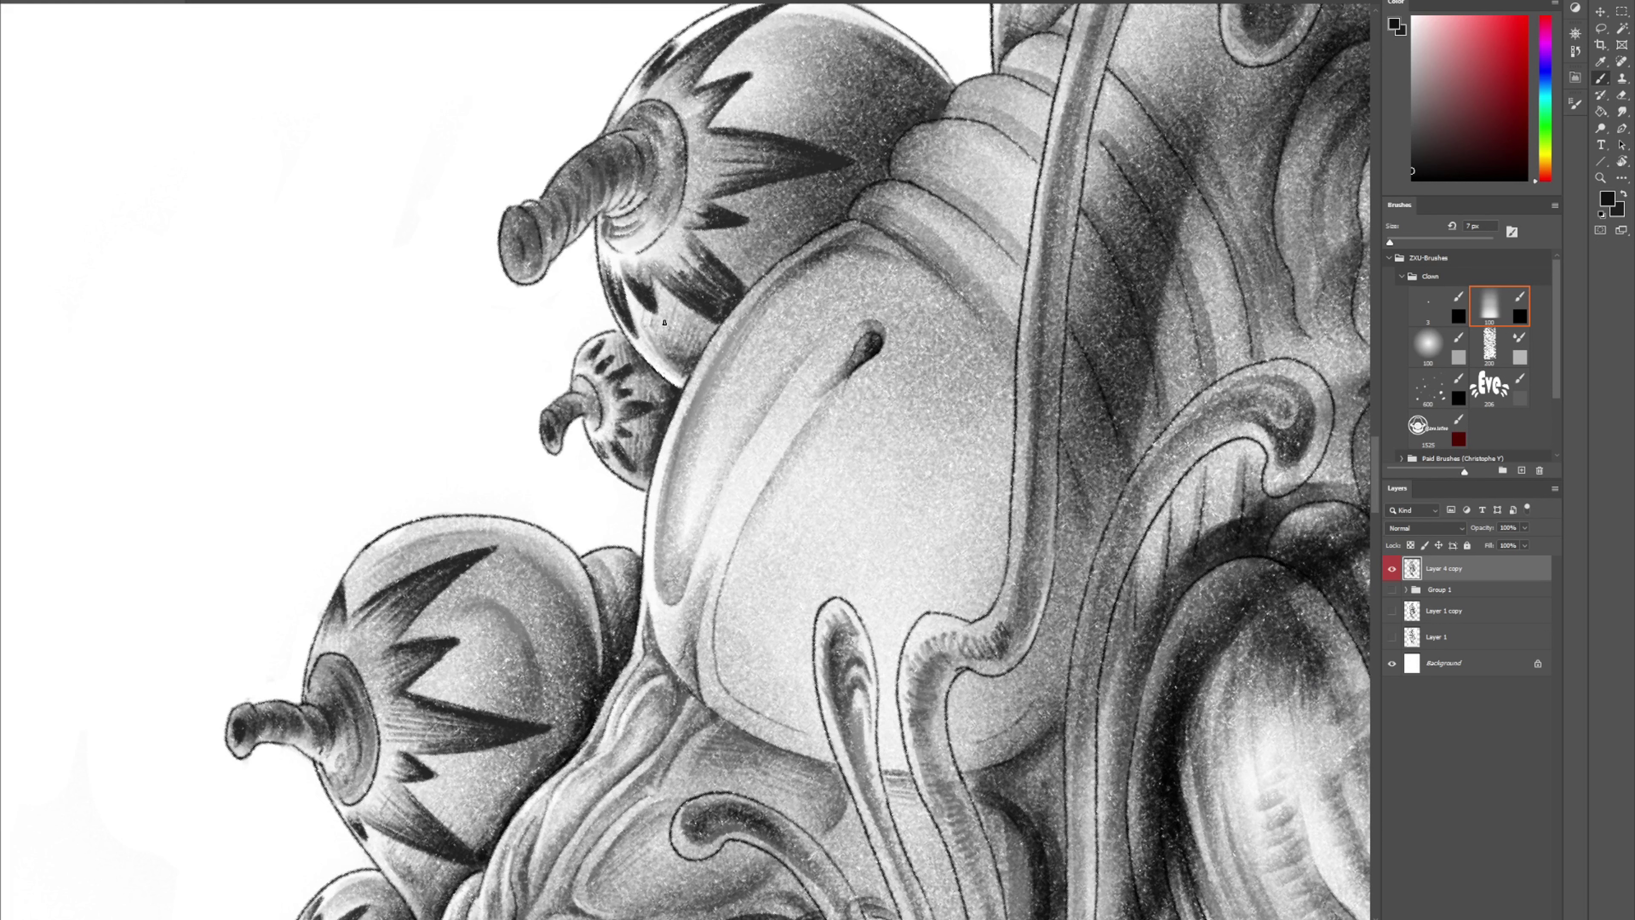
mouse_move(664, 322)
mouse_down()
mouse_move(693, 354)
mouse_move(710, 342)
mouse_up()
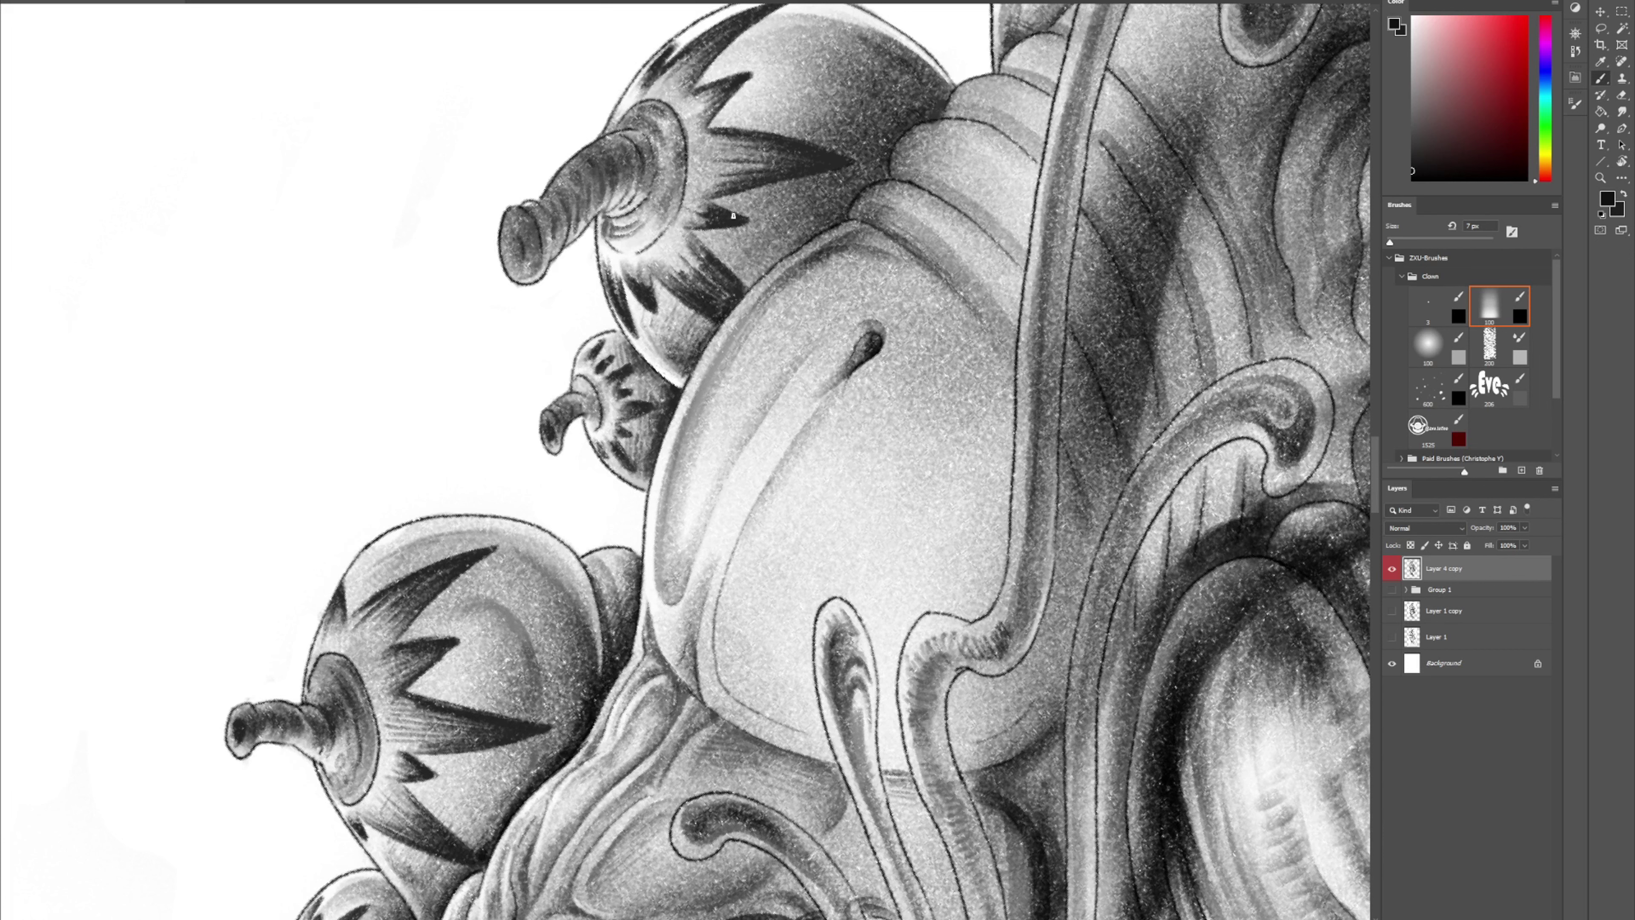
drag(688, 369, 683, 376)
drag(770, 200, 725, 257)
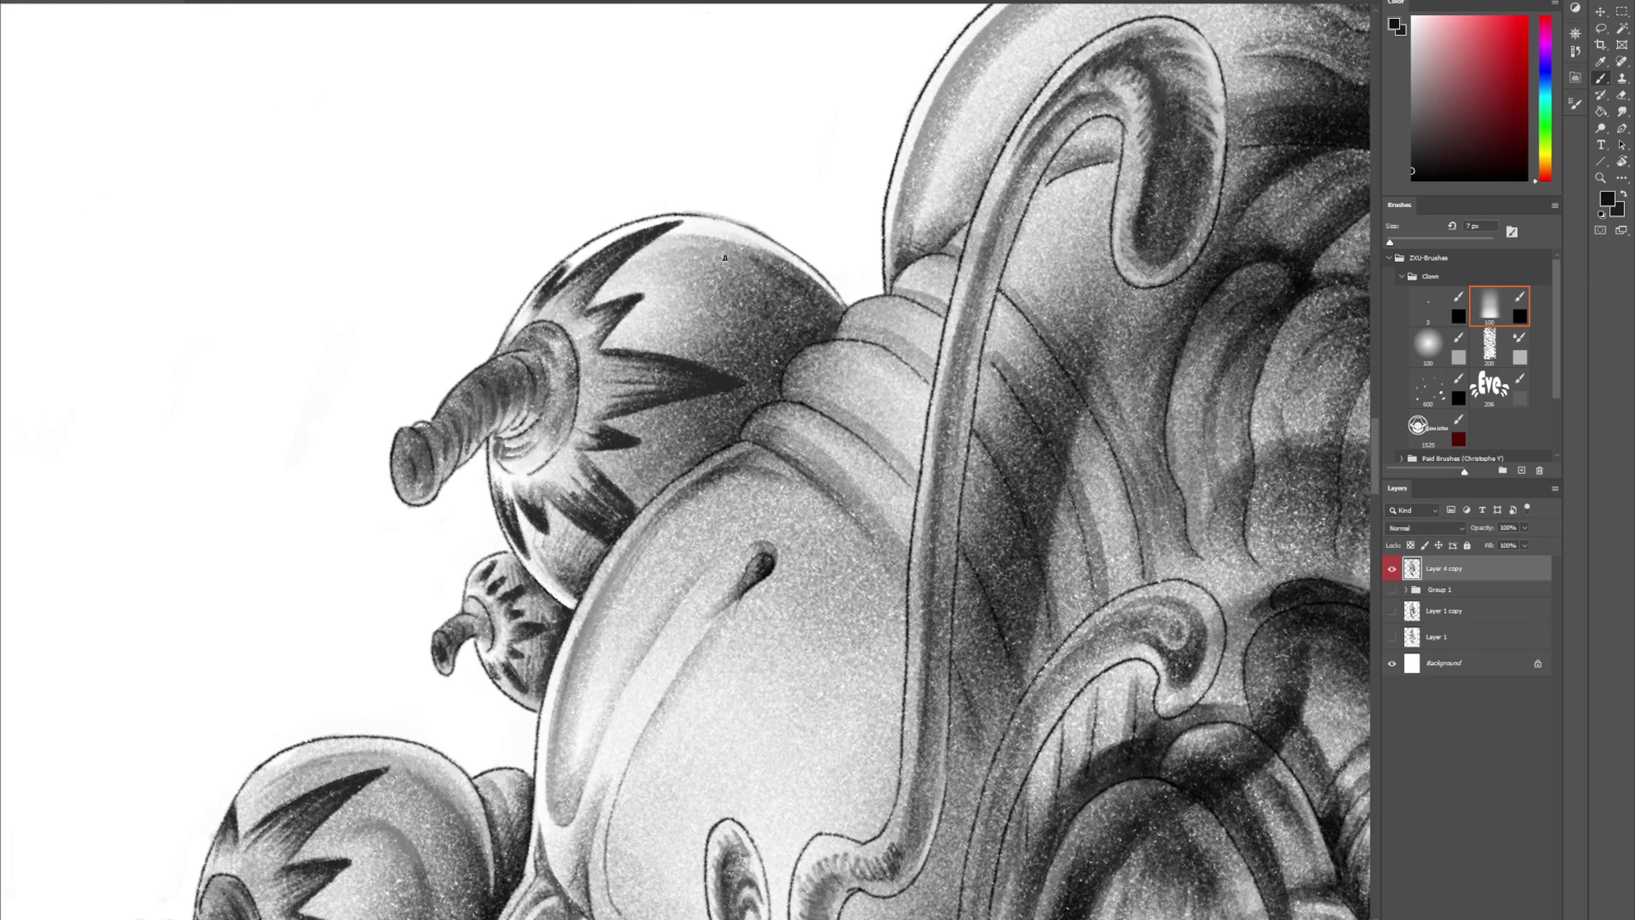
mouse_move(634, 321)
mouse_down()
mouse_move(676, 290)
mouse_move(685, 309)
mouse_move(726, 303)
mouse_up()
Rotate the canvas, swap to the light colour and add light strokes to the bend of the long winding tendril
key(r)
drag(800, 264, 785, 561)
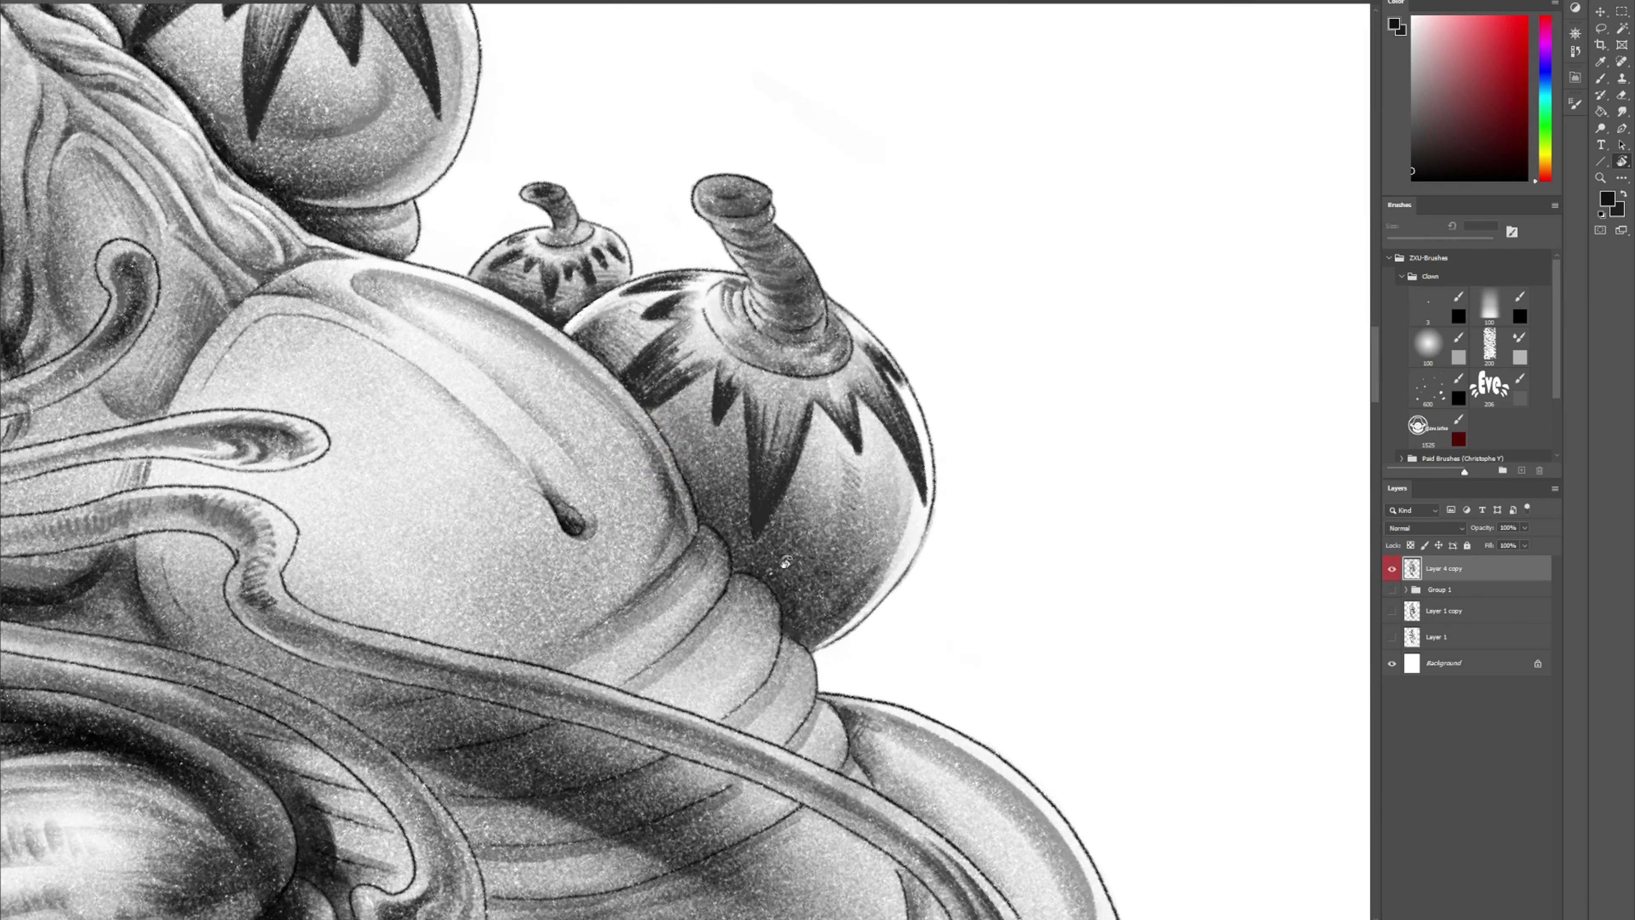
drag(852, 444, 1118, 224)
key(b)
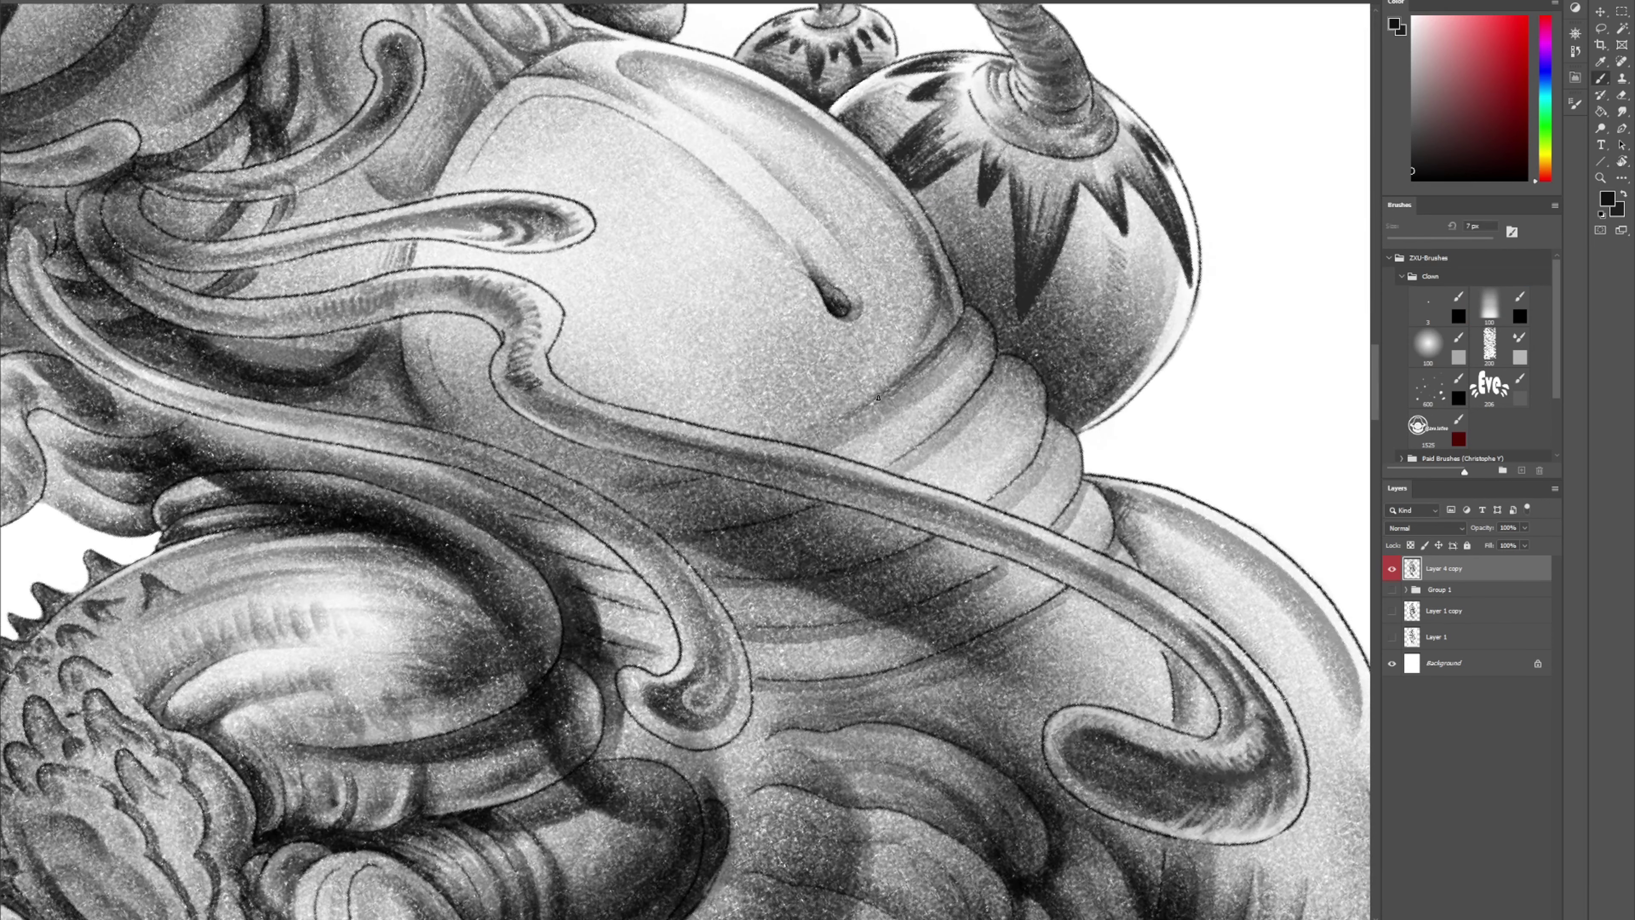
key(x)
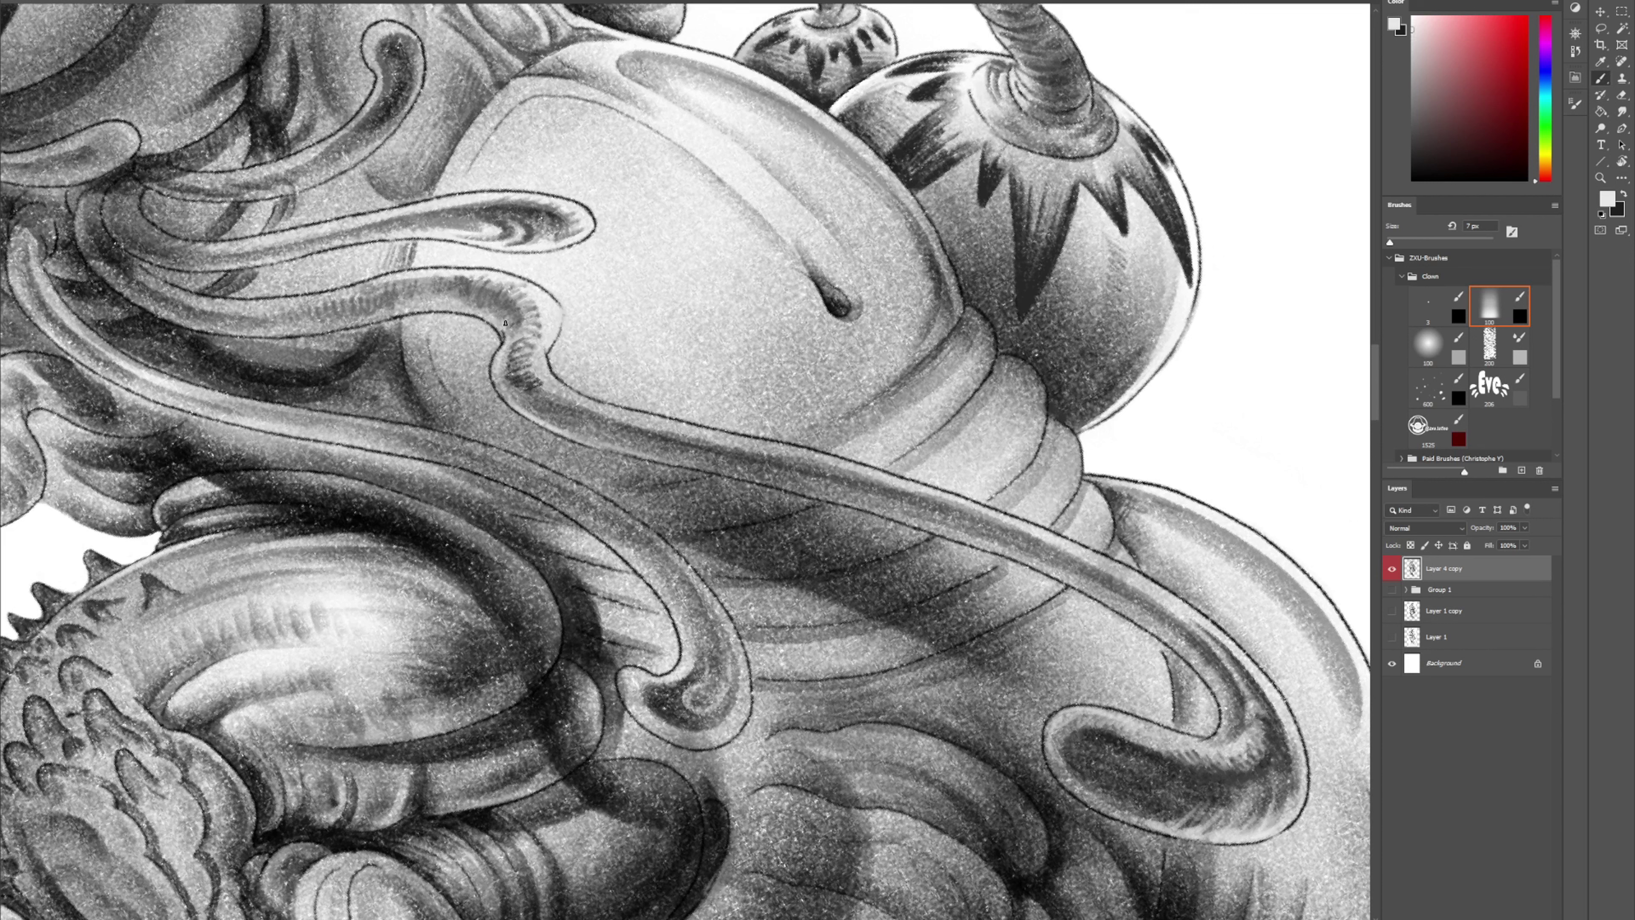
drag(486, 298, 500, 323)
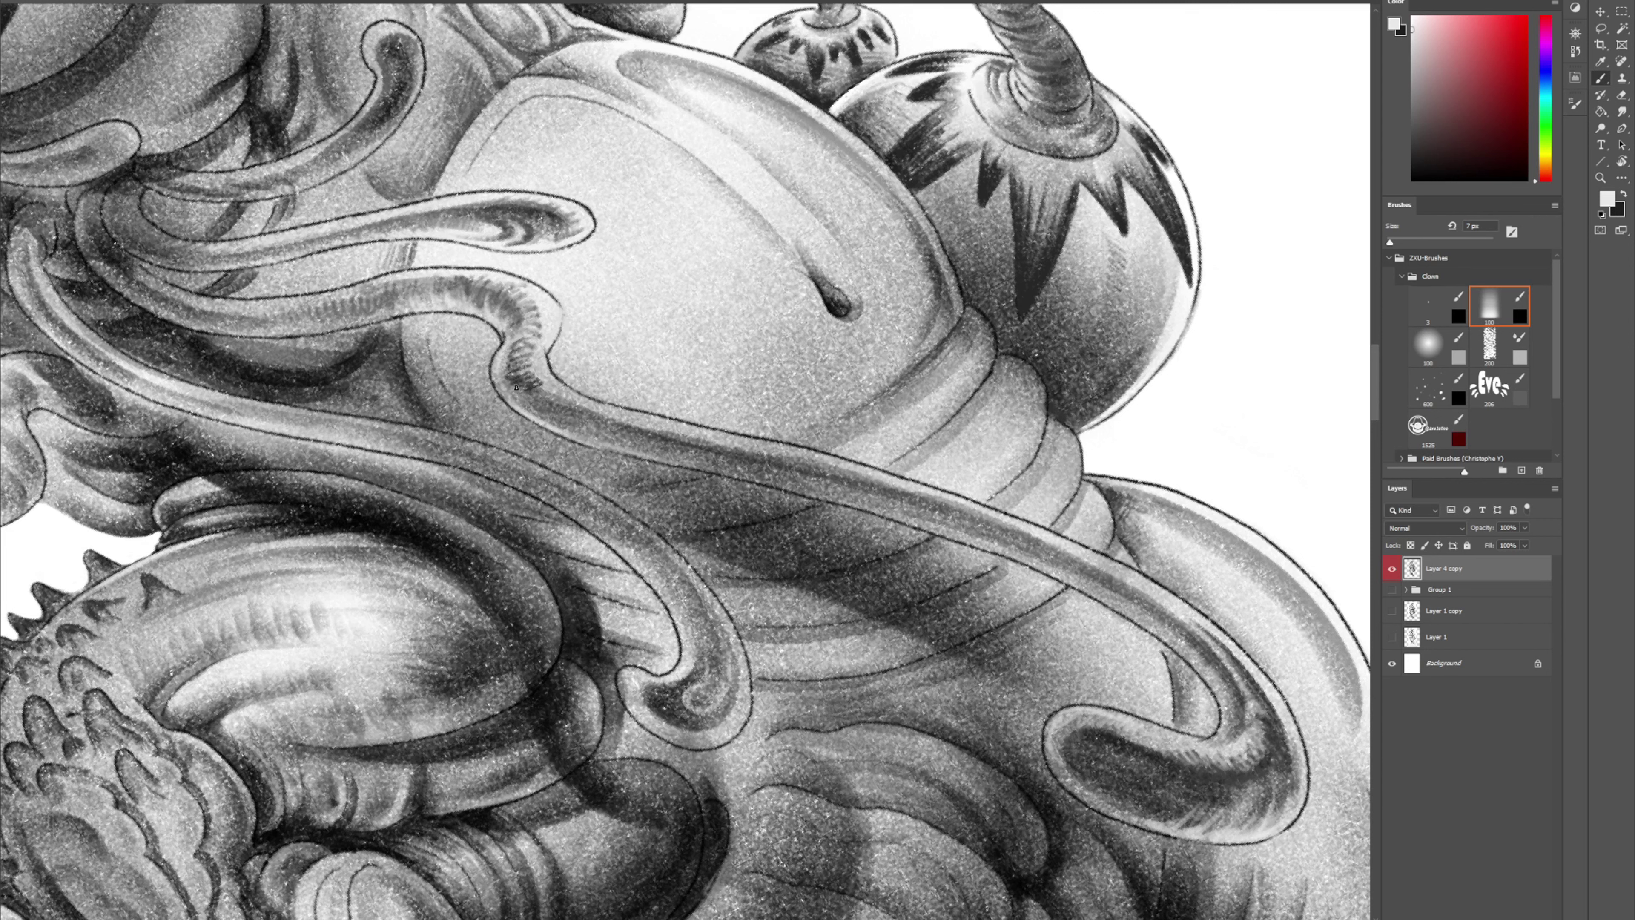
mouse_move(502, 373)
mouse_down()
mouse_move(519, 404)
mouse_move(579, 425)
mouse_up()
drag(989, 323, 724, 236)
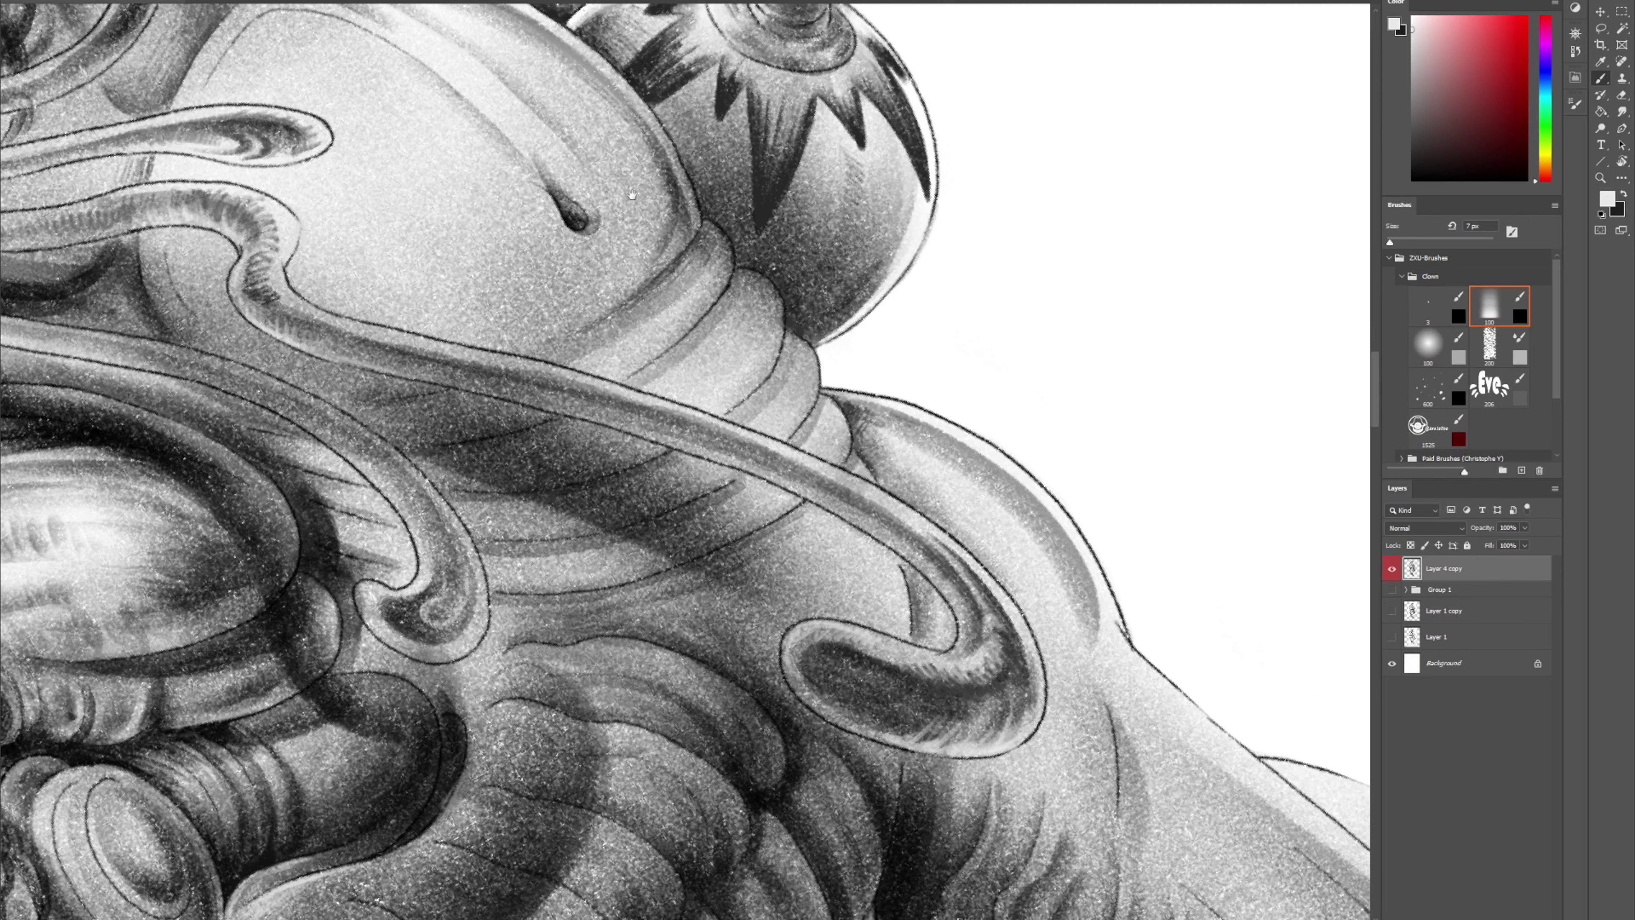
Sample mid gray and shade the ringed folds behind the winding tendril, then sample light gray from the segmented folds beneath
scroll(628, 196, down, 4)
scroll(628, 196, right, 4)
alt+click(654, 227)
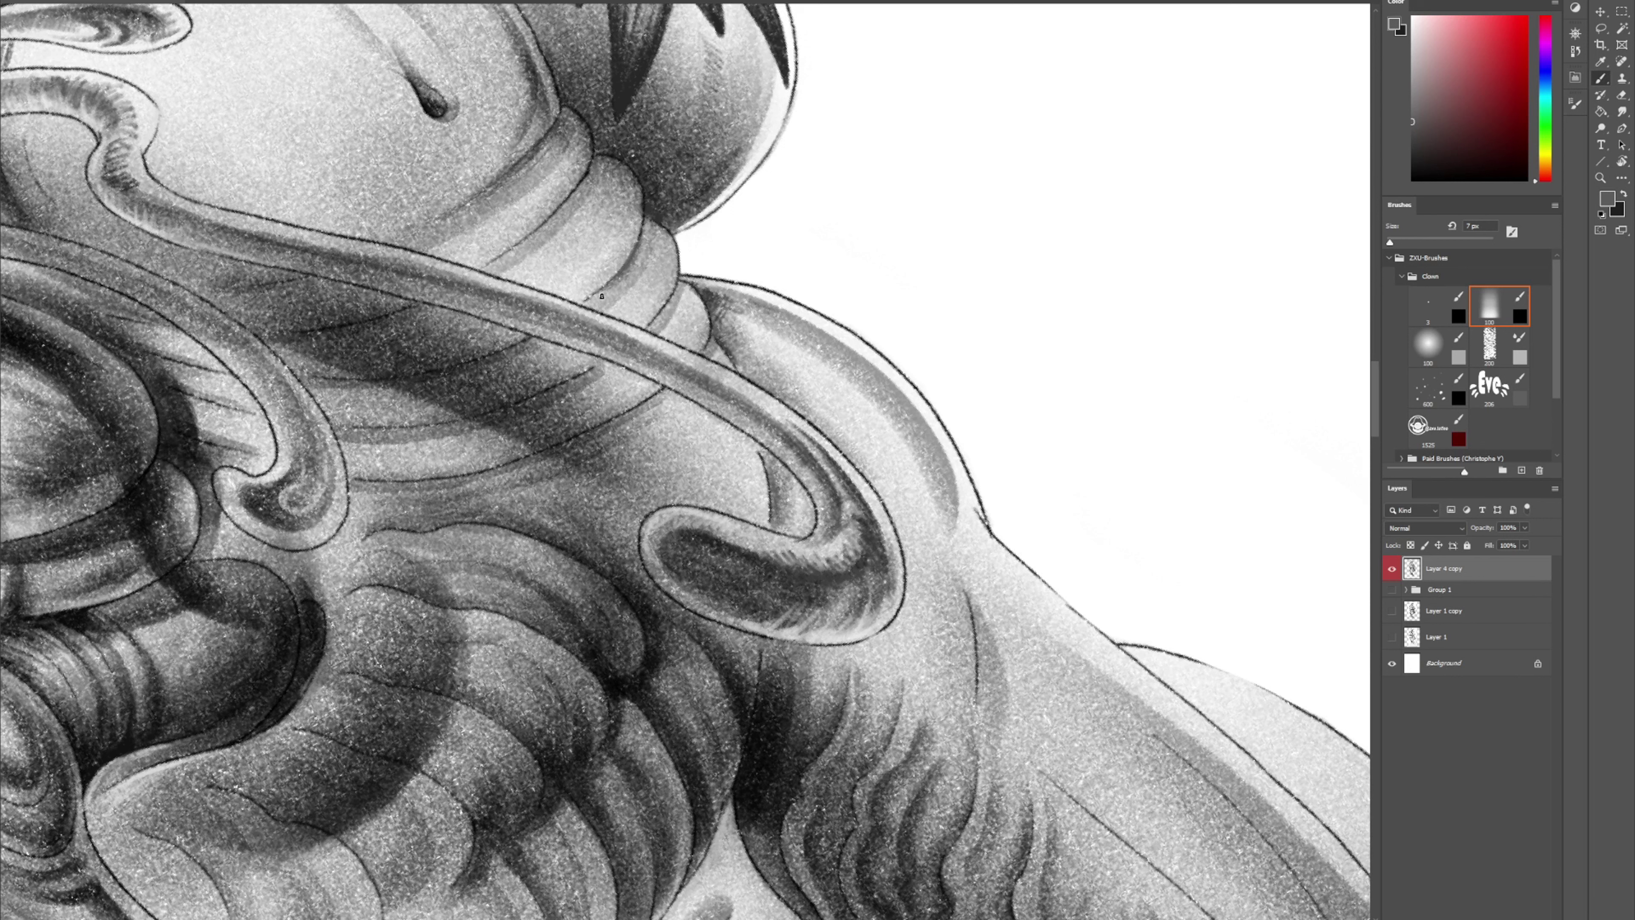
drag(657, 322, 675, 296)
mouse_move(580, 193)
mouse_down()
mouse_move(517, 246)
mouse_move(542, 233)
mouse_up()
drag(562, 425, 638, 281)
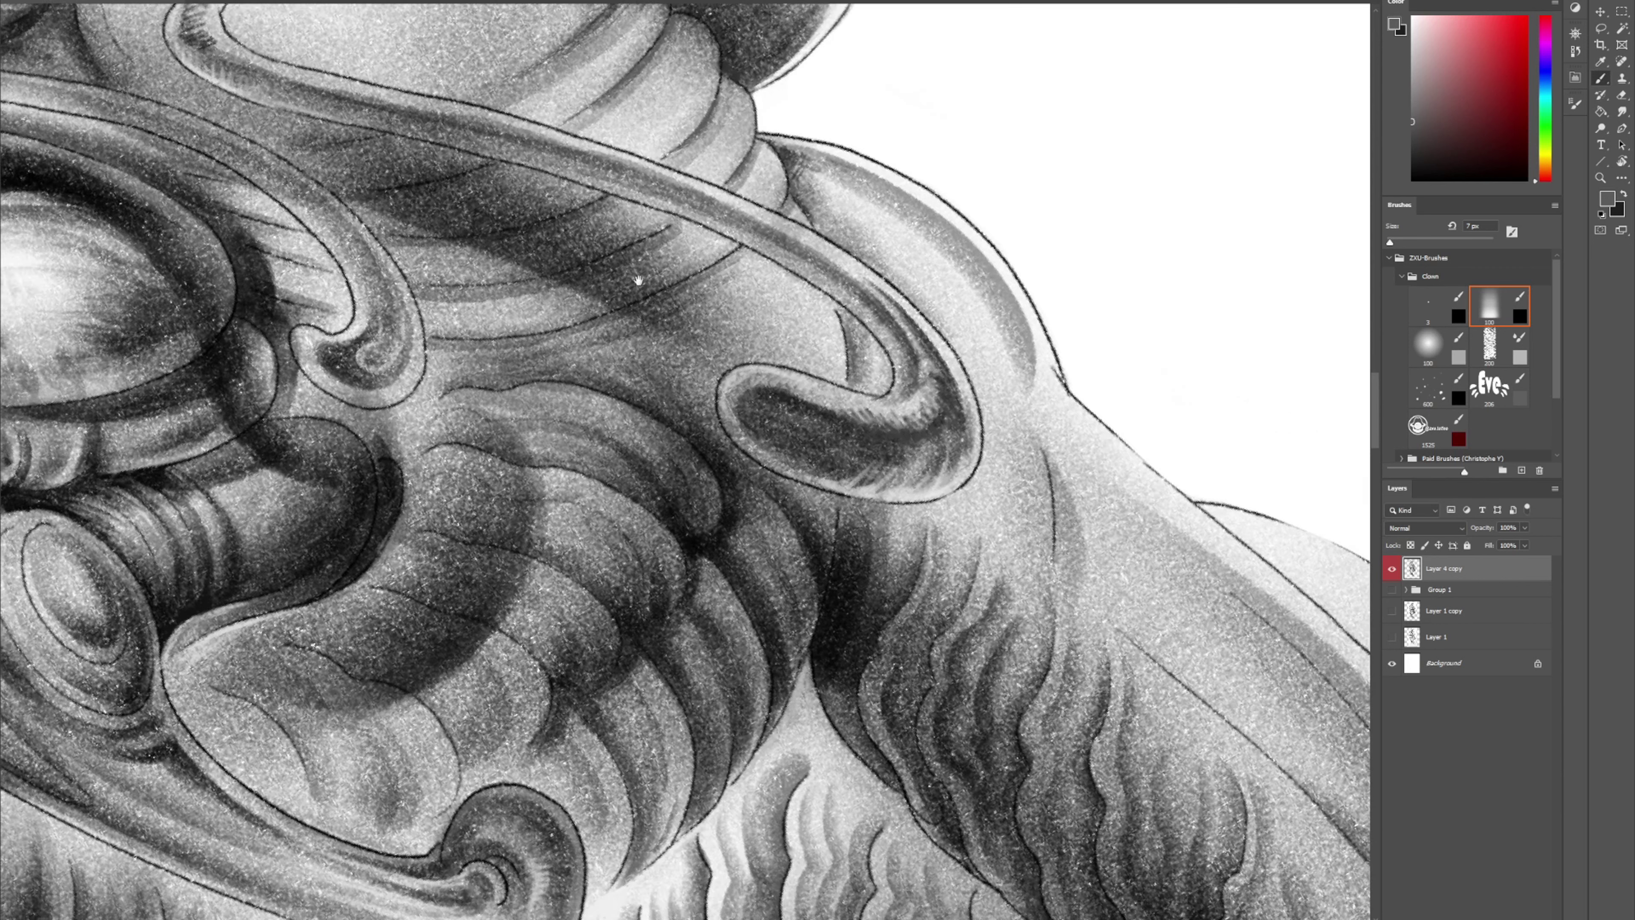
drag(406, 697, 522, 424)
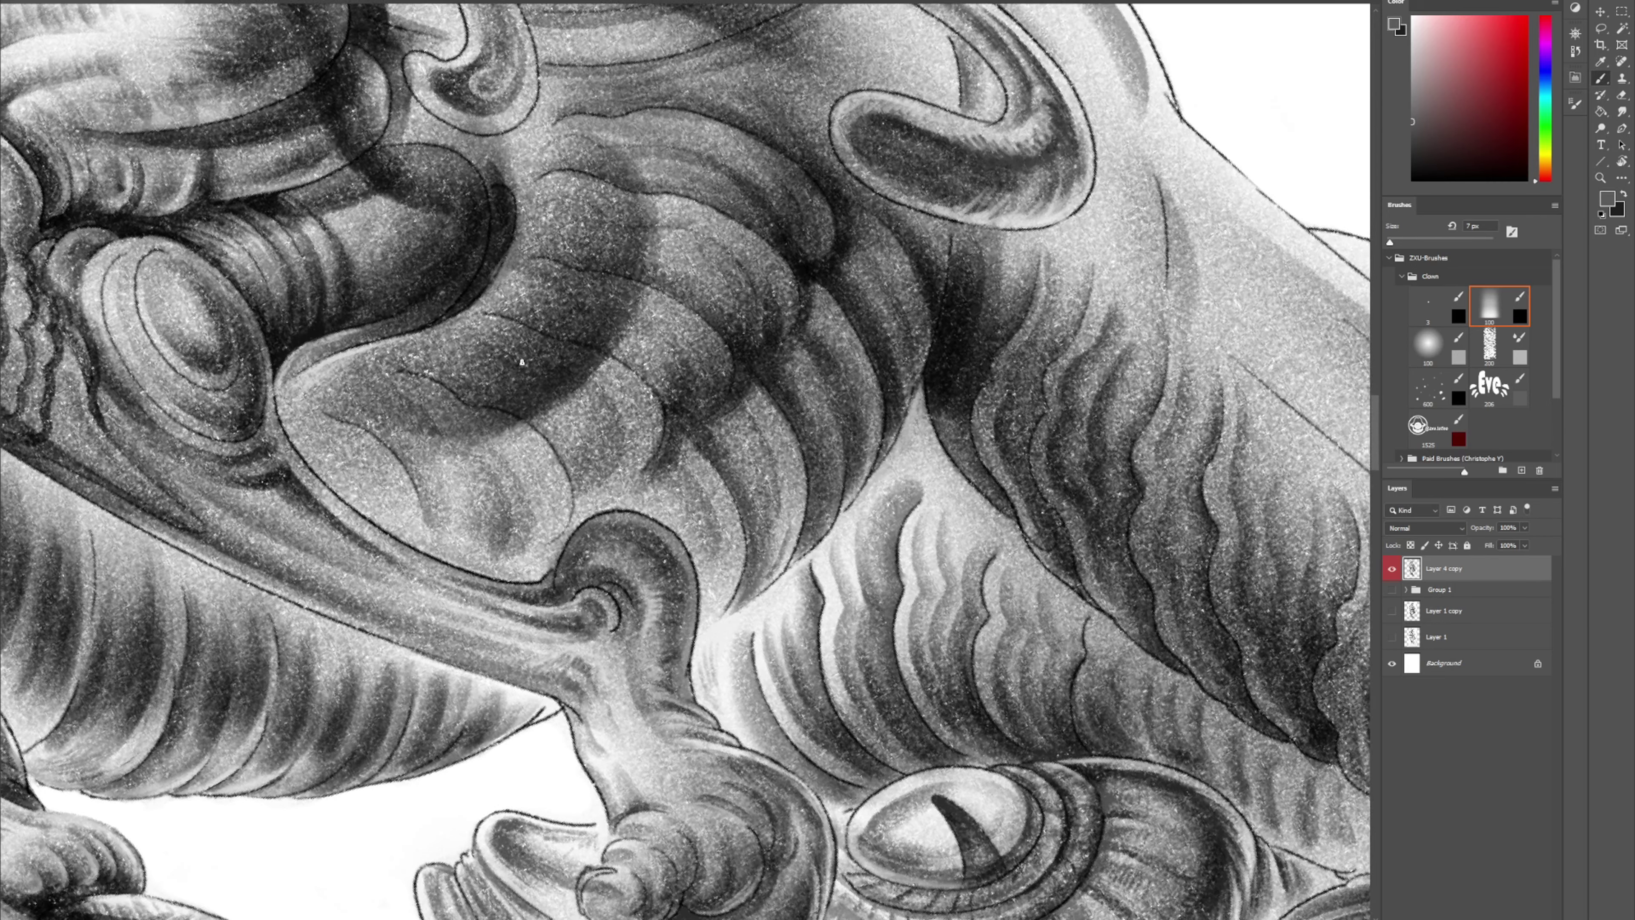
alt+click(655, 607)
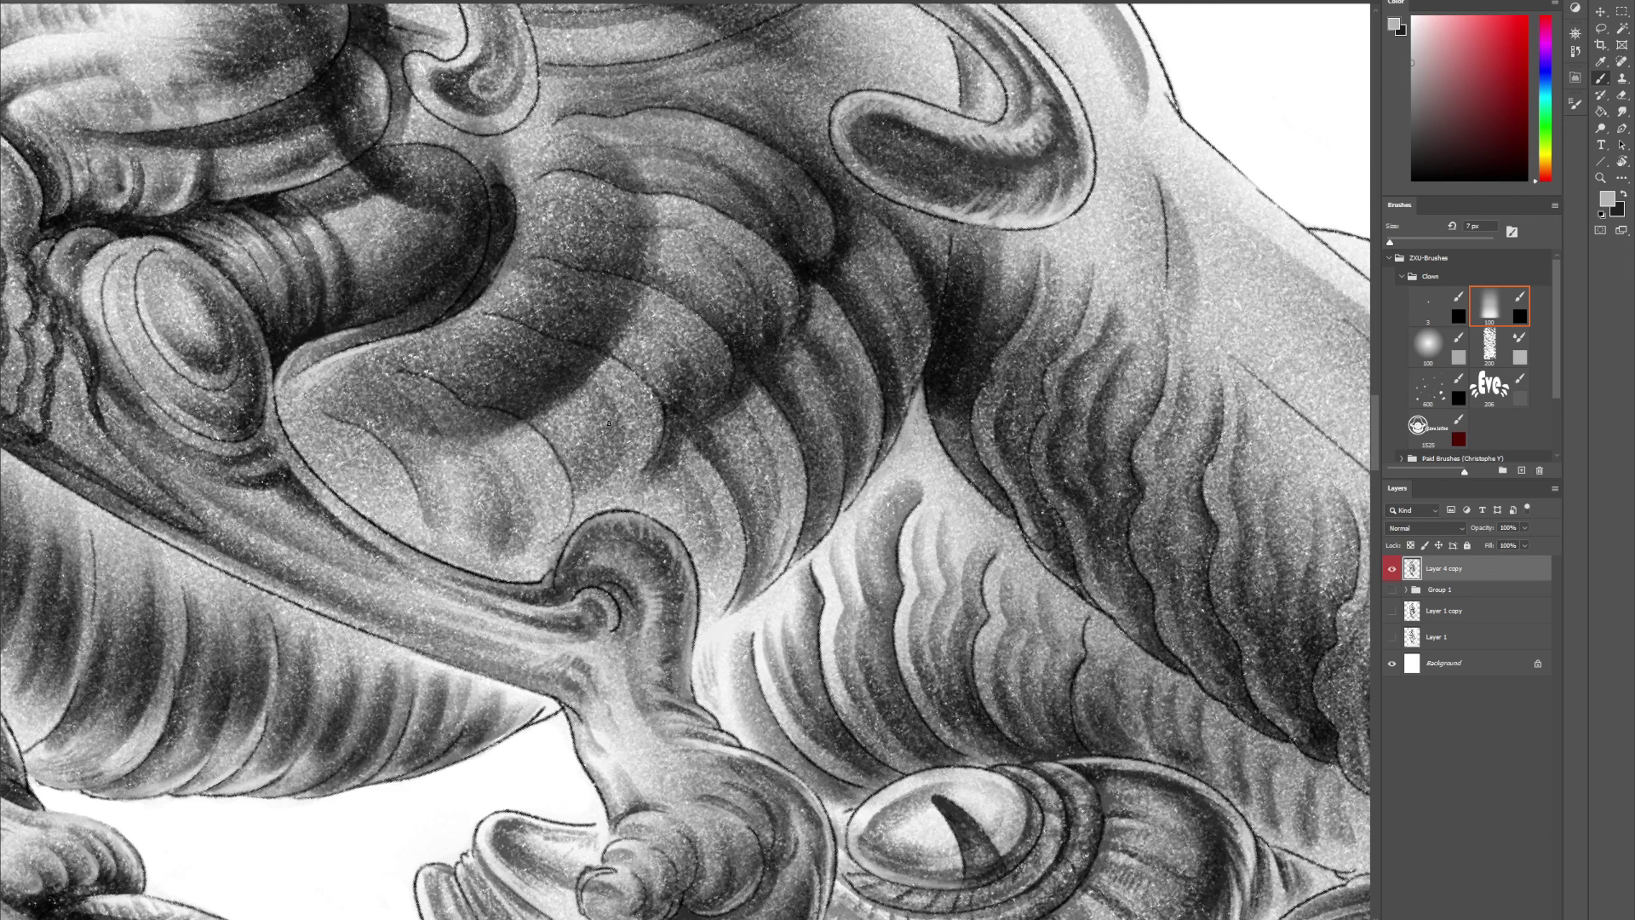
drag(450, 584, 670, 713)
Rotate the canvas, sample near-black and darken the grooves between the oval disc and the long smooth ridge beside it
key(r)
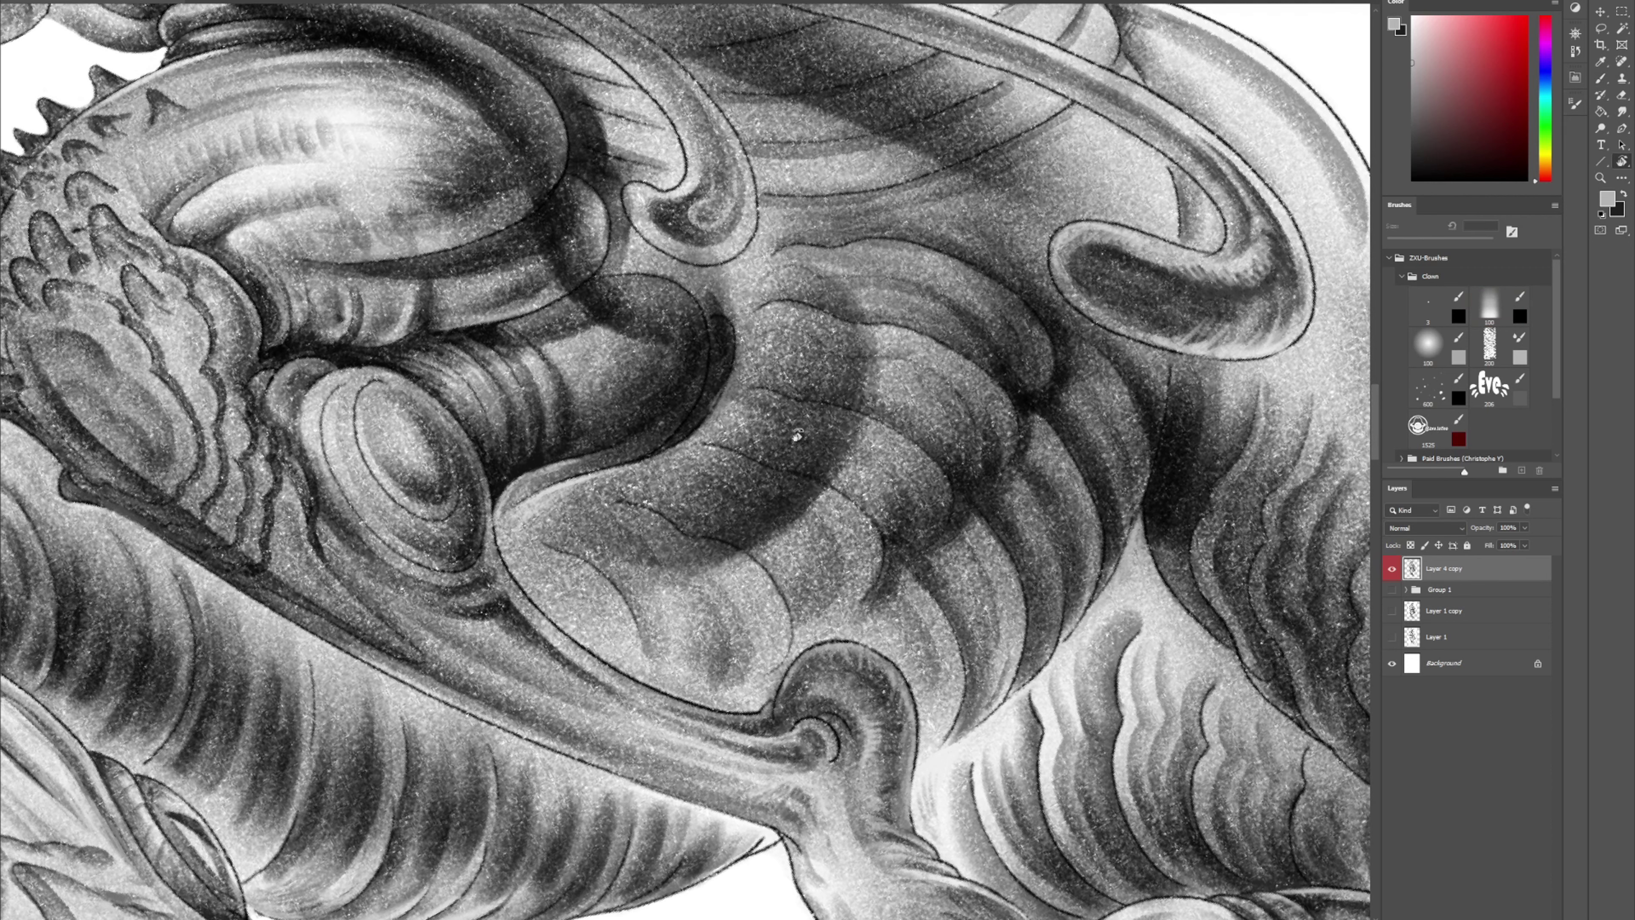
drag(797, 436, 672, 339)
mouse_move(927, 596)
mouse_down()
mouse_move(782, 458)
mouse_move(693, 343)
mouse_up()
key(b)
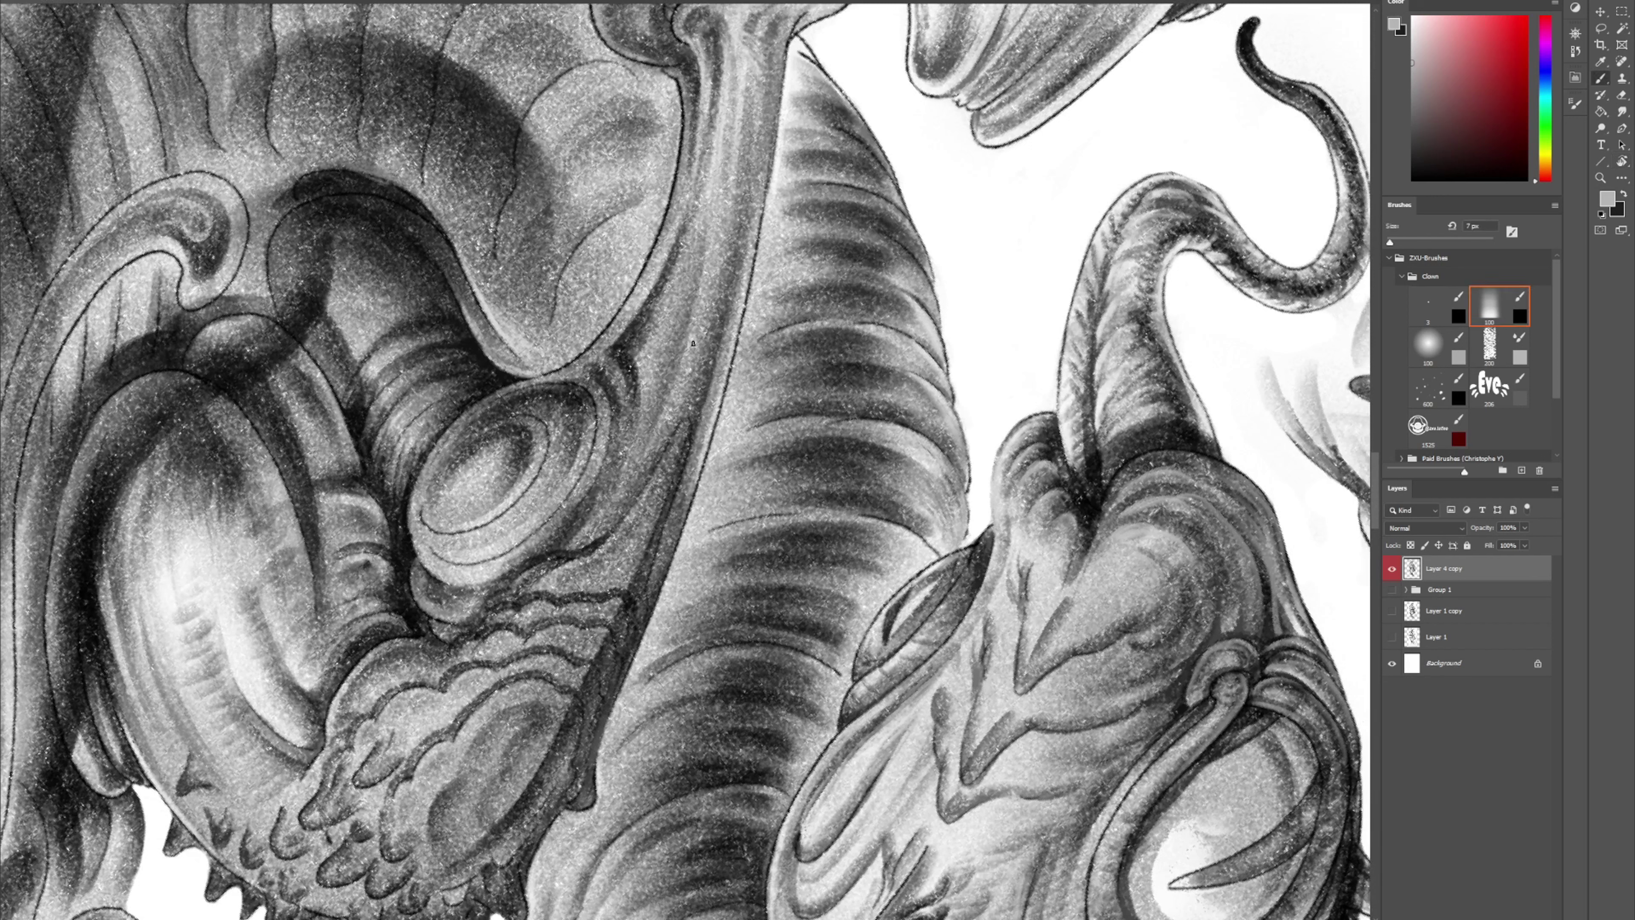
alt+click(615, 352)
drag(573, 404, 568, 471)
drag(614, 416, 615, 443)
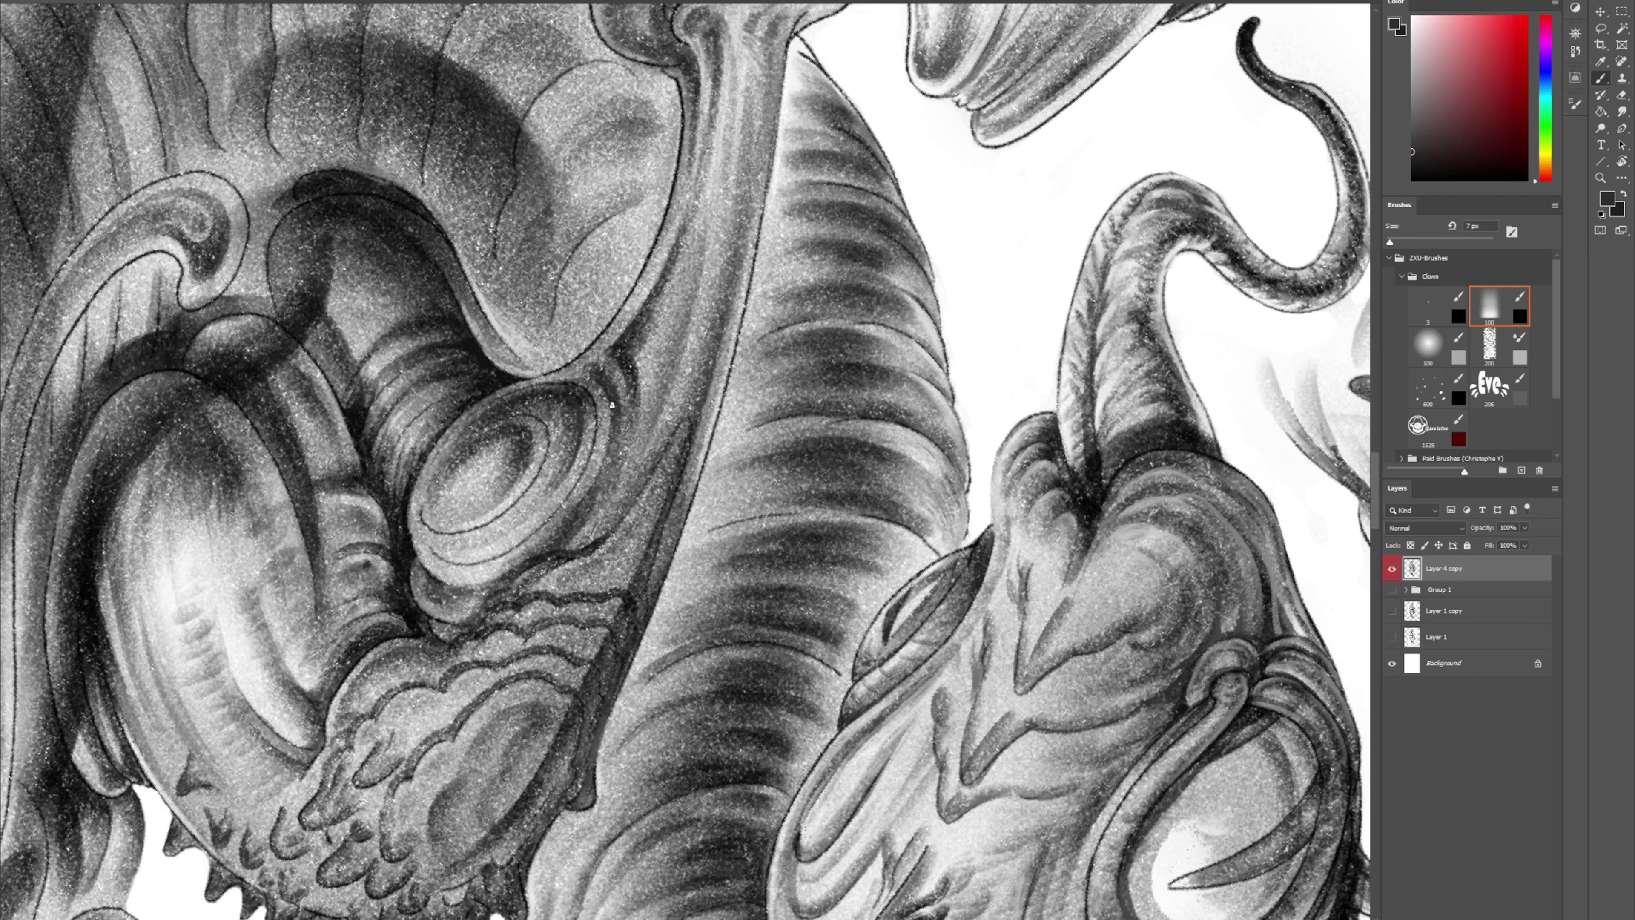
drag(632, 366, 638, 443)
mouse_move(658, 380)
mouse_down()
mouse_move(636, 458)
mouse_move(677, 350)
mouse_up()
drag(658, 416, 694, 289)
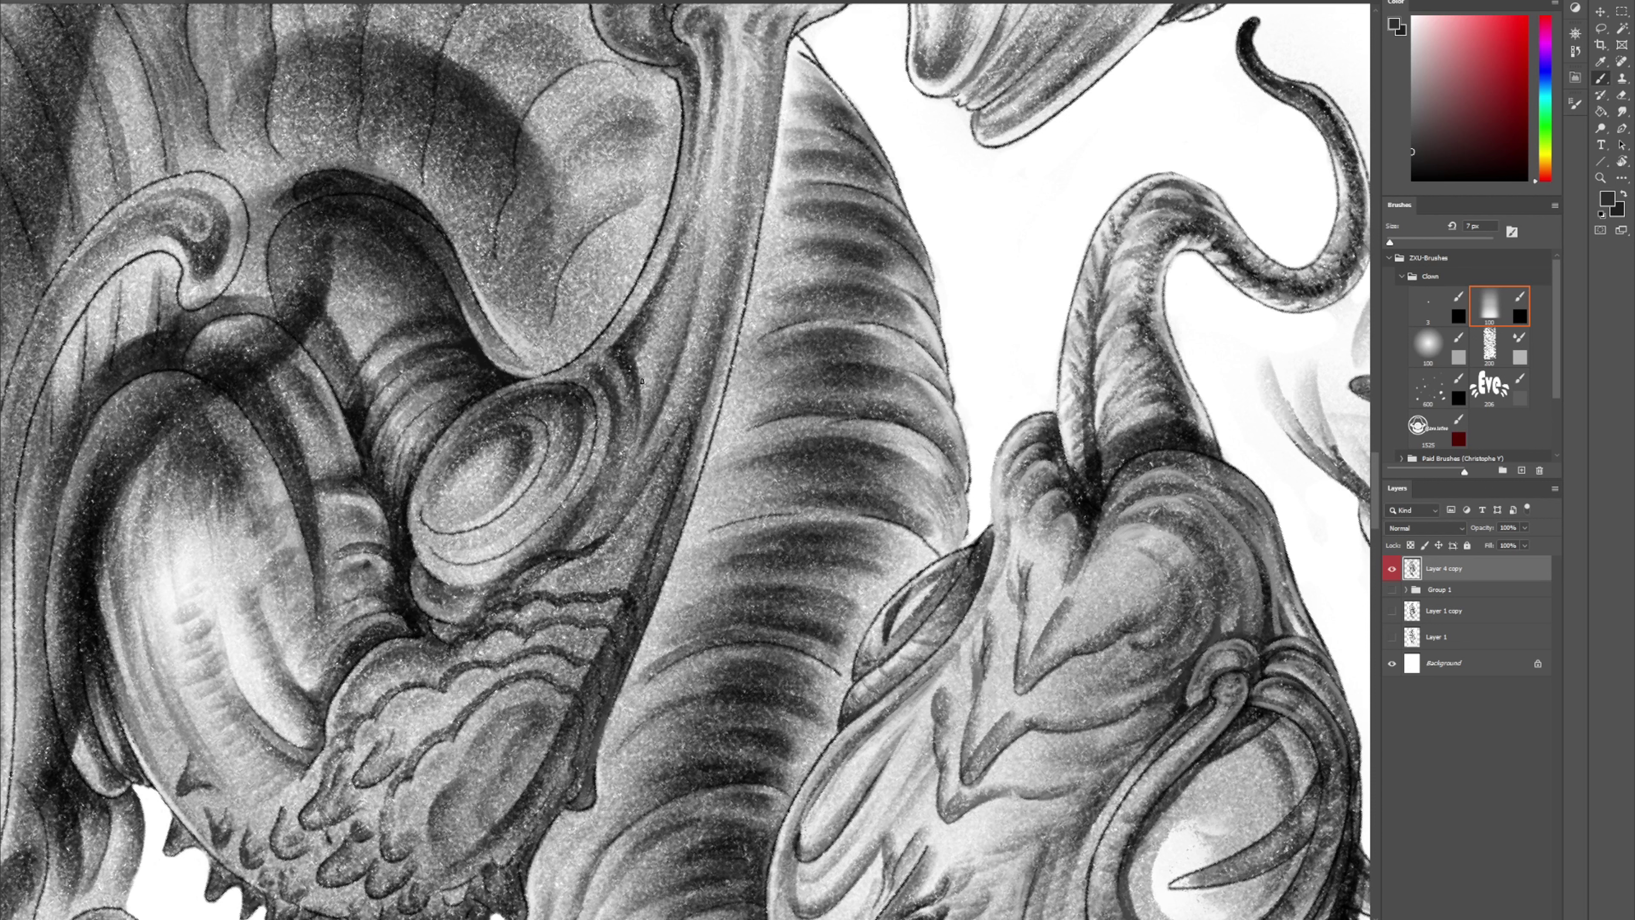
Resample dark tones around the oval disc and deepen the shading along its outer rim
alt+click(631, 365)
drag(606, 480, 616, 445)
alt+click(604, 490)
drag(607, 525, 628, 505)
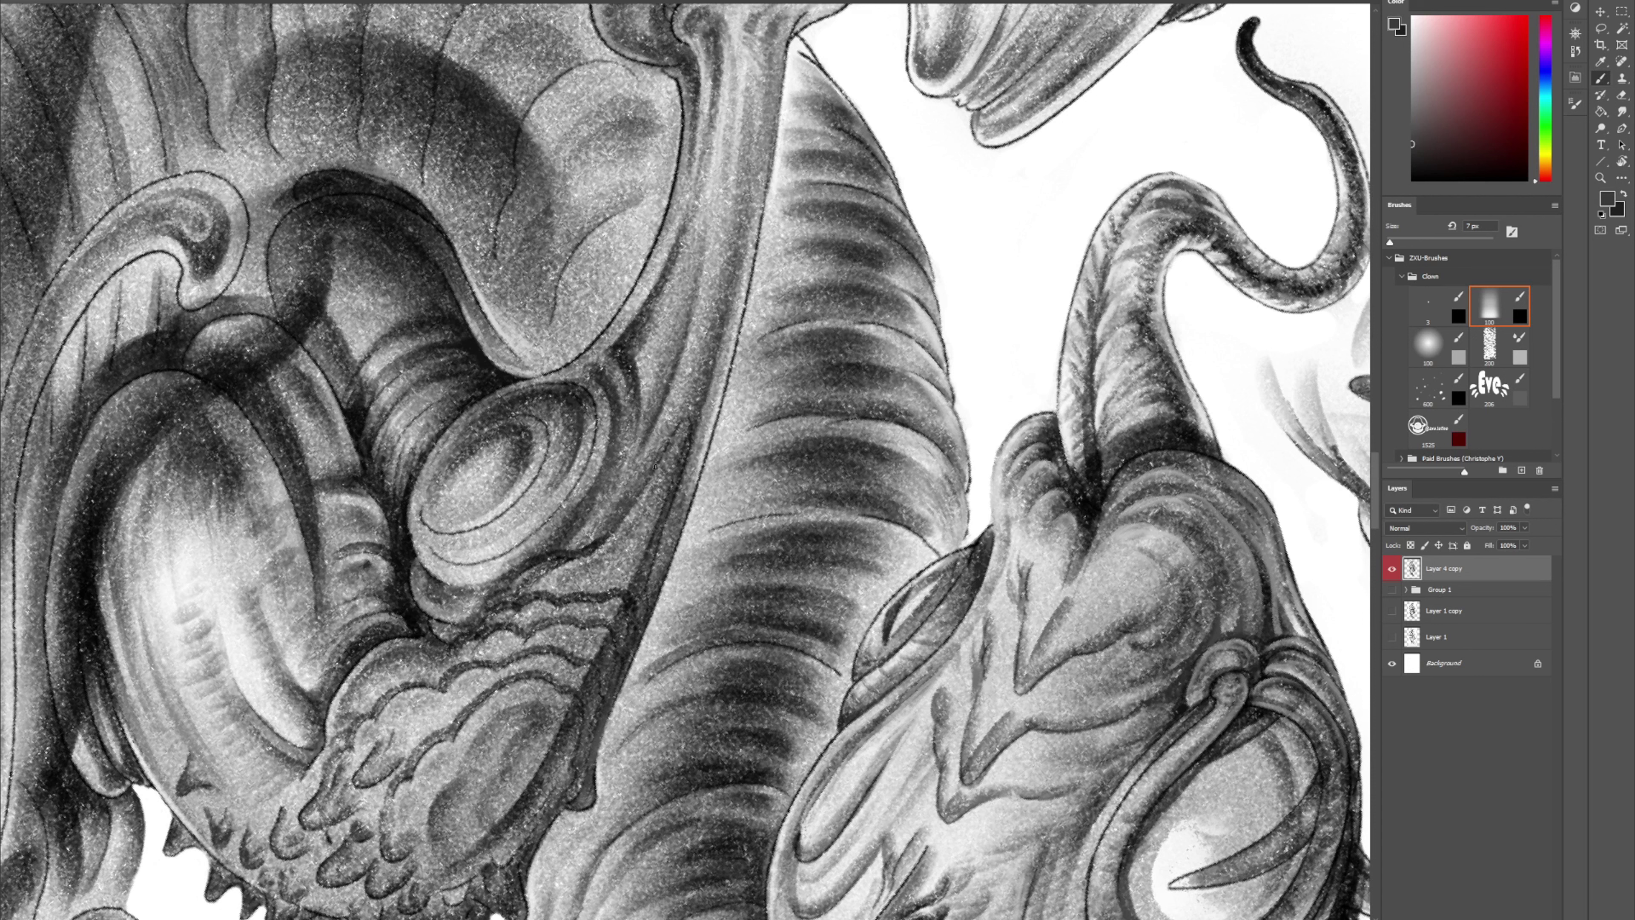
Sample dark gray from the oval disc and define its concentric rings, redoing the stroke along the lower rim
alt+click(482, 422)
alt+click(494, 413)
mouse_move(443, 455)
mouse_down()
mouse_move(463, 427)
mouse_move(435, 500)
mouse_move(457, 518)
mouse_move(510, 475)
mouse_up()
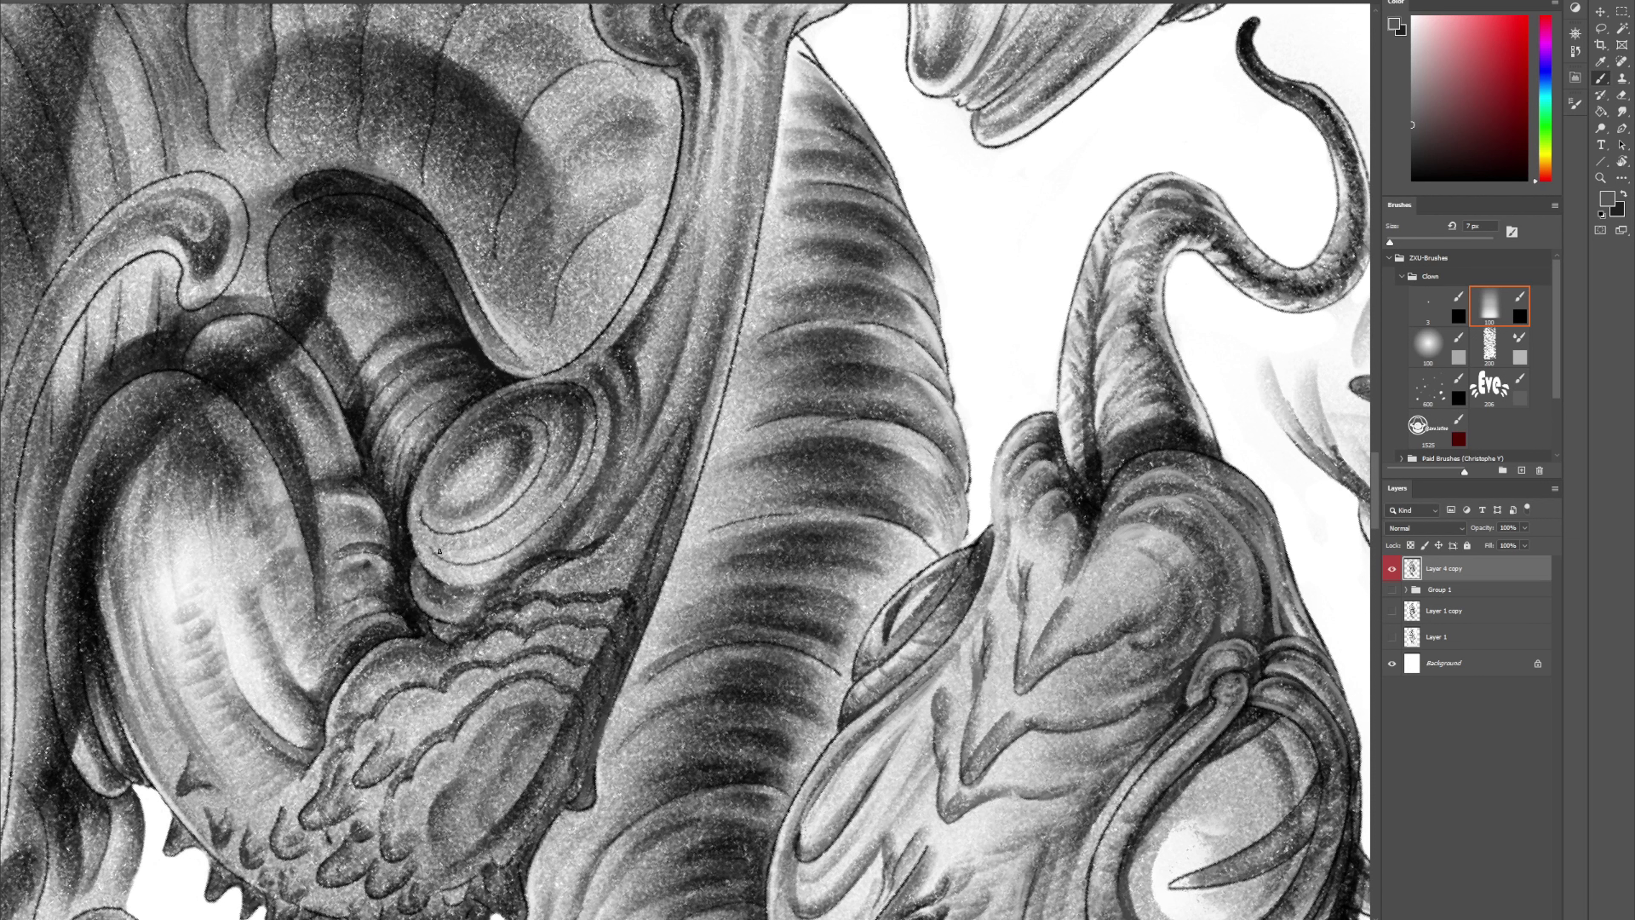
mouse_move(440, 552)
mouse_down()
mouse_move(482, 542)
mouse_move(444, 542)
mouse_move(471, 547)
mouse_move(541, 497)
mouse_up()
key(ctrl+z)
mouse_move(424, 533)
mouse_down()
mouse_move(434, 564)
mouse_move(461, 570)
mouse_move(429, 541)
mouse_move(462, 552)
mouse_up()
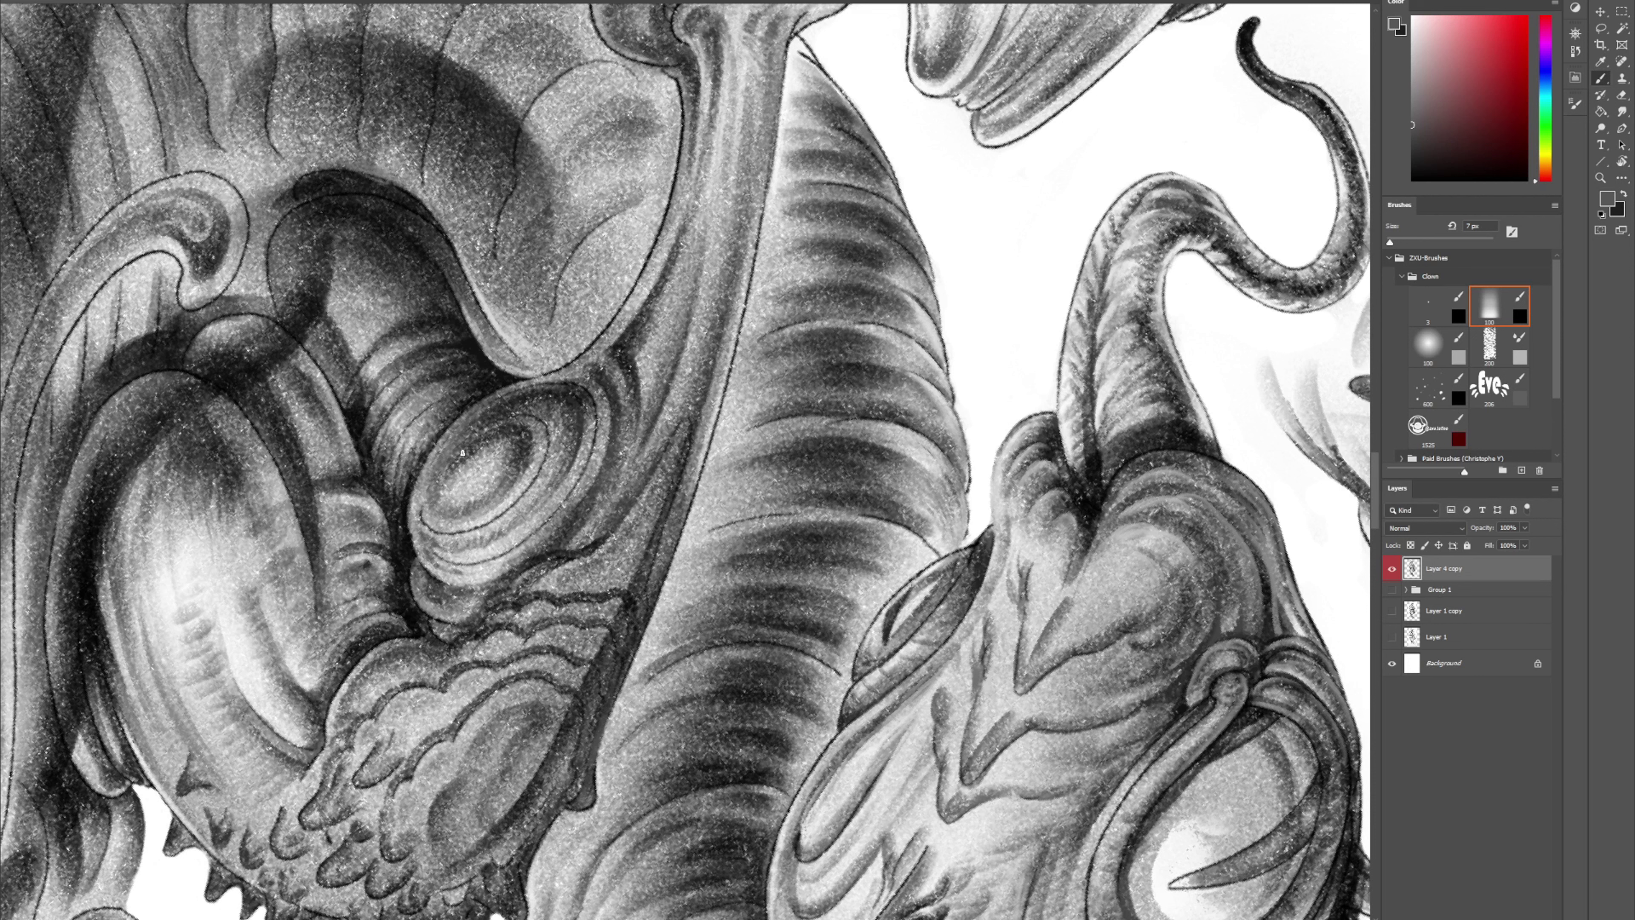
Sample dark gray from the shadow across the segmented folds and deepen the shading on the neighbouring fold
alt+click(544, 166)
alt+click(528, 165)
drag(547, 278, 550, 296)
drag(668, 163, 562, 295)
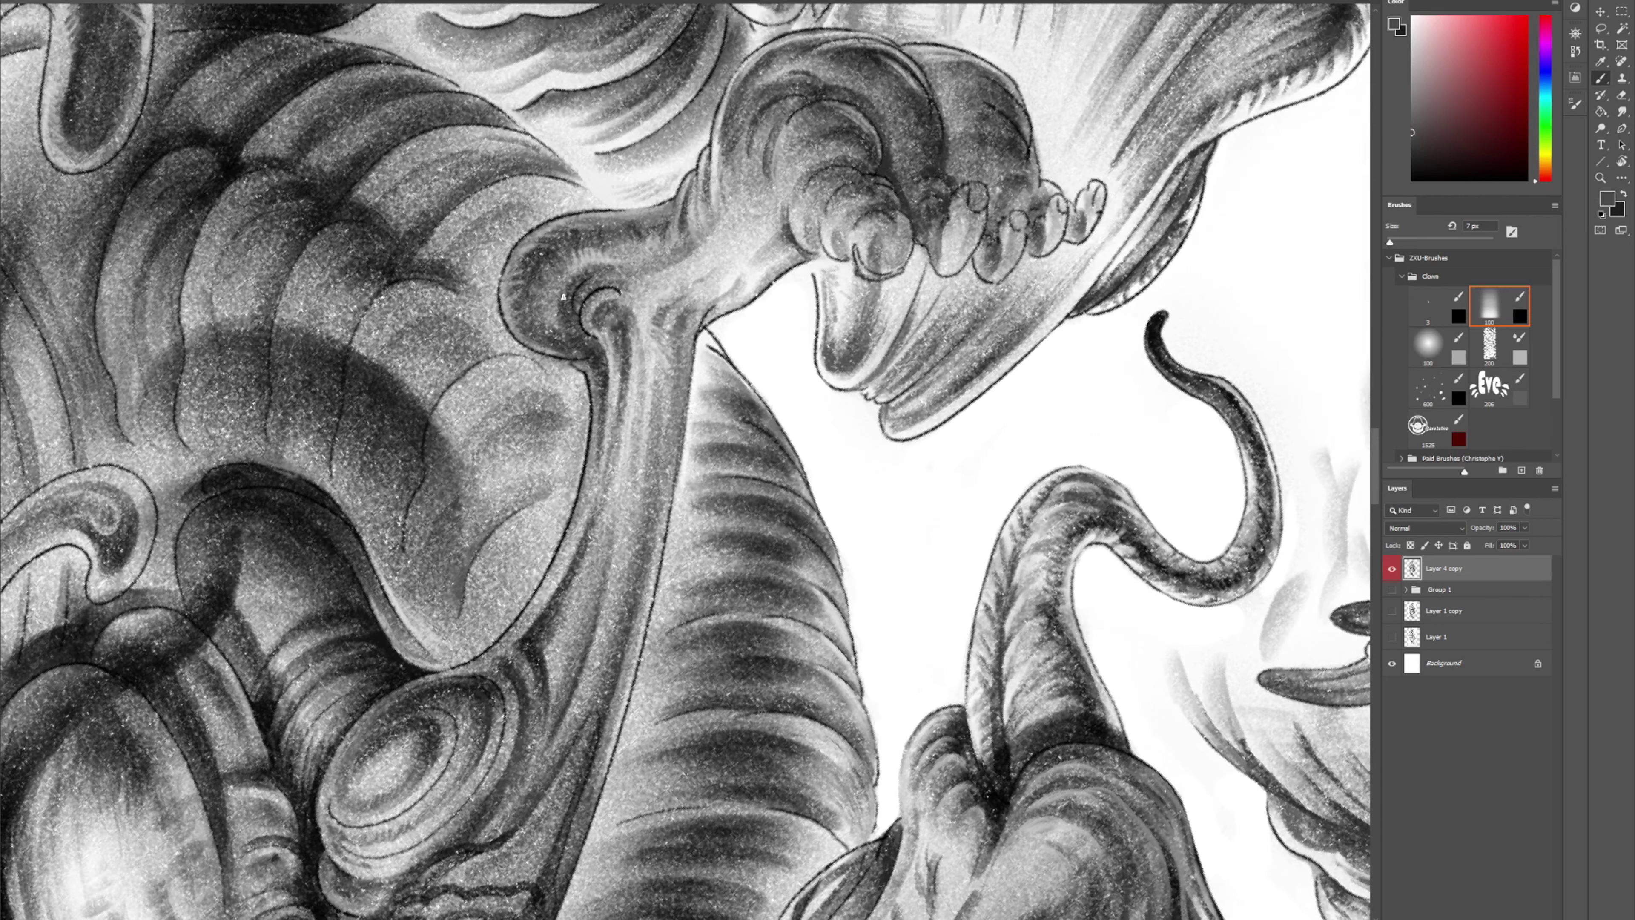
Sample near-black and darken the lower edge of the wavy skin folds where they meet the segmented body
drag(624, 205, 568, 478)
drag(624, 54, 604, 238)
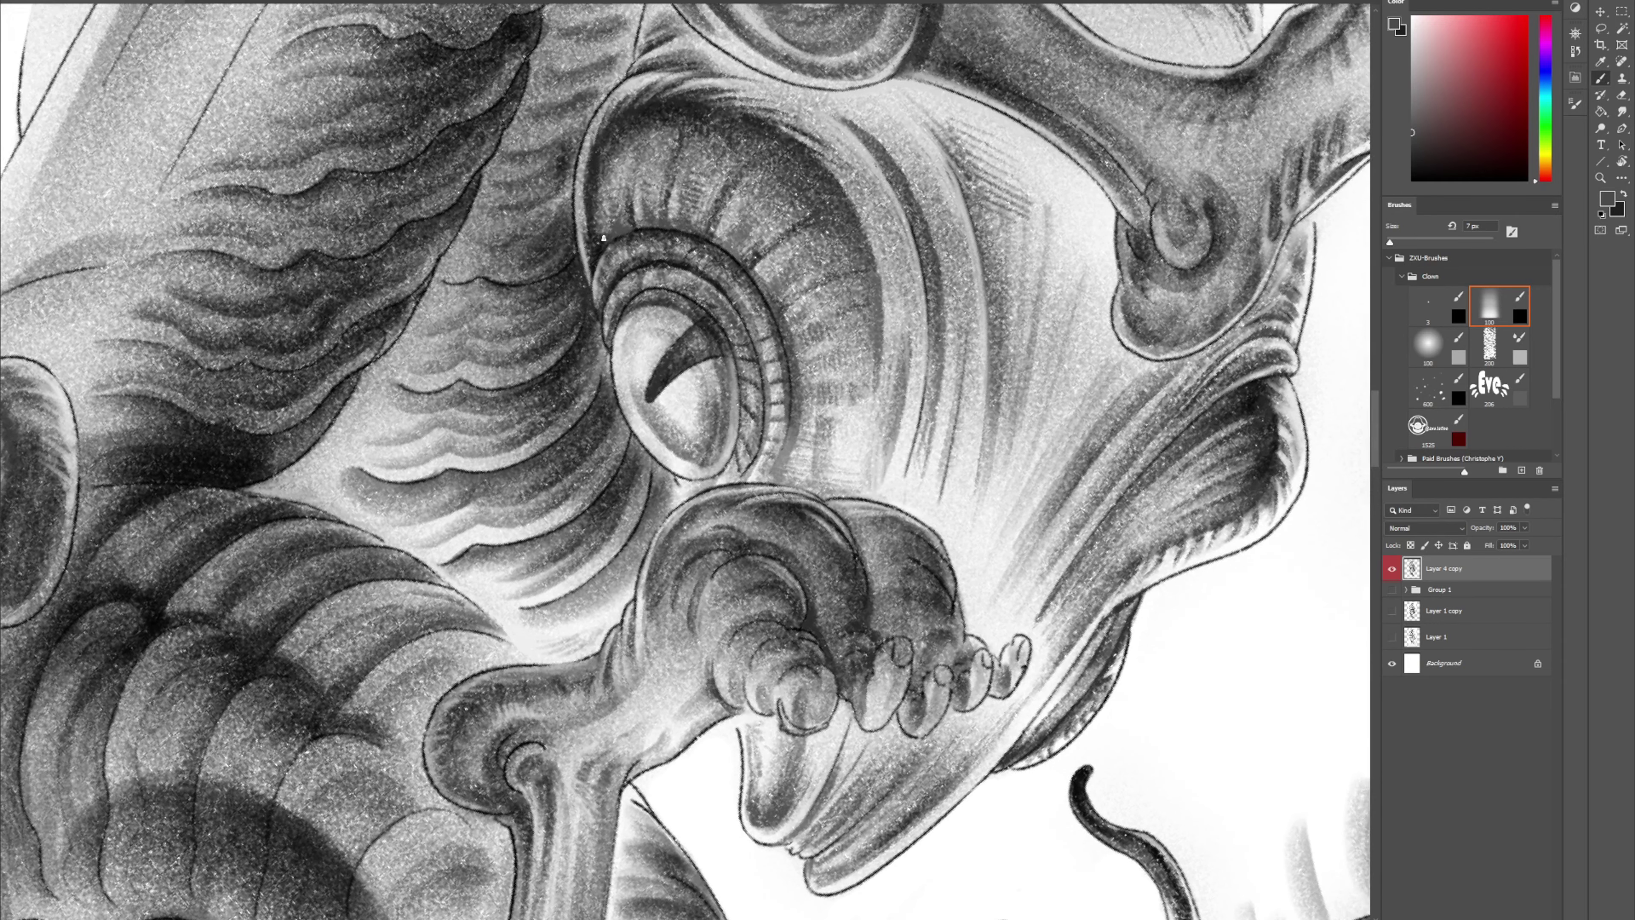
alt+click(724, 108)
drag(508, 201, 747, 182)
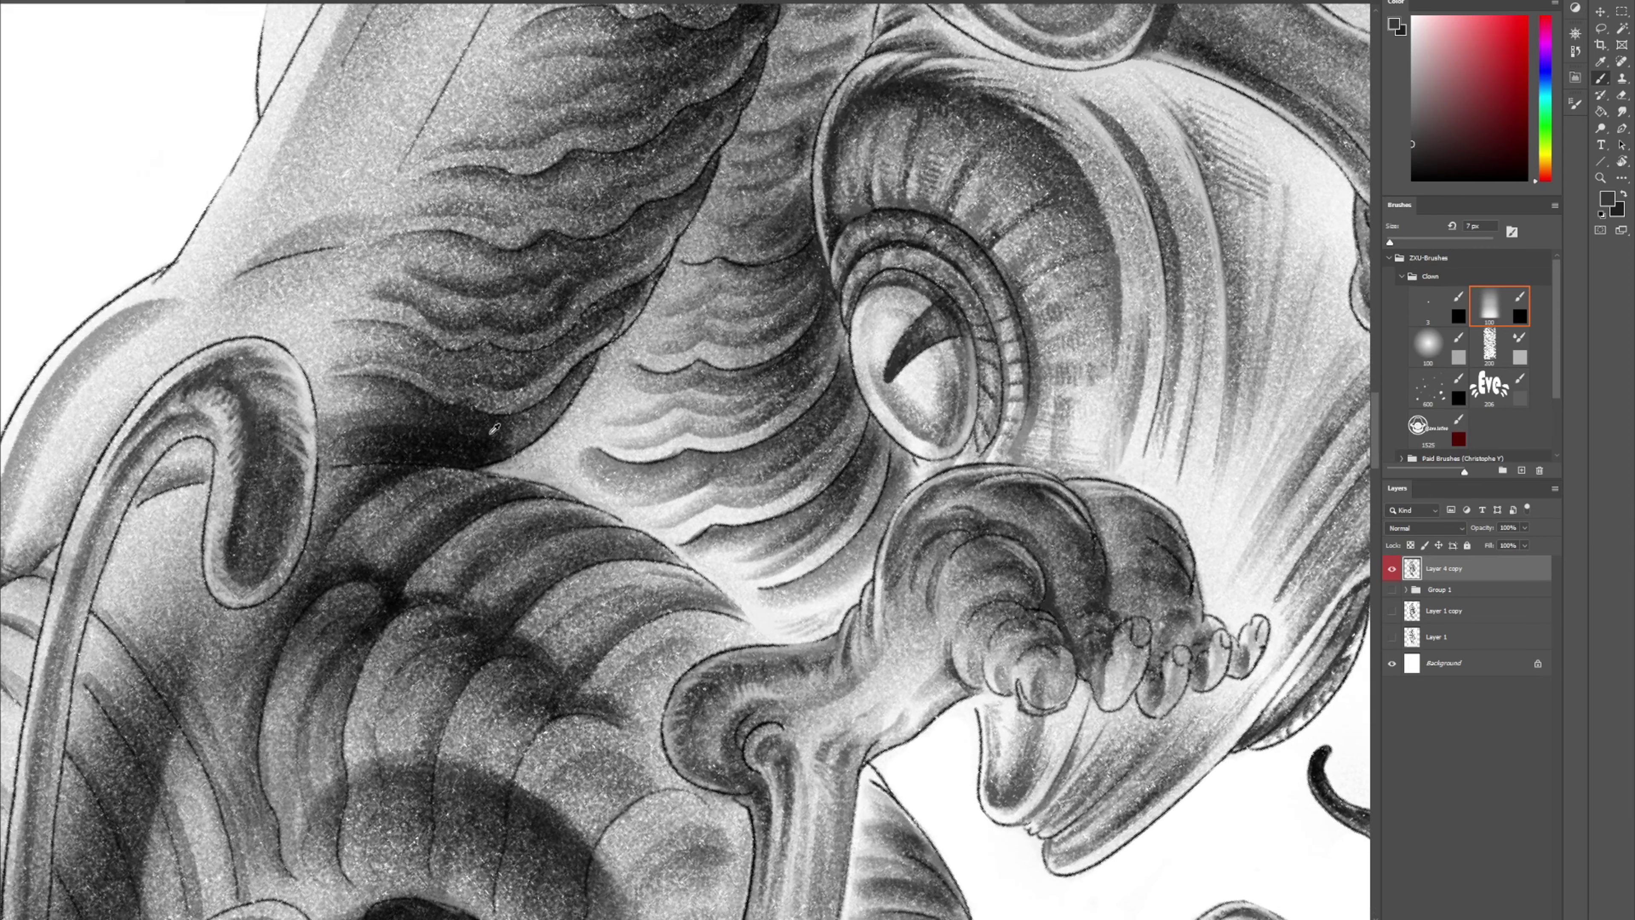
alt+click(496, 437)
drag(505, 445, 578, 379)
drag(467, 421, 679, 469)
Sample light gray and paint a highlight inside the dark hollow of the hooked tendril's tip, resampling lighter tones as needed
alt+click(495, 460)
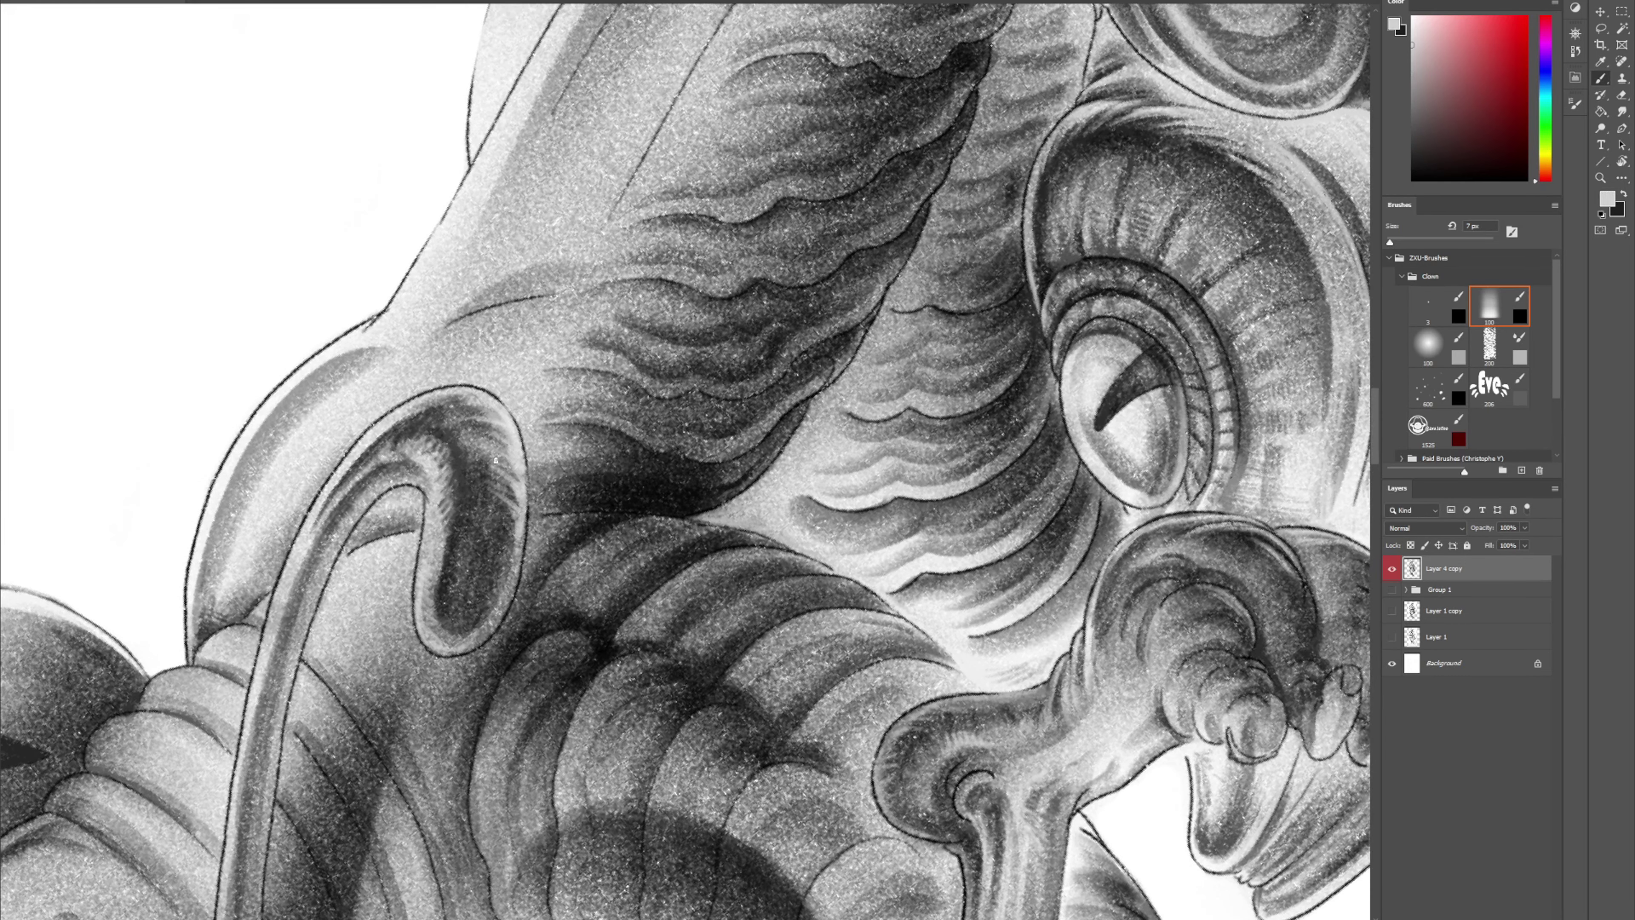
mouse_move(464, 531)
mouse_down()
mouse_move(480, 581)
mouse_move(473, 519)
mouse_move(469, 594)
mouse_move(500, 550)
mouse_move(463, 505)
mouse_up()
drag(459, 569, 464, 448)
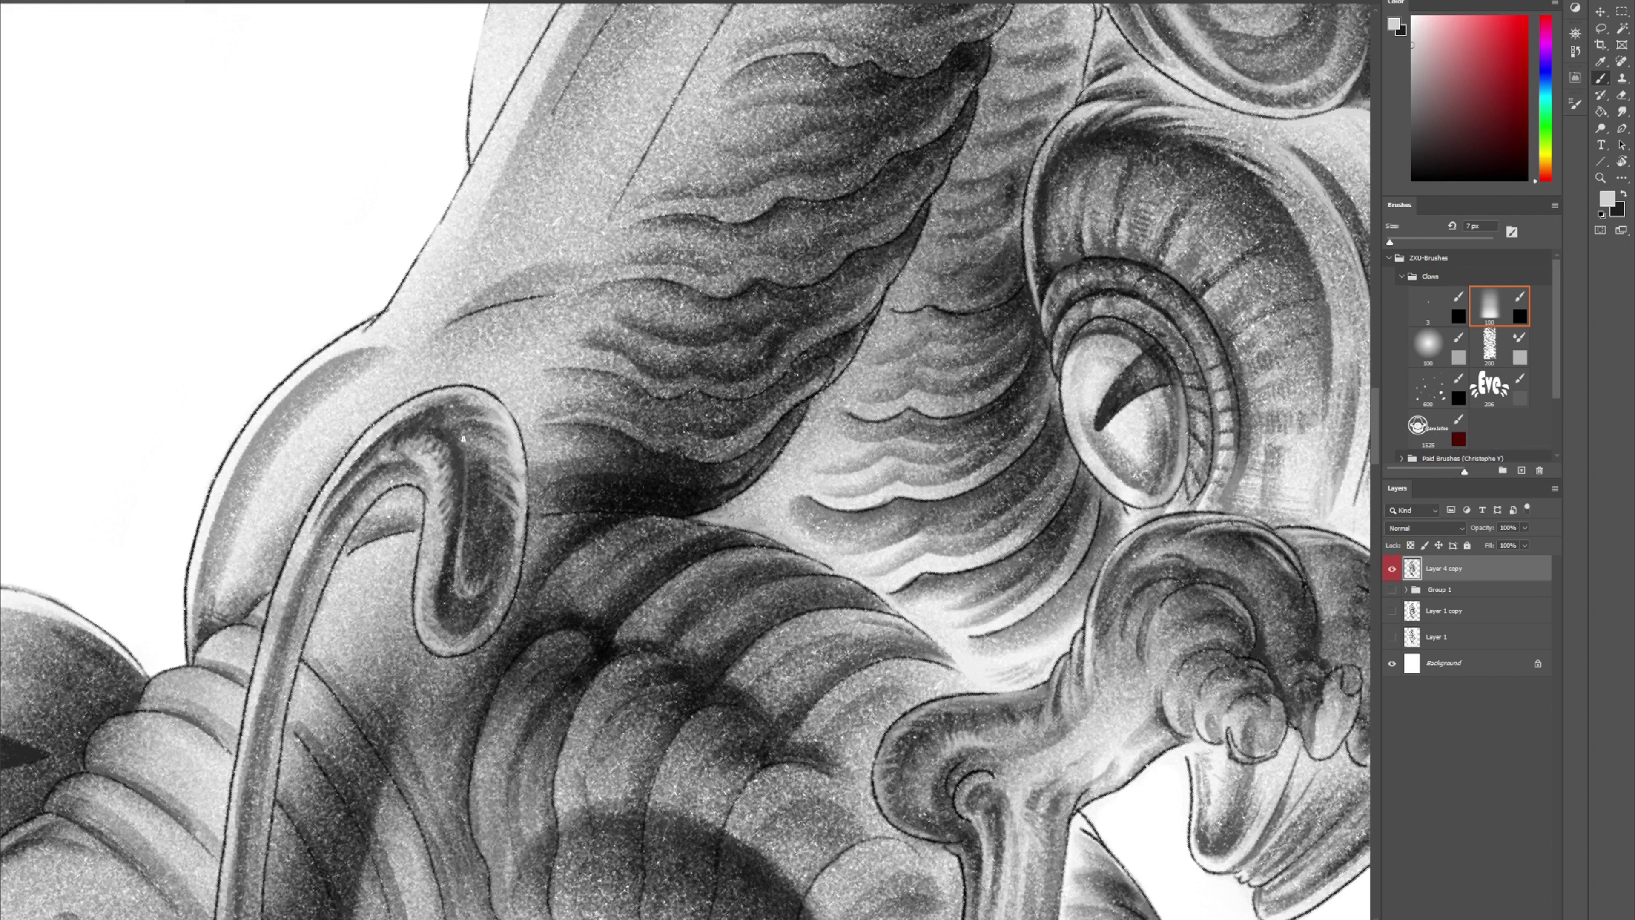
alt+click(458, 515)
alt+click(451, 492)
drag(449, 447, 353, 259)
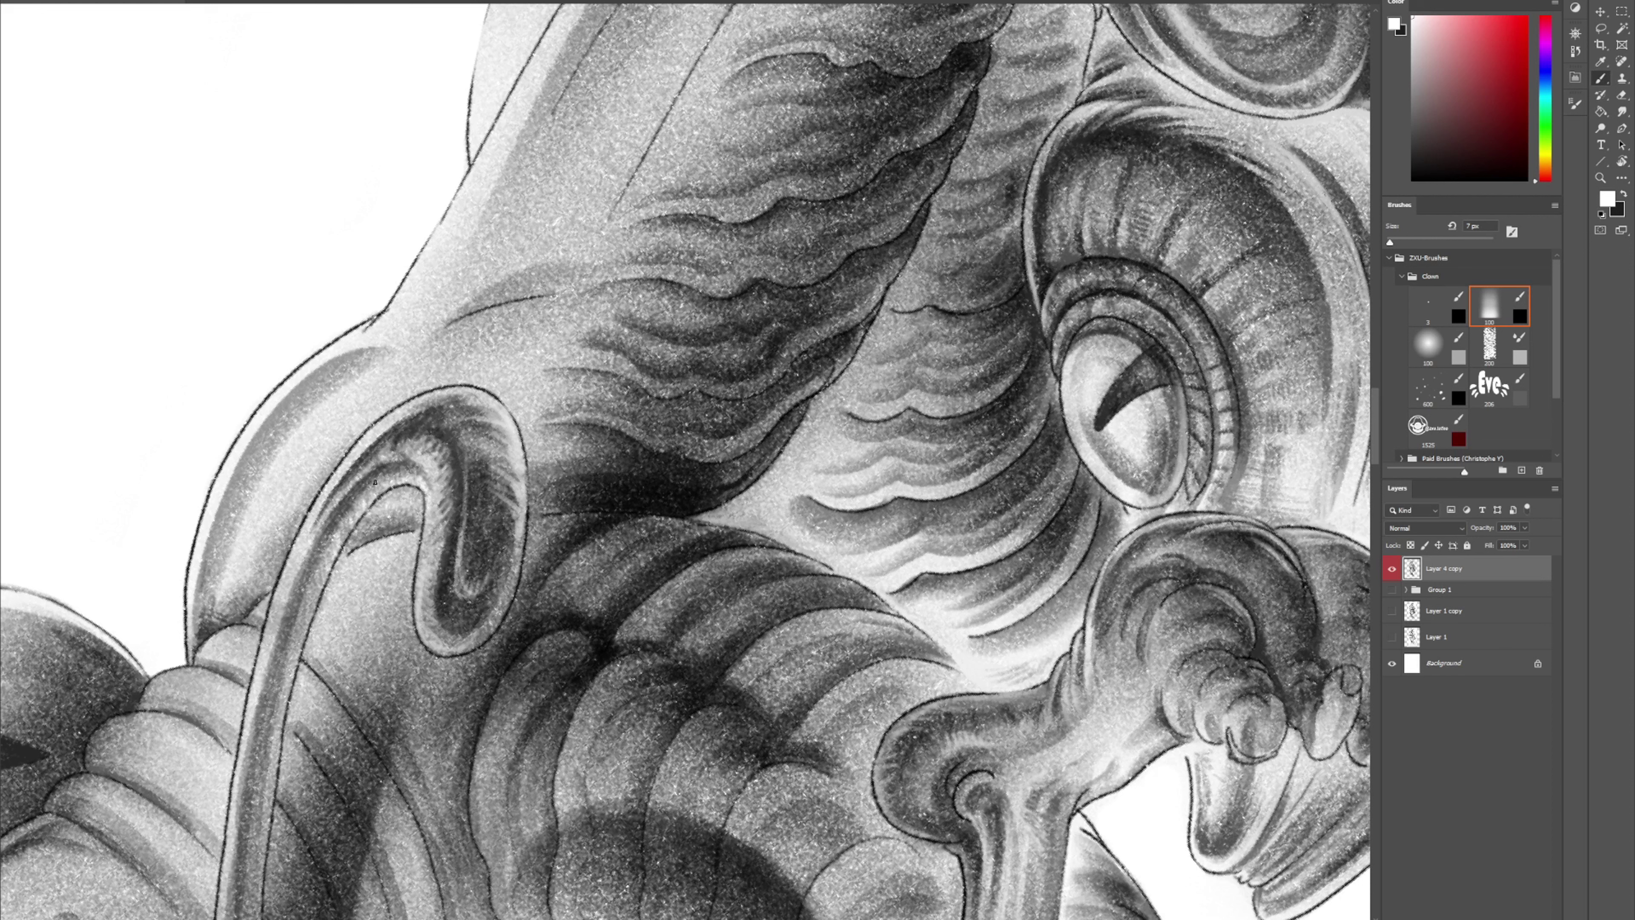
Add white highlights along the hooked tendril's stem and on the outer ends of the ringed folds beside it
mouse_move(247, 708)
mouse_down()
mouse_move(277, 579)
mouse_move(368, 434)
mouse_up()
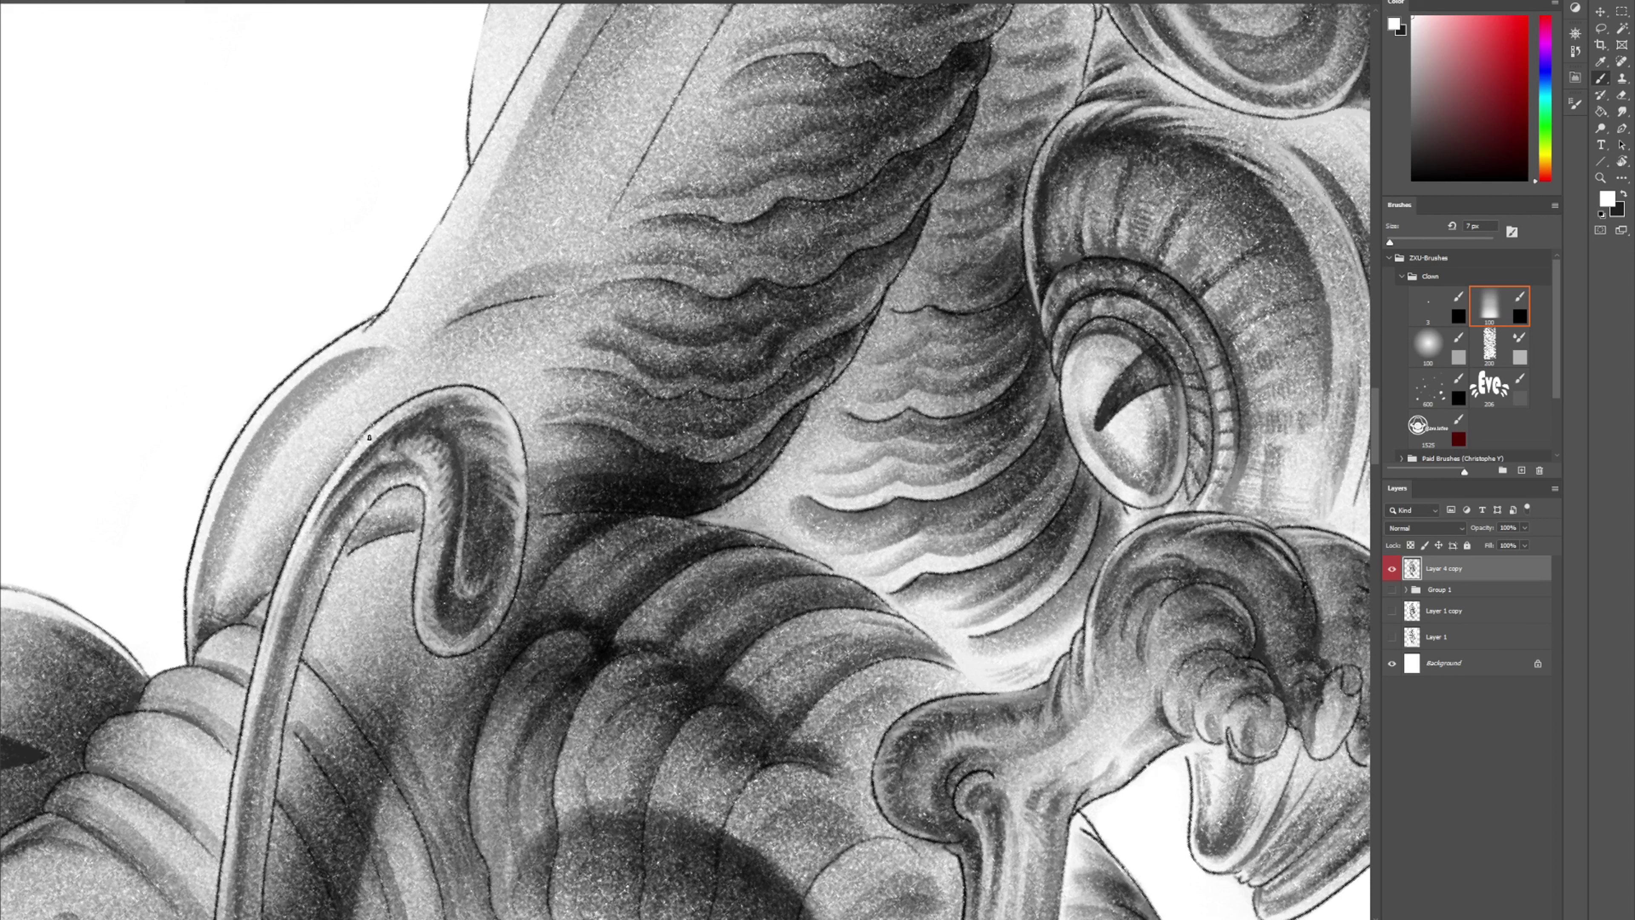
drag(326, 525, 368, 466)
drag(165, 674, 372, 481)
mouse_move(317, 543)
mouse_down()
mouse_move(357, 523)
mouse_move(308, 548)
mouse_up()
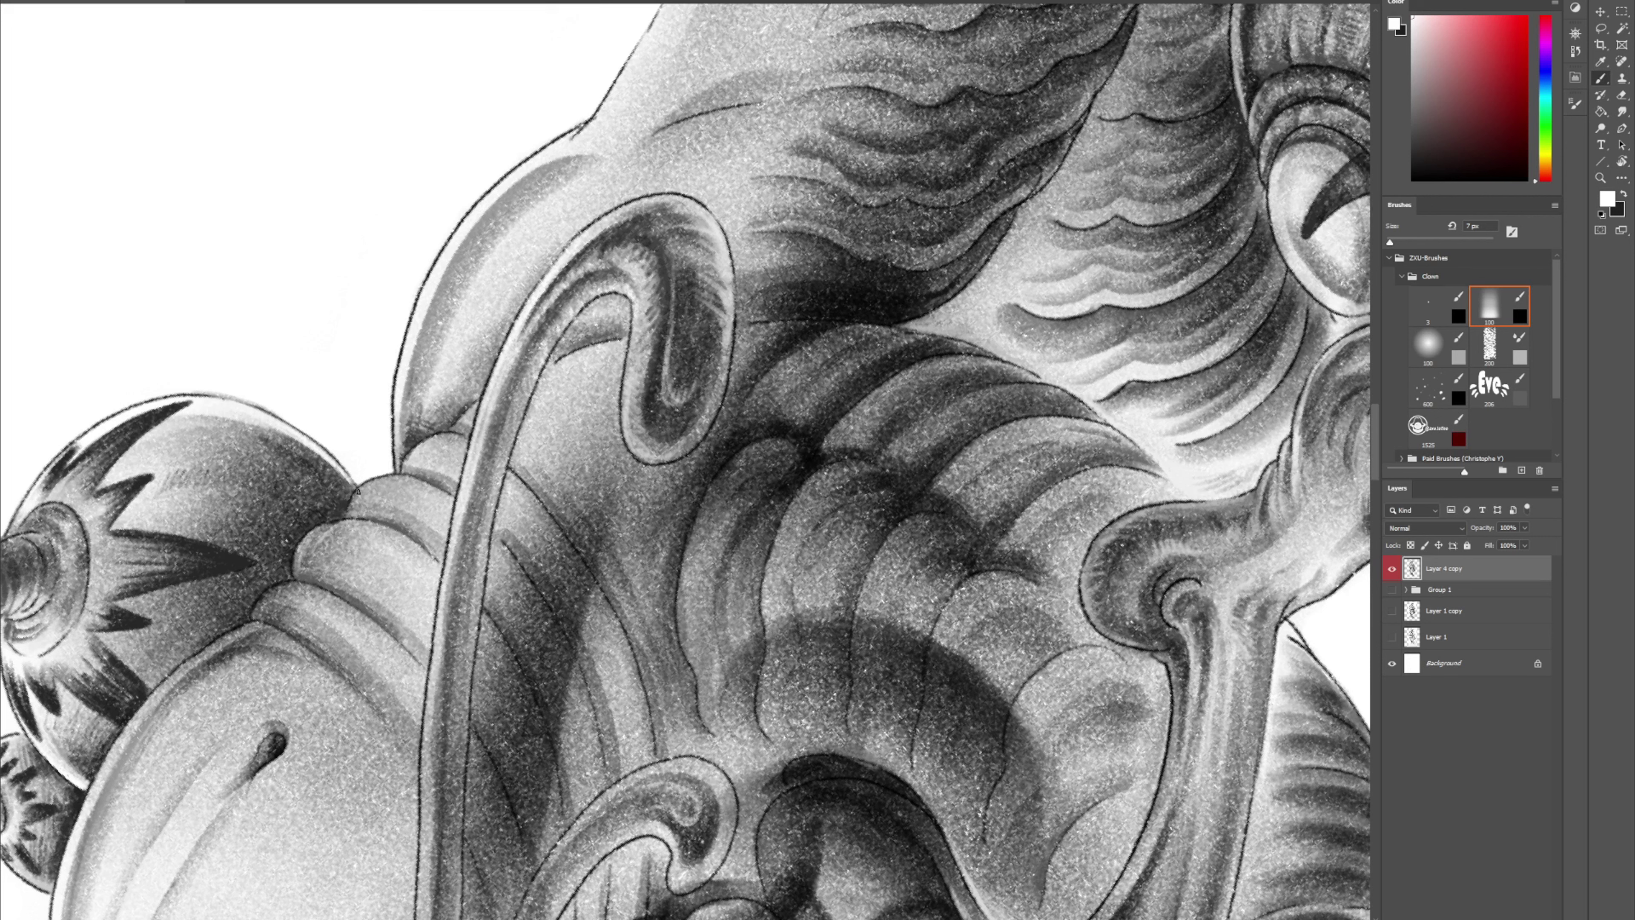
drag(358, 493, 352, 512)
mouse_move(283, 584)
mouse_down()
mouse_move(256, 615)
mouse_move(290, 586)
mouse_up()
drag(750, 140, 525, 465)
Sample mid gray and shade the smooth skin along the outer contour above the hooked tendril, then sample white
alt+click(358, 482)
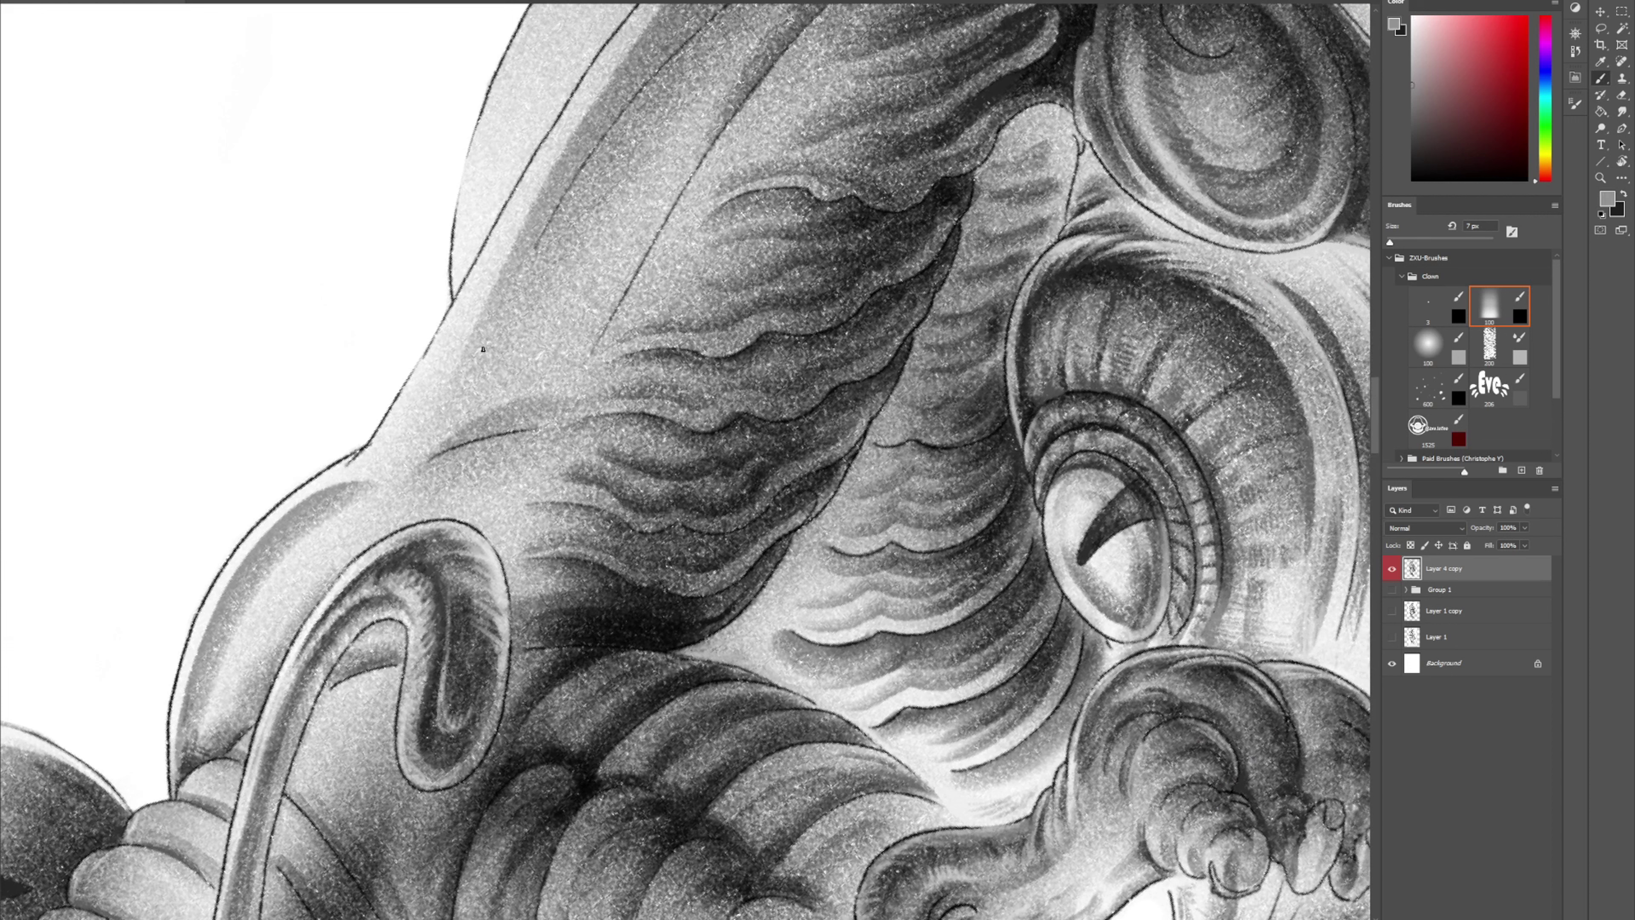
mouse_move(483, 349)
mouse_down()
mouse_move(464, 381)
mouse_move(468, 341)
mouse_move(425, 412)
mouse_move(517, 256)
mouse_move(443, 398)
mouse_move(521, 343)
mouse_up()
mouse_move(451, 420)
mouse_down()
mouse_move(434, 415)
mouse_move(379, 478)
mouse_move(385, 463)
mouse_move(341, 486)
mouse_up()
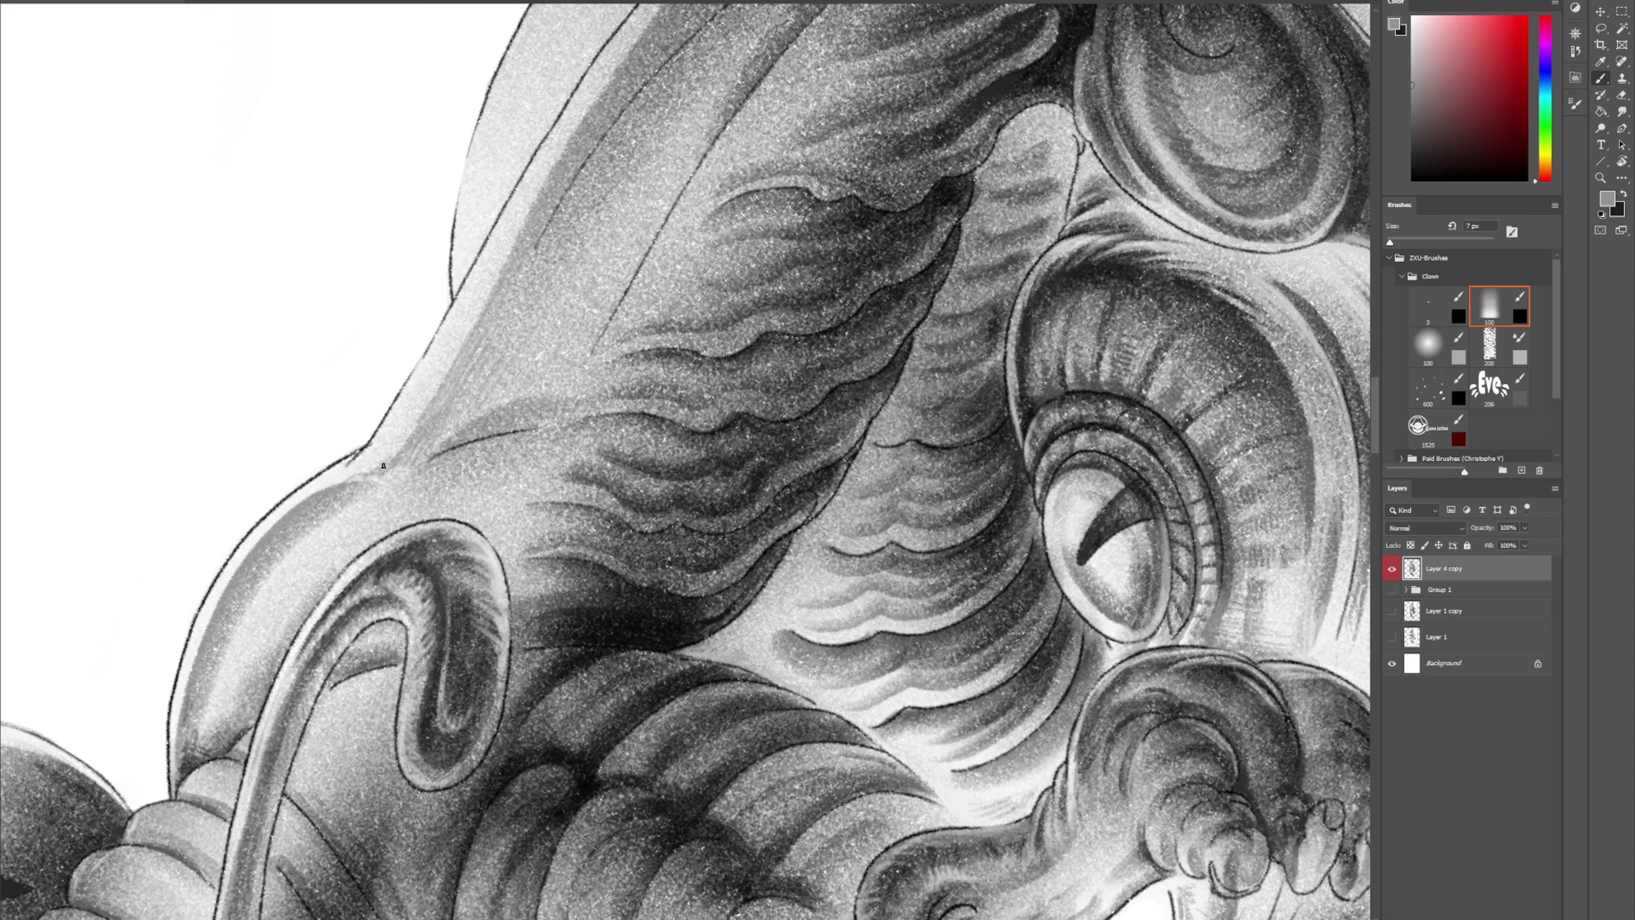
mouse_move(440, 445)
mouse_down()
mouse_move(374, 497)
mouse_move(378, 474)
mouse_move(335, 494)
mouse_up()
alt+click(356, 372)
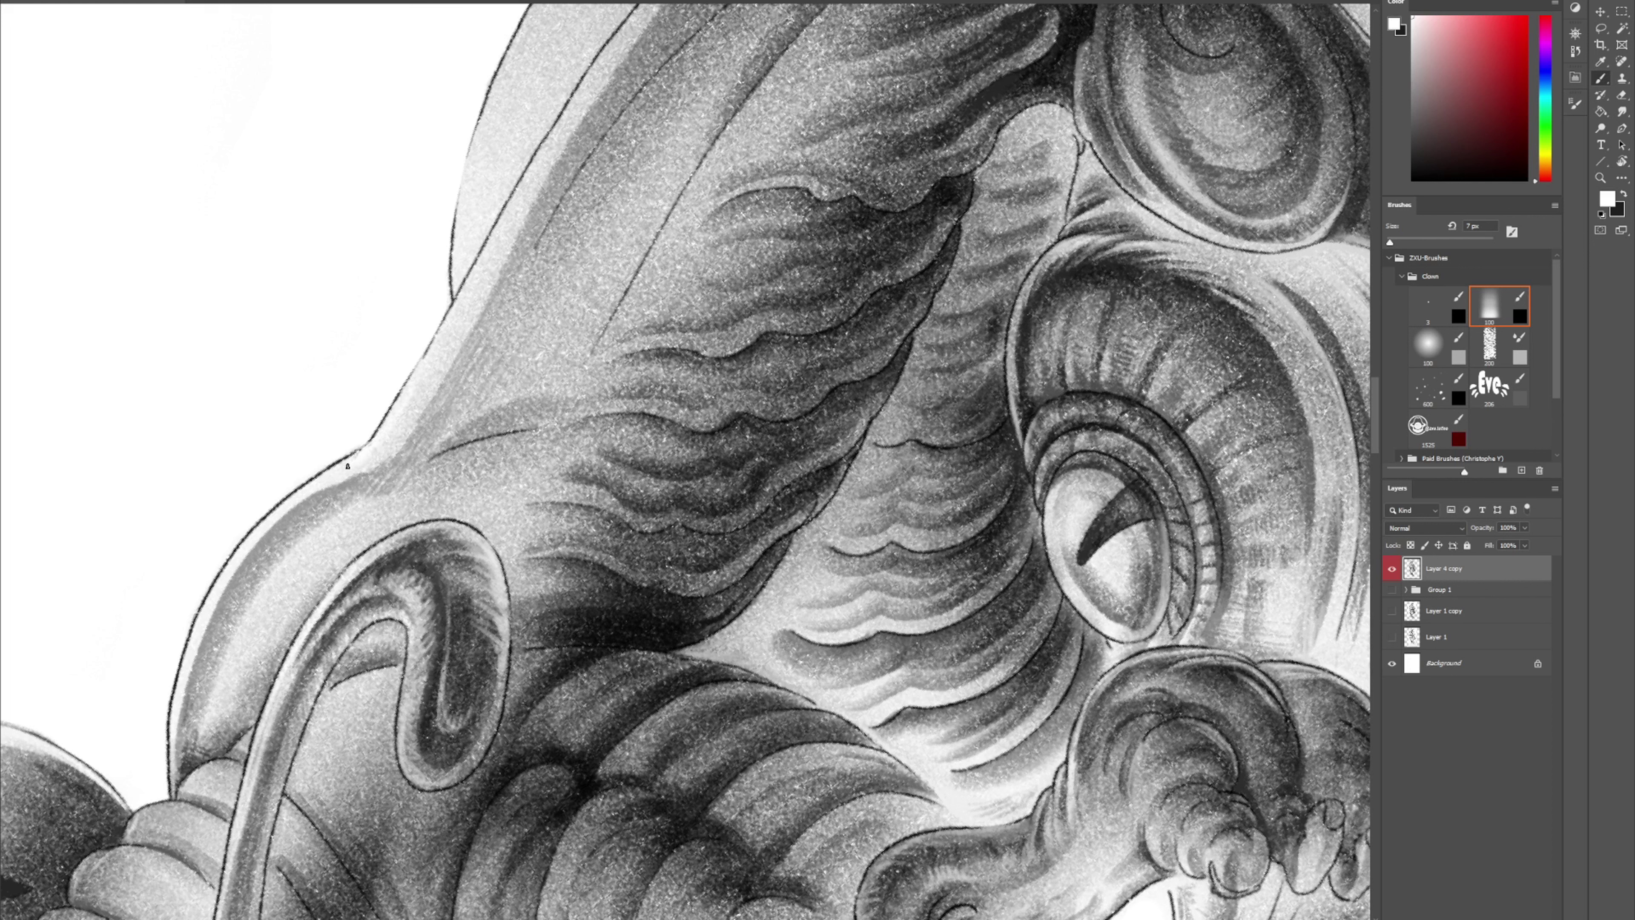
drag(430, 357, 252, 654)
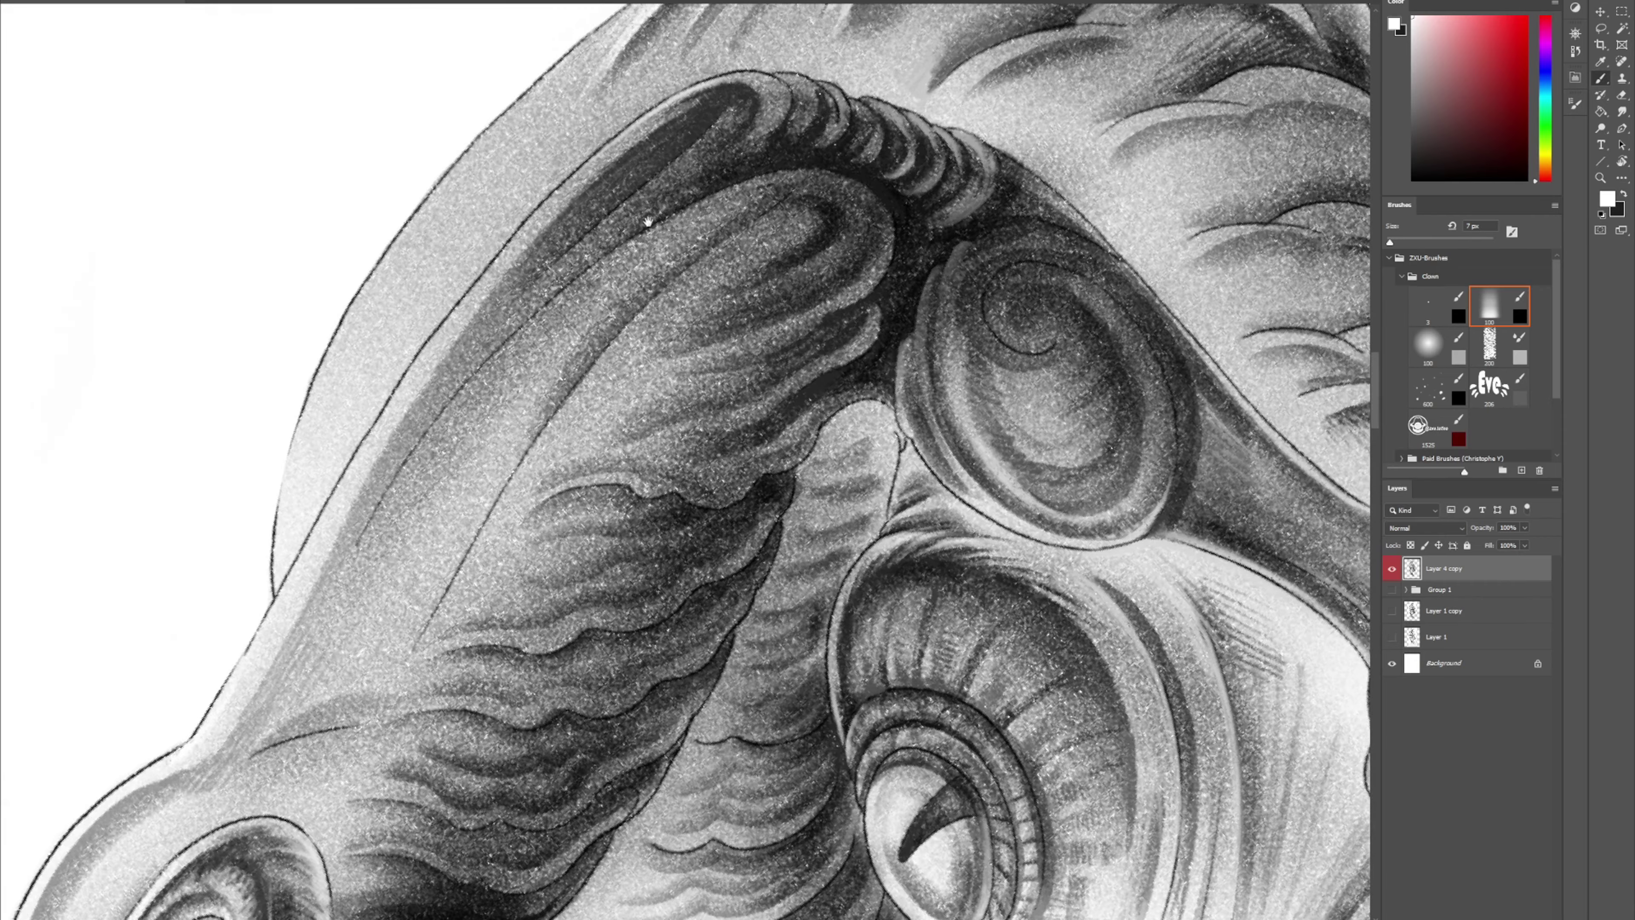
Sample near-black and darken the two long grooves running down the large ear-like fold, then save the document
alt+click(616, 187)
drag(410, 433, 502, 322)
drag(359, 538, 473, 371)
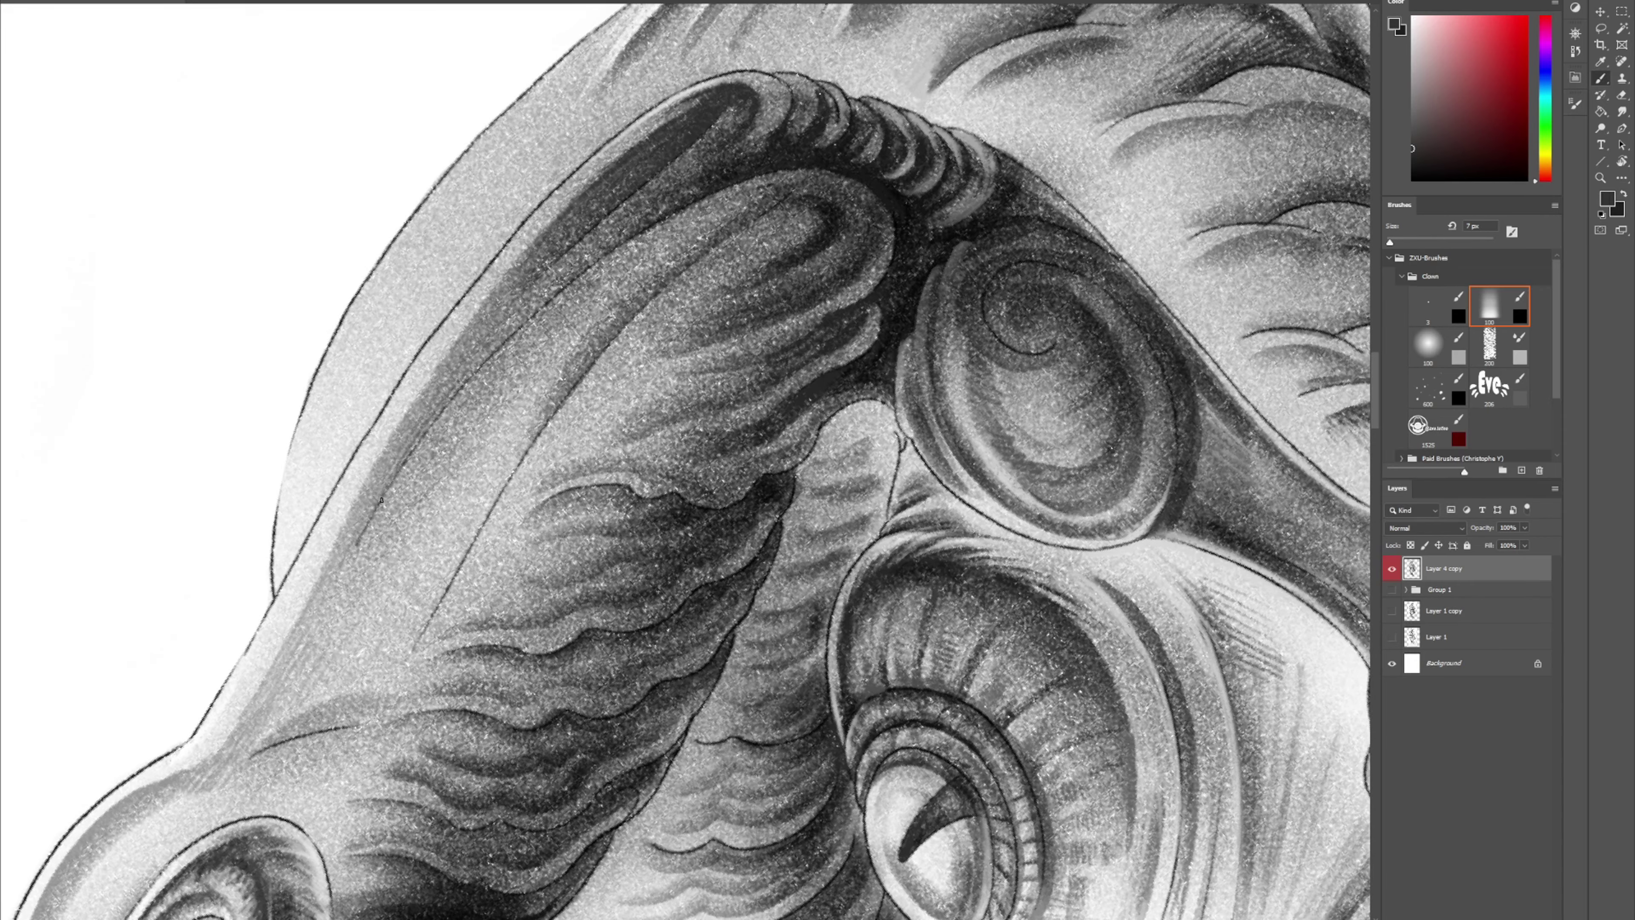
drag(380, 502, 517, 317)
drag(456, 389, 557, 281)
drag(508, 335, 580, 272)
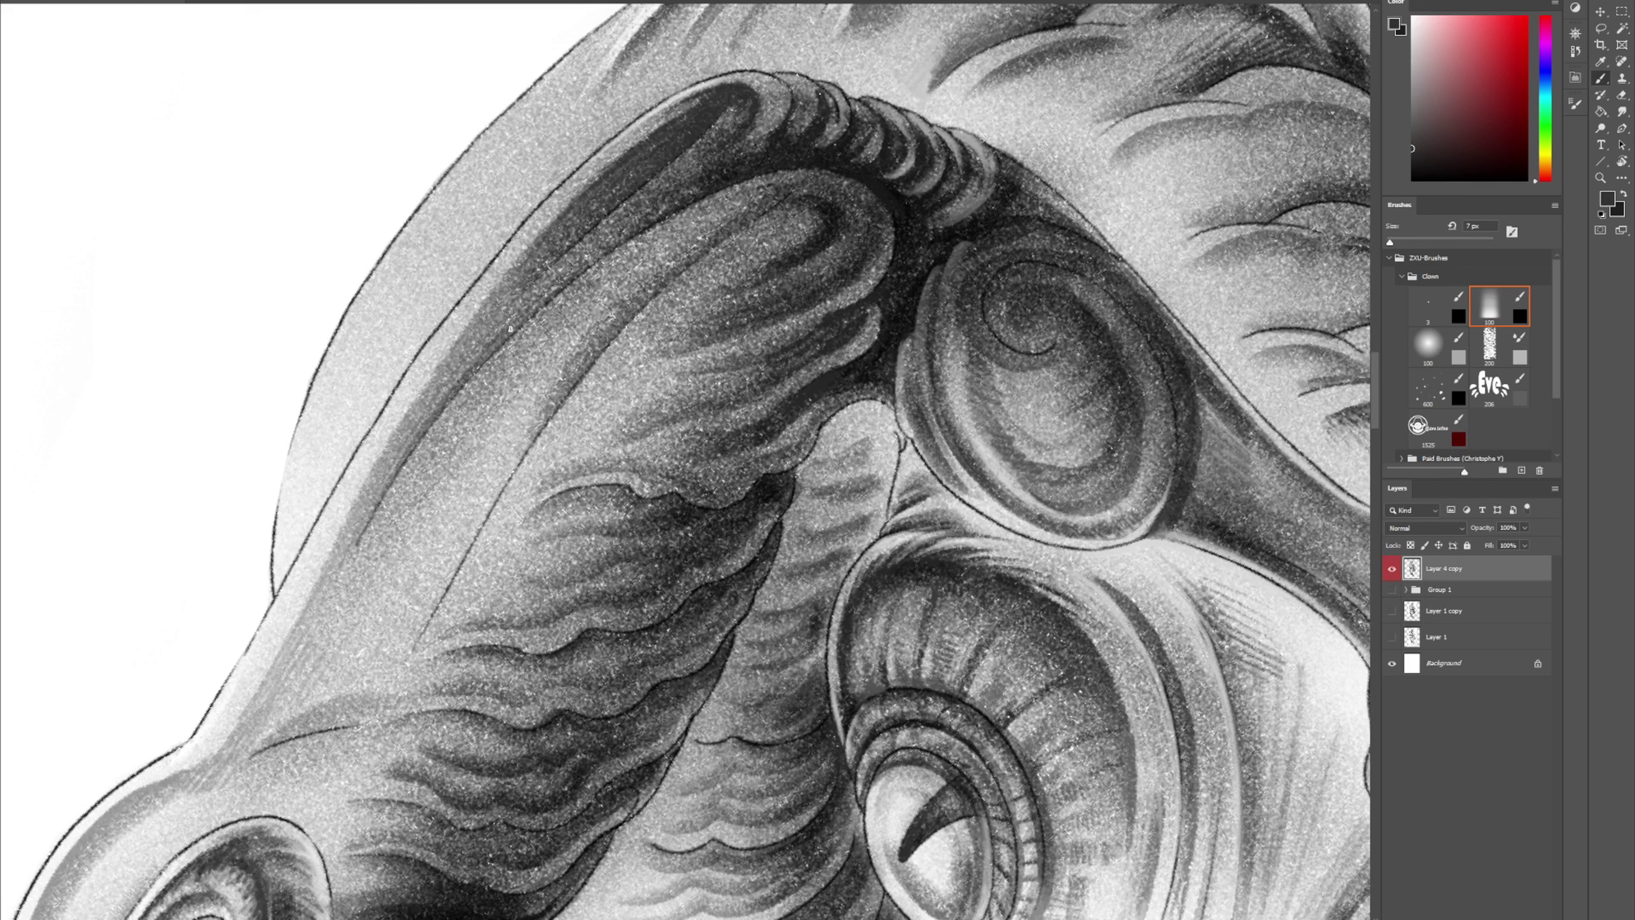
mouse_move(479, 492)
mouse_down()
mouse_move(515, 425)
mouse_move(464, 535)
mouse_move(560, 387)
mouse_move(454, 566)
mouse_up()
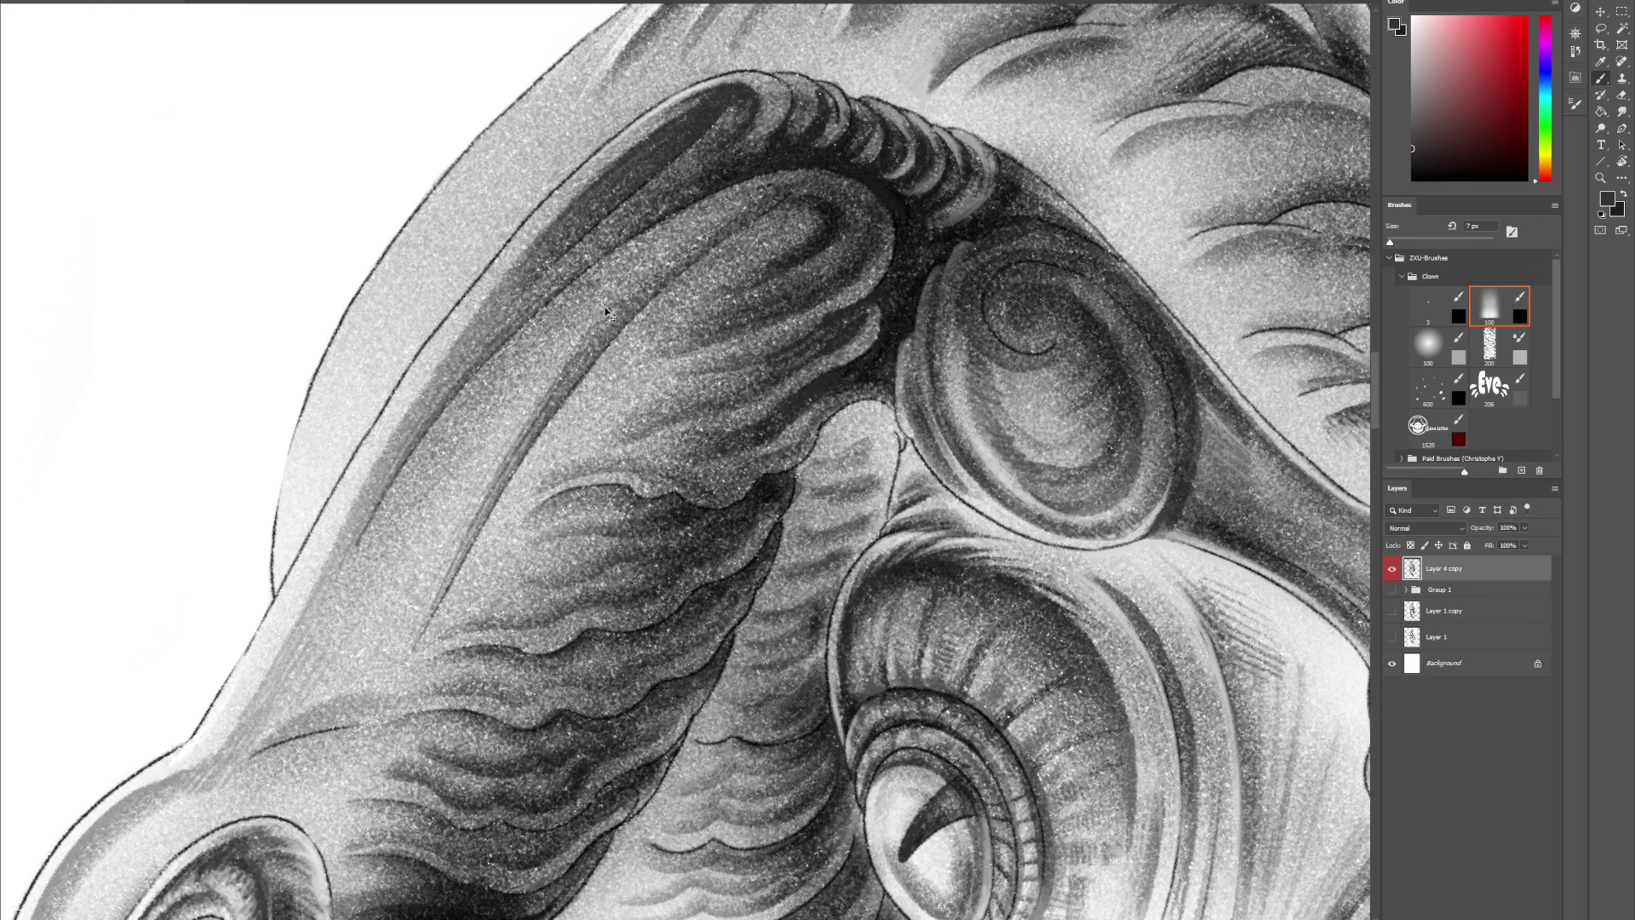
key(ctrl+s)
key(Escape)
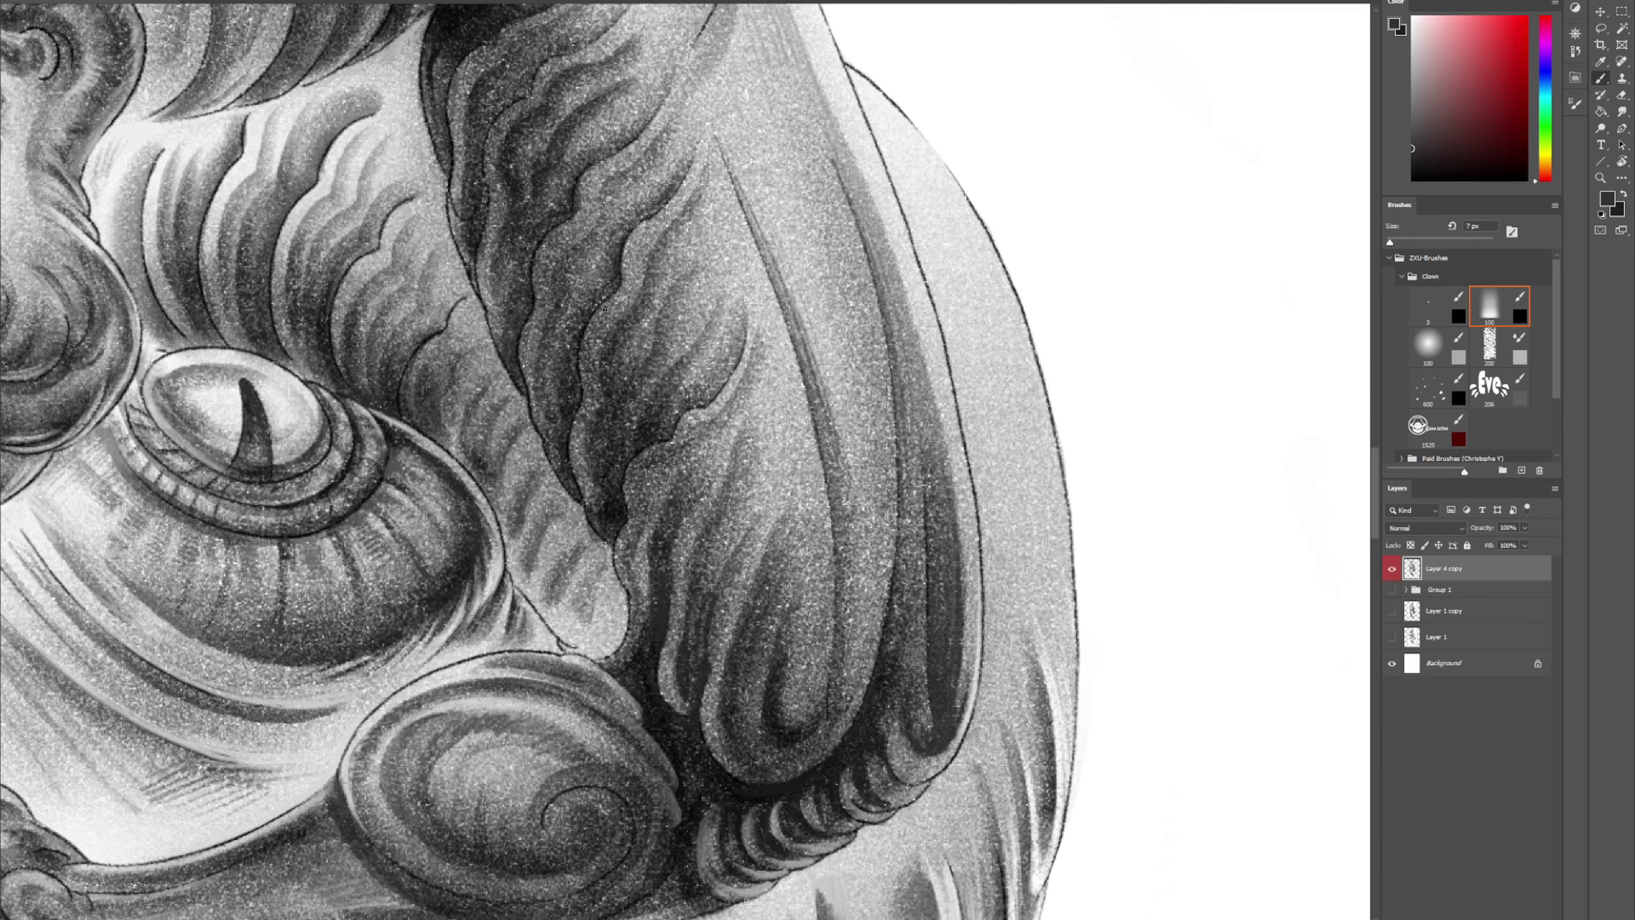